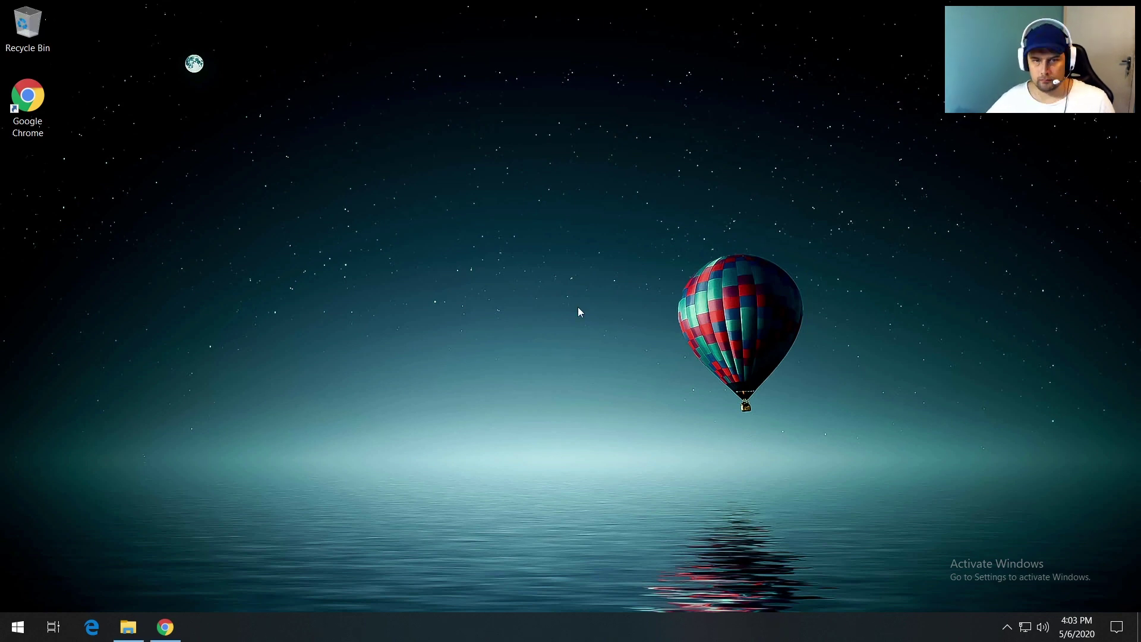
Step: Load xcp-ng.org in Chrome and jump to its download section offering the 8.1.0-2 ISO
left_click(165, 627)
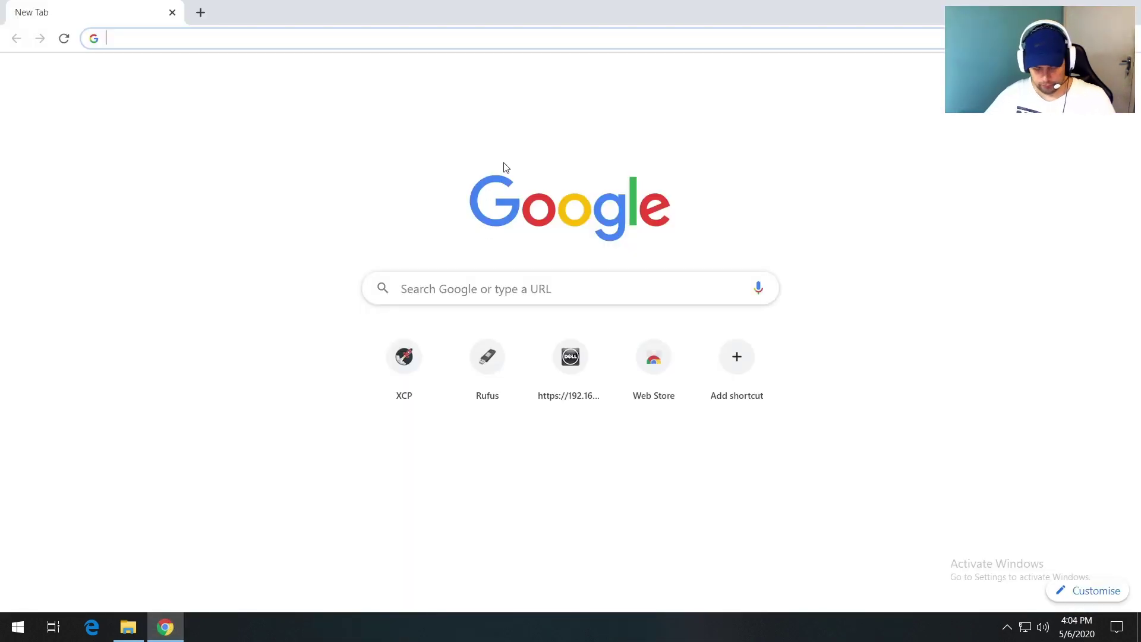
type("xcp-ng.org")
key("Return")
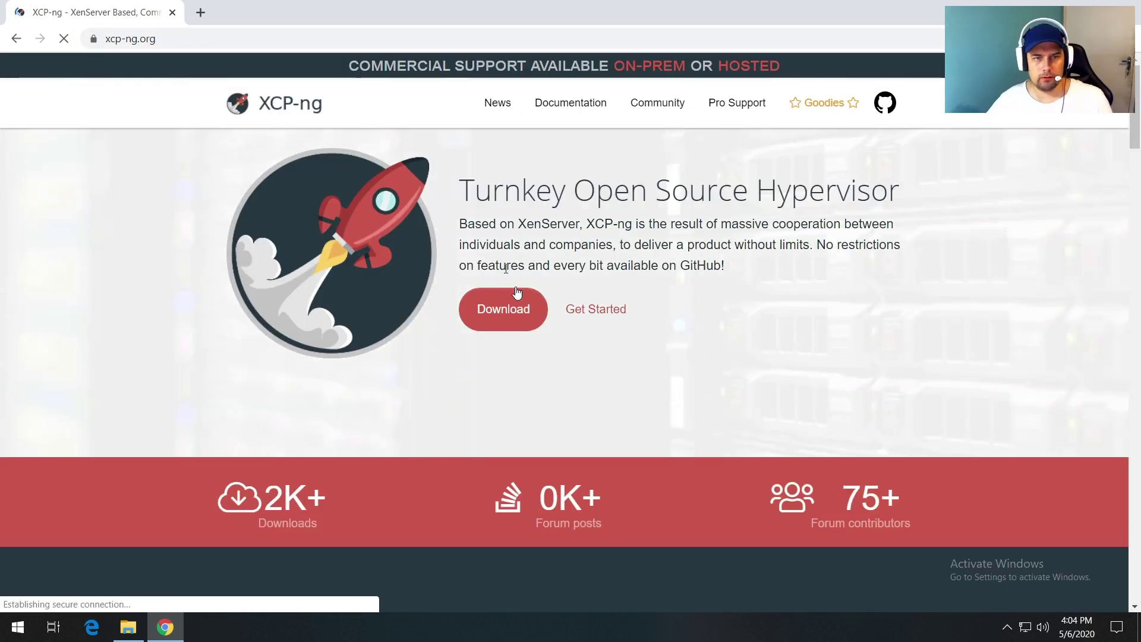
left_click(515, 308)
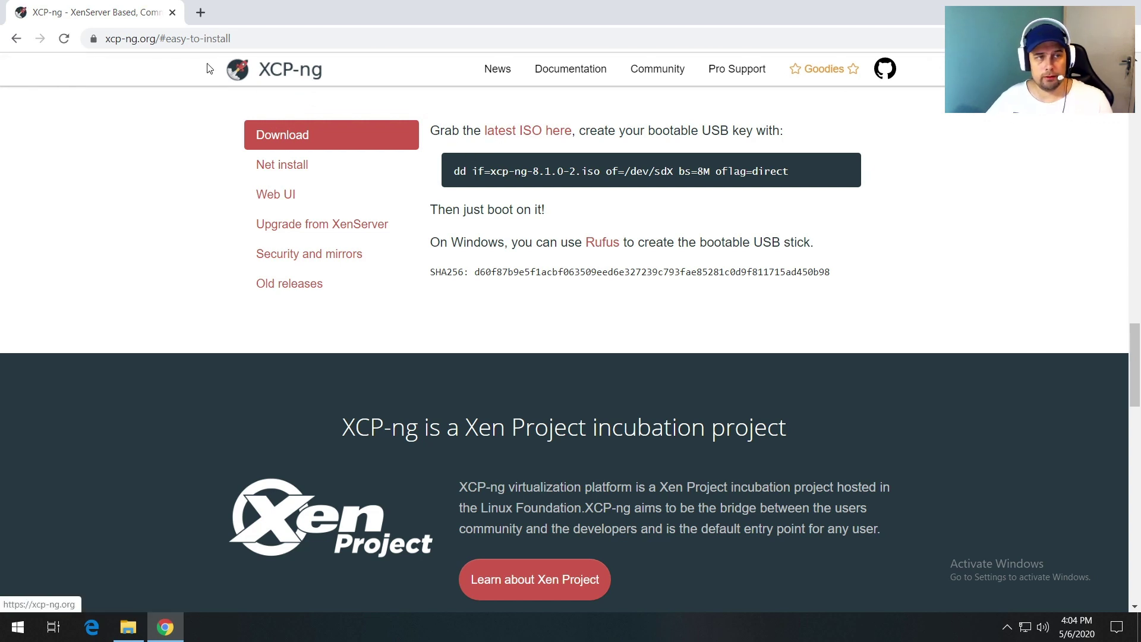
left_click(201, 13)
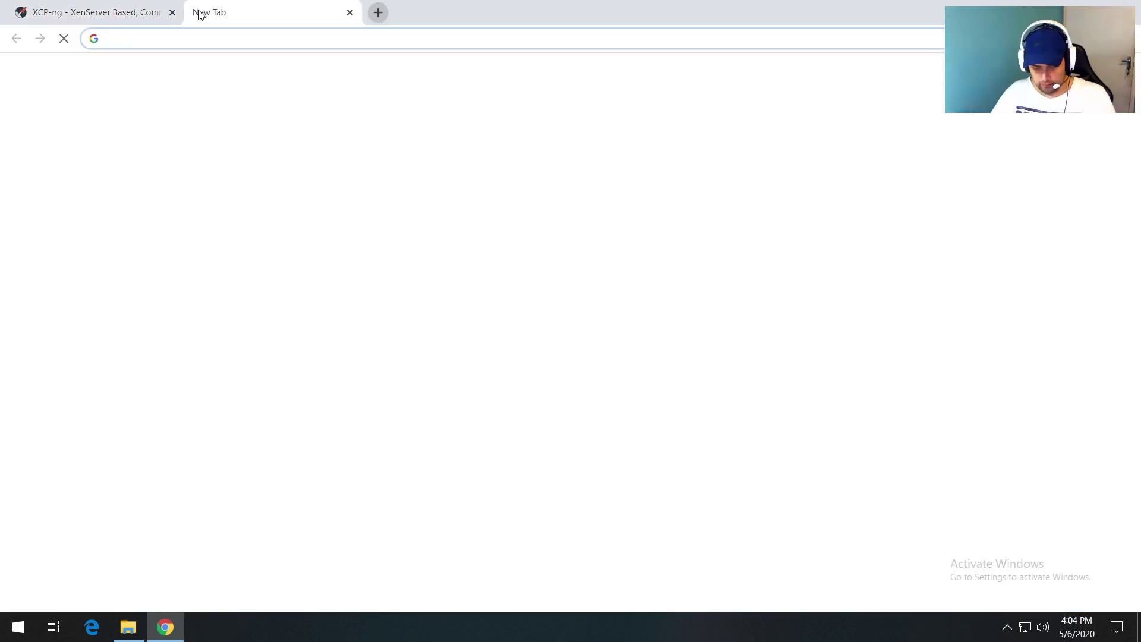
Step: Load rufus.ie in the second tab, scroll to its download links, then minimize Chrome
type("rufus.ie")
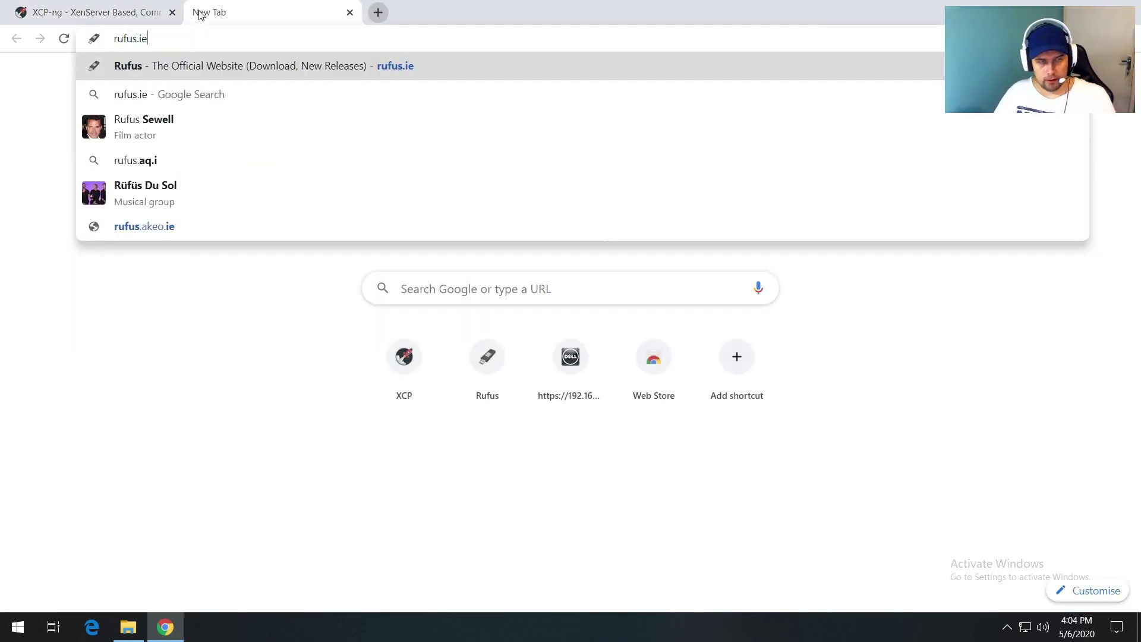
key("Return")
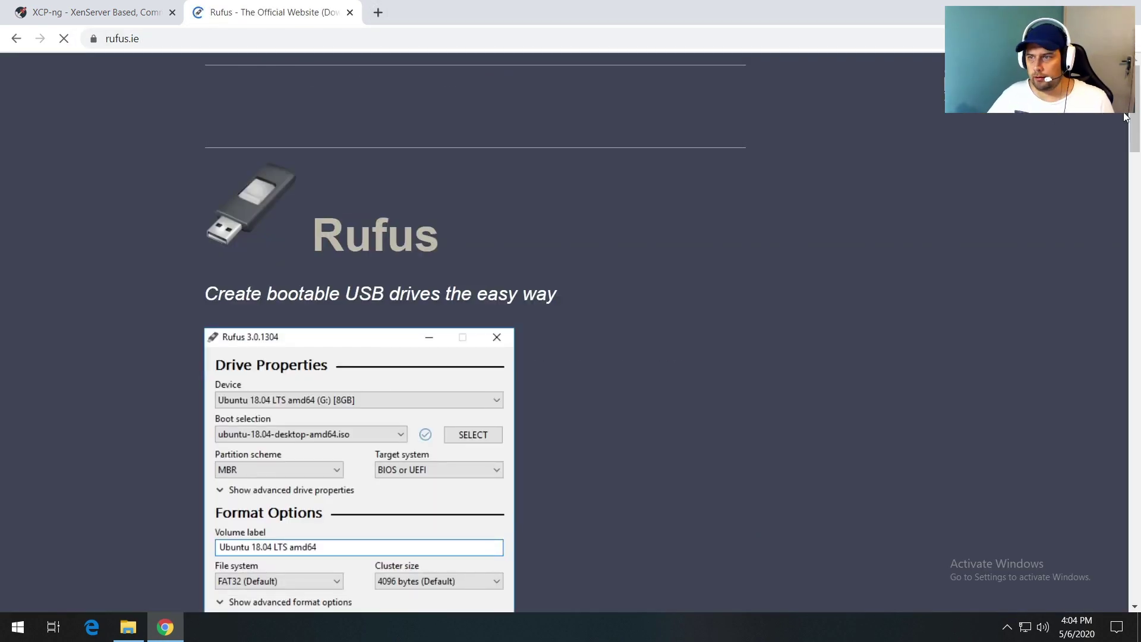
left_click_drag(1135, 125, 1106, 215)
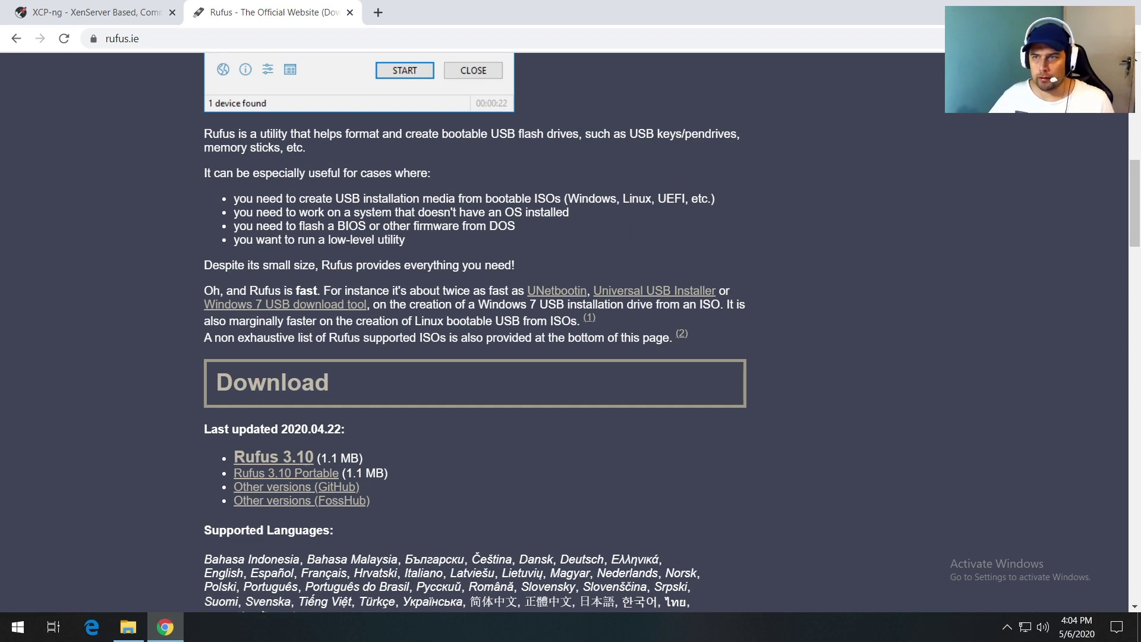
left_click(1056, 10)
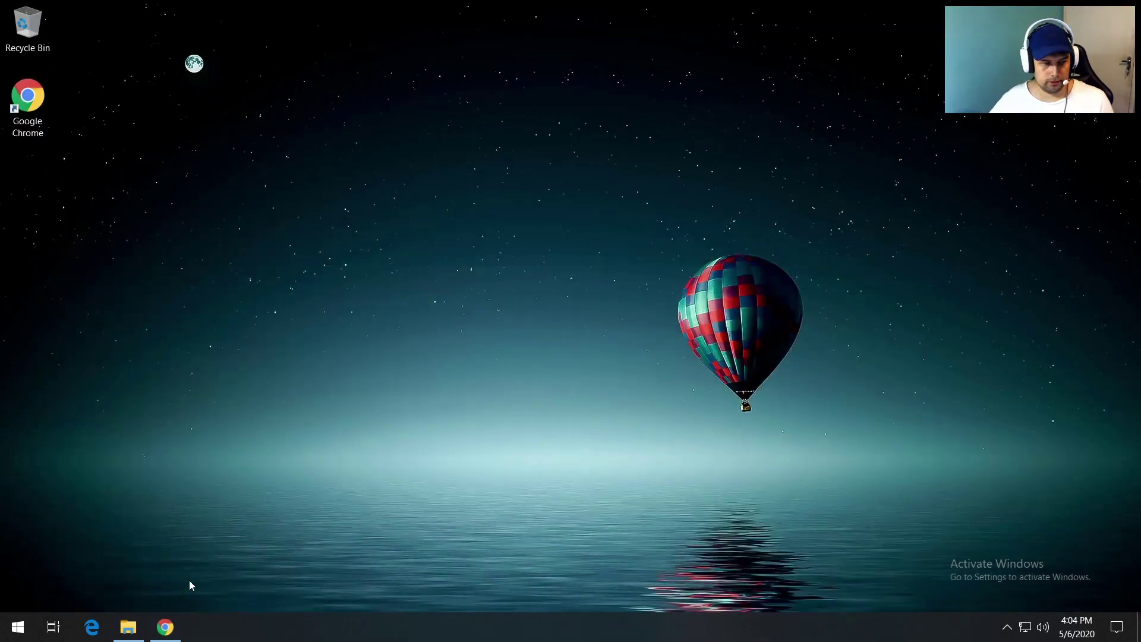
Step: Check that New Volume (F:) is empty, then launch rufus-3.10 from Downloads
left_click(128, 627)
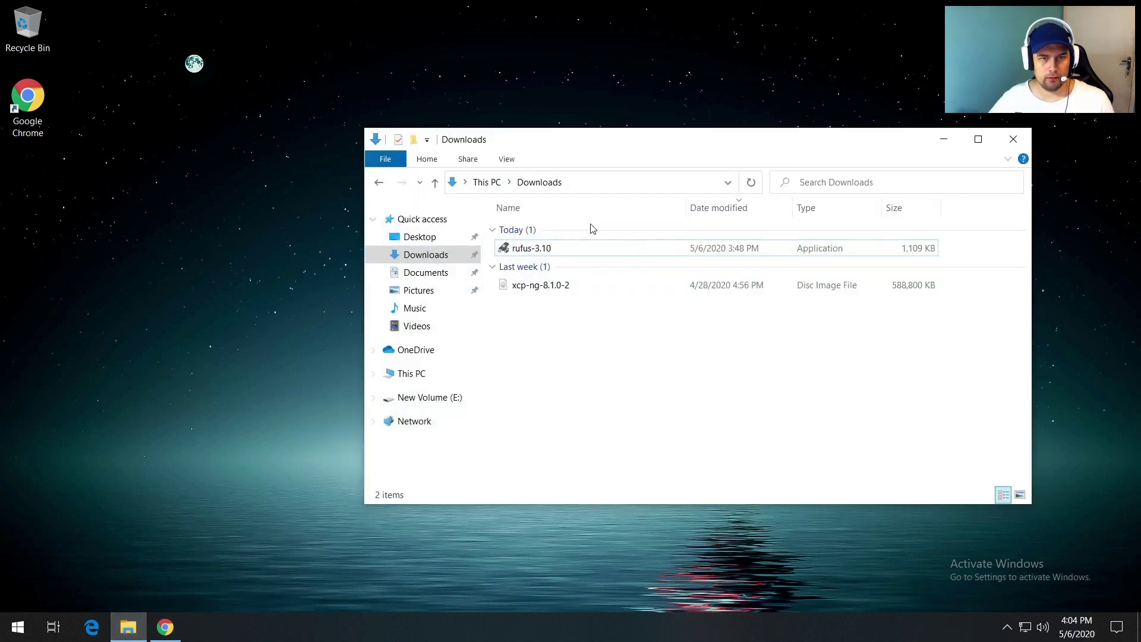
left_click(523, 252)
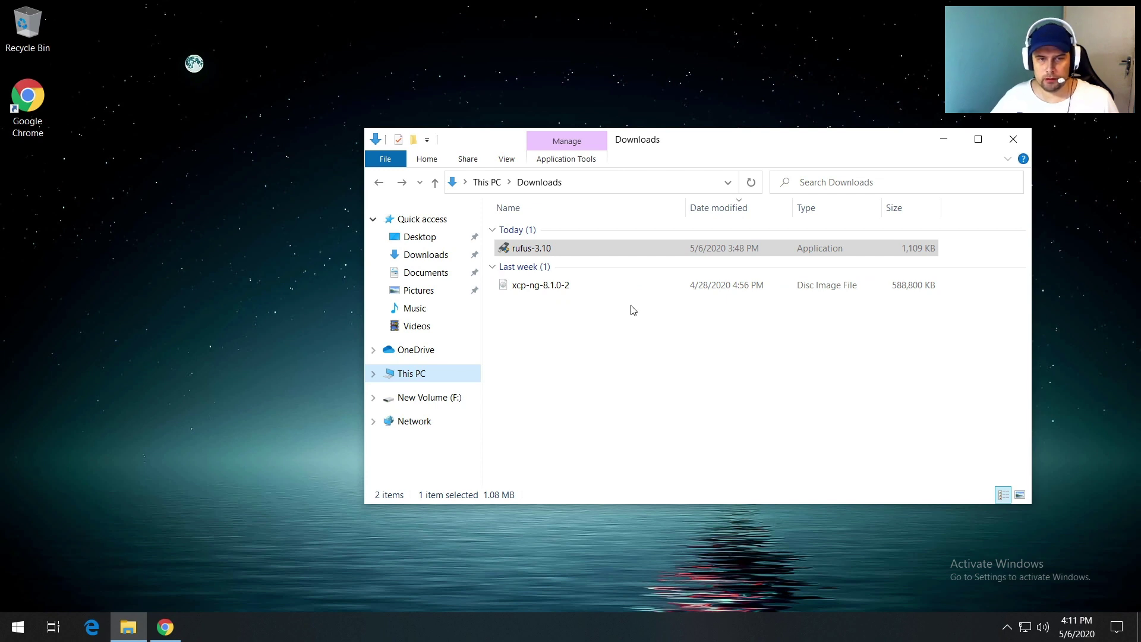
left_click(416, 398)
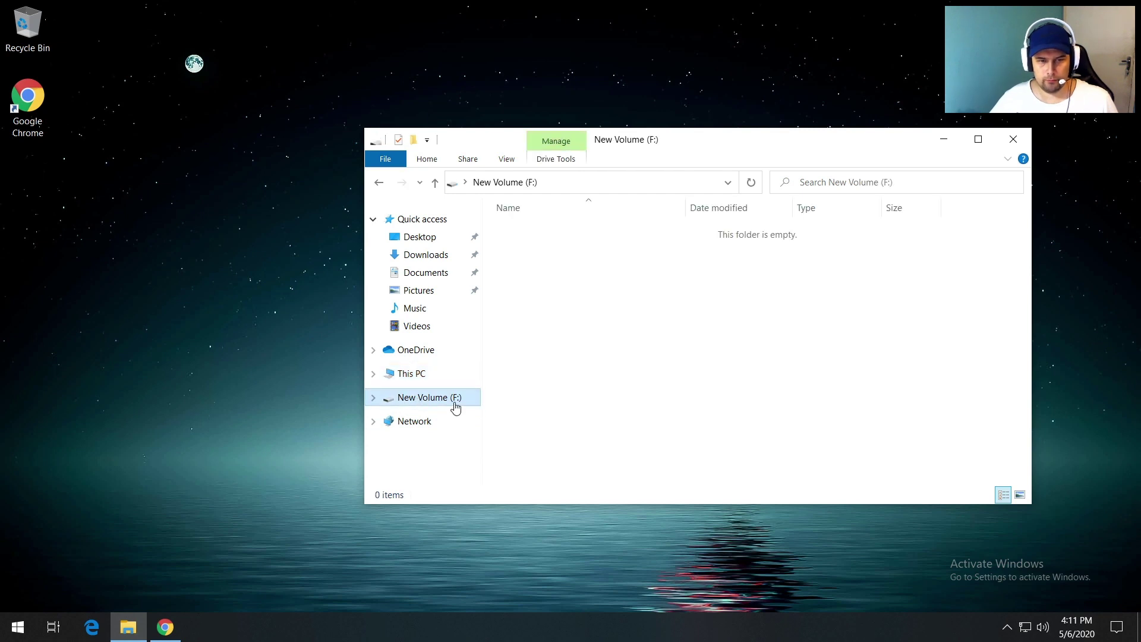
left_click(379, 181)
double_click(524, 249)
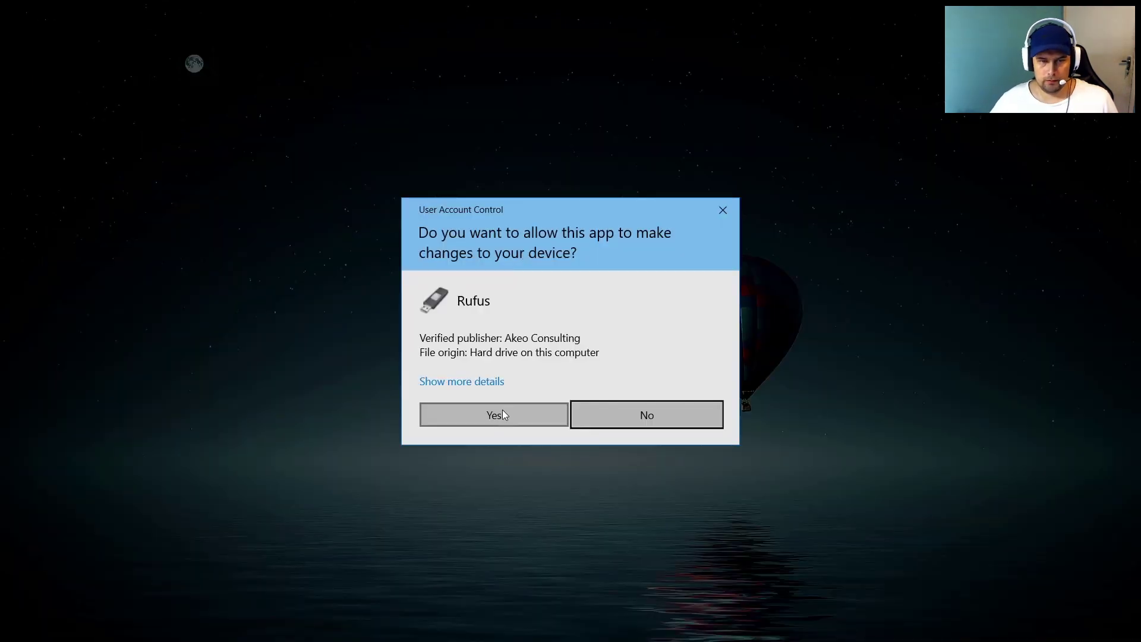
Step: Write xcp-ng-8.1.0-2.iso from Downloads to the USB drive in ISO Image mode, then close Rufus
left_click(498, 413)
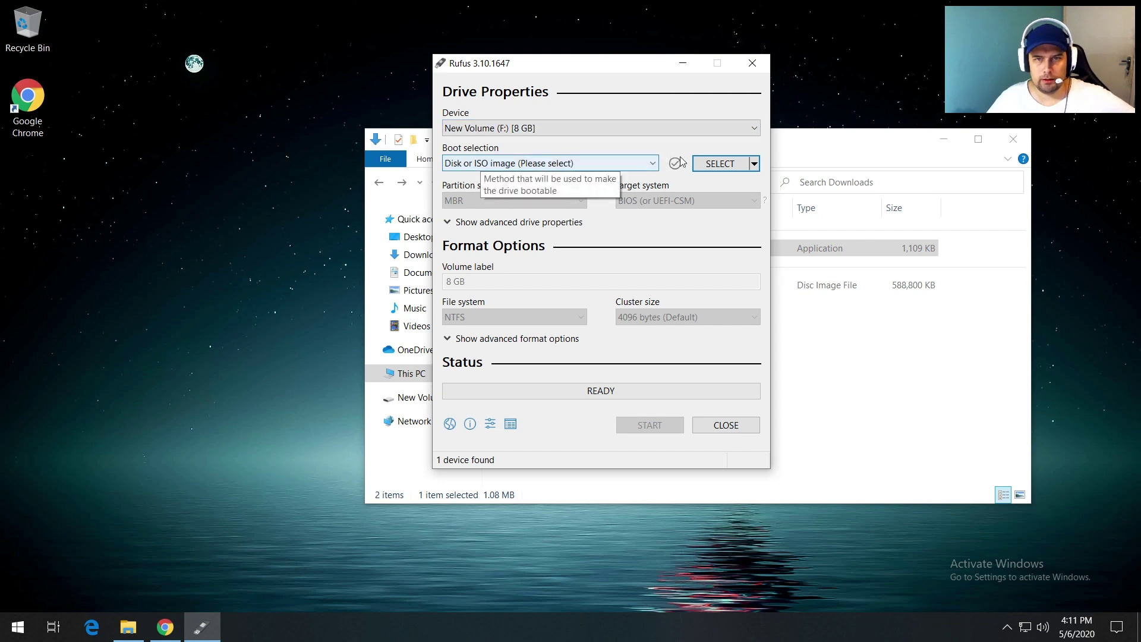
left_click(713, 166)
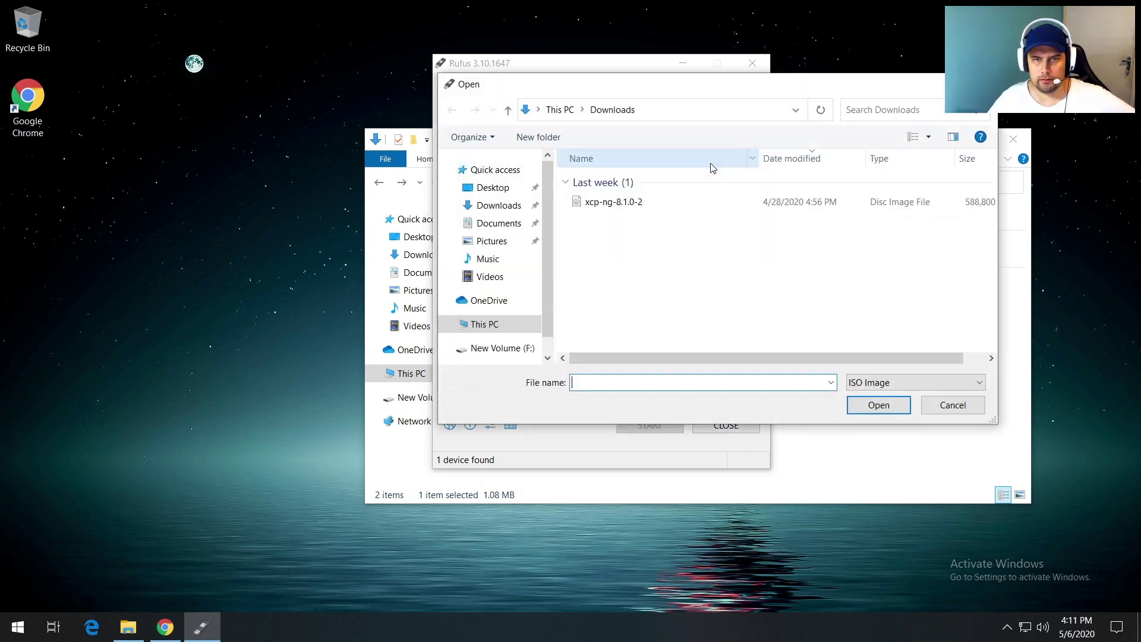
left_click(484, 209)
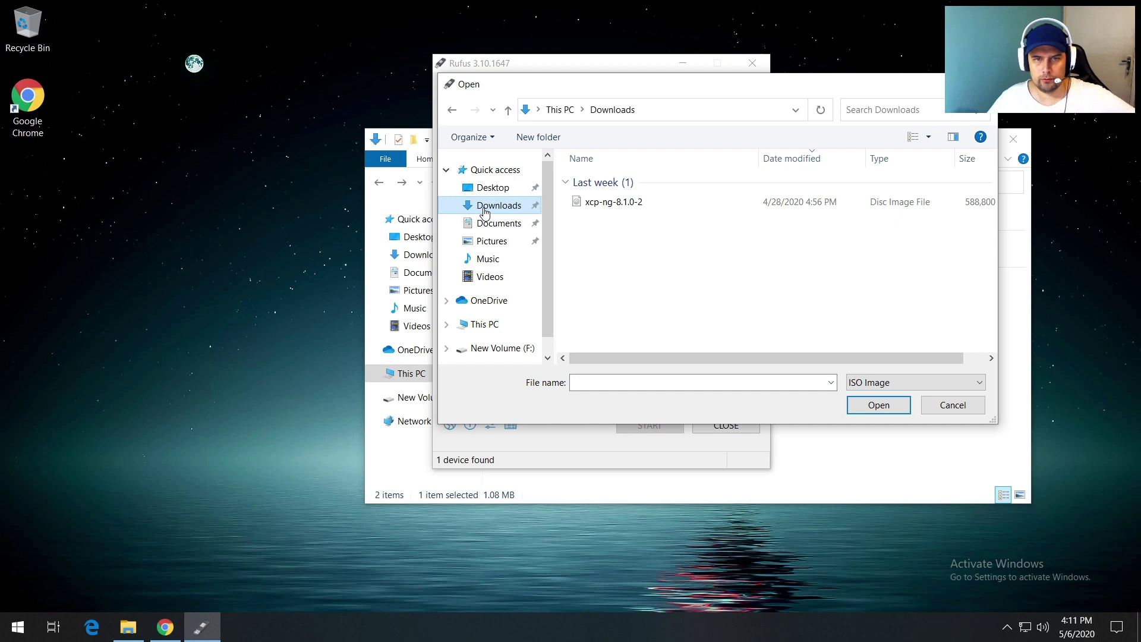
double_click(618, 207)
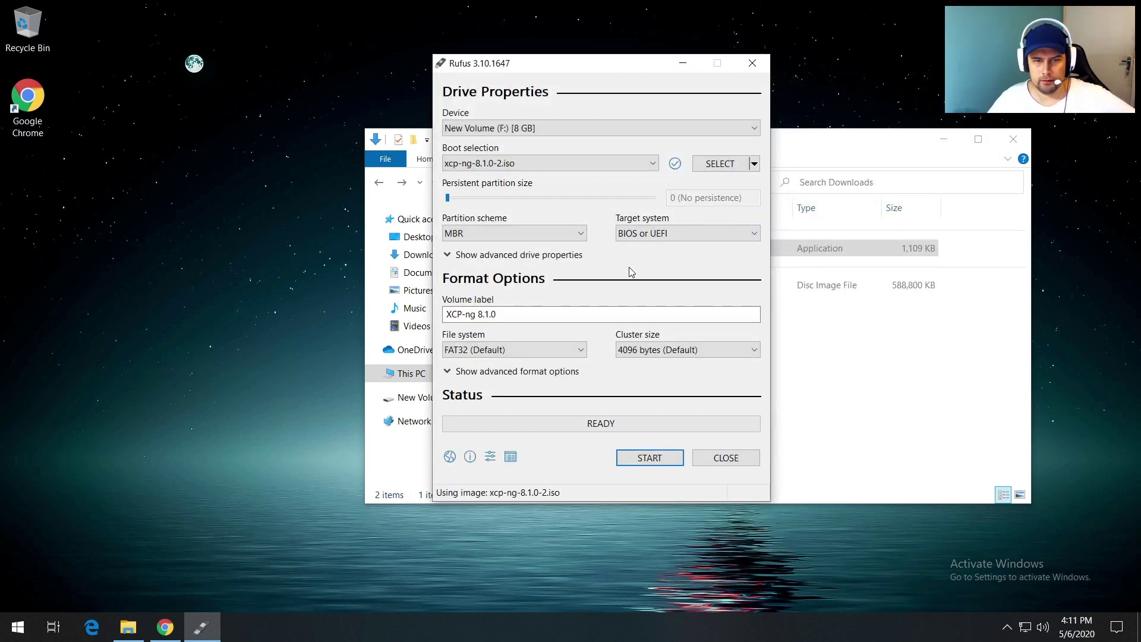
left_click(654, 459)
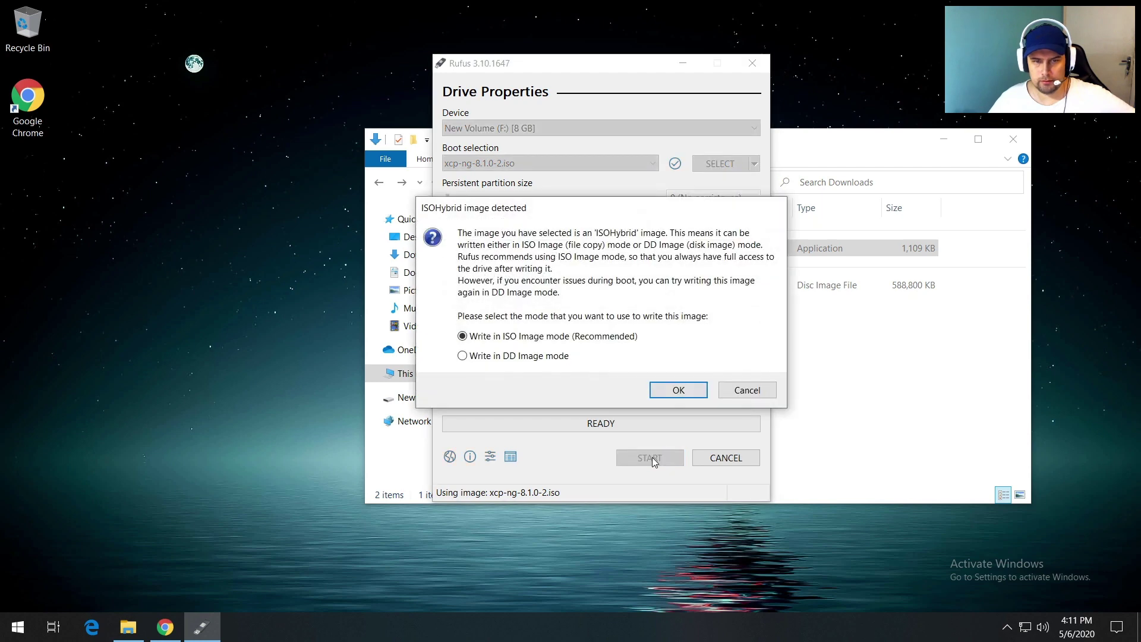
left_click(672, 391)
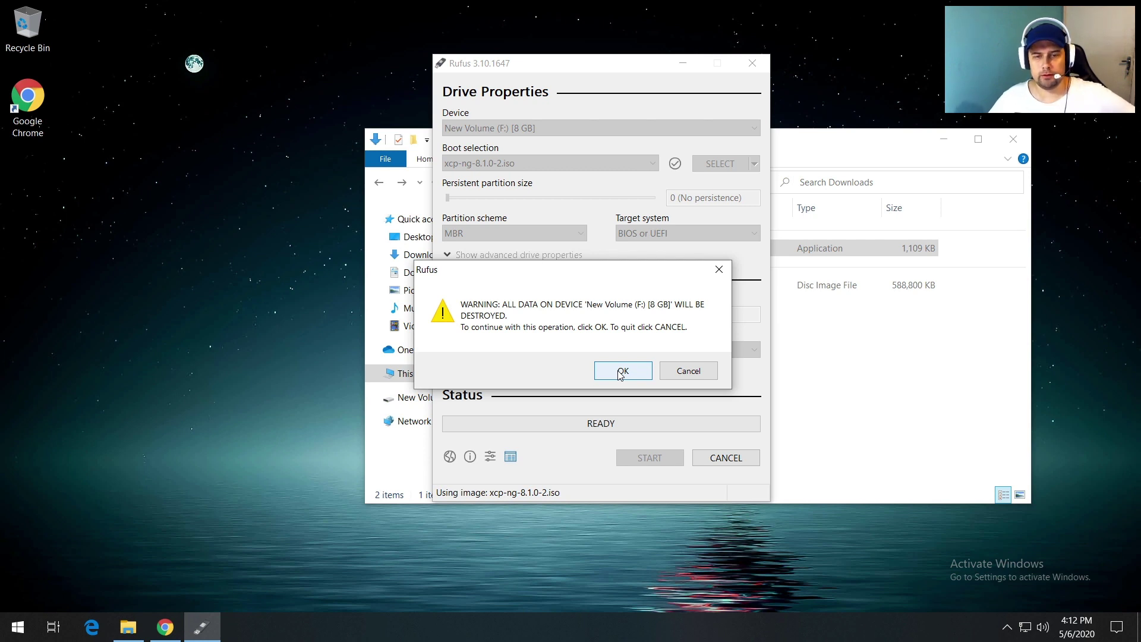
left_click(621, 373)
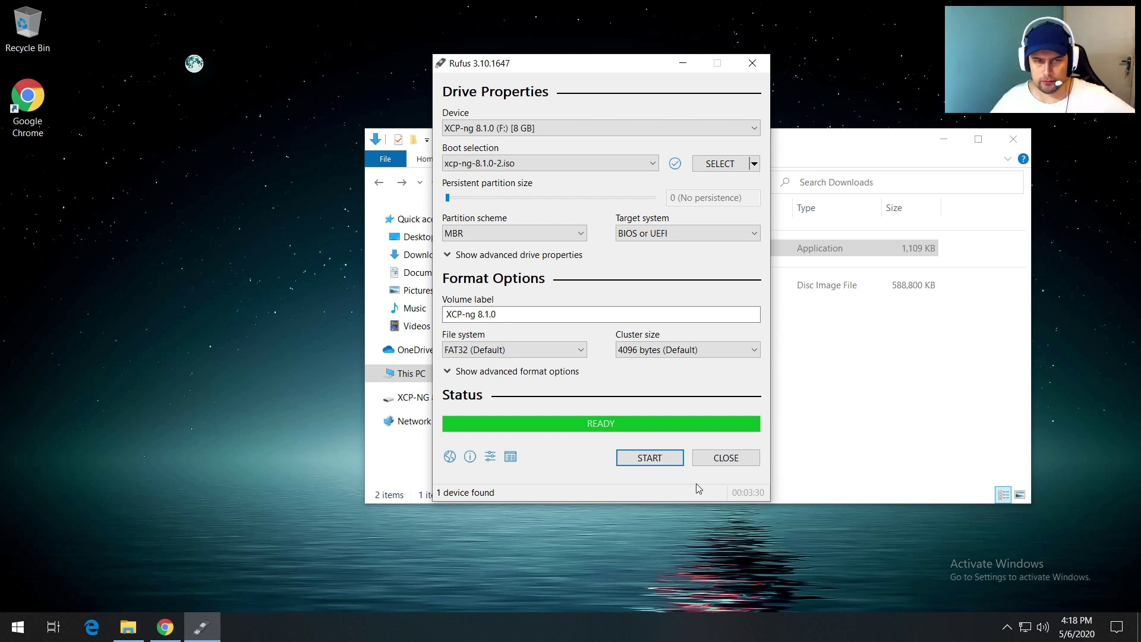
left_click(711, 461)
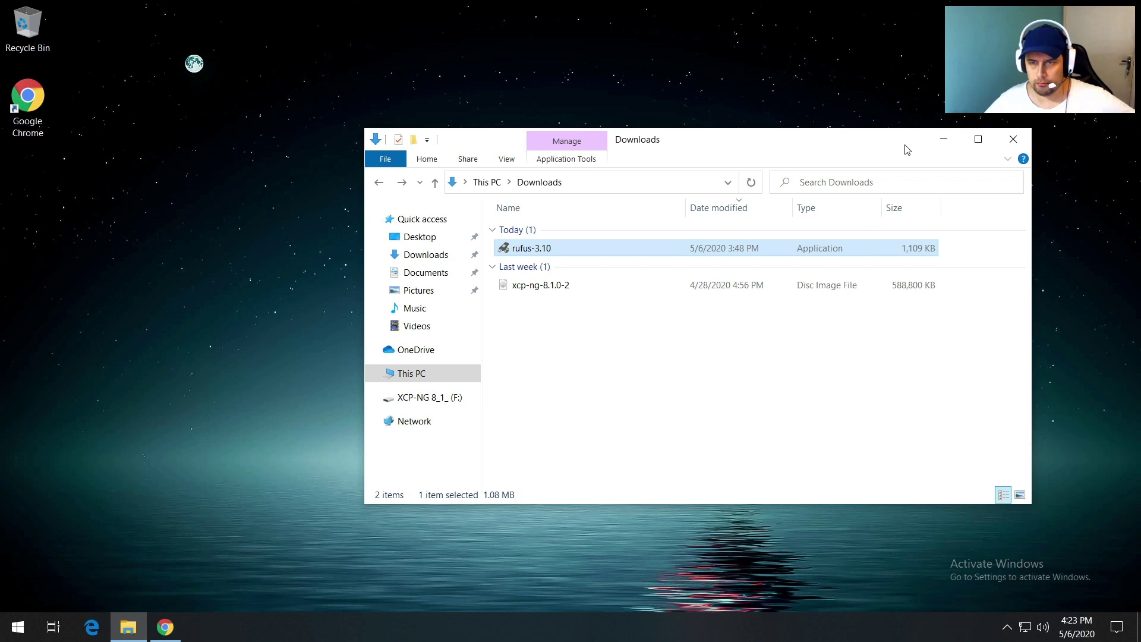
Step: Minimize the Downloads window and bring Chrome back on screen
left_click(942, 141)
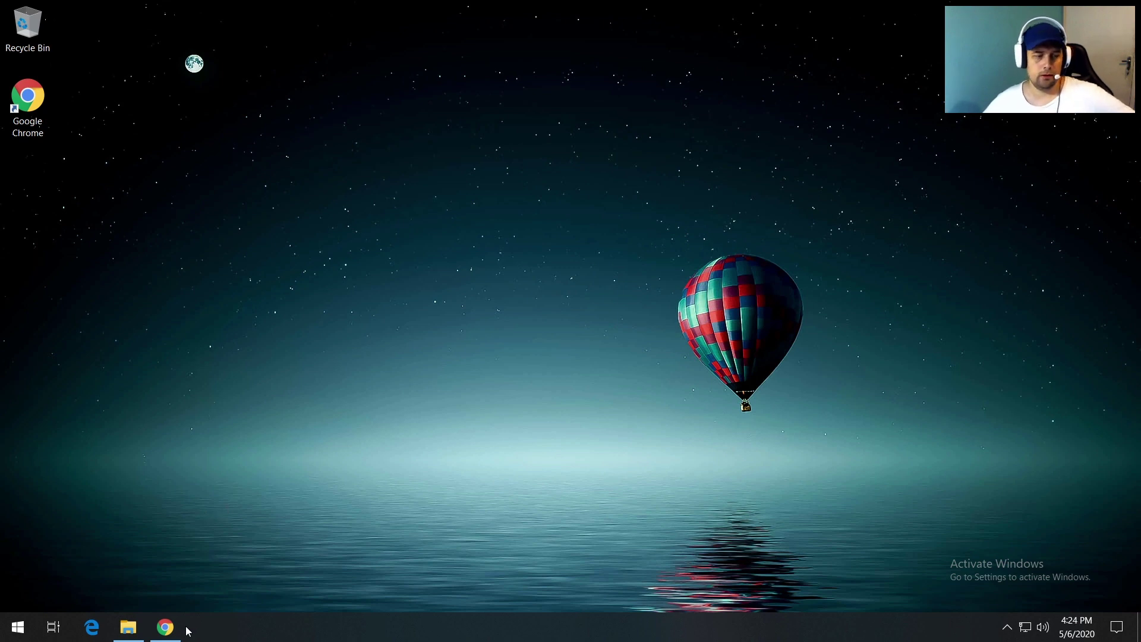
left_click(165, 626)
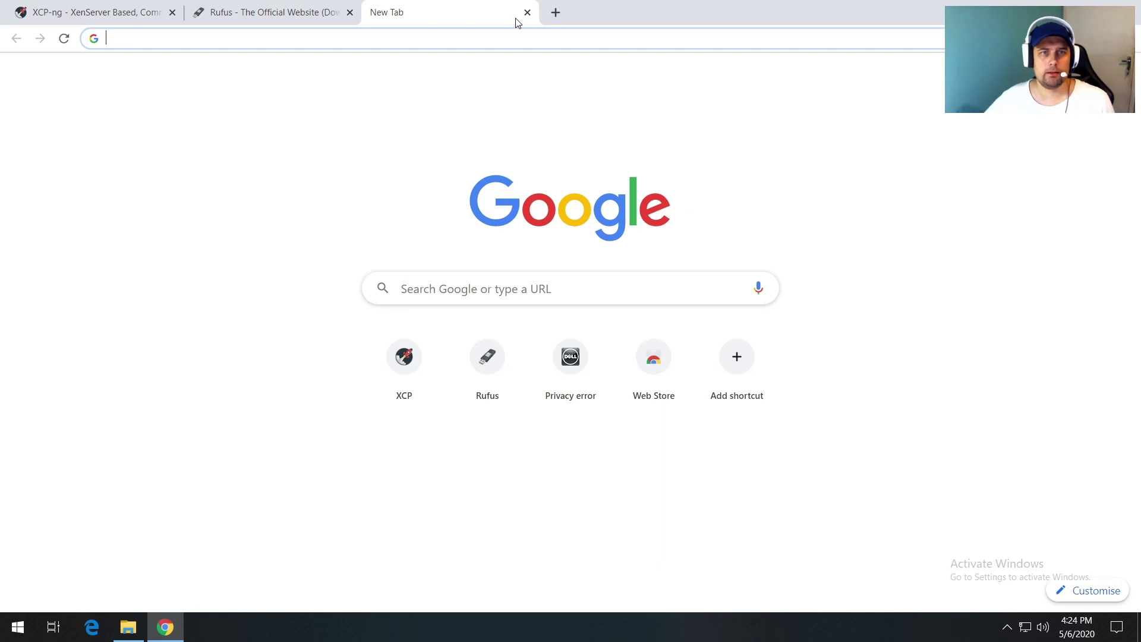
Step: Open the iDRAC at 192.168.1.253 past the certificate warning and log in as root with the password
left_click(568, 357)
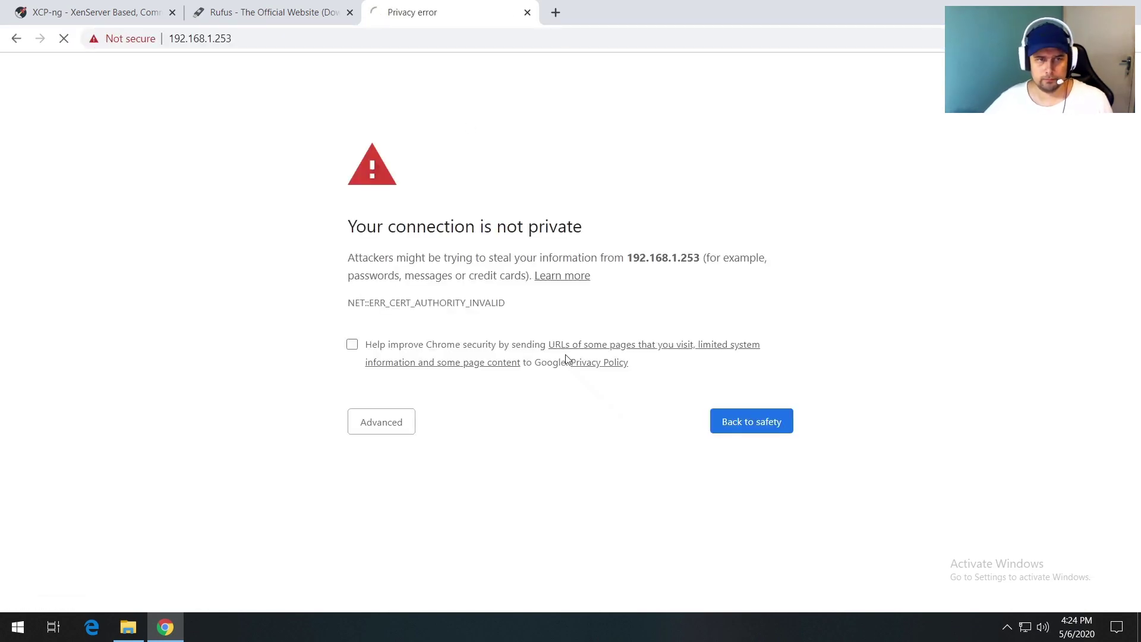
left_click(365, 429)
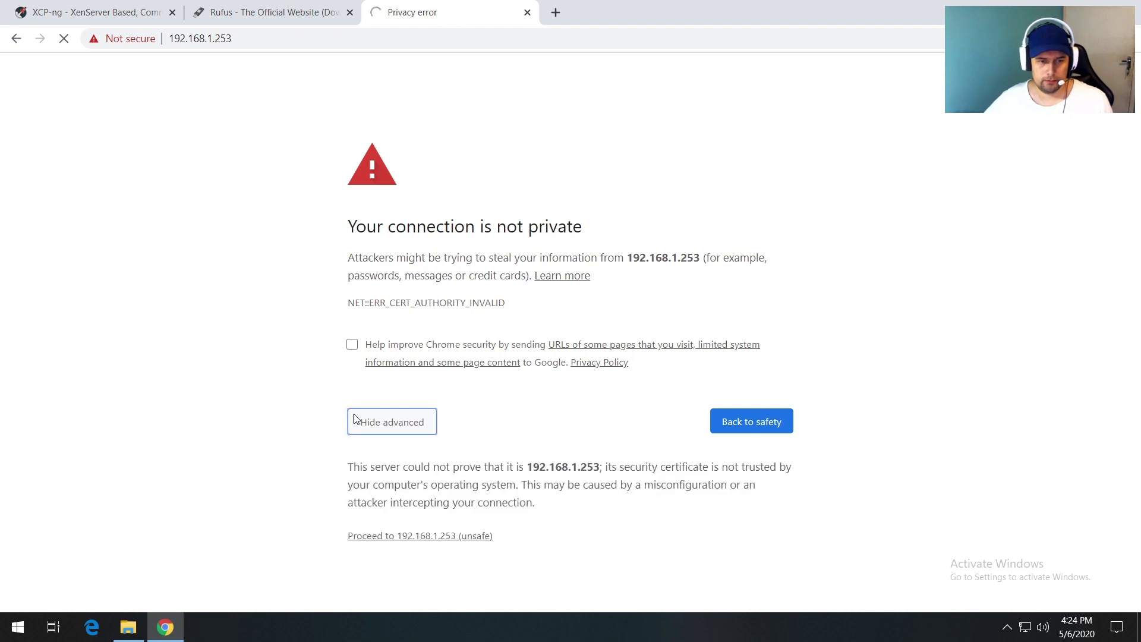
left_click(408, 536)
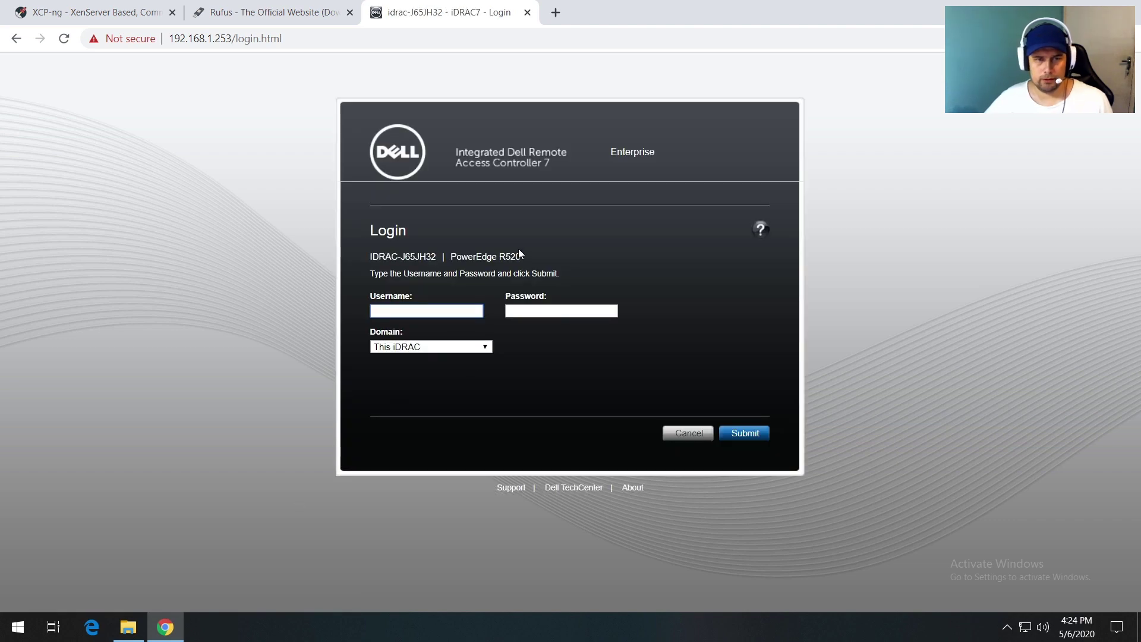
double_click(504, 256)
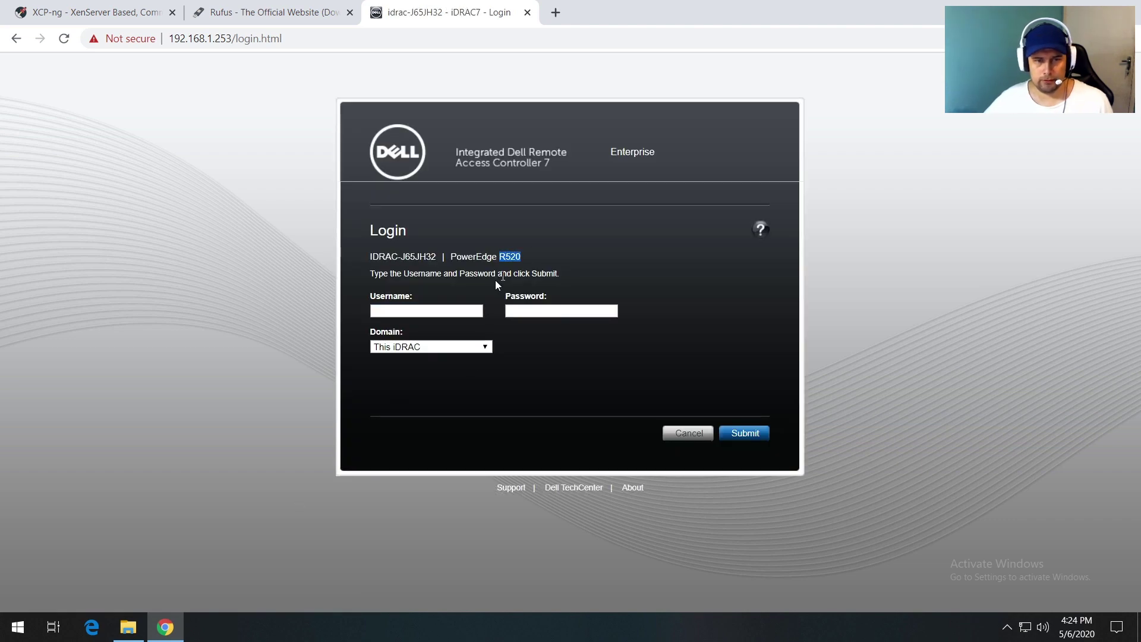
left_click(418, 306)
type("root")
key("Tab")
type("vin")
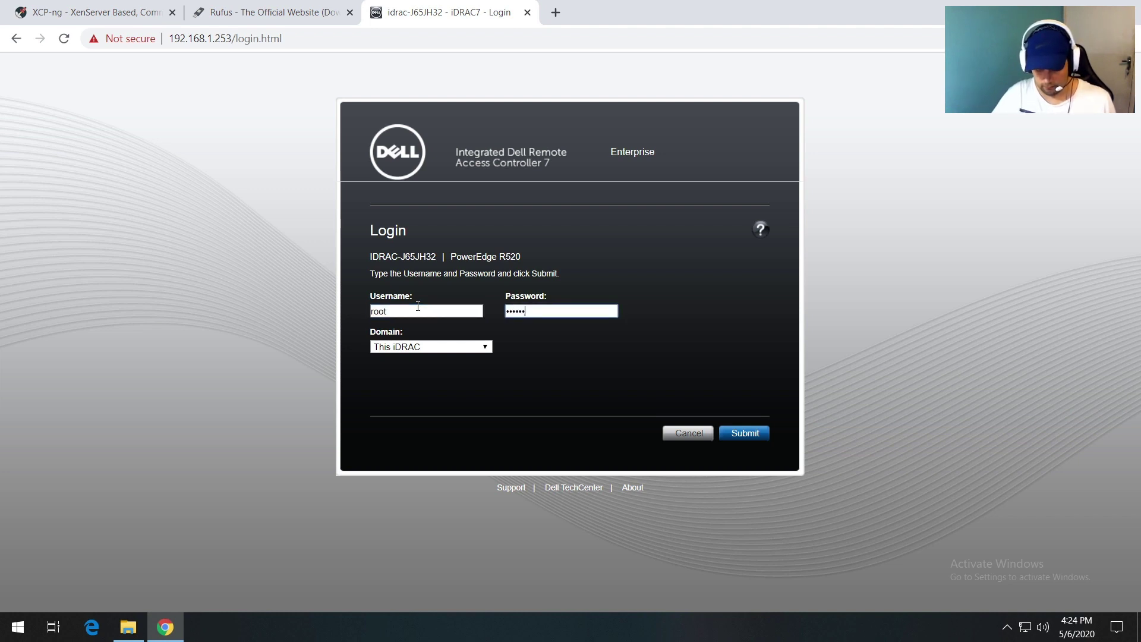
key("Return")
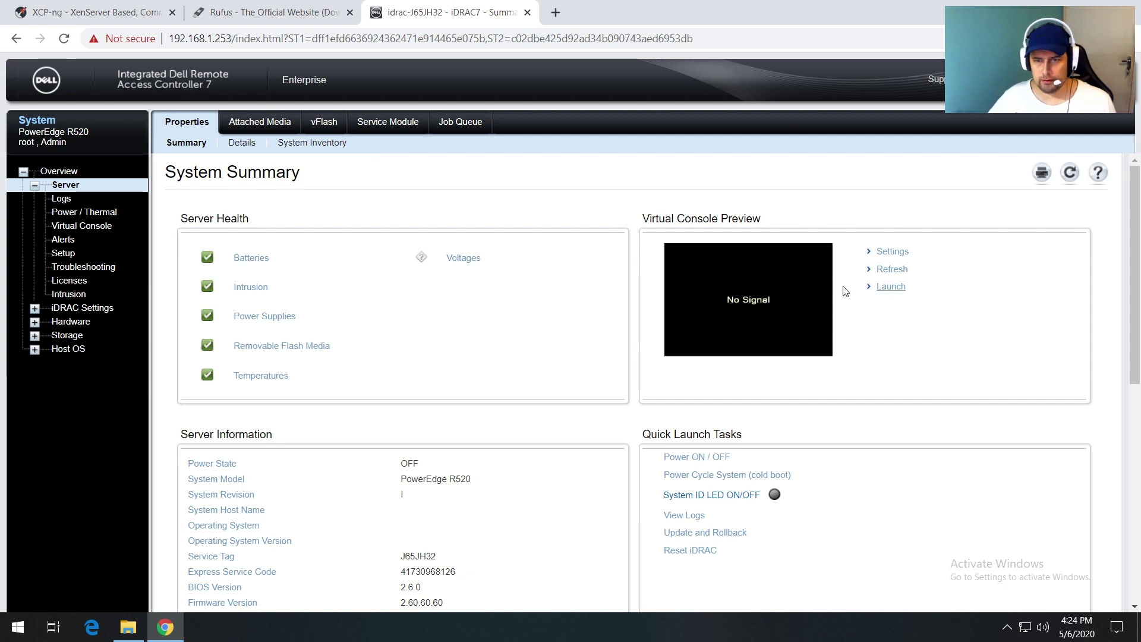
Step: Launch the virtual console from viewer.jnlp, accepting the certificate and Java security prompts
left_click(892, 288)
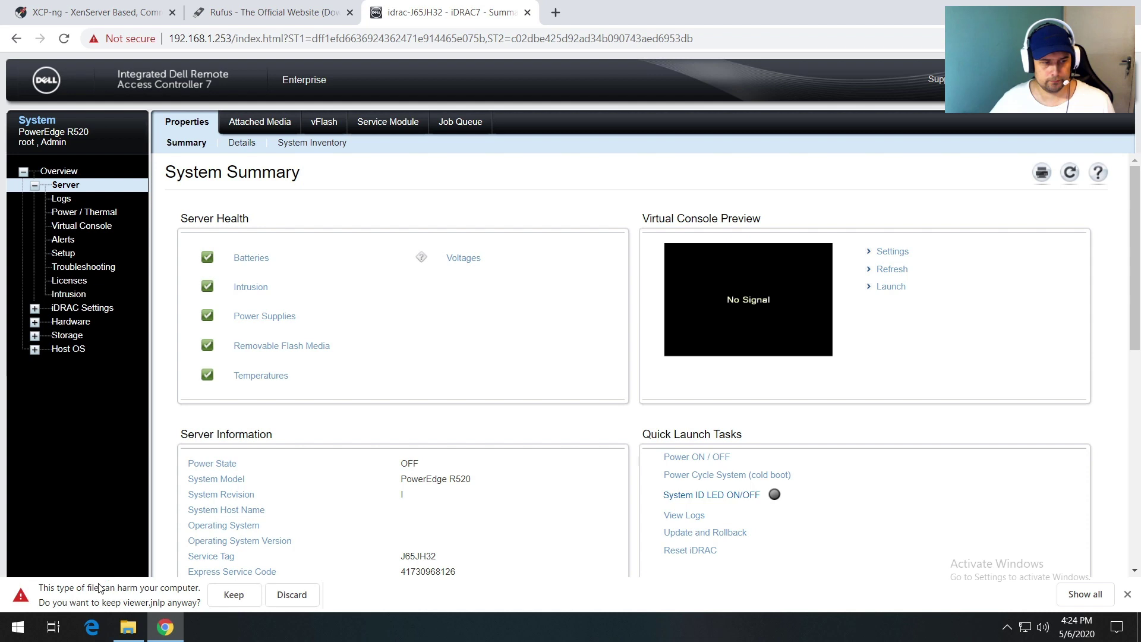
left_click(213, 598)
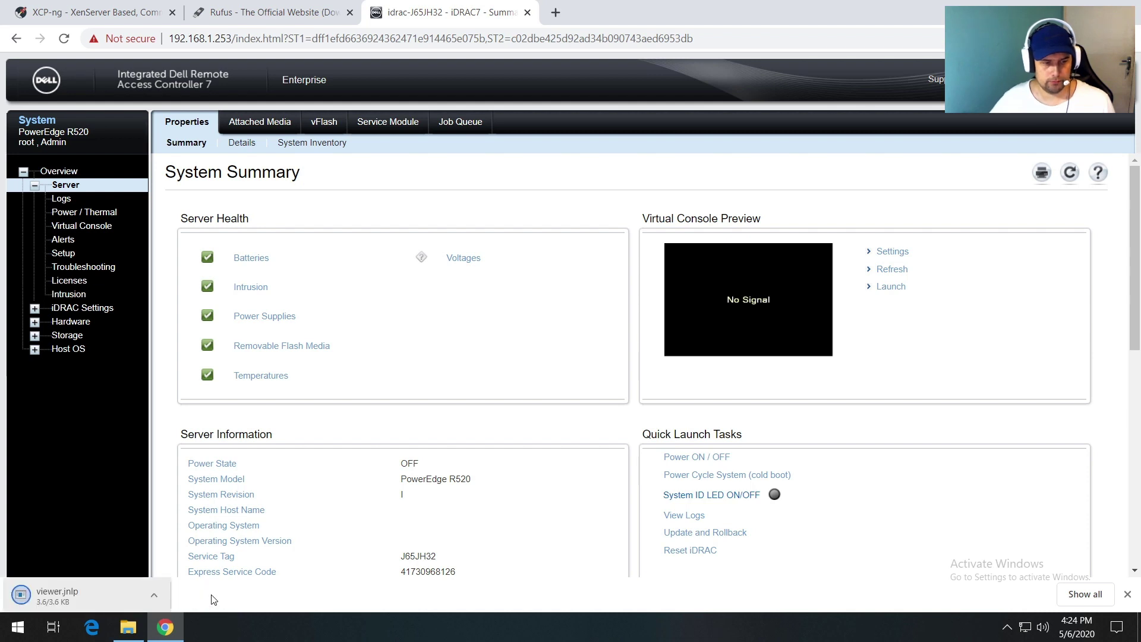
left_click(95, 596)
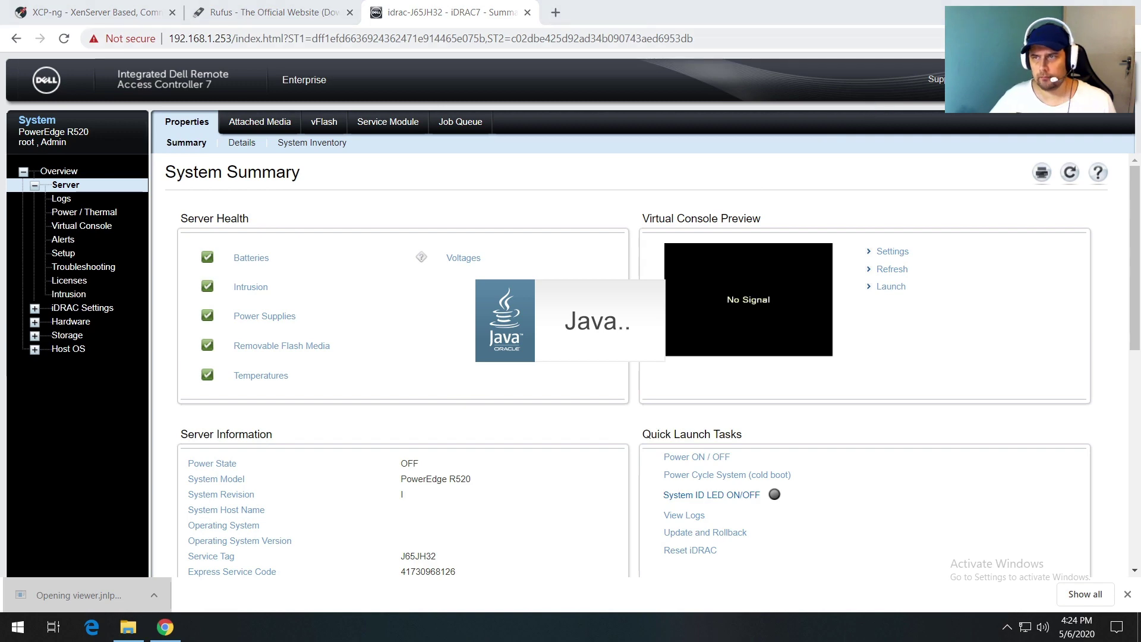
left_click(1056, 9)
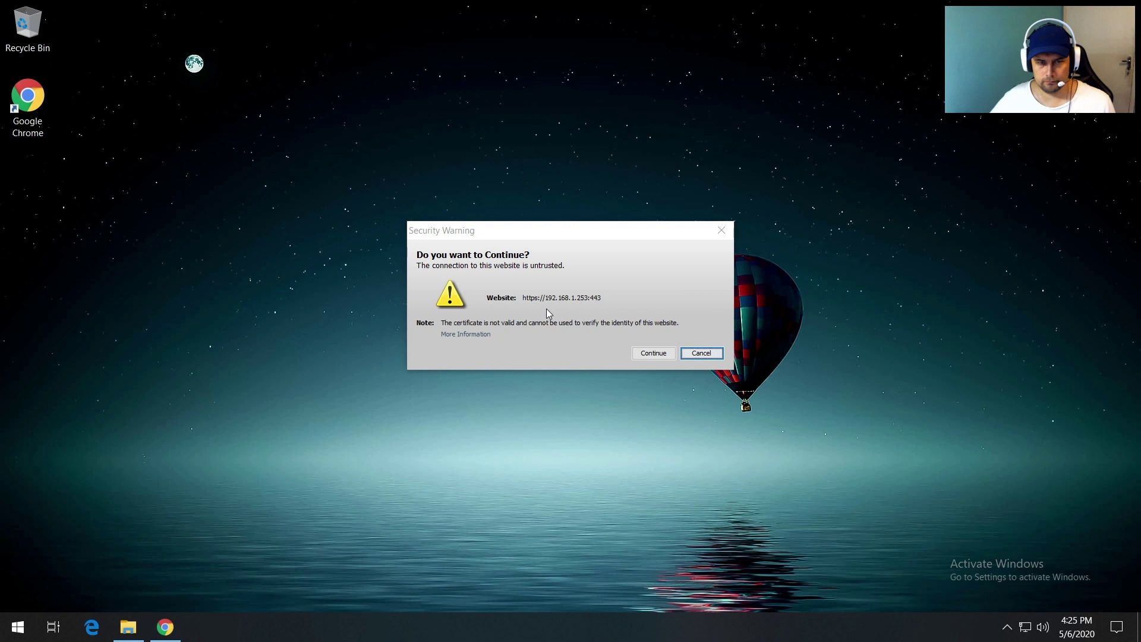
left_click(637, 354)
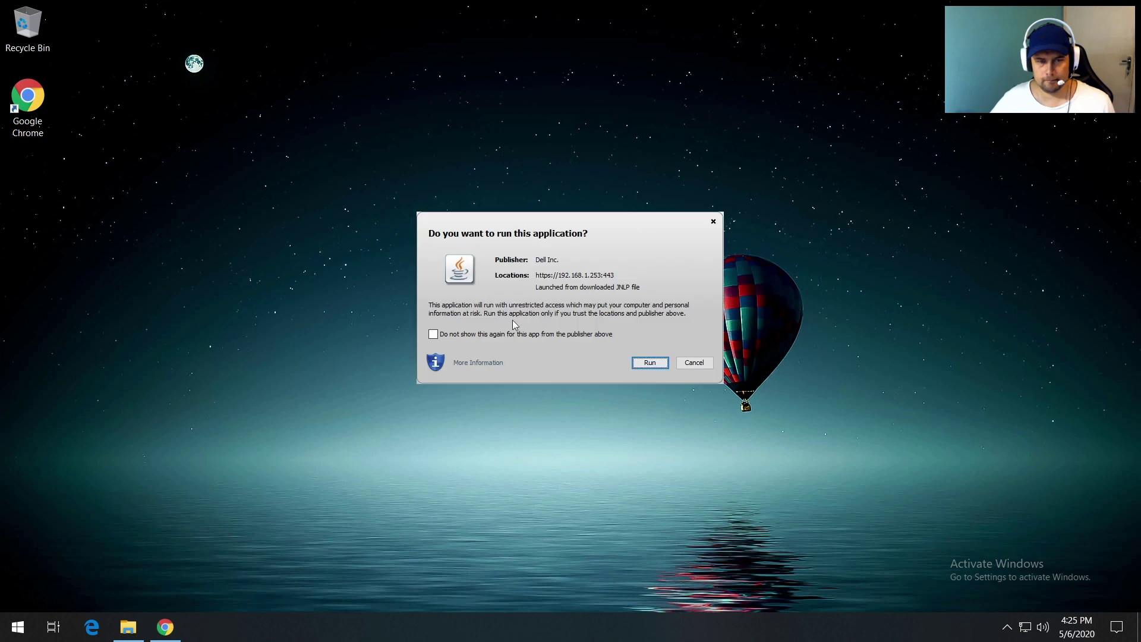
left_click(514, 337)
left_click(649, 363)
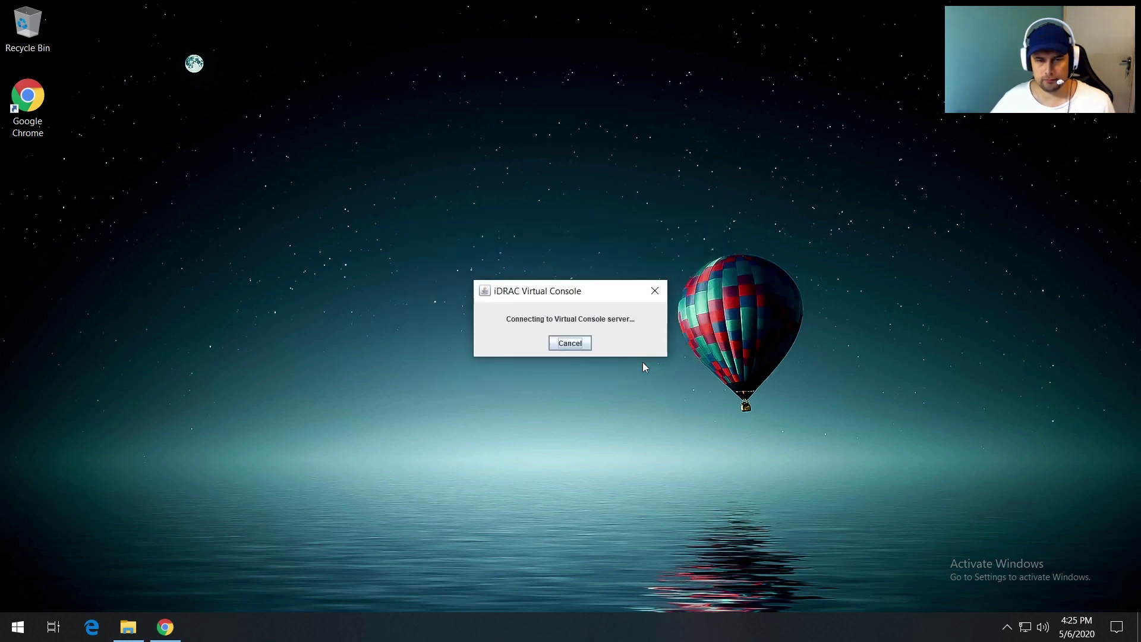
left_click(611, 419)
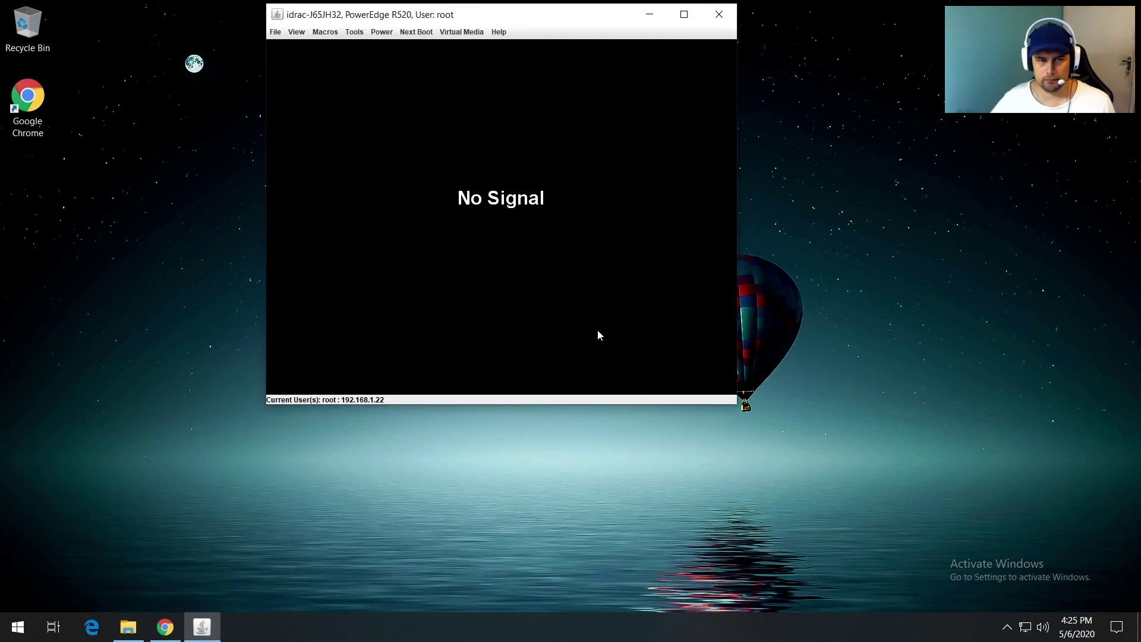
Step: Map xcp-ng-8.1.0-2.iso from the Downloads folder as a virtual CD/DVD device
left_click_drag(496, 19, 582, 143)
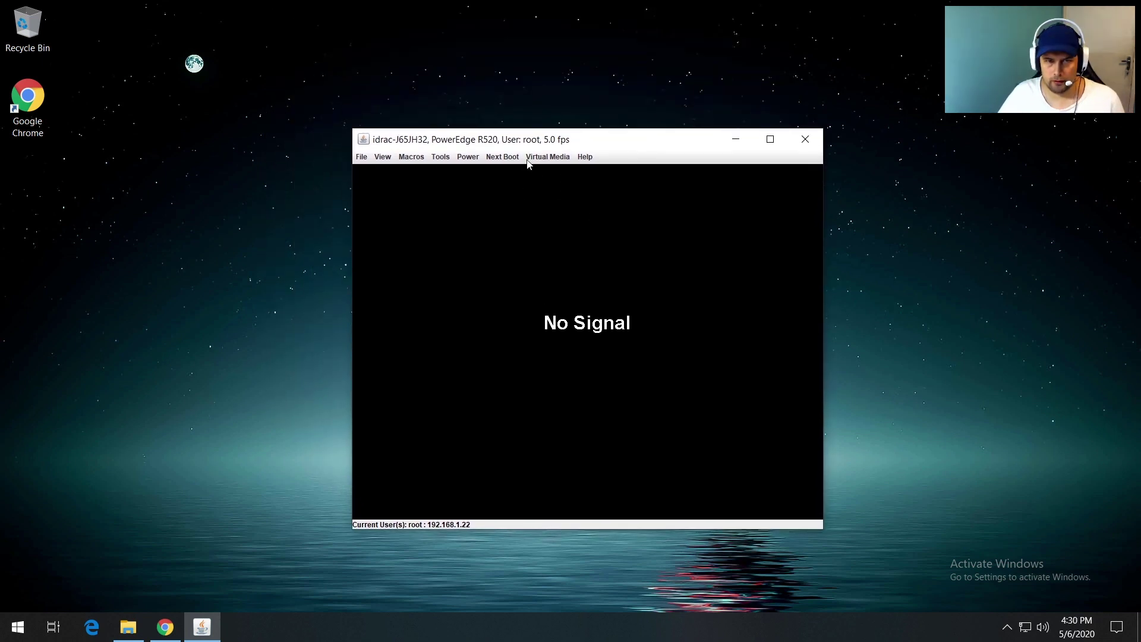
left_click(534, 157)
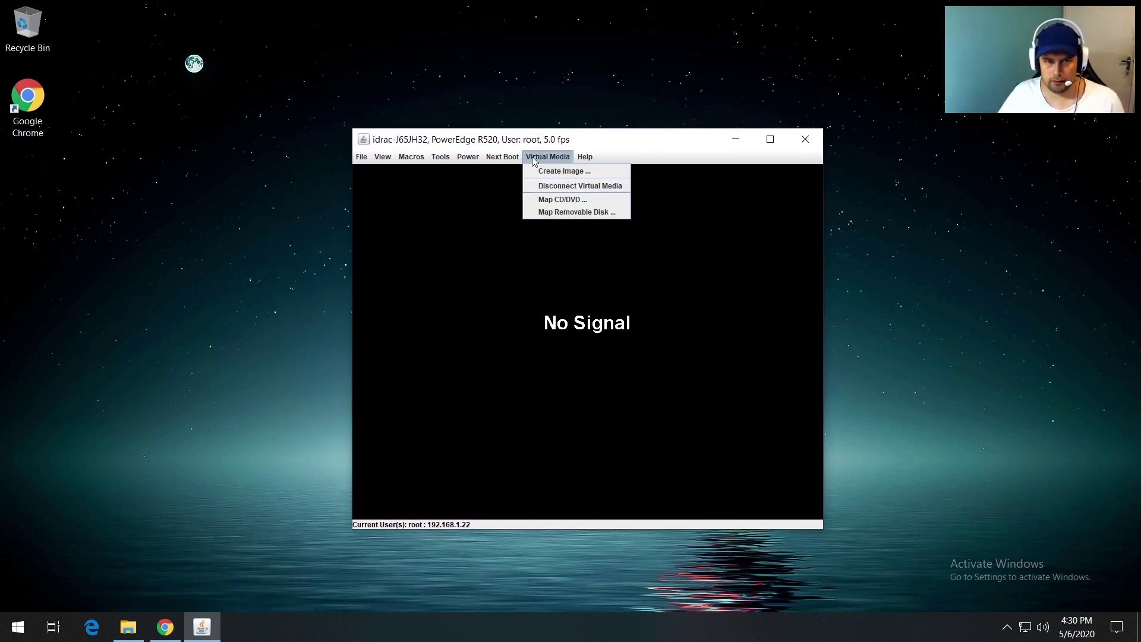
left_click(558, 199)
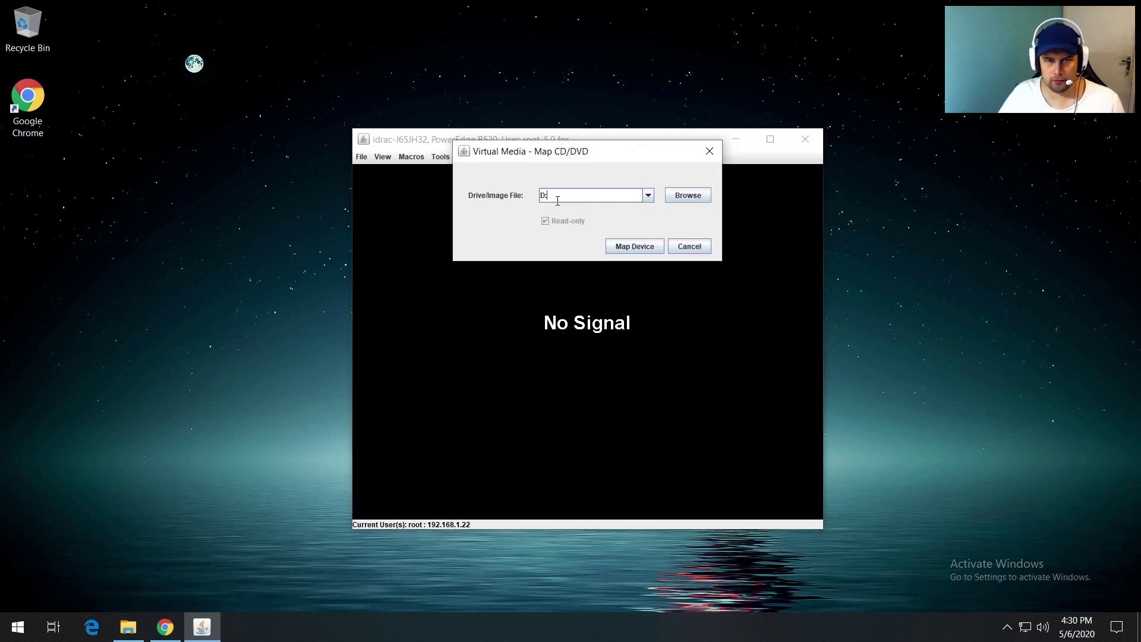
left_click(688, 197)
left_click(636, 258)
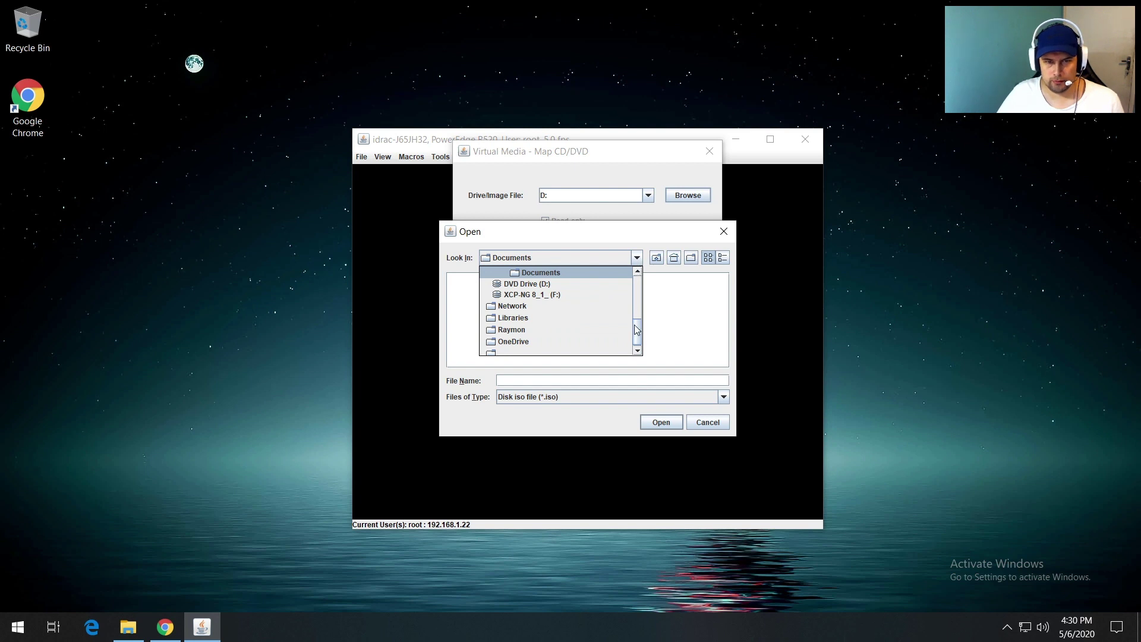
left_click_drag(637, 327, 636, 316)
left_click(525, 296)
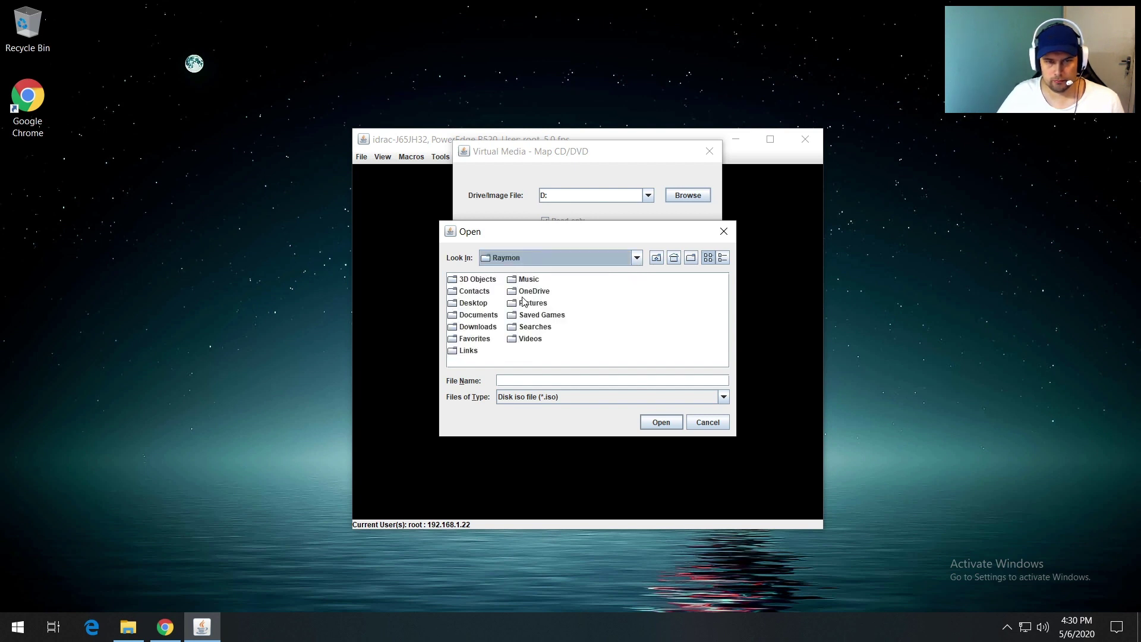
left_click(487, 328)
double_click(486, 329)
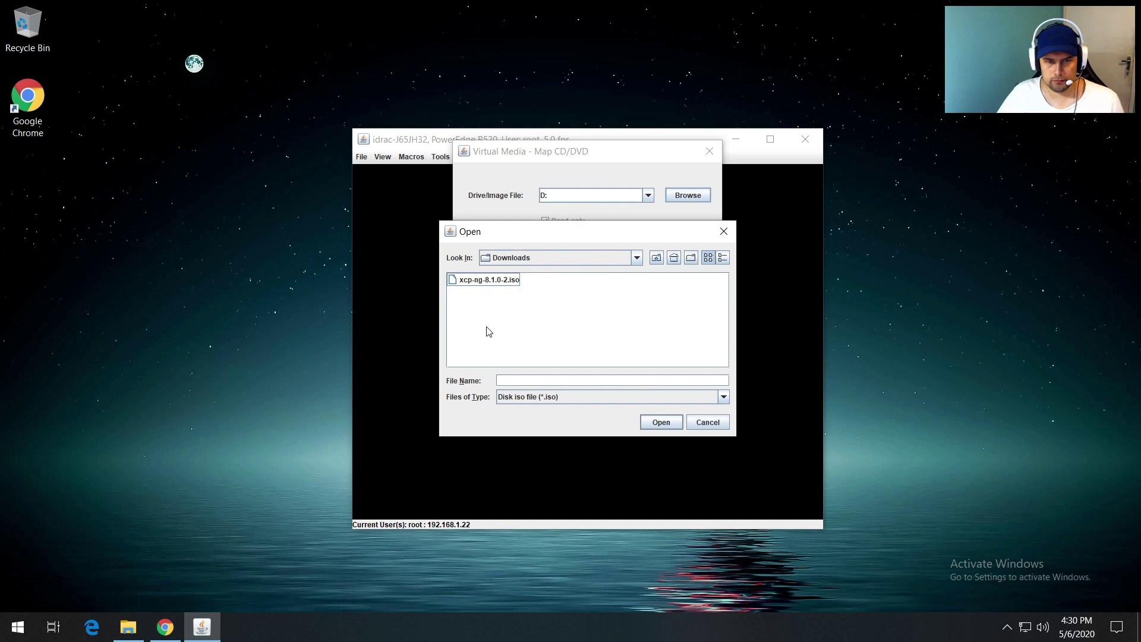
double_click(486, 283)
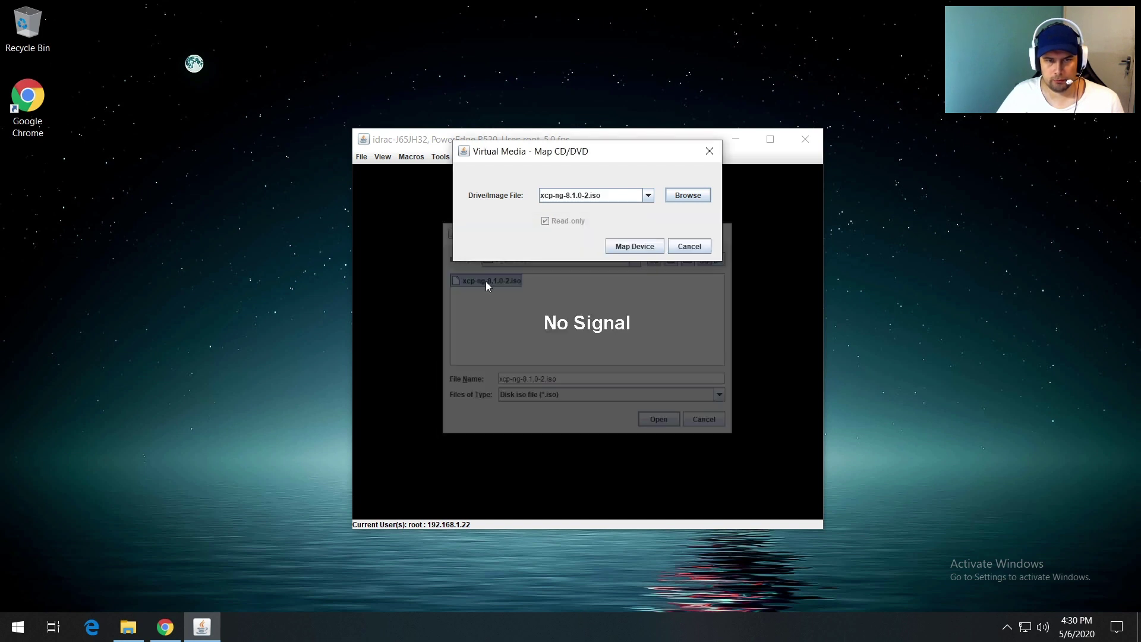
left_click(633, 247)
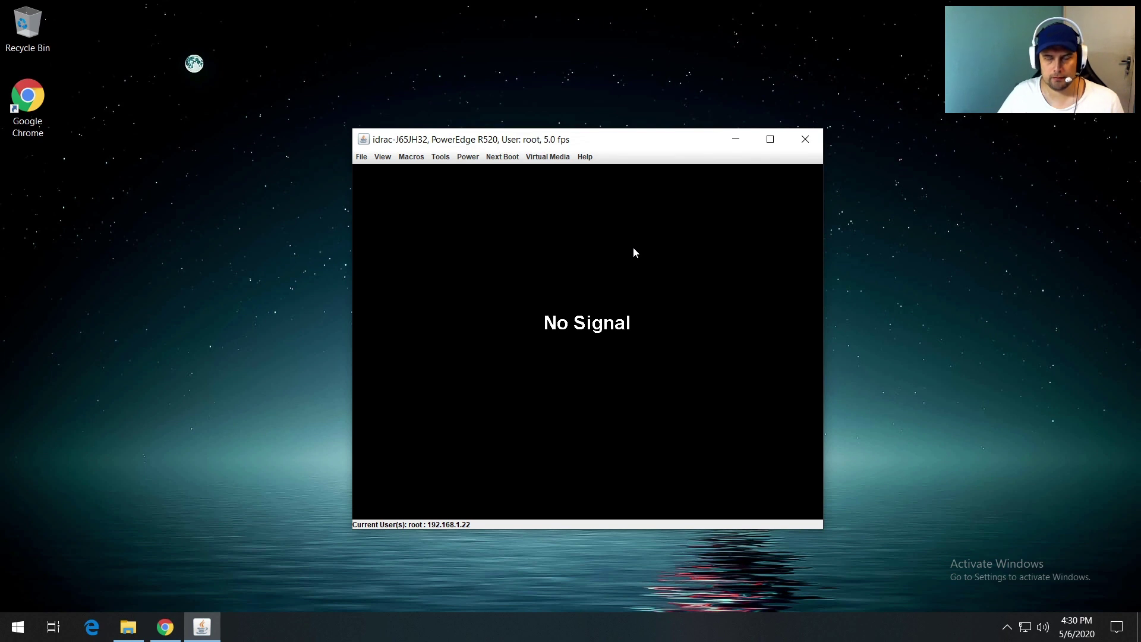
Step: Set Virtual CD/DVD/ISO as the server's next boot device and confirm it
left_click(502, 158)
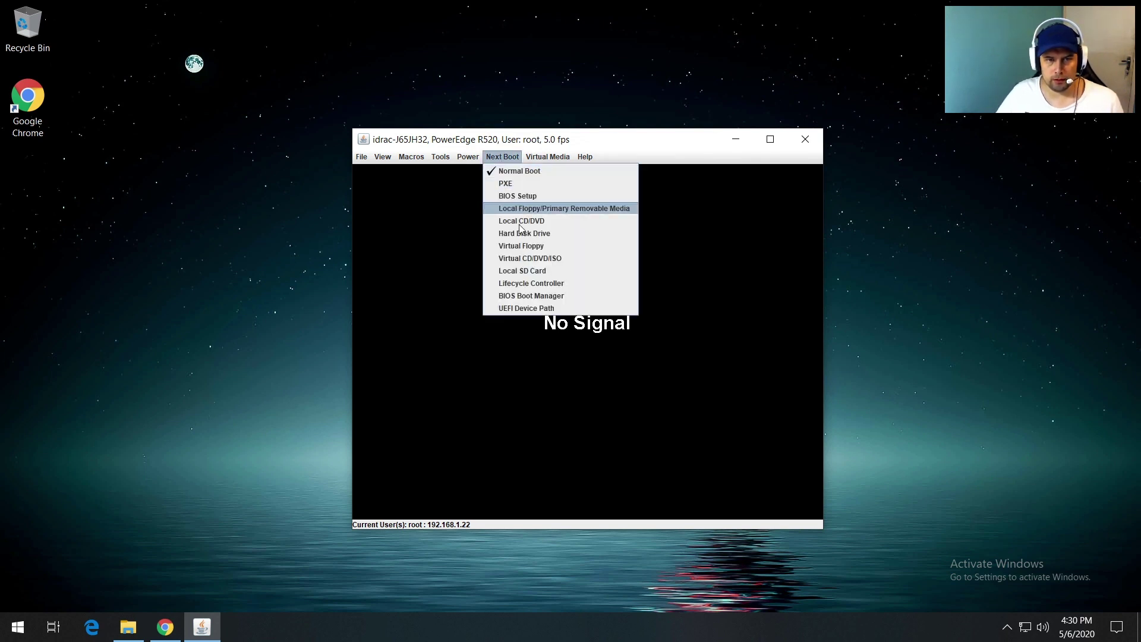
left_click(540, 262)
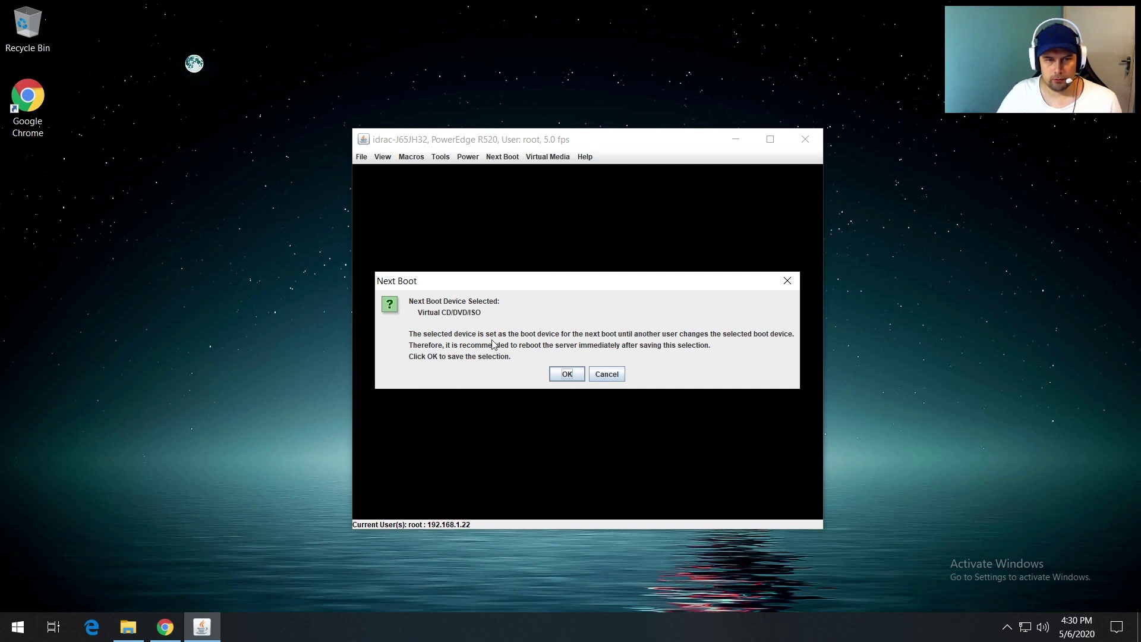
left_click(567, 376)
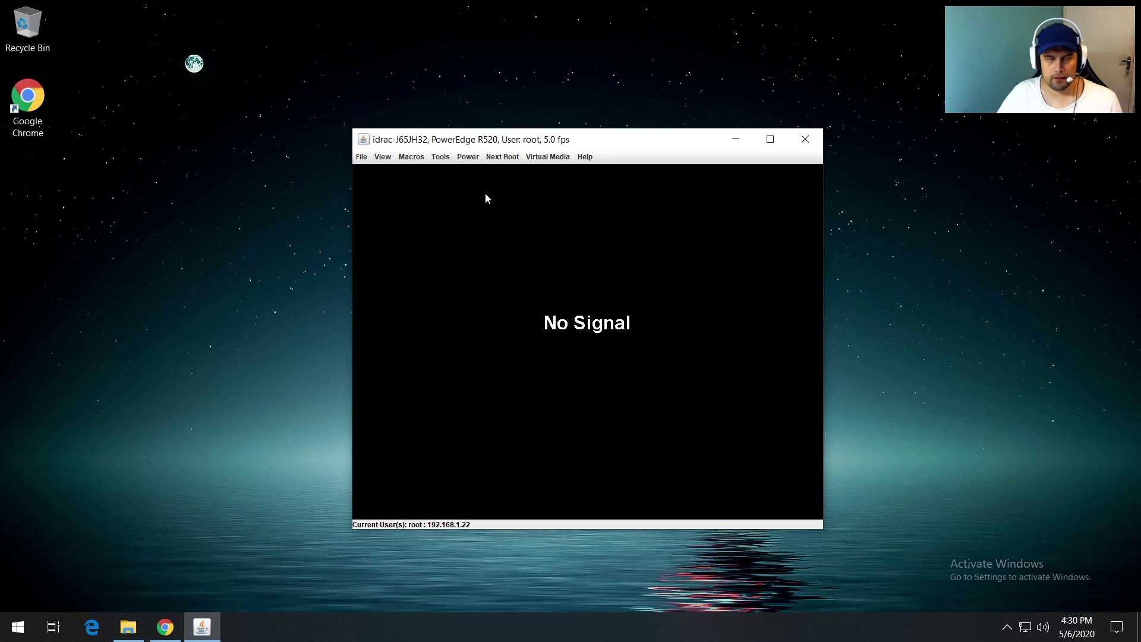
left_click(468, 157)
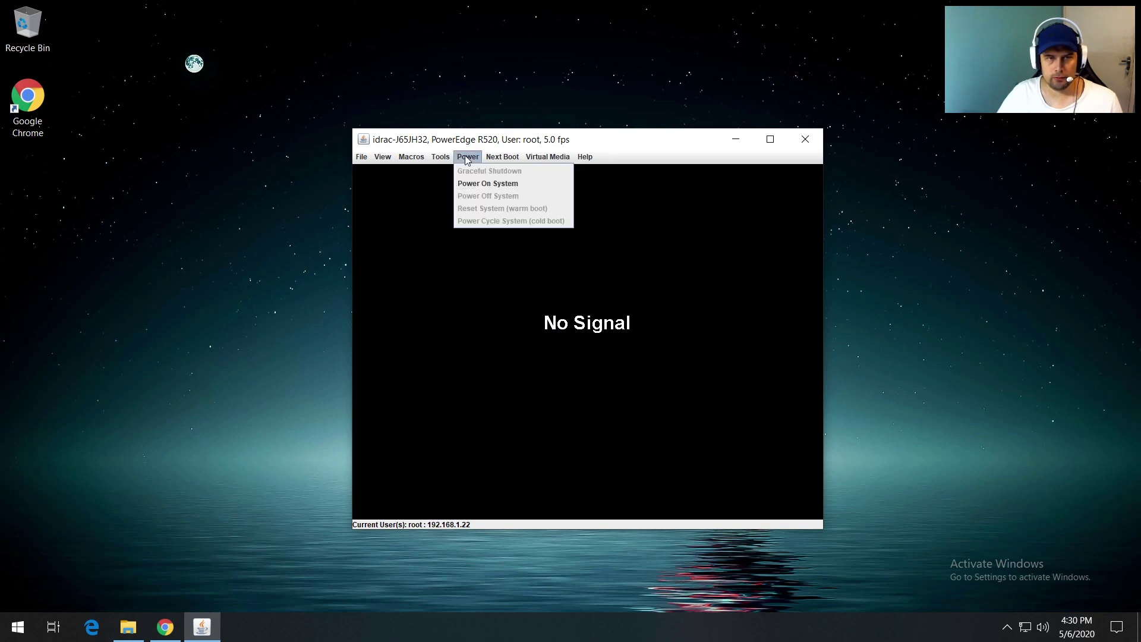
Step: Power on the R520 and press Enter at the boot prompt to start the XCP-ng installer
left_click(475, 186)
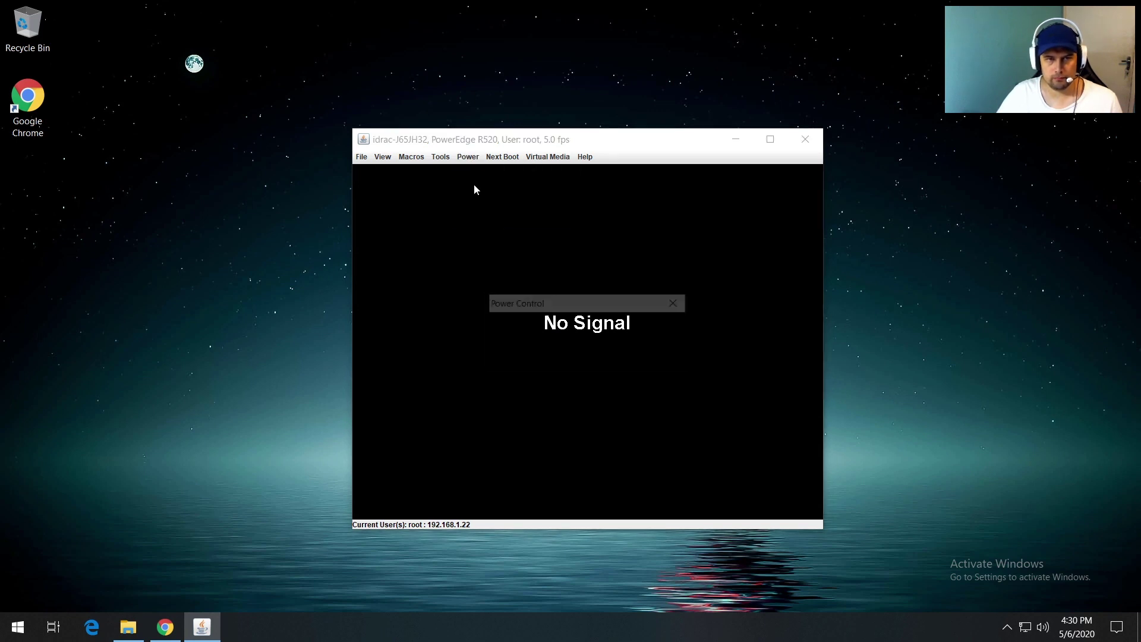
left_click(569, 351)
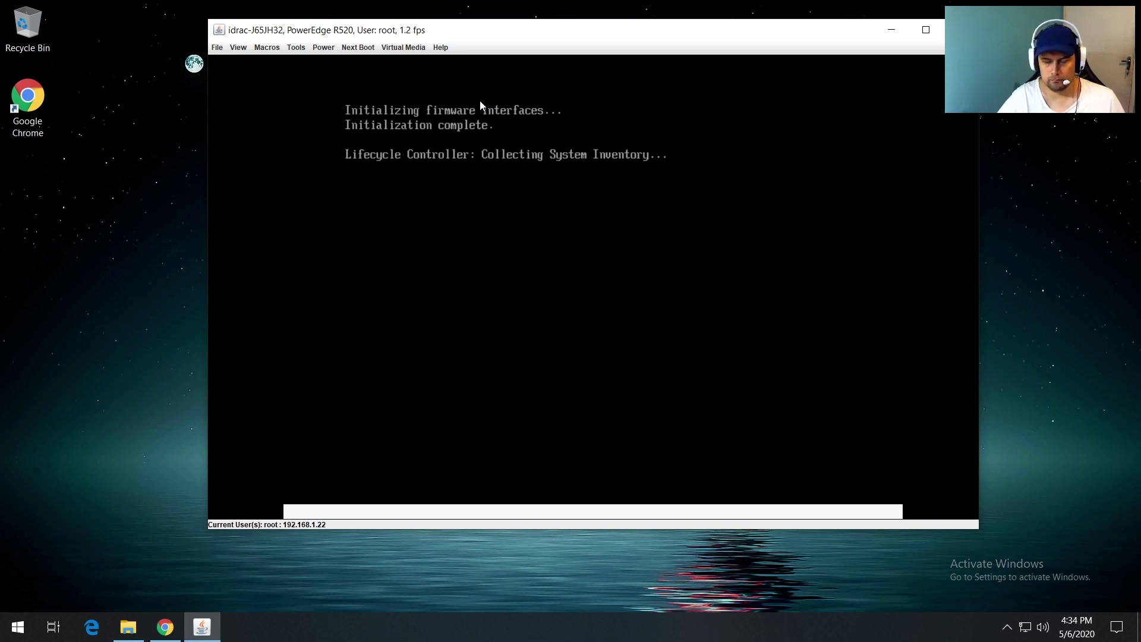
key("Return")
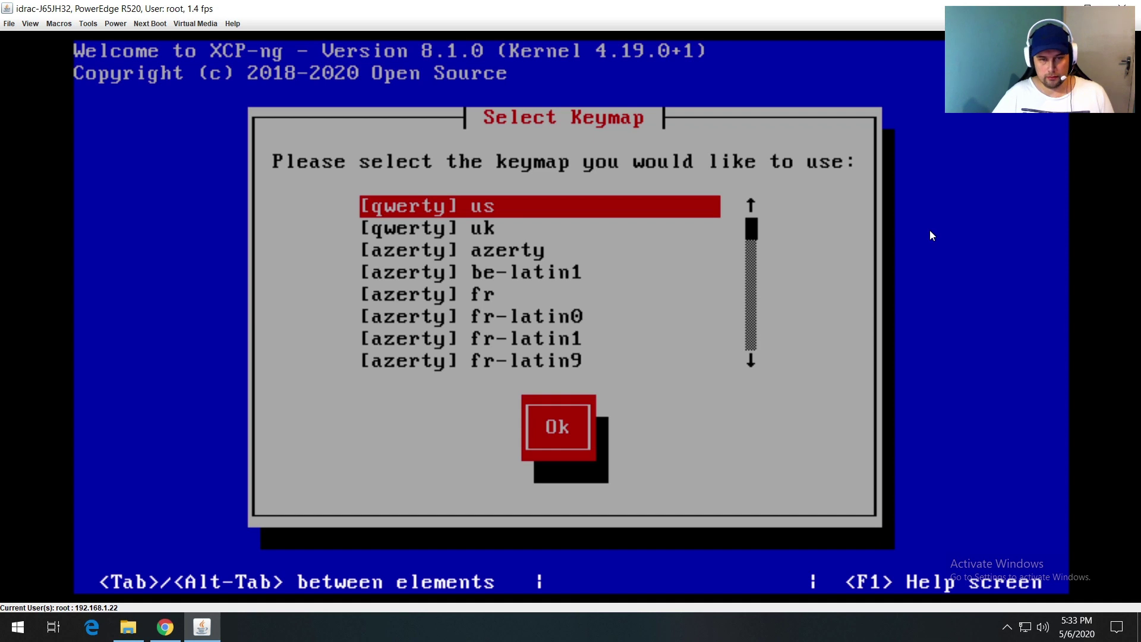
Step: Keep the us keymap, pass the welcome screen and accept the XCP-ng EULA
key("Return")
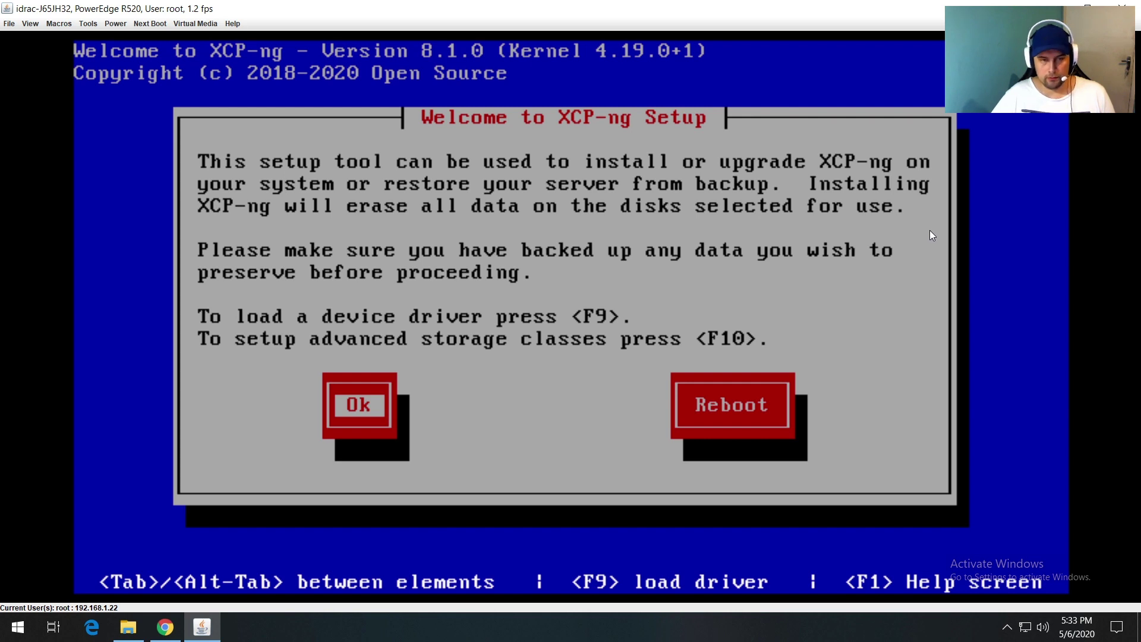
key("Return")
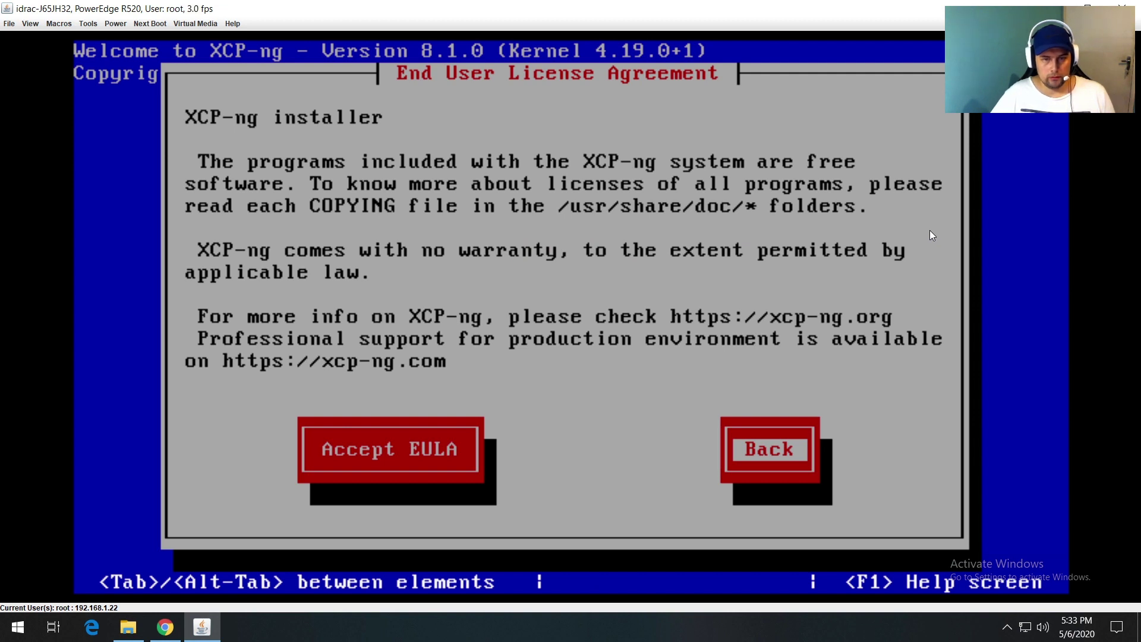
key("Tab")
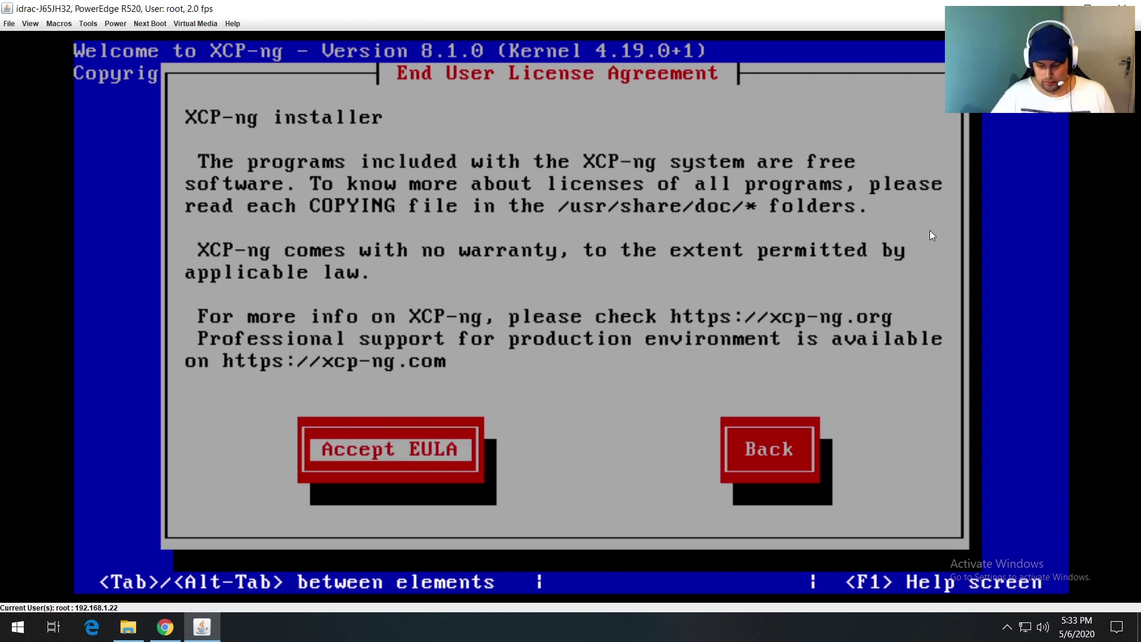
key("Return")
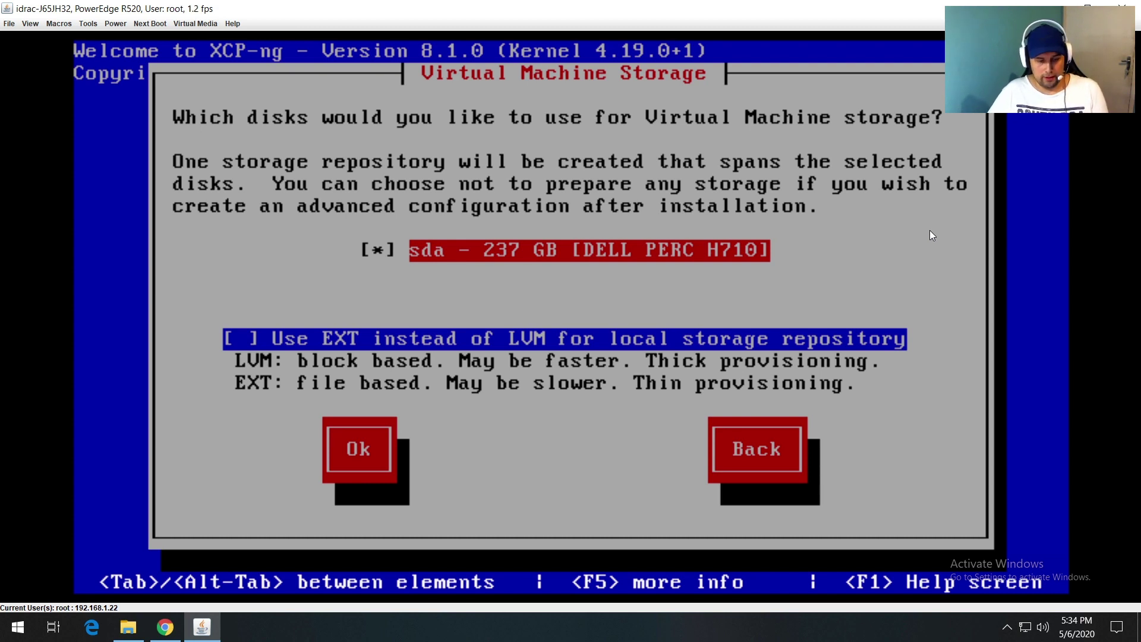
Step: Store VMs on disk sda with LVM, install from local media, and skip verification
key("Tab")
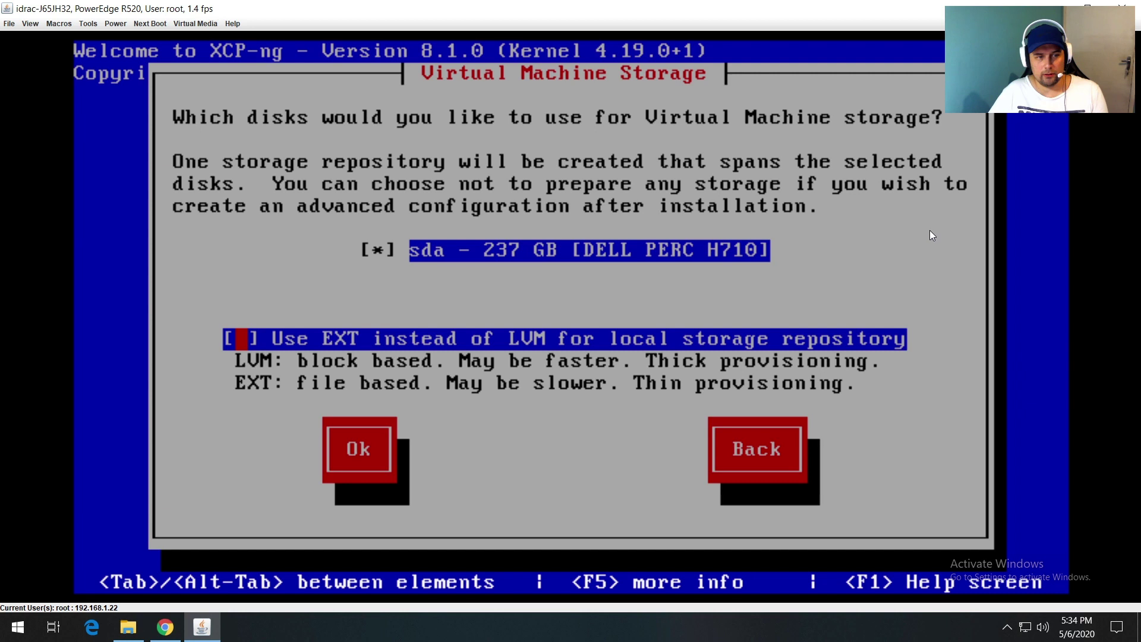
key("Tab")
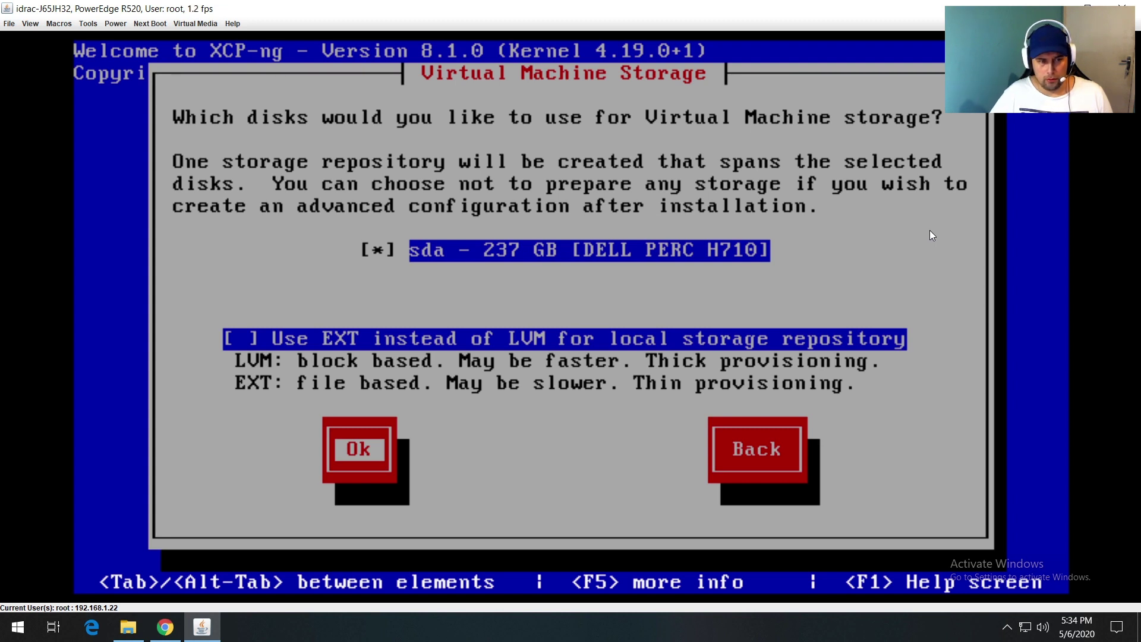
key("Tab")
key("Return")
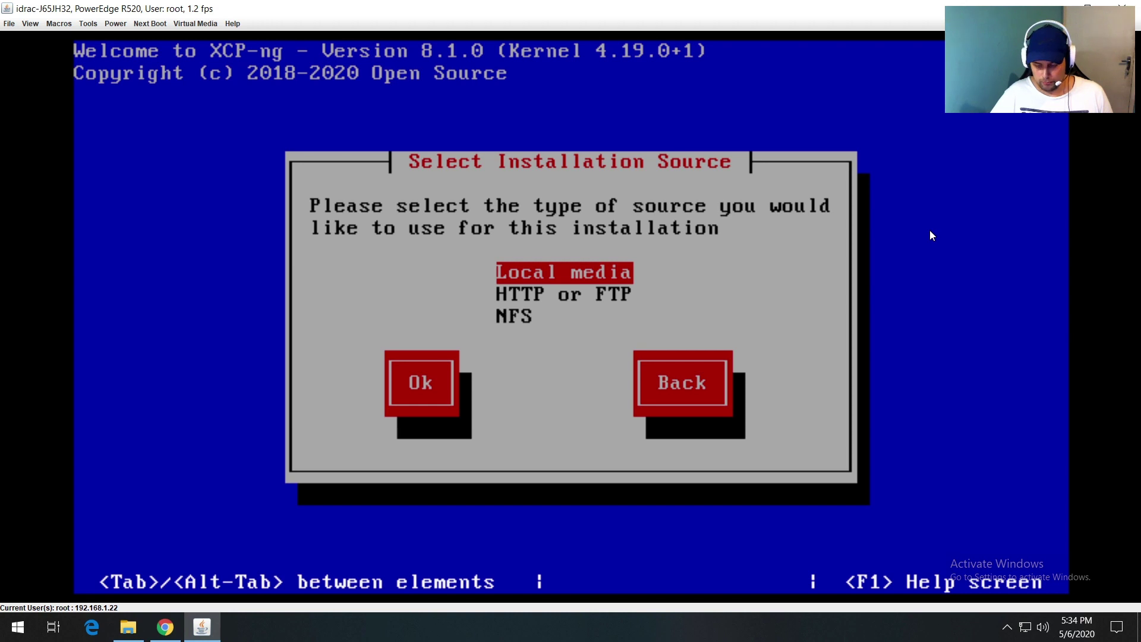
key("Return")
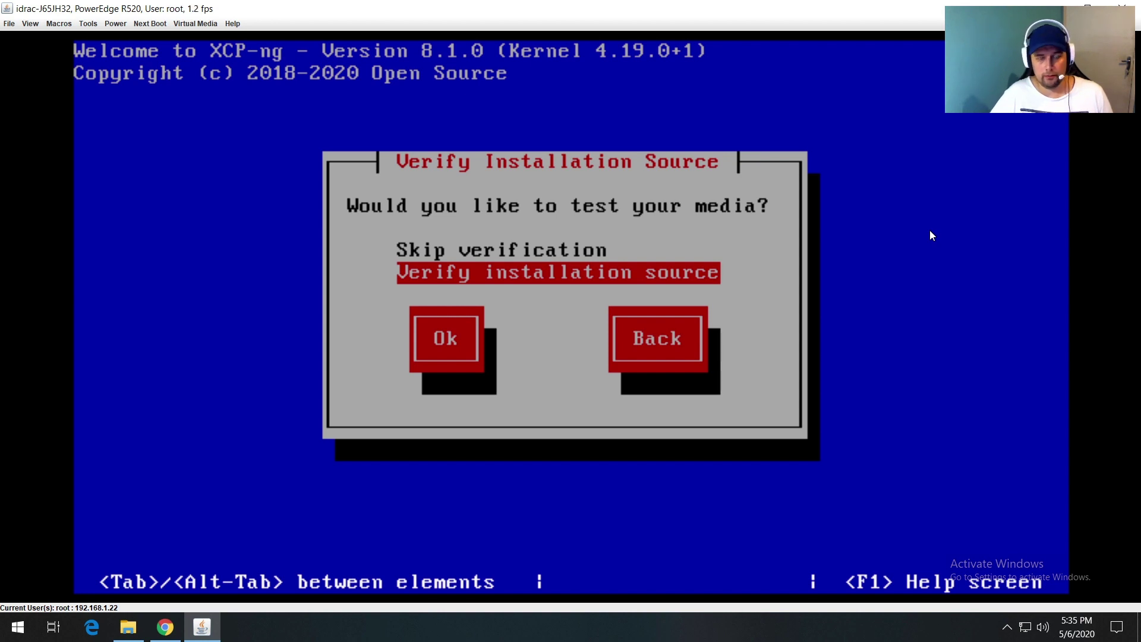
key("Up")
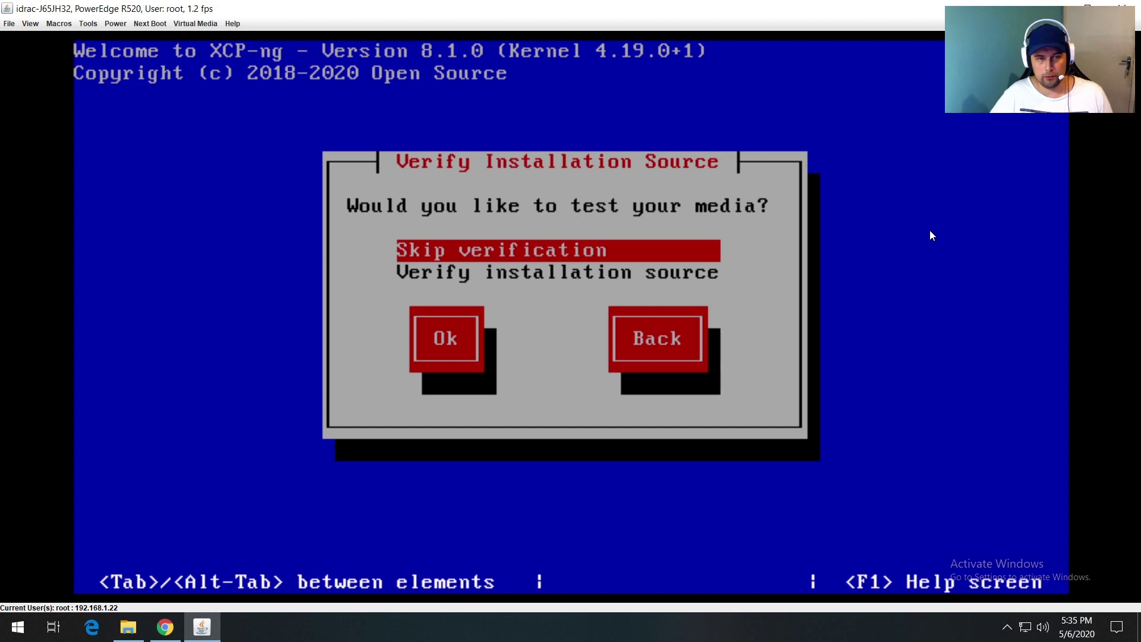
key("Return")
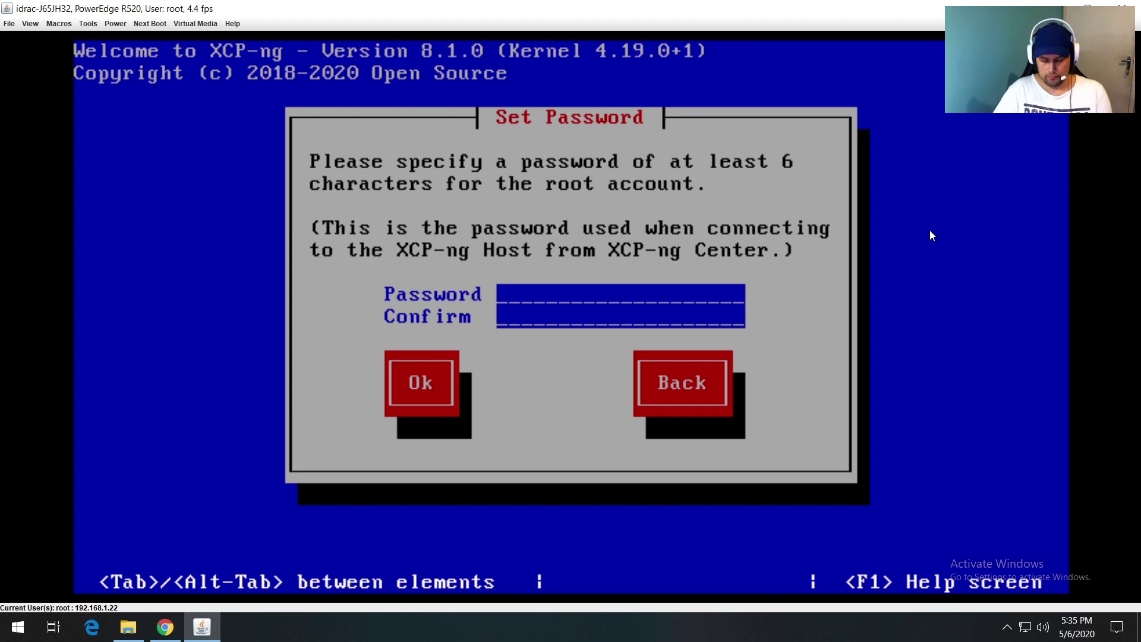
Step: Enter the root account password in both fields and accept it
type("*******")
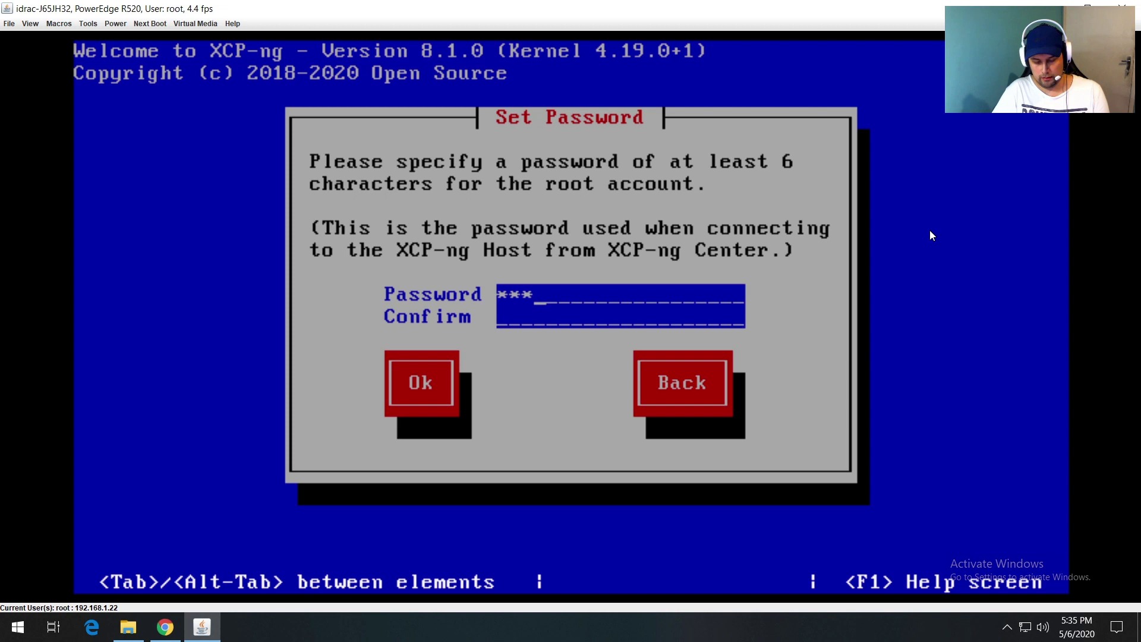
type("*")
key("Tab")
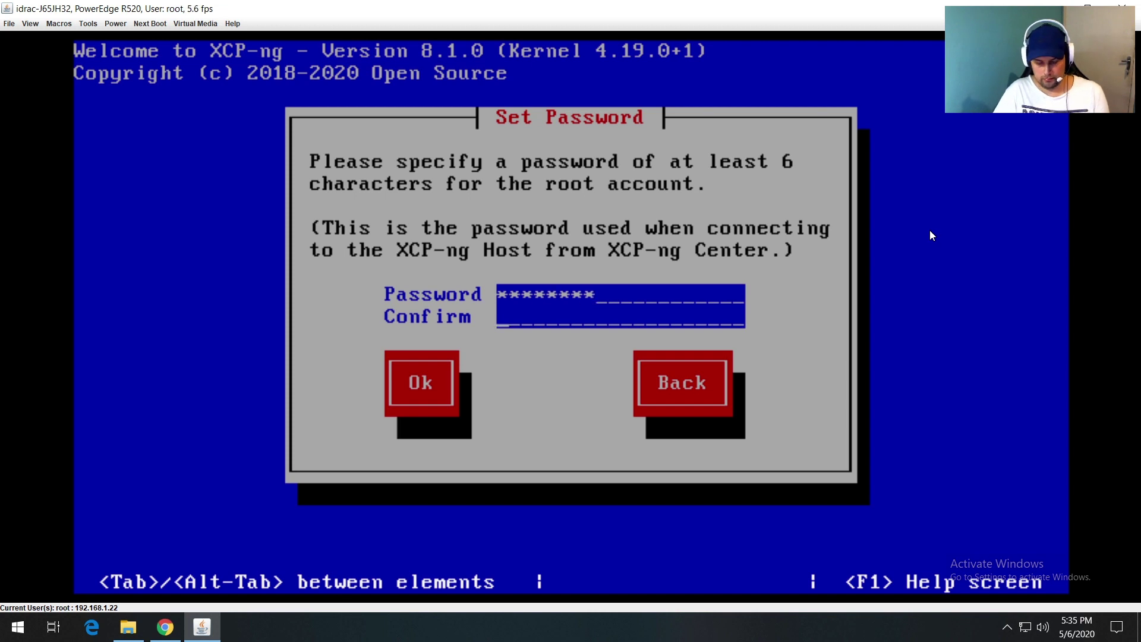
type("**")
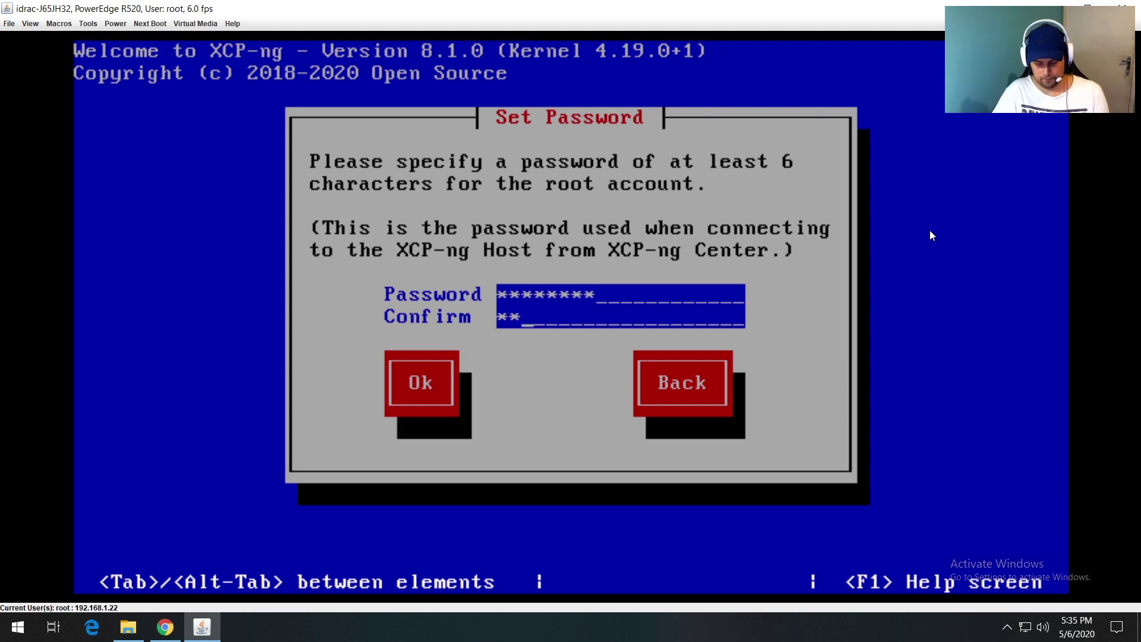
type("******")
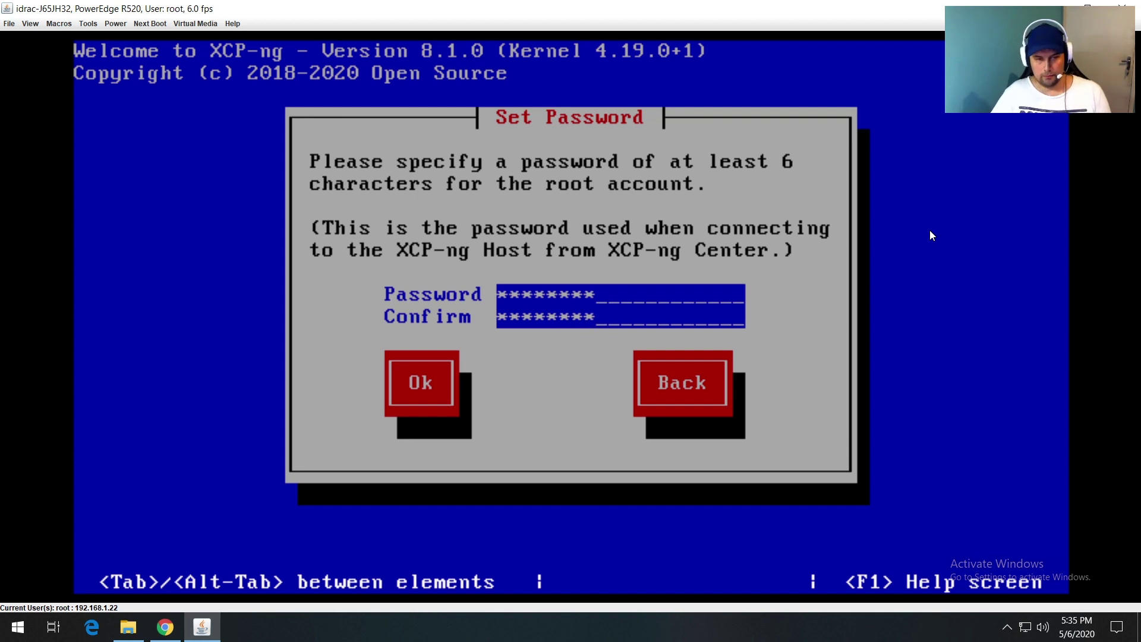
key("Tab")
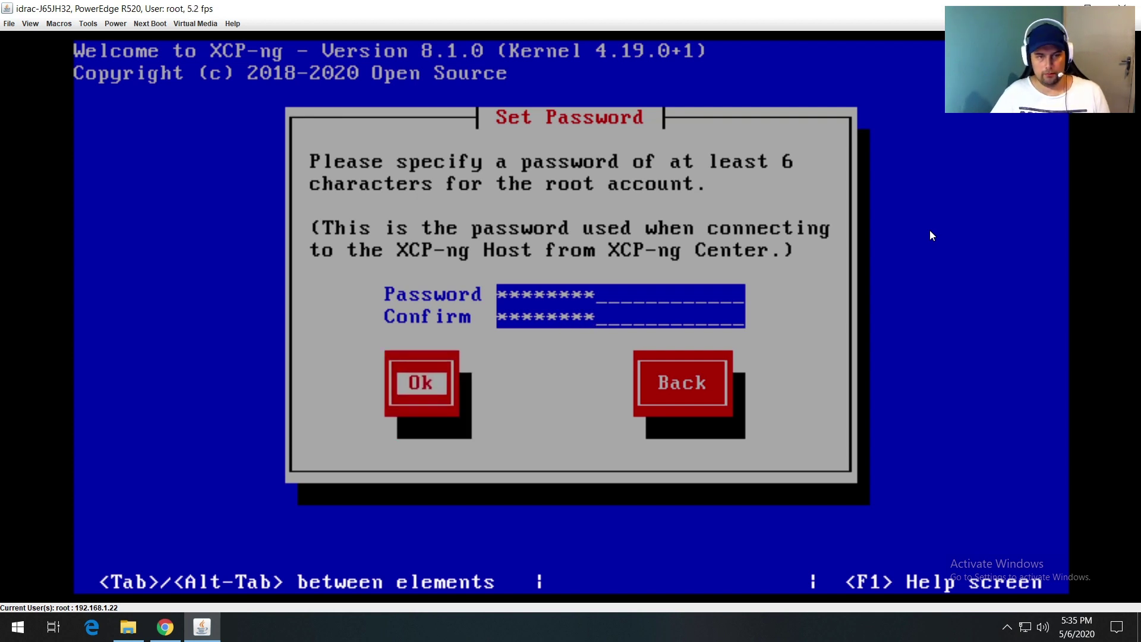
key("Return")
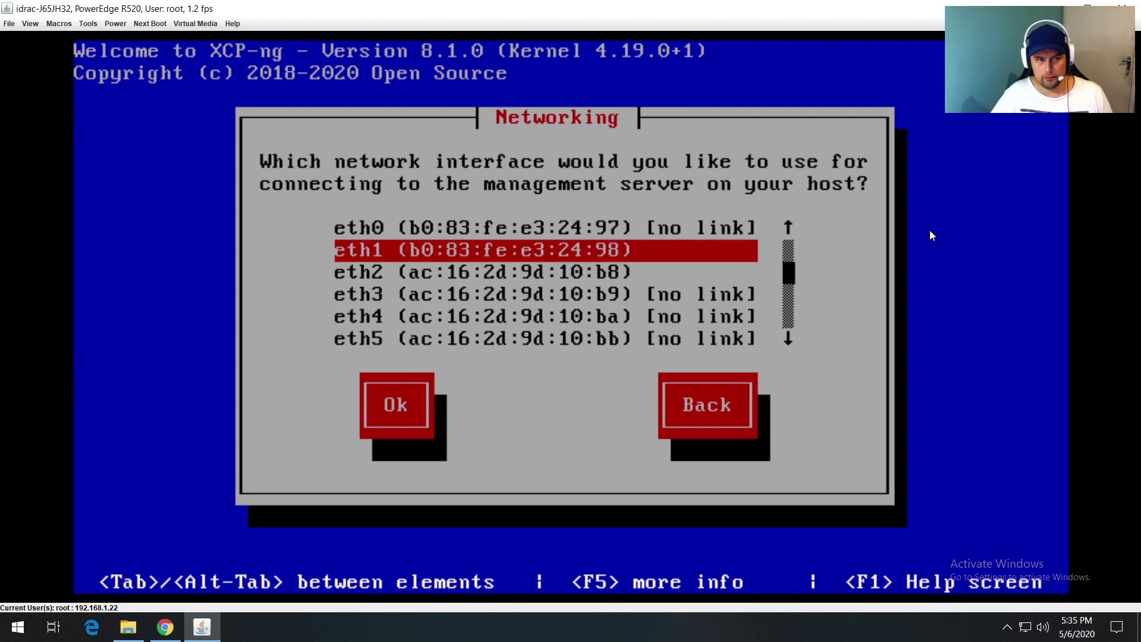
Step: Configure eth1 statically: IP 192.168.1.254, mask 255.255.255.0, gateway 192.168.1.1
key("Return")
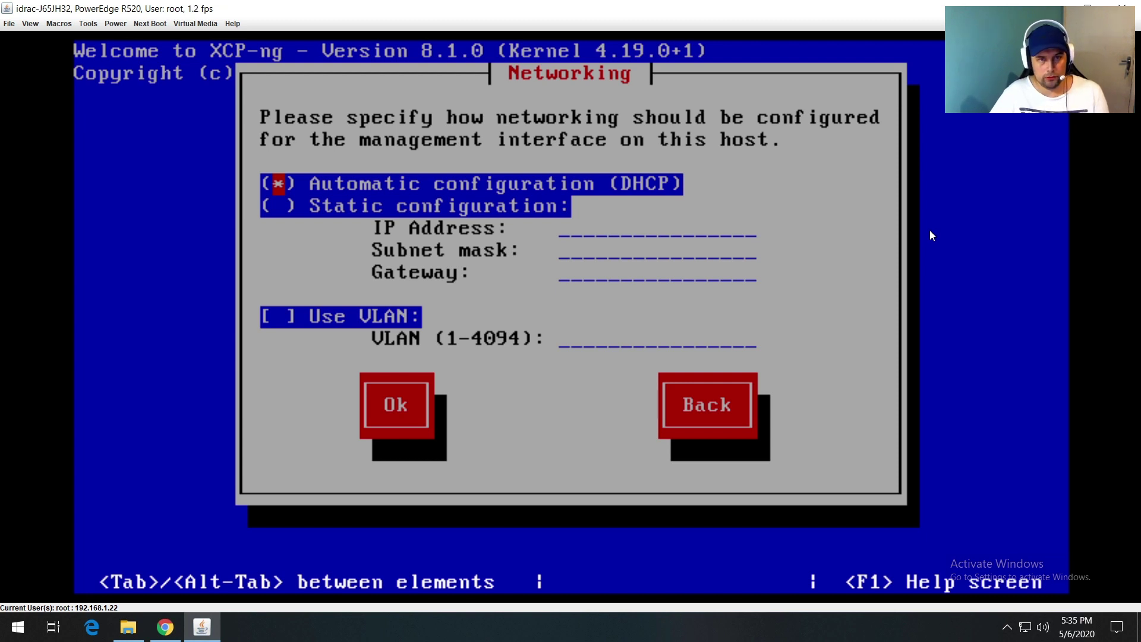
key("Down")
key("space")
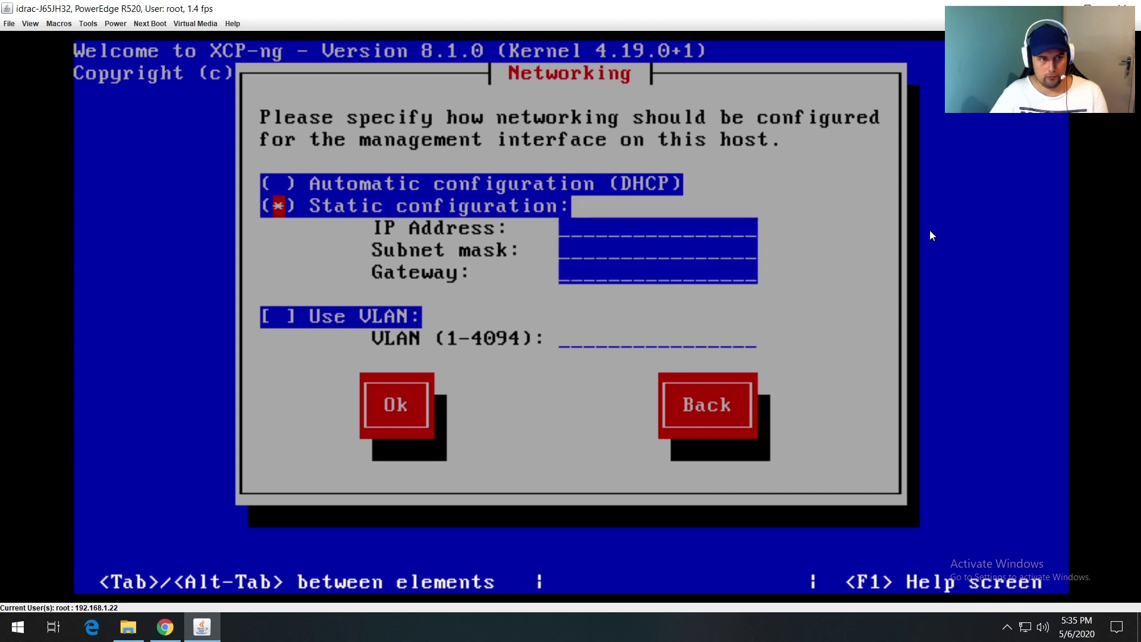
type("192.168.")
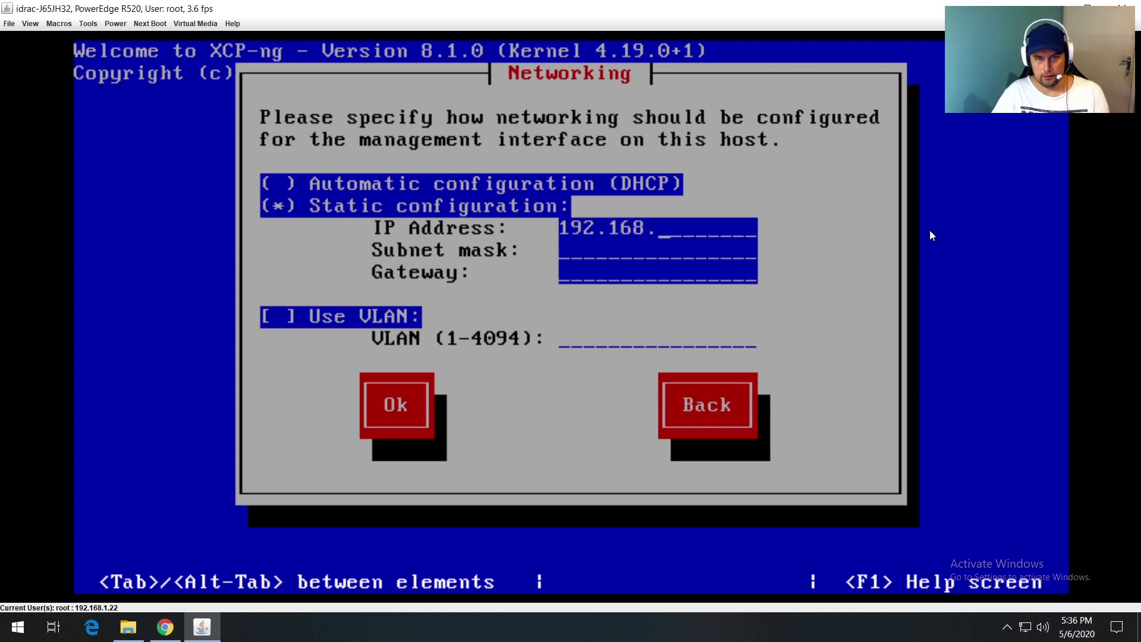
type("1.254")
key("Tab")
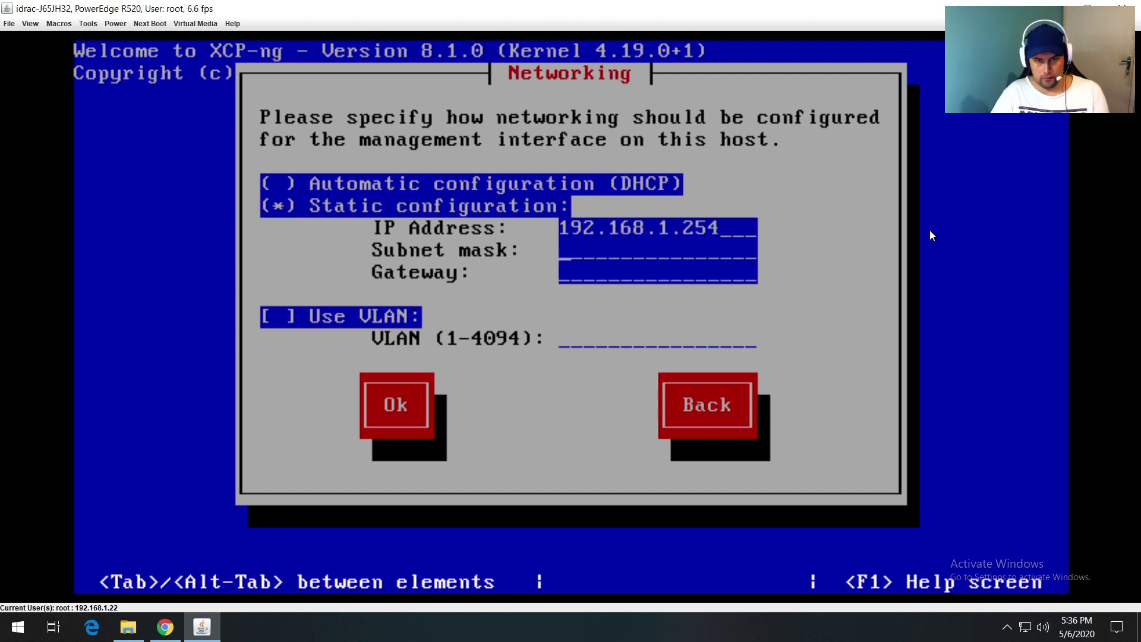
type("255")
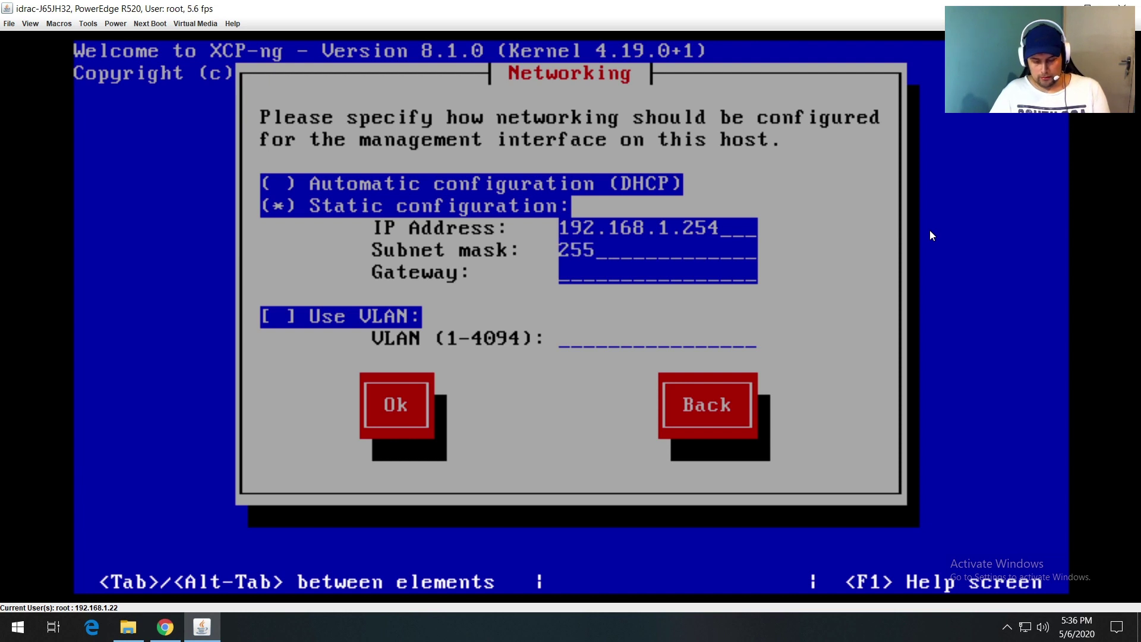
type(".255.255.0")
key("Tab")
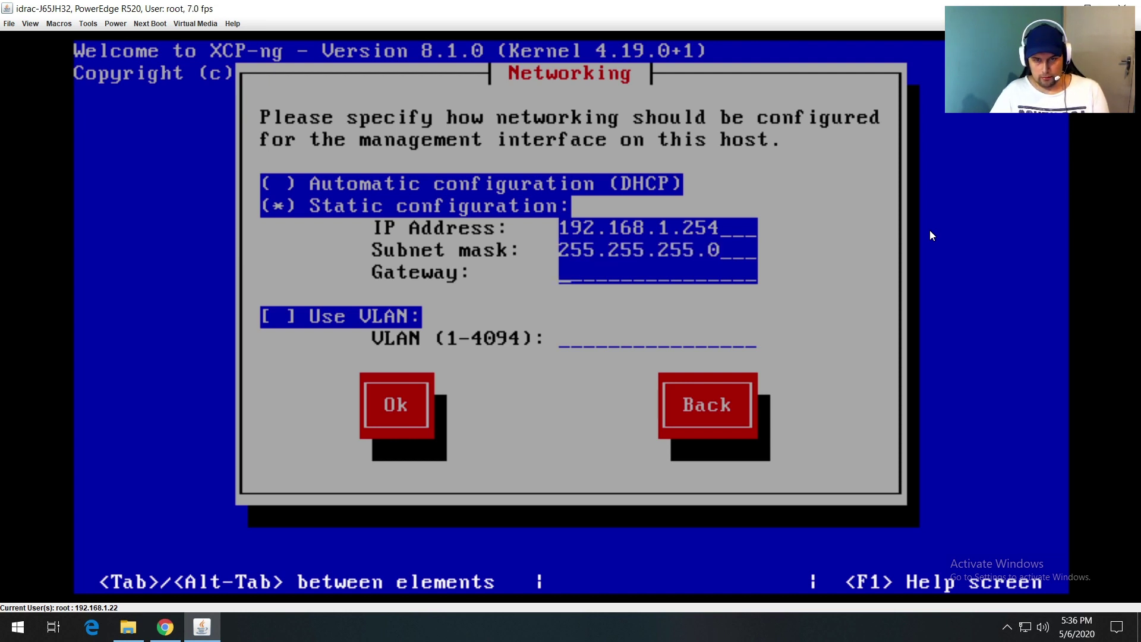
type("192.168.1.1")
key("Tab")
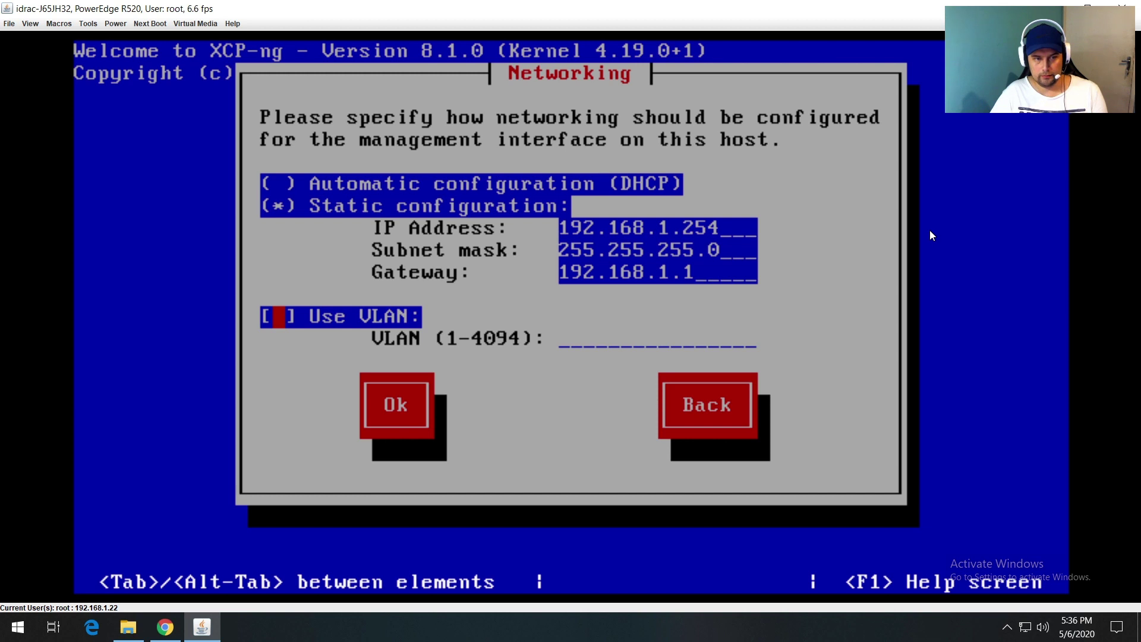
key("Tab")
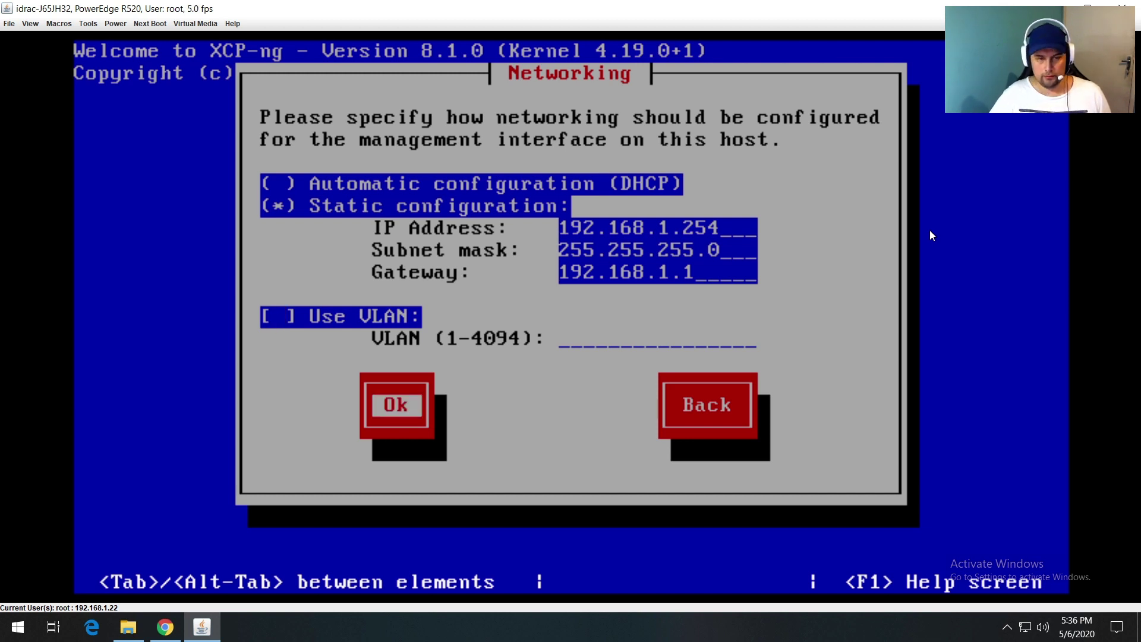
key("Return")
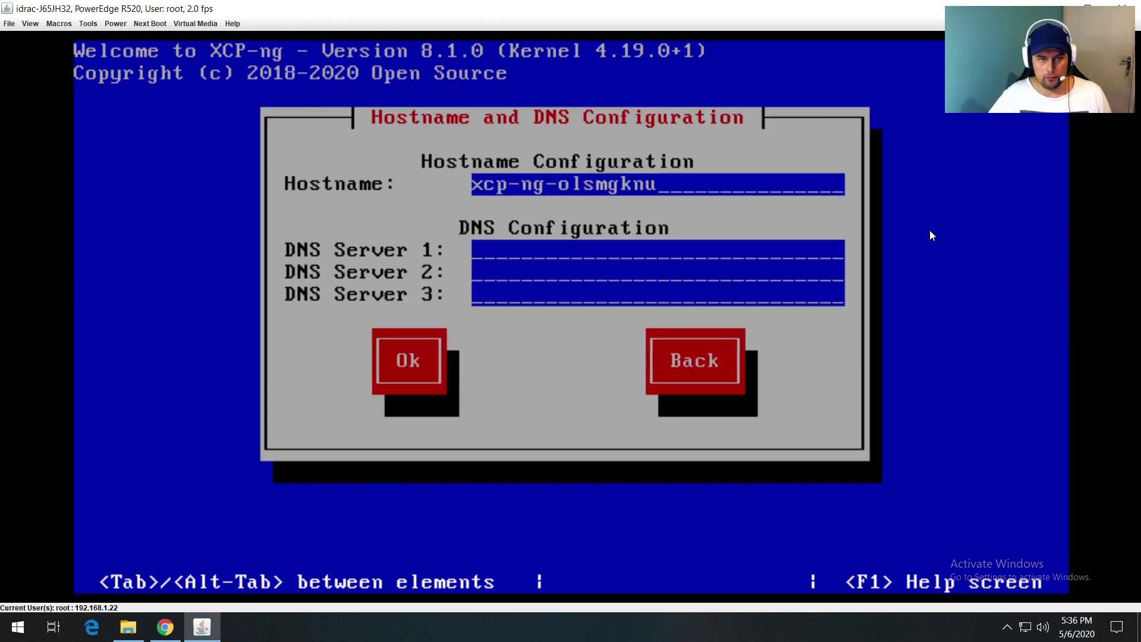
Step: Set hostname testserver with DNS servers 8.8.8.8 and 8.8.4.4
key("BackSpace")
key("BackSpace")
key("BackSpace")
key("BackSpace")
key("BackSpace")
key("BackSpace")
key("BackSpace")
key("BackSpace")
key("BackSpace")
key("BackSpace")
key("BackSpace")
key("BackSpace")
key("BackSpace")
key("BackSpace")
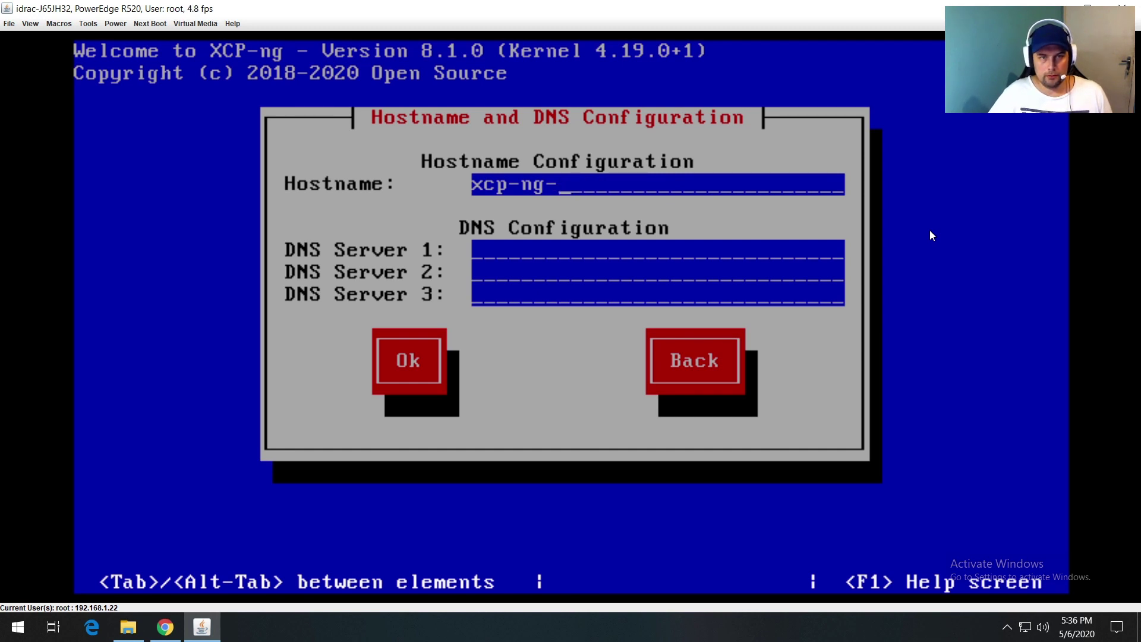
key("BackSpace")
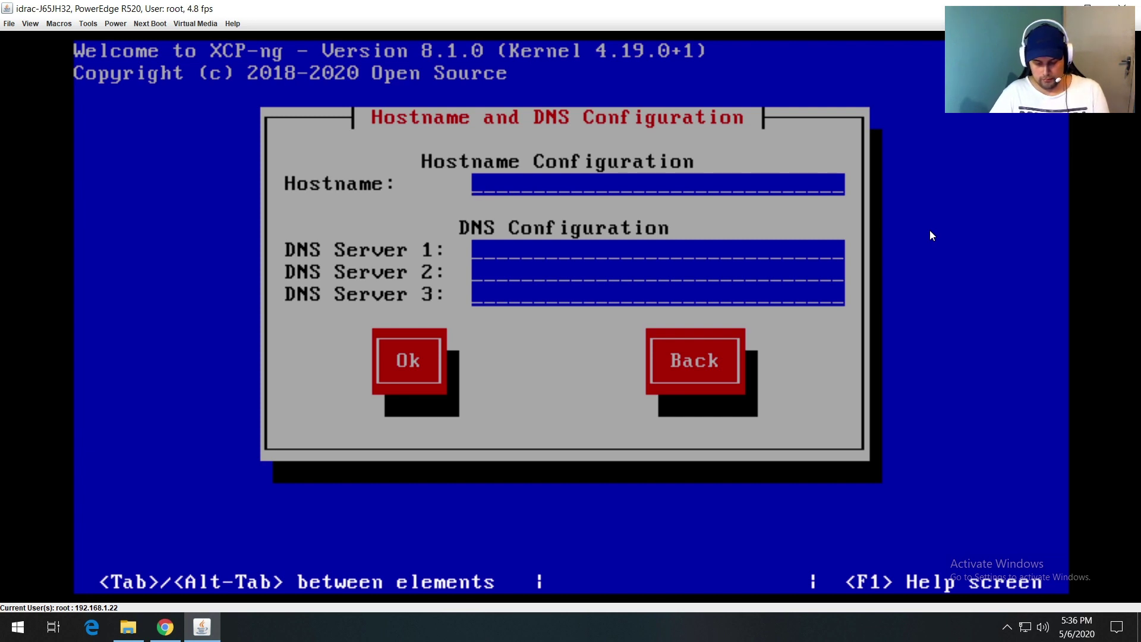
type("testserver")
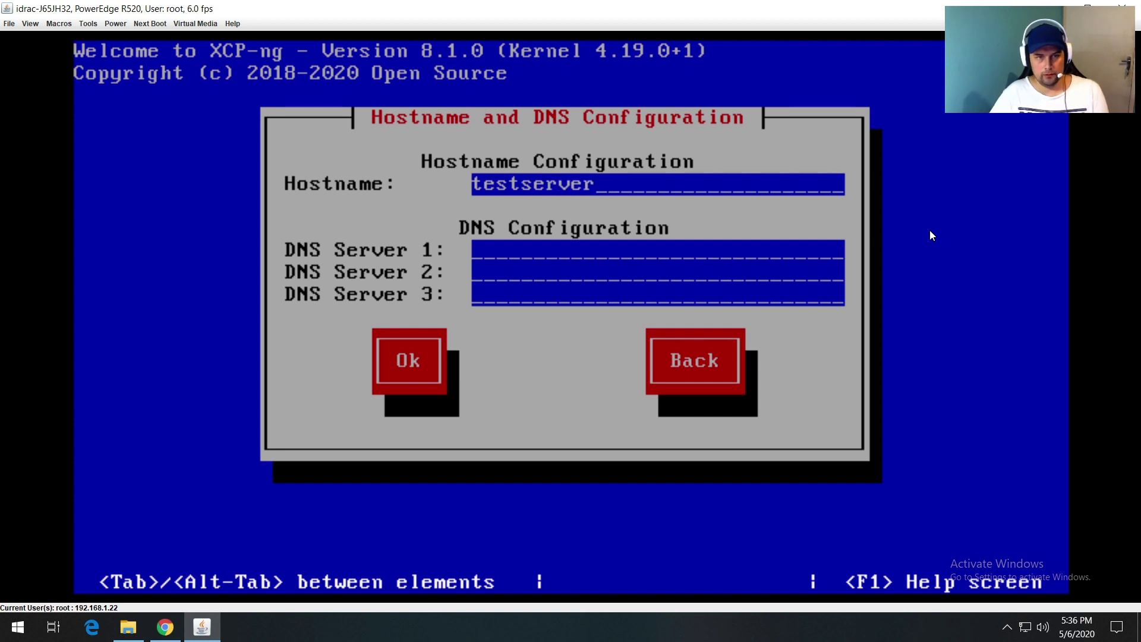
type("8.8.8.8")
key("Tab")
type("8.8.4.4")
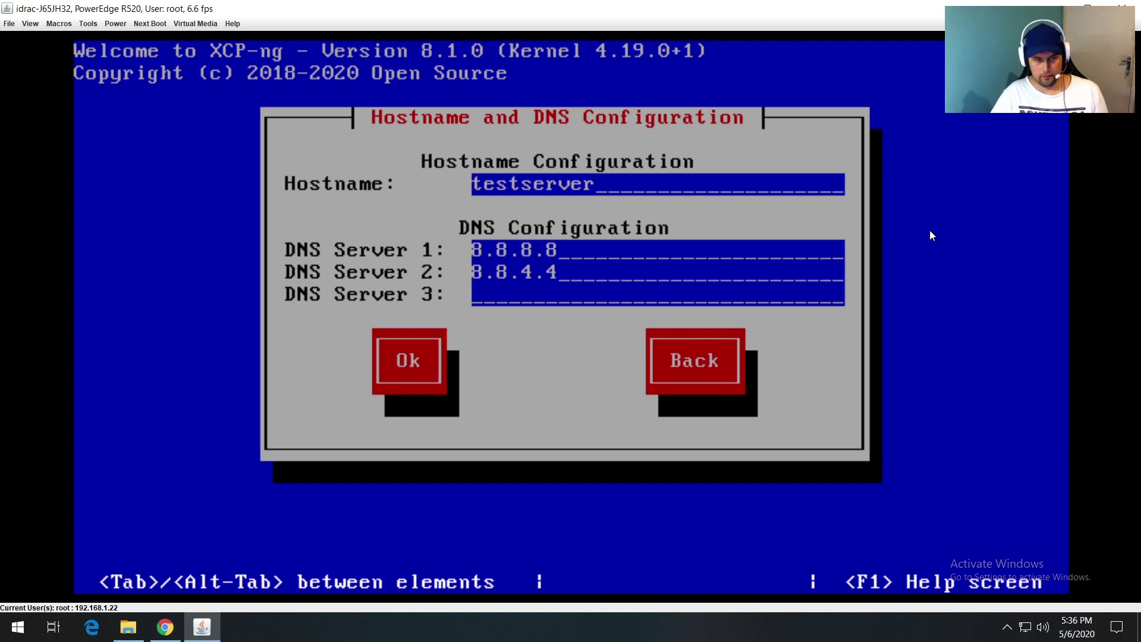
key("Tab")
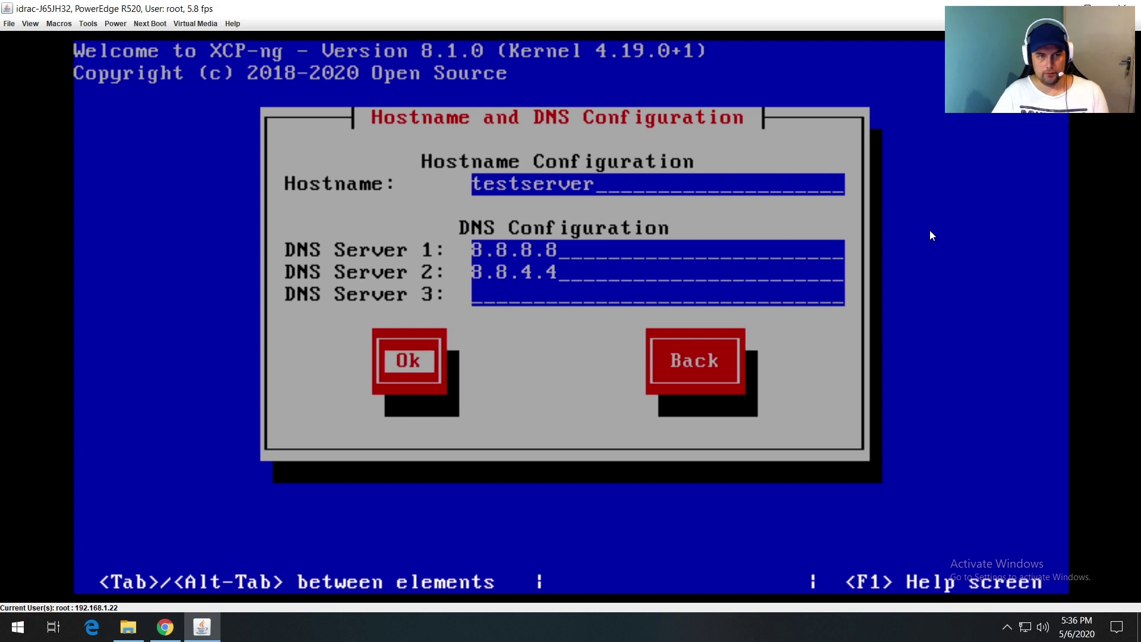
key("Return")
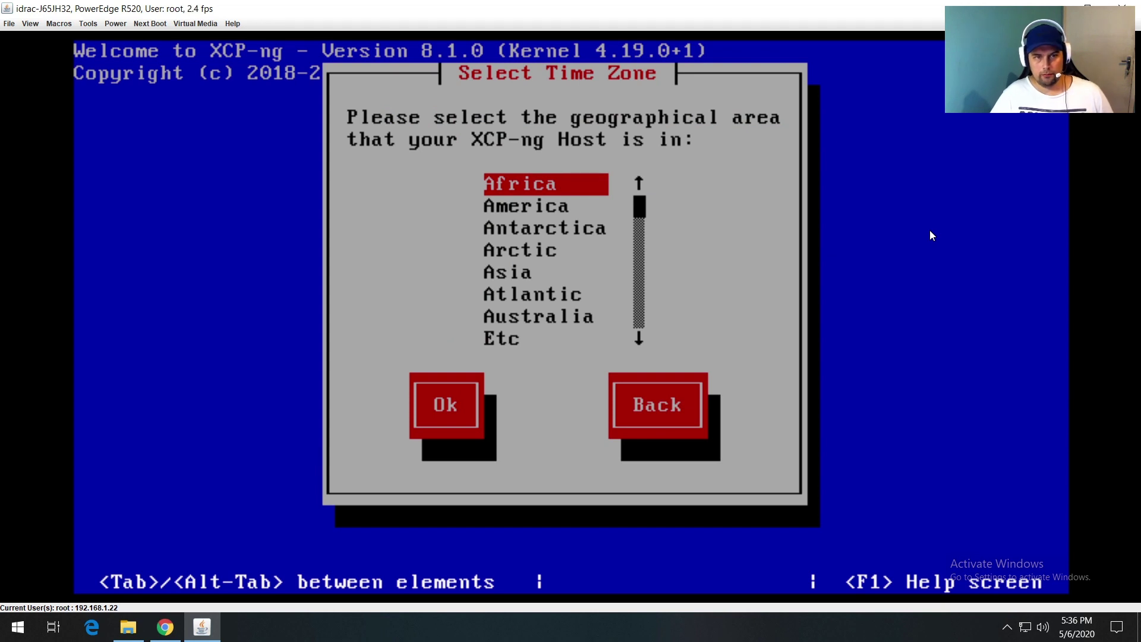
Step: Set the time zone to Asia/Jakarta
key("Down")
key("Down")
key("Down")
key("Down")
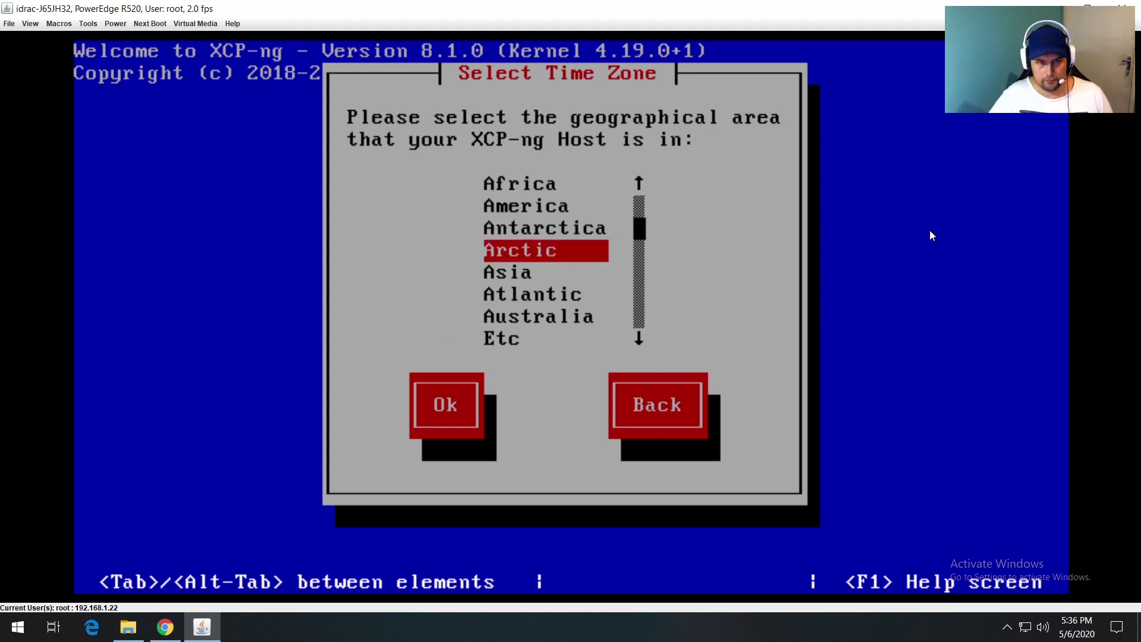
key("Return")
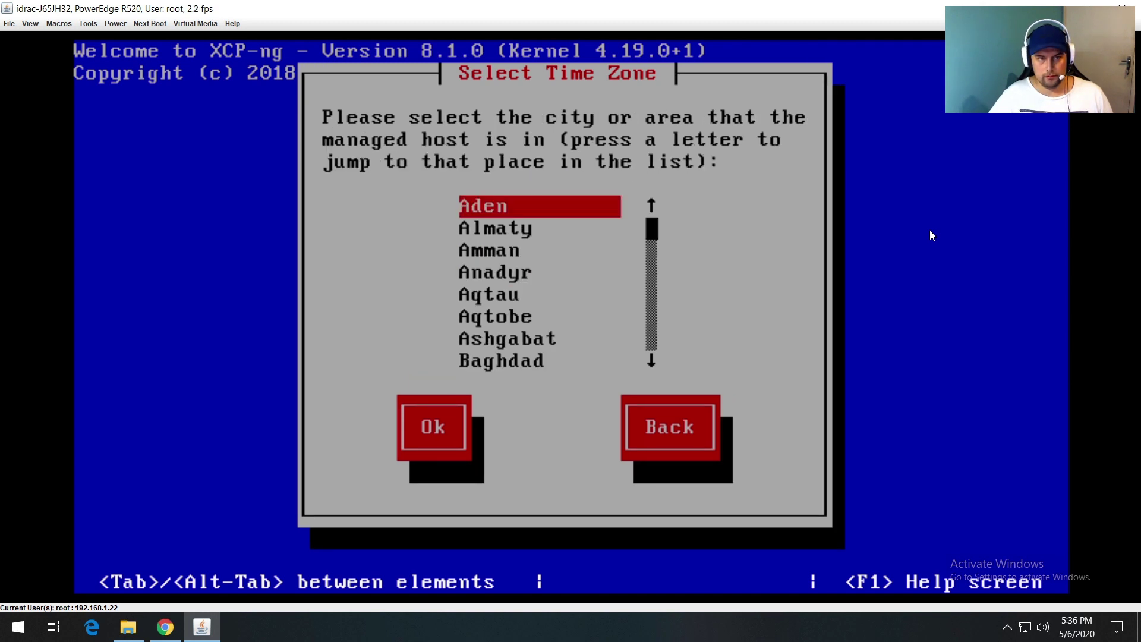
key("Down")
key("Down")
key("Down")
key("Down")
key("Down")
key("Down")
key("Down")
key("Down")
key("Down")
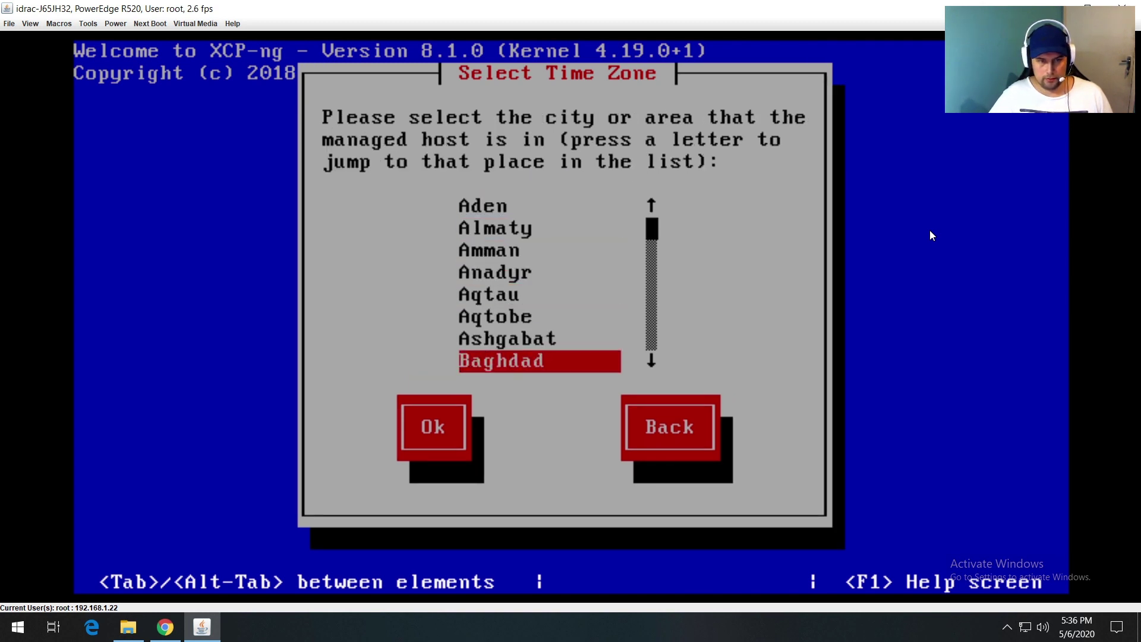
key("Down")
key("Down")
key("Down")
key("Down")
key("Down")
key("Down")
key("Down")
key("Down")
key("Down")
key("Down")
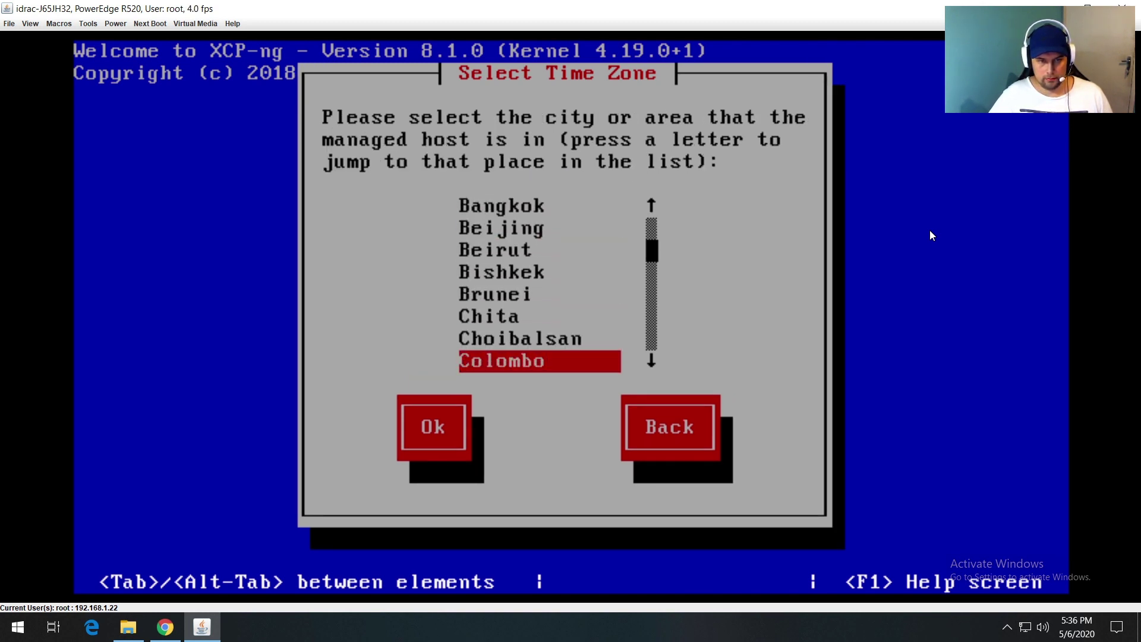
key("Down")
key("Down")
key("Down")
key("Down")
key("Down")
key("Down")
key("Down")
key("Down")
key("Down")
key("Down")
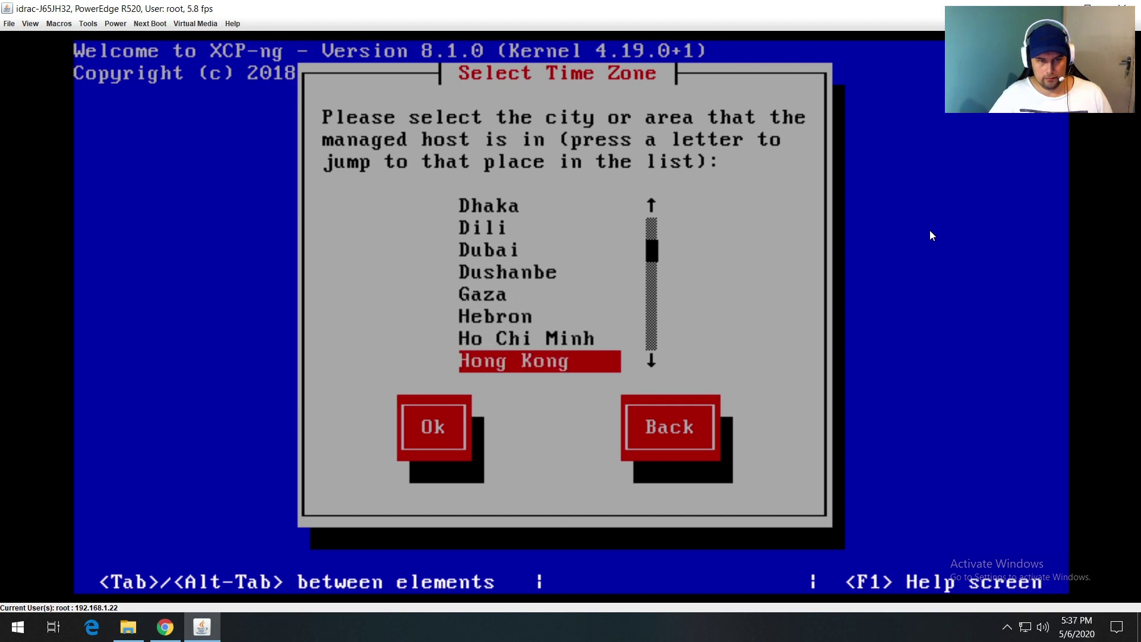
key("Down")
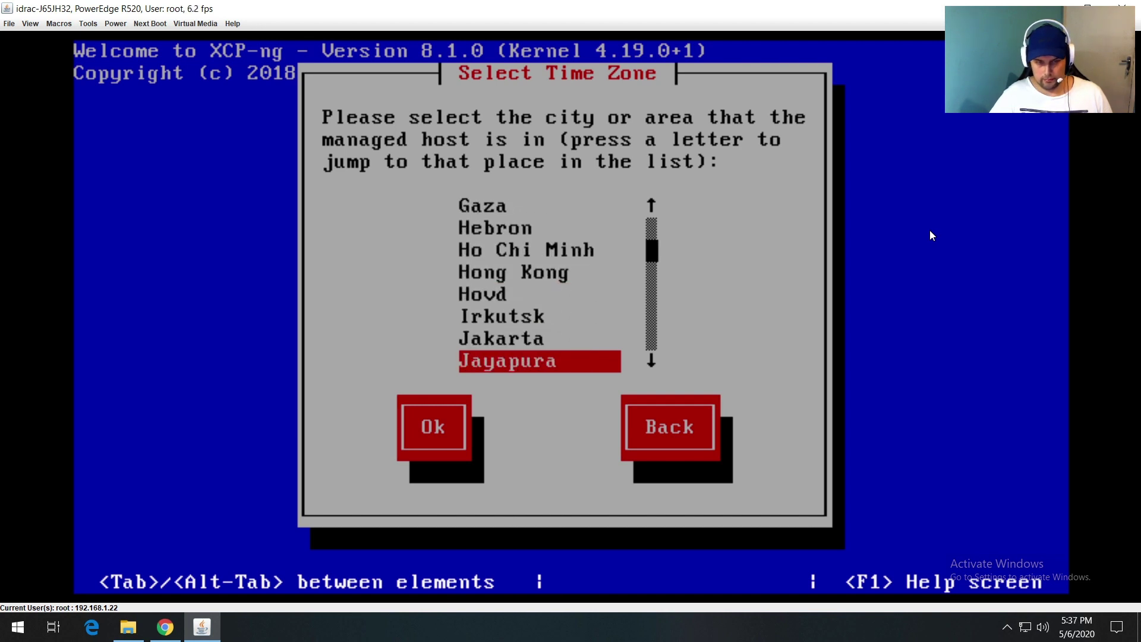
key("Up")
key("Return")
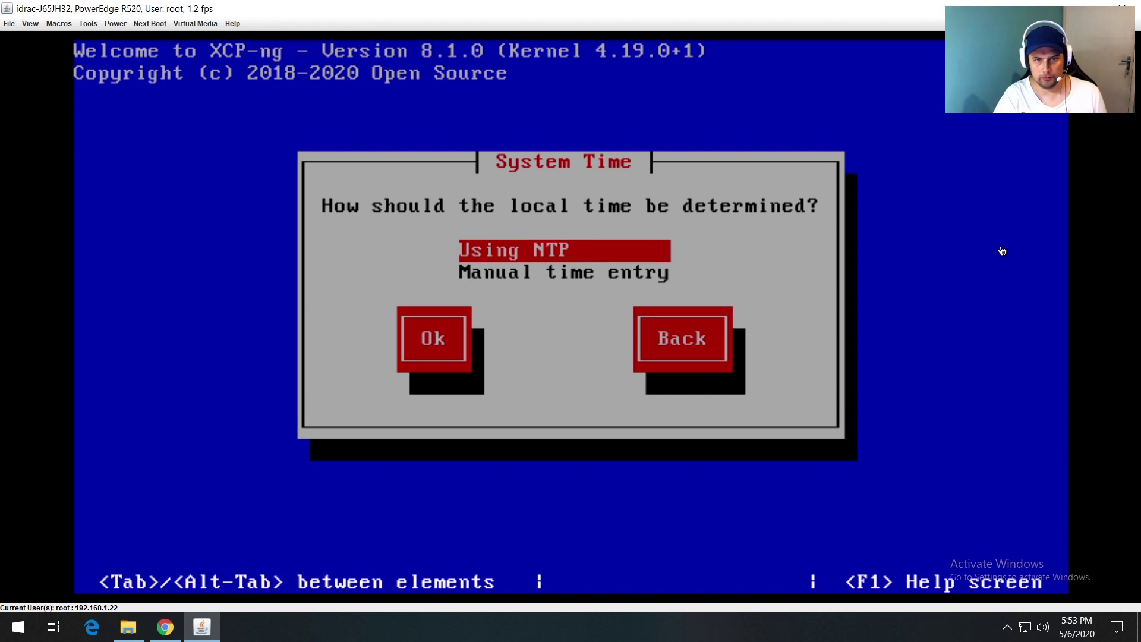
key("Down")
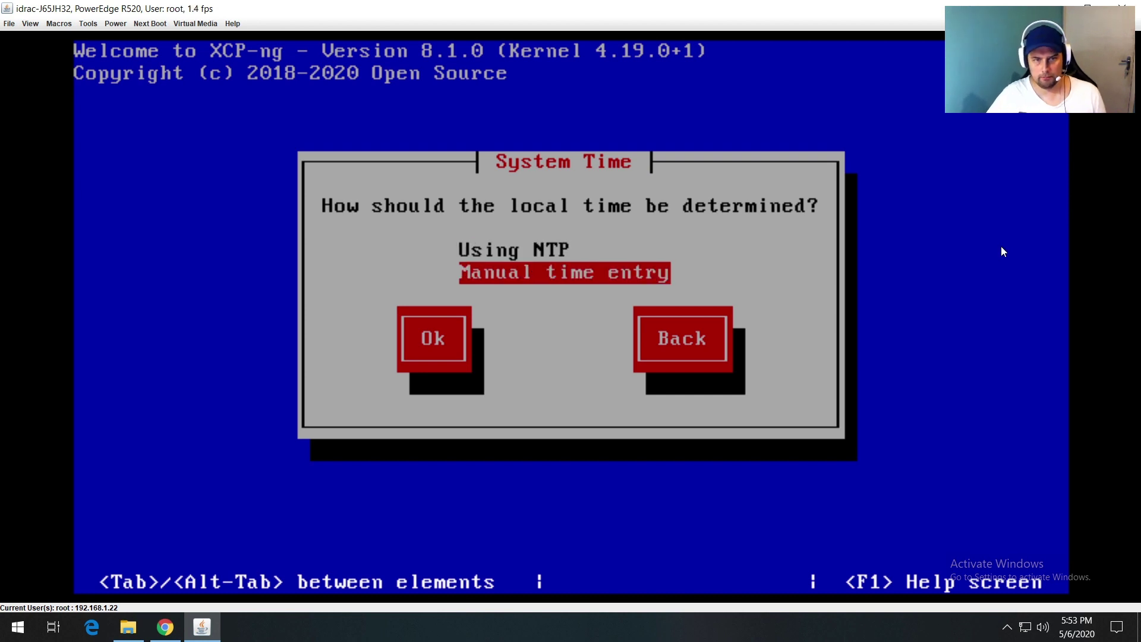
key("Return")
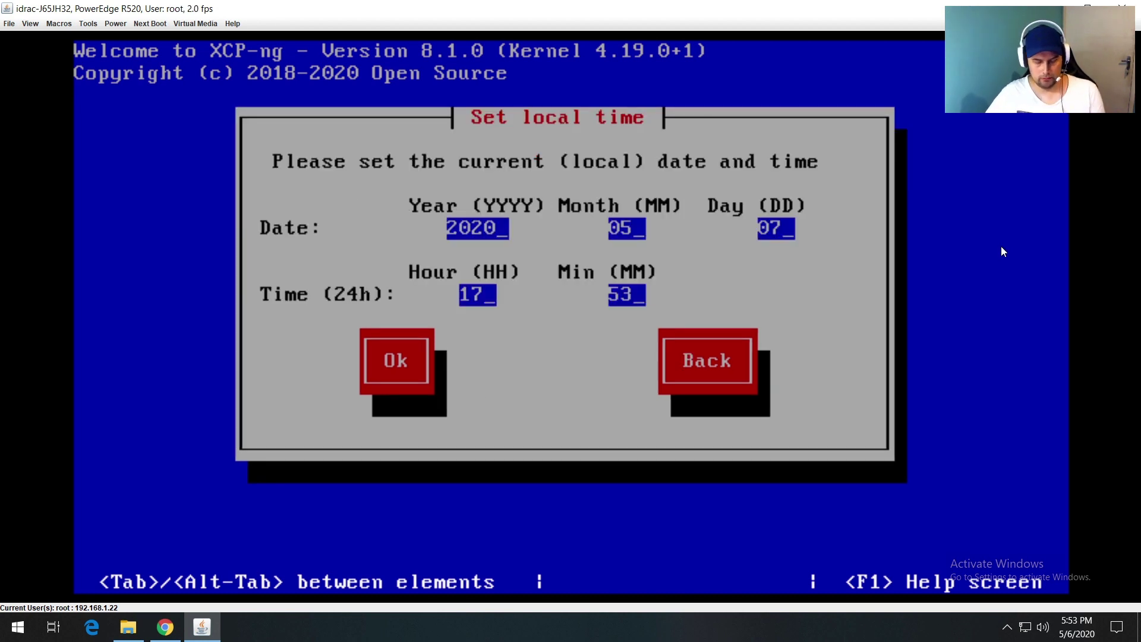
key("Tab")
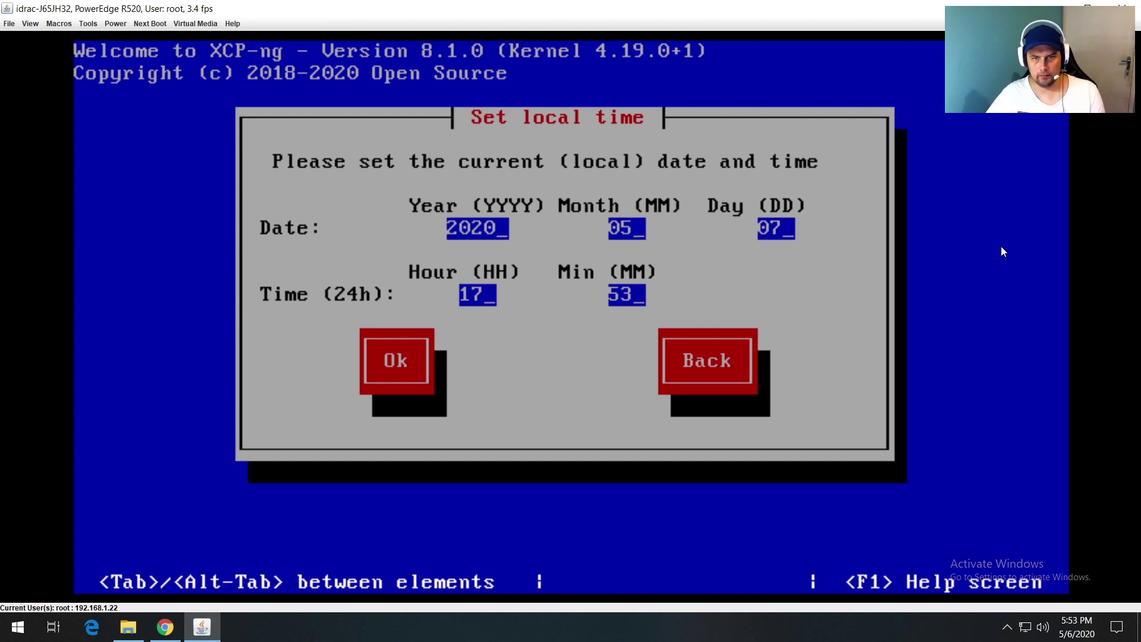
key("BackSpace")
type("6")
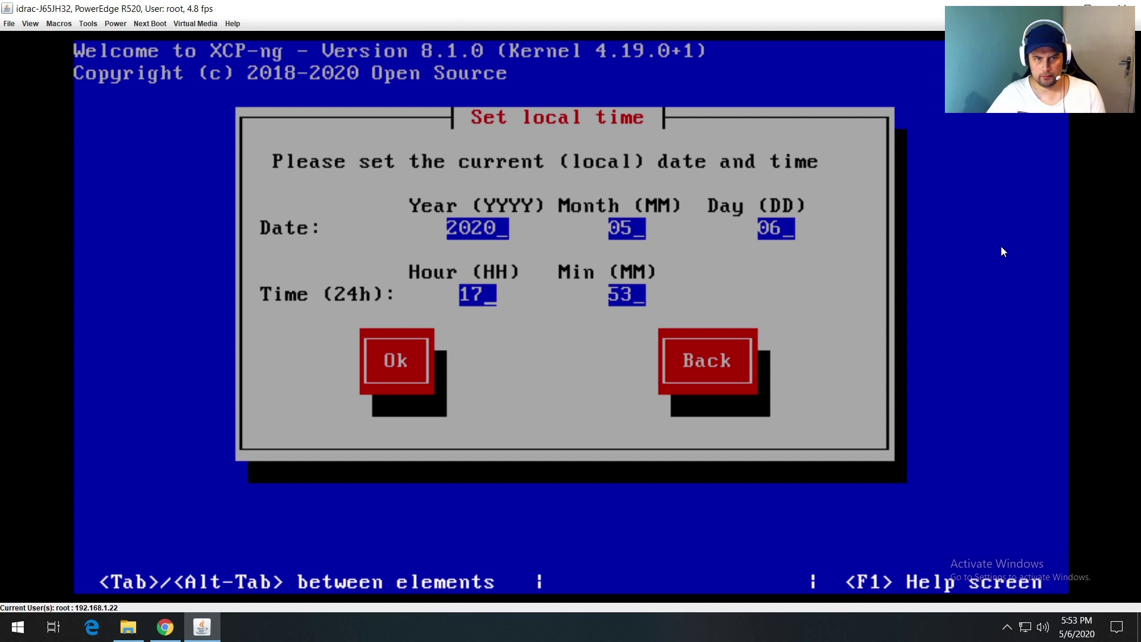
key("Tab")
key("Tab")
key("Return")
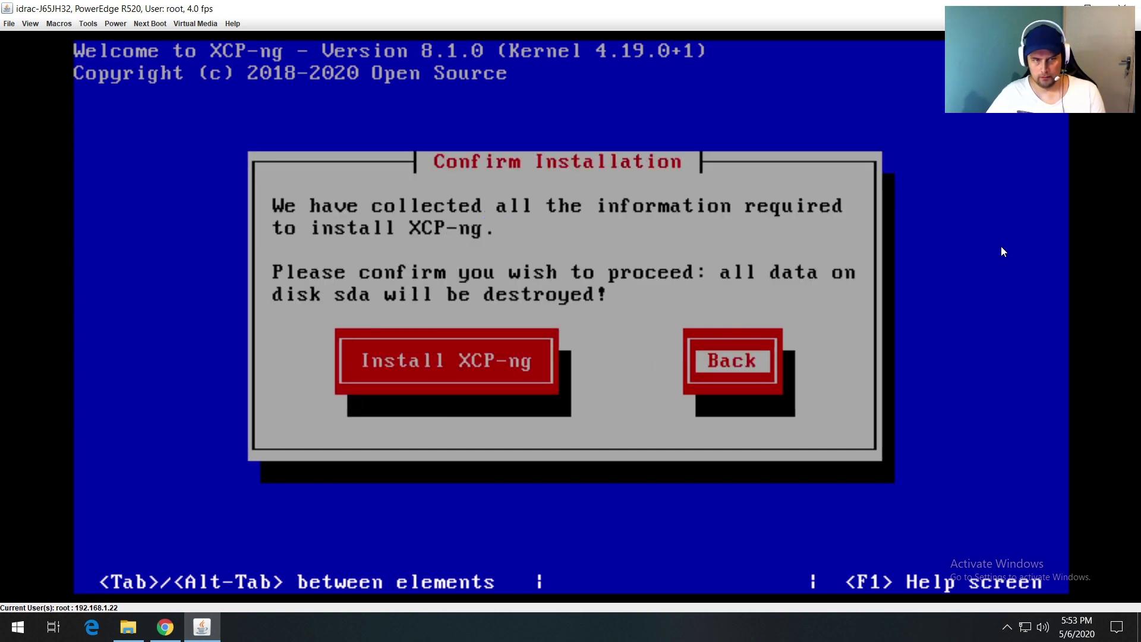
Step: Confirm installing XCP-ng onto disk sda, wiping its data
key("Tab")
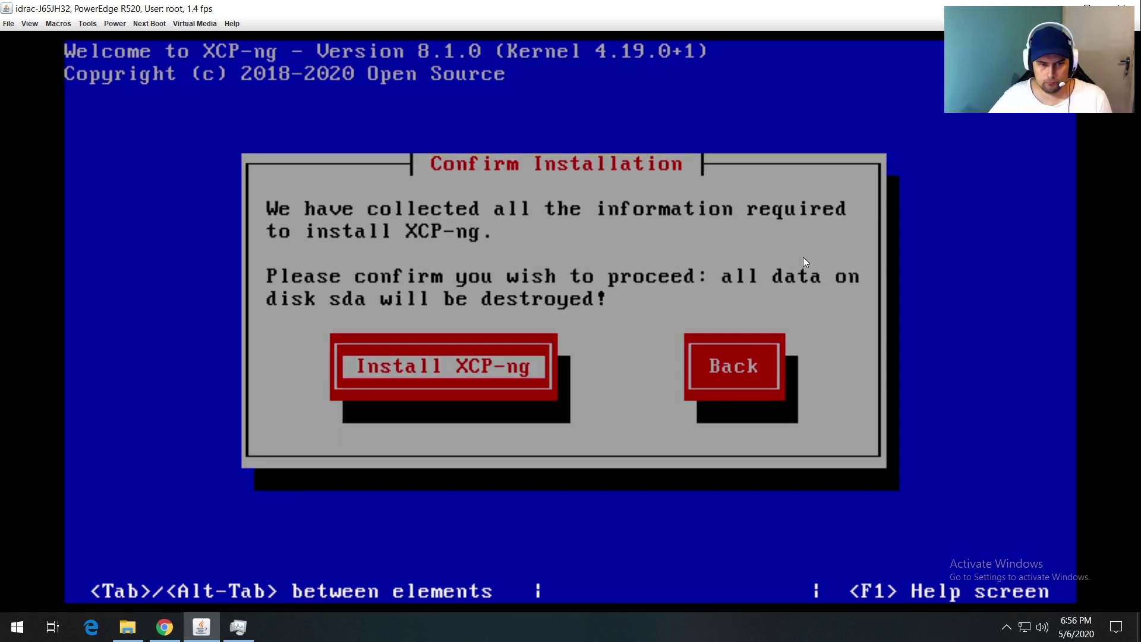
key("Return")
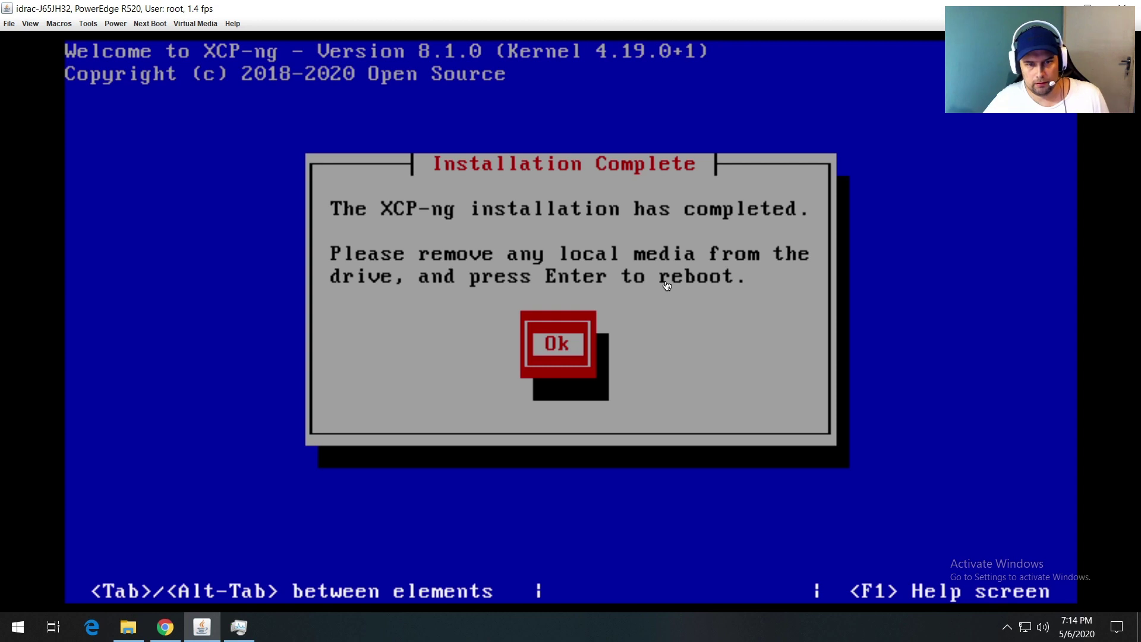
Step: Acknowledge Installation Complete so the server reboots
key("Return")
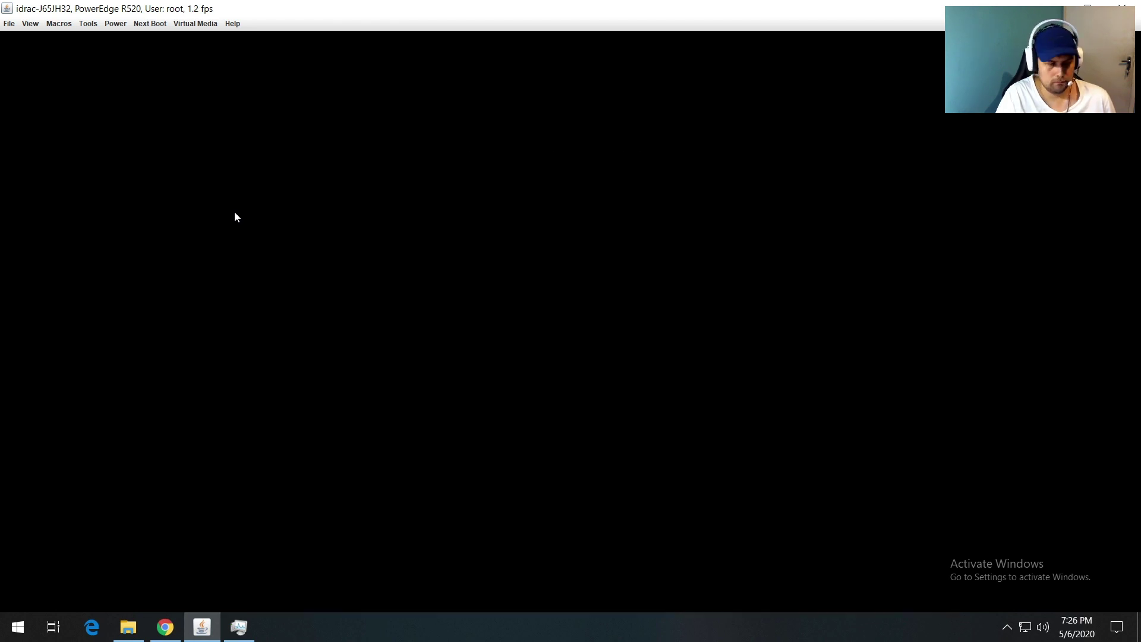
Step: Boot the default XCP-ng GRUB entry, then minimize the iDRAC7 console
key("Return")
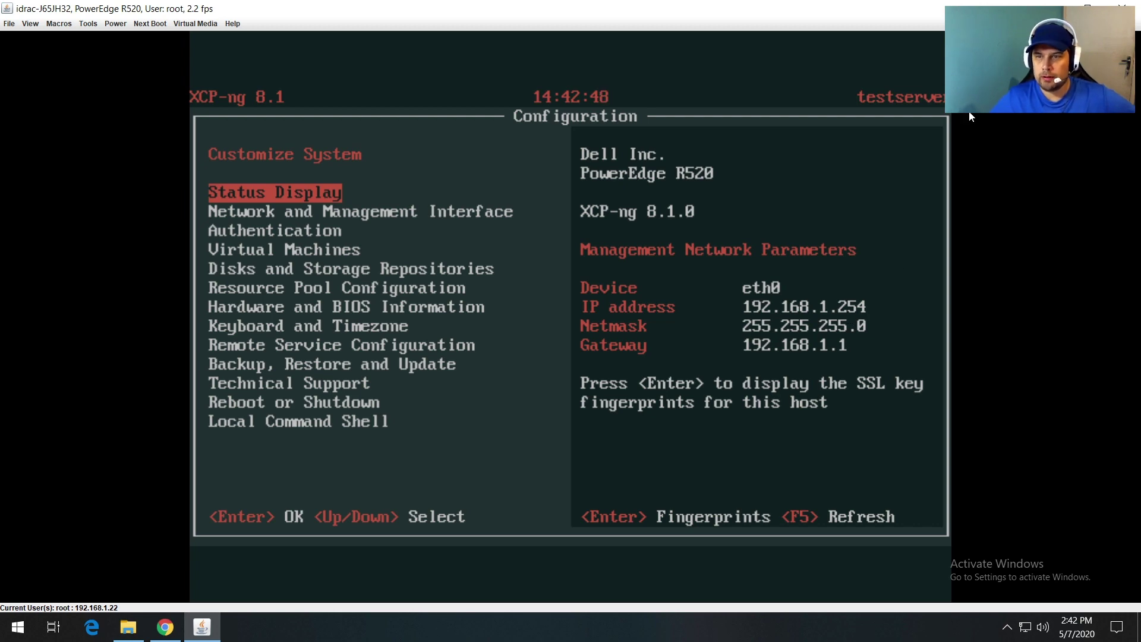
left_click(1052, 7)
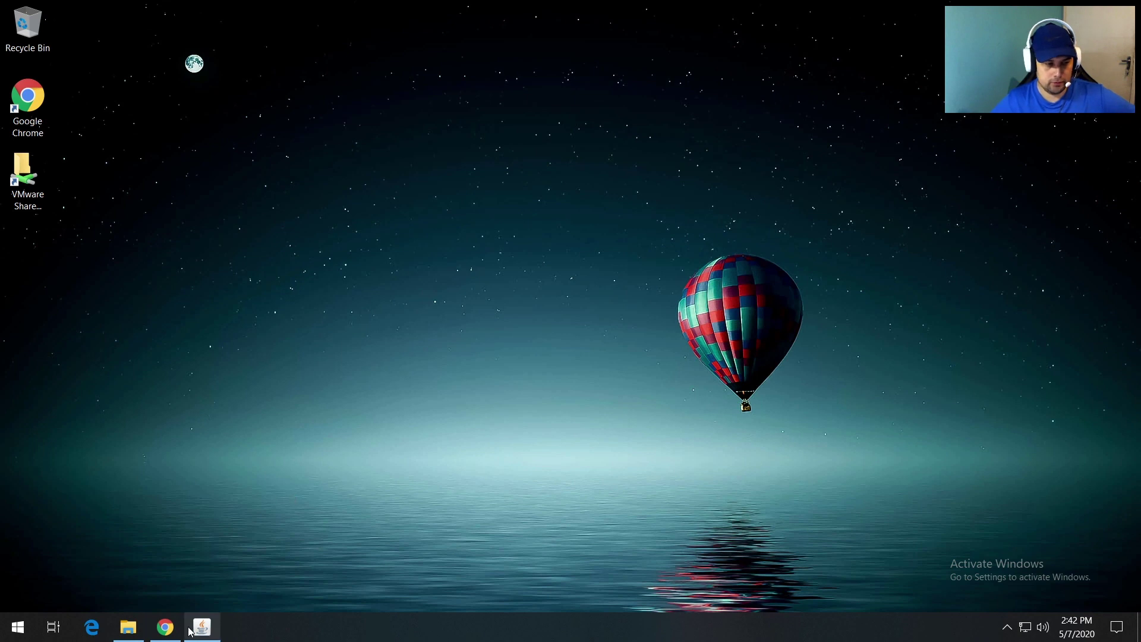
Step: Load the host's welcome page at 192.168.1.254 in a new Chrome tab
left_click(165, 628)
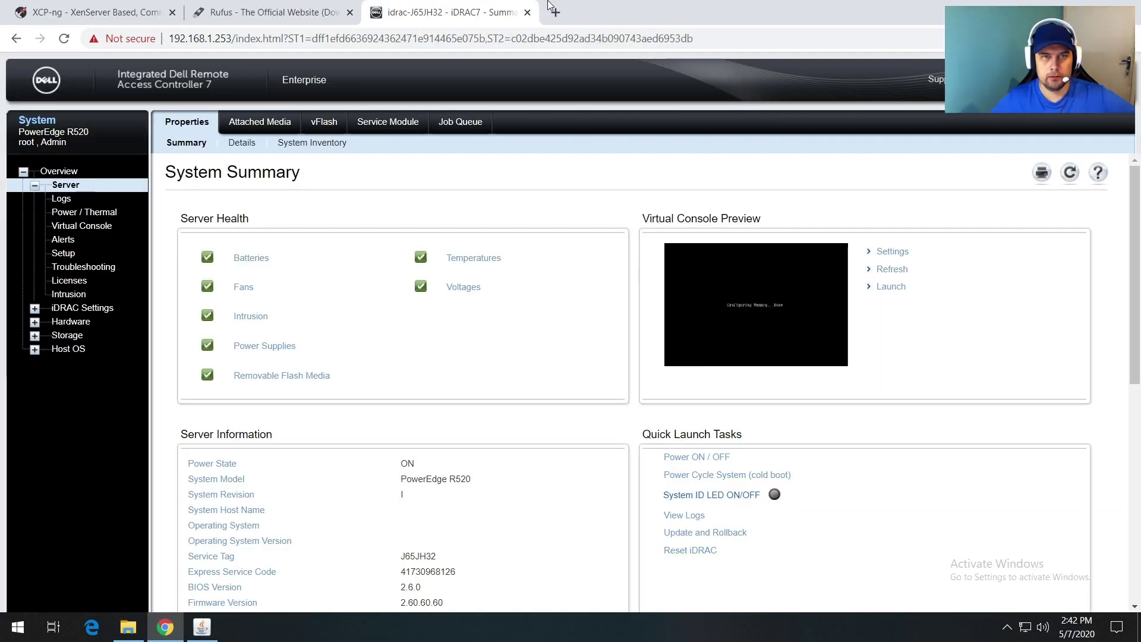
left_click(556, 12)
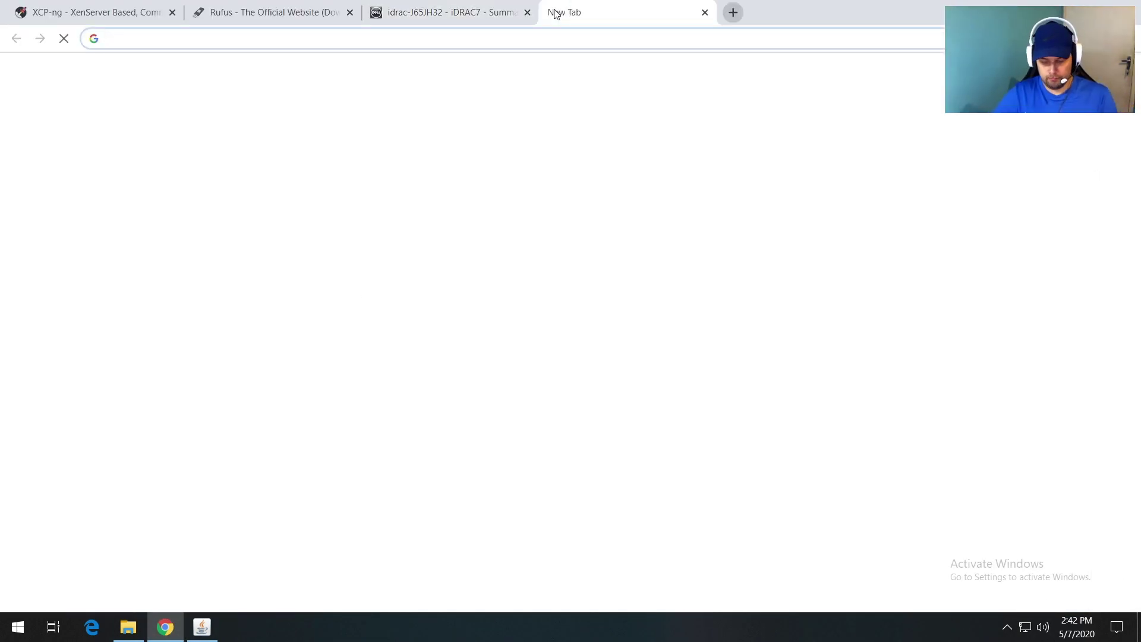
type("192.168.1.254")
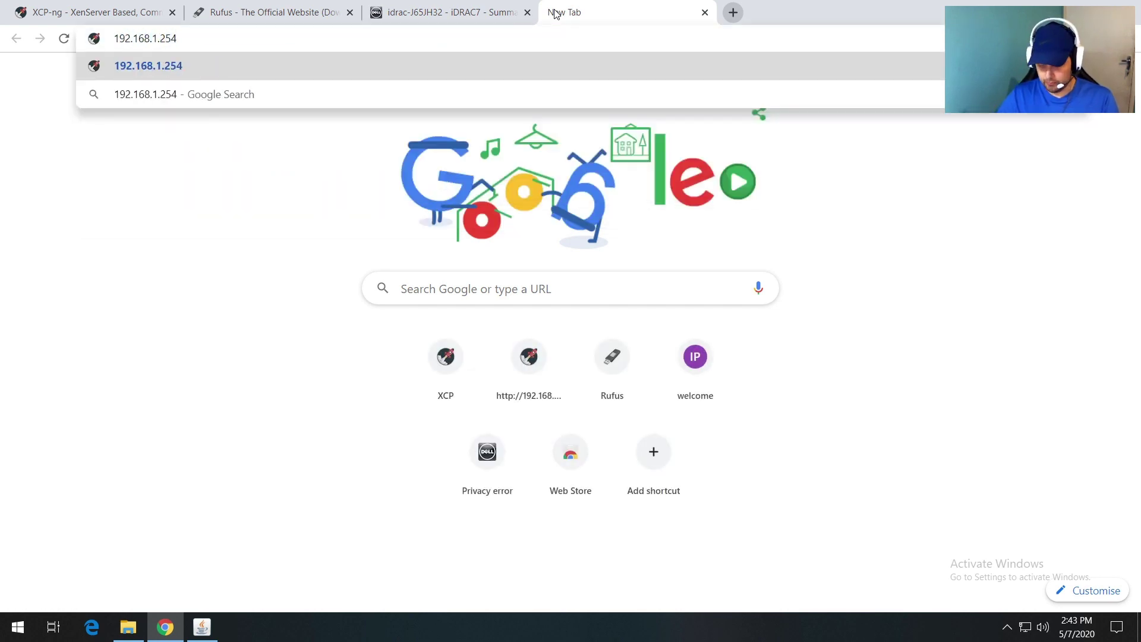
key("Return")
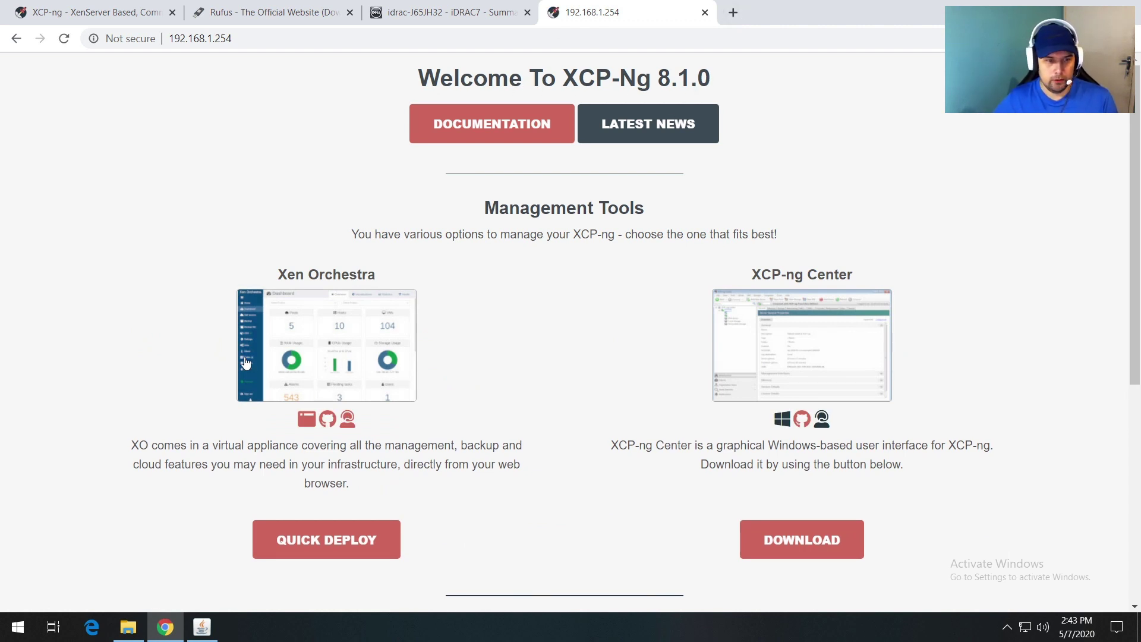
Step: Highlight the Xen Orchestra and XCP-ng Center headings, then follow the XCP-ng Center download
left_click_drag(277, 276, 391, 283)
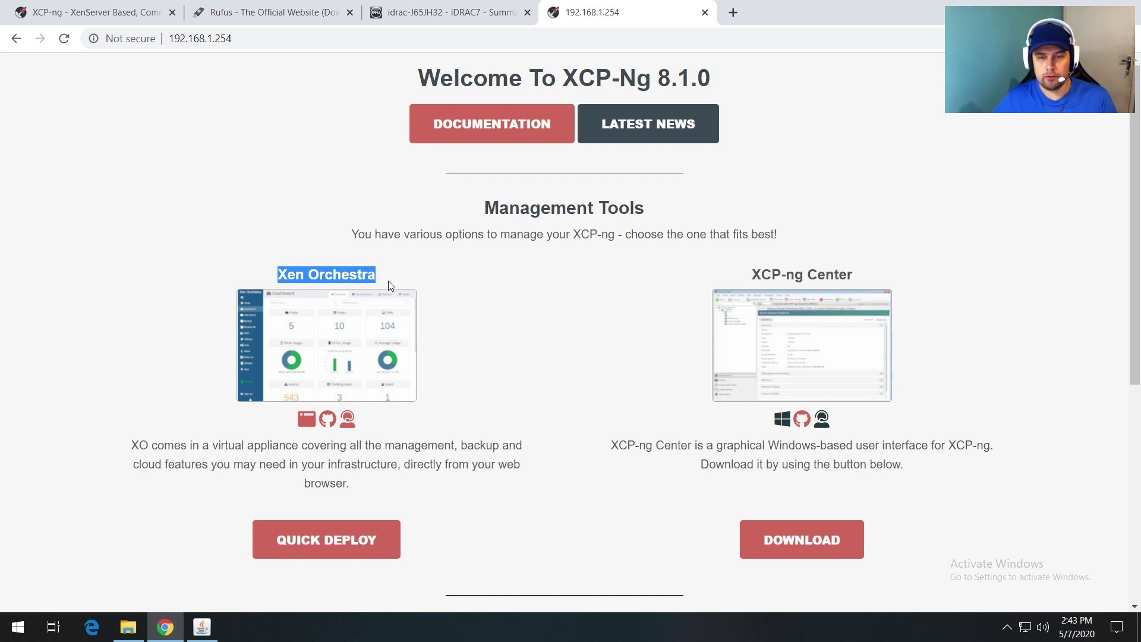
left_click_drag(747, 276, 835, 277)
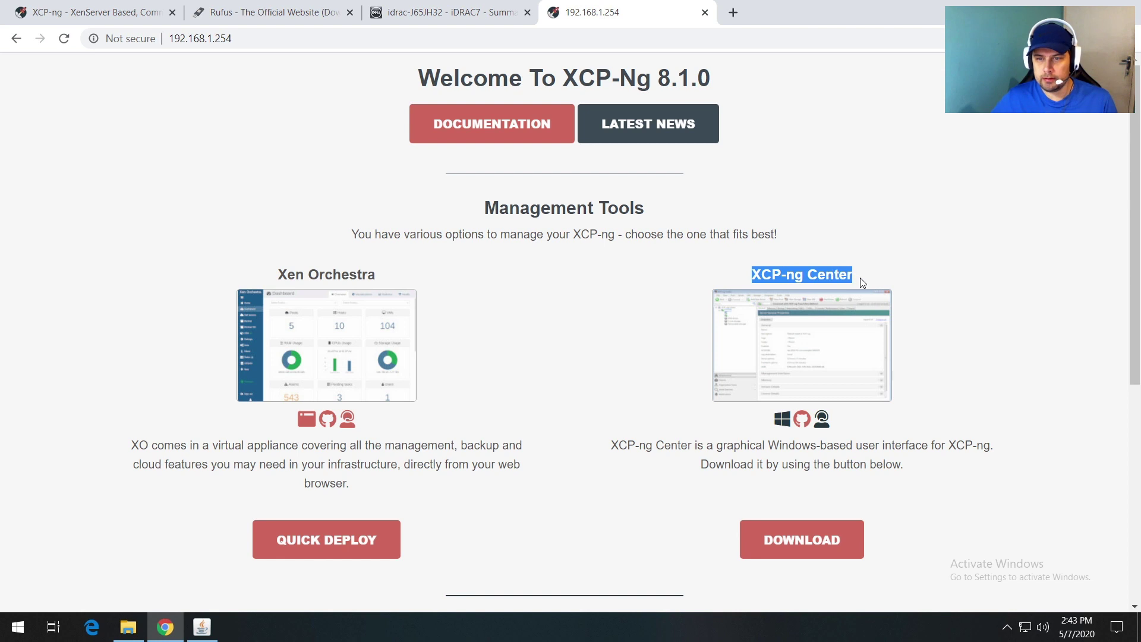
left_click(787, 542)
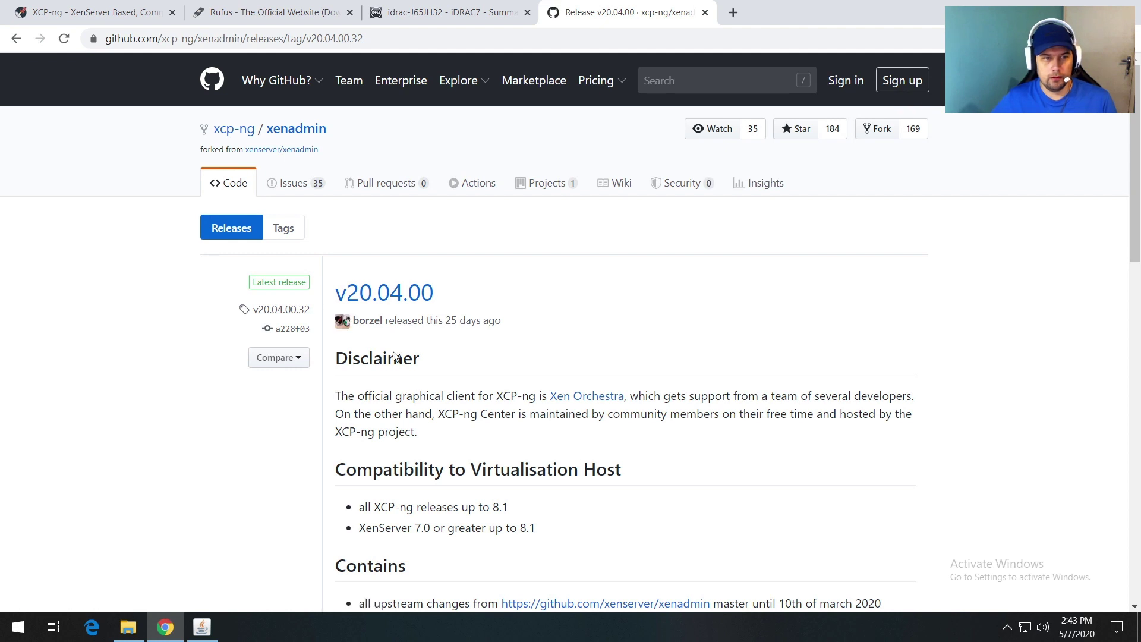
Step: Scroll to the v20.04.00 release assets and download XCP-ng-Center-20.04.00.32.msi
mouse_move(367, 320)
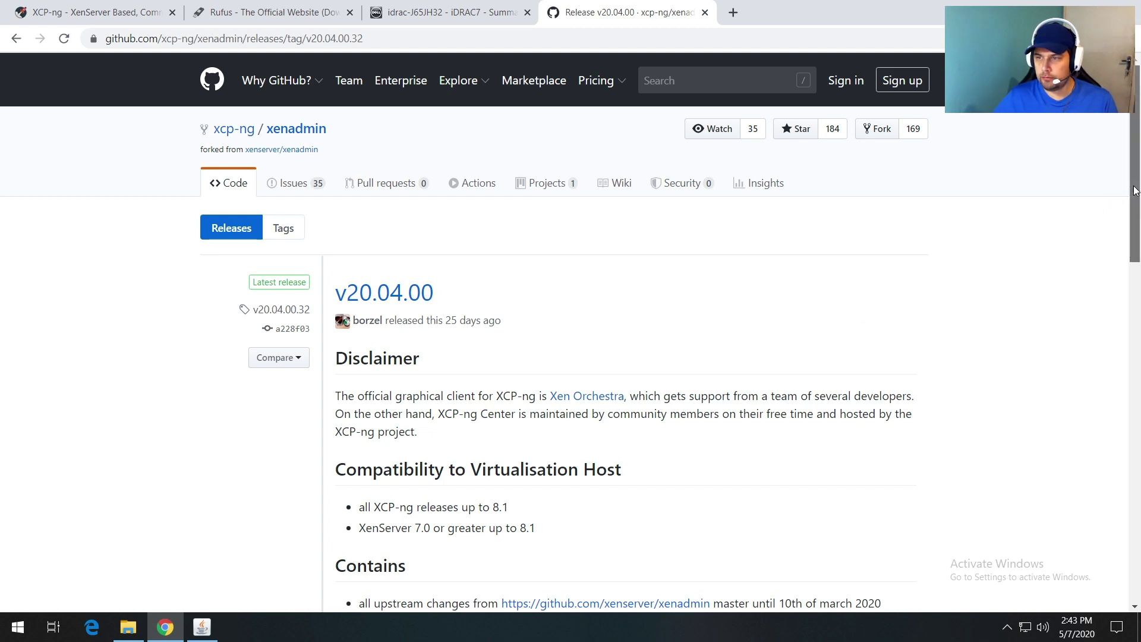
left_click_drag(1136, 191, 1133, 562)
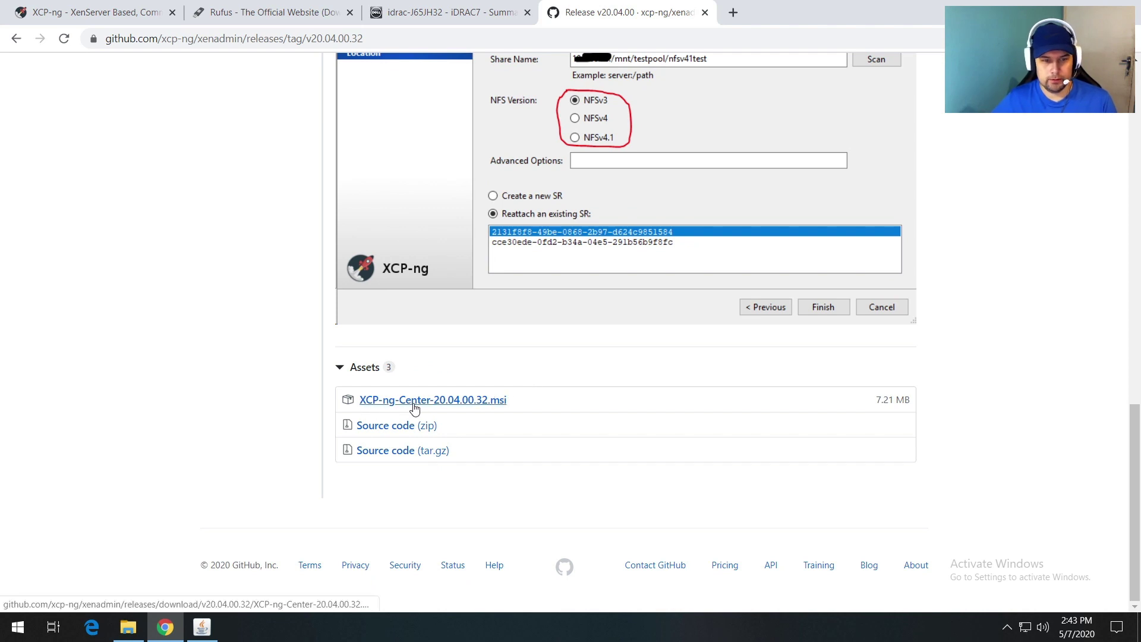
left_click(463, 405)
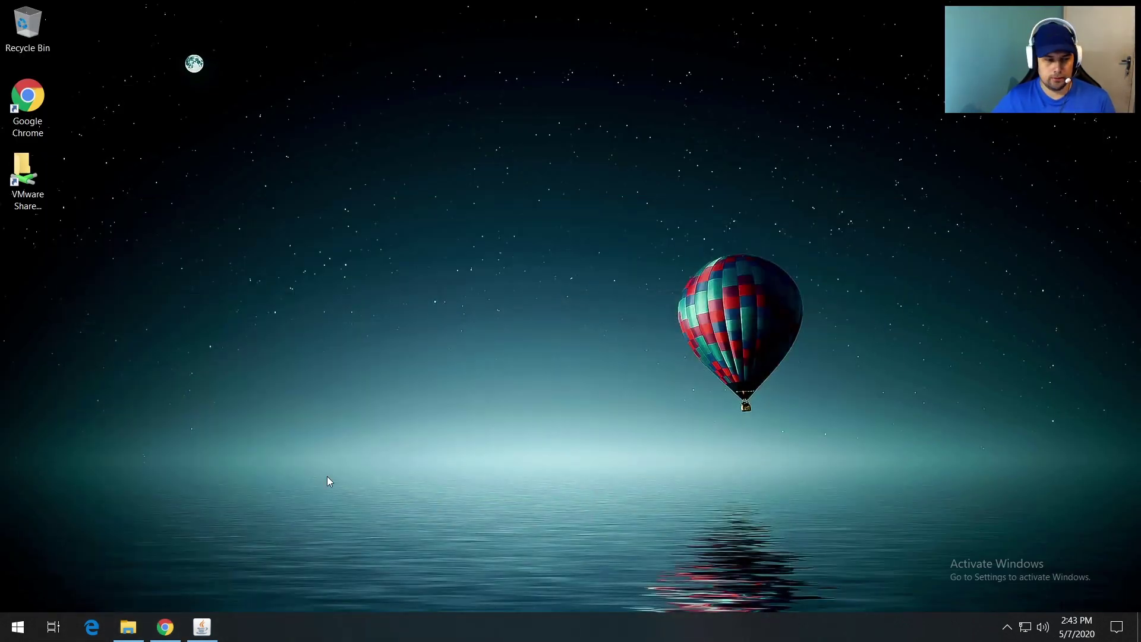
Step: Run the XCP-ng Center msi from Downloads, accept the licence, install it, and finish setup
left_click(128, 627)
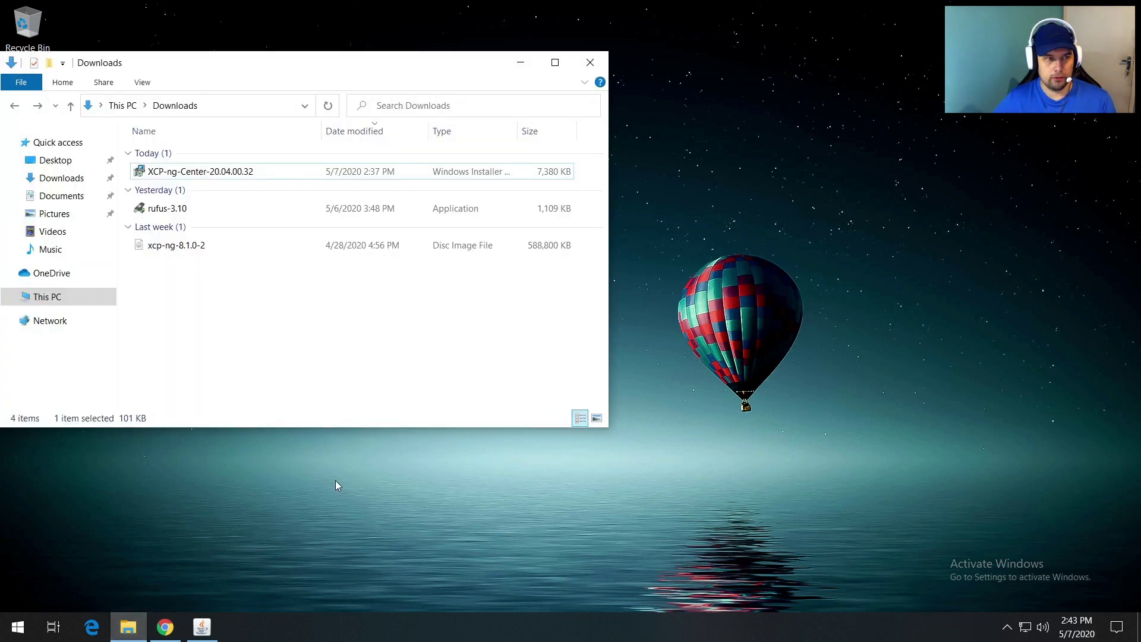
left_click_drag(189, 75, 445, 89)
left_click(446, 192)
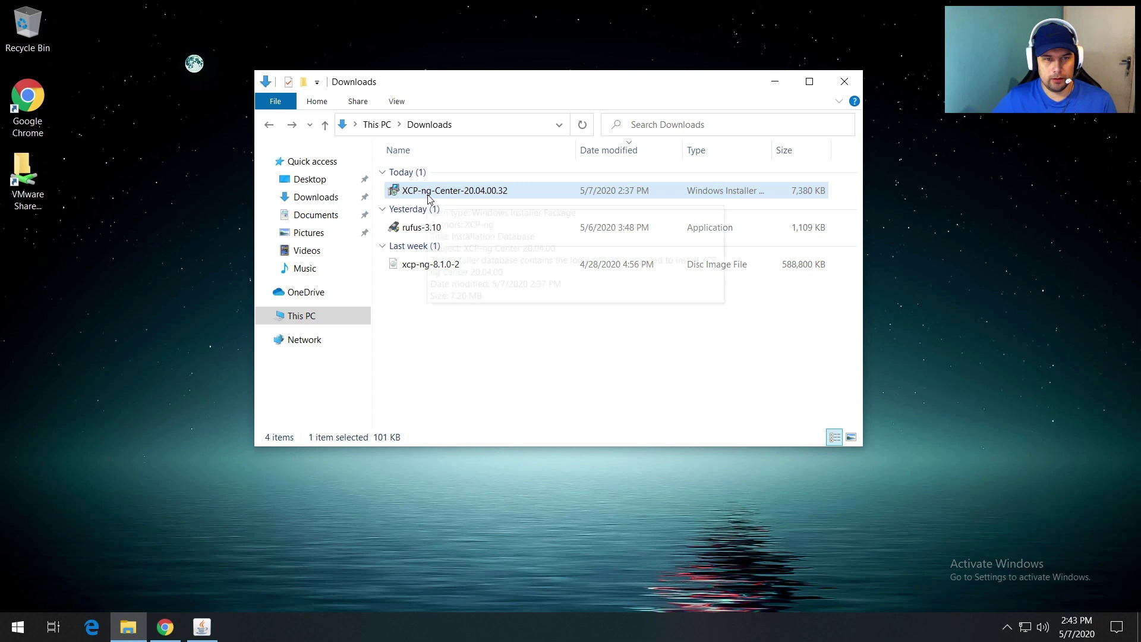
double_click(429, 193)
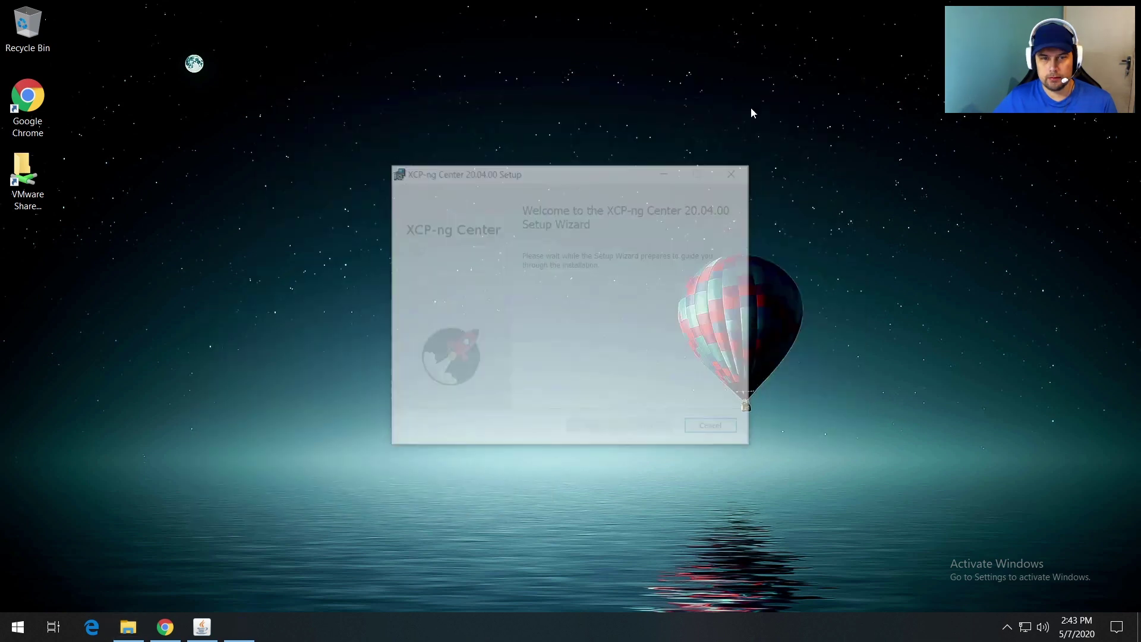
left_click(521, 395)
left_click(628, 434)
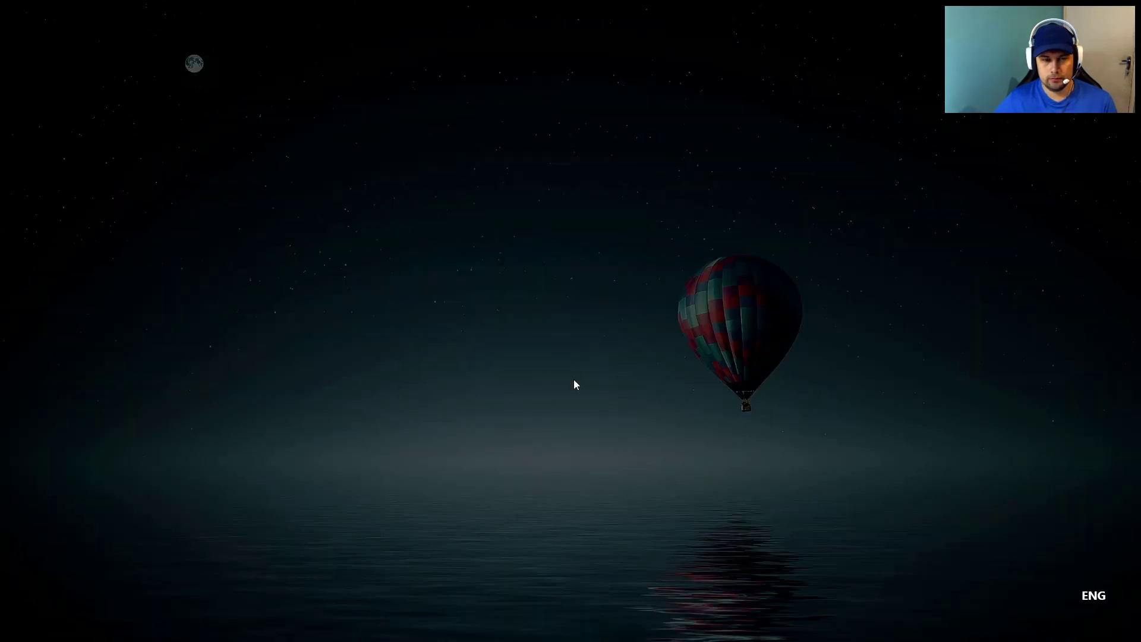
left_click(536, 414)
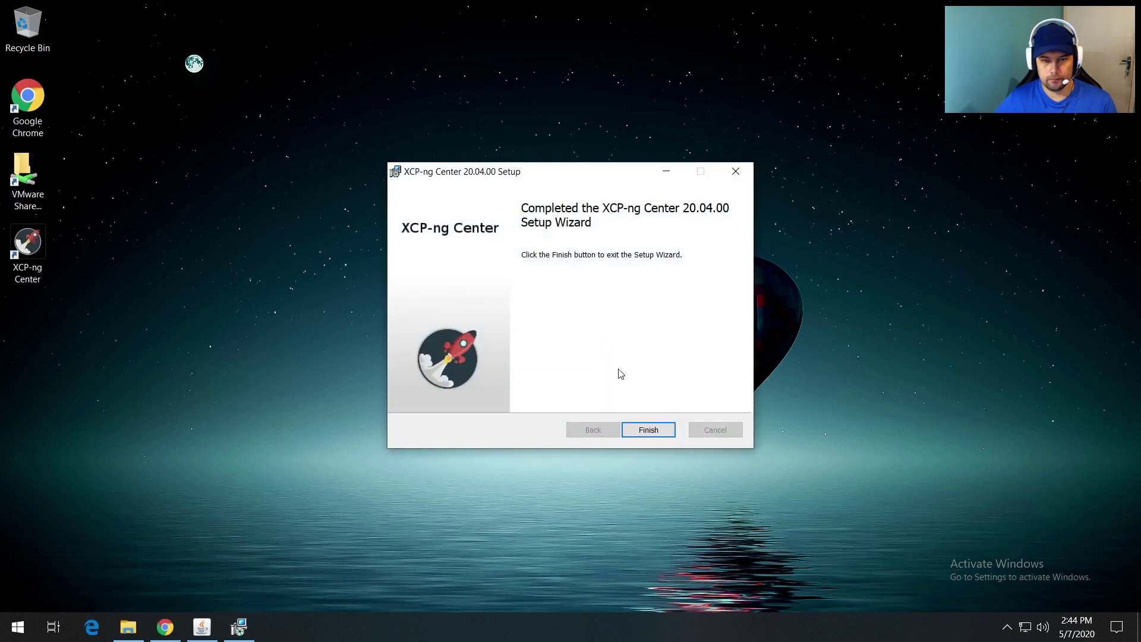
left_click(636, 428)
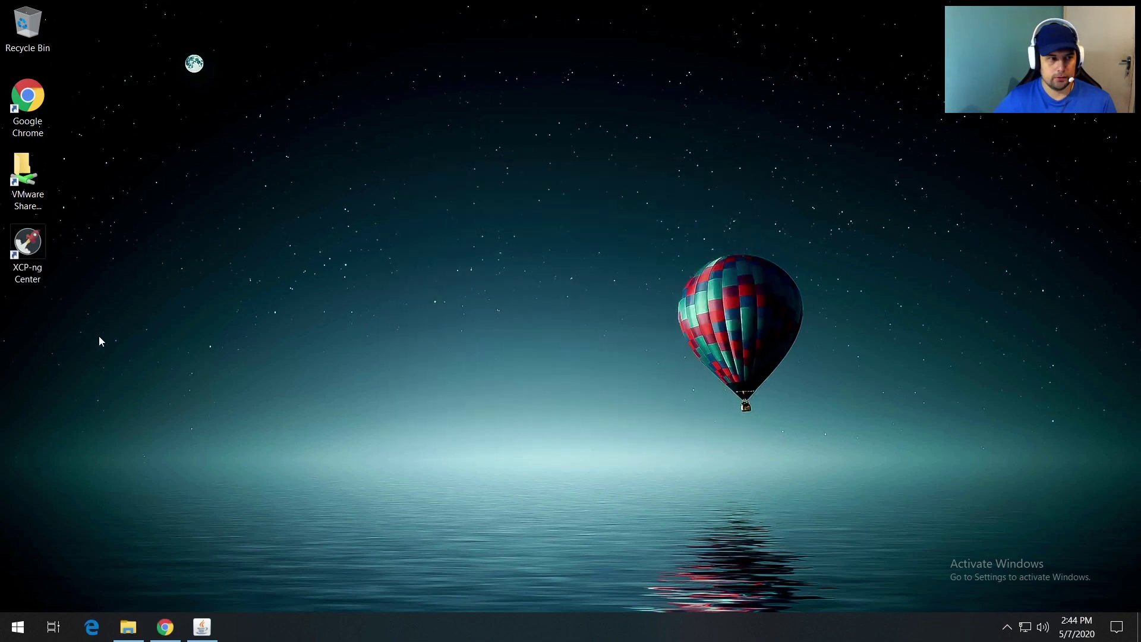
Step: Launch XCP-ng Center from the desktop, accept periodic update checks, maximize it, and choose Add a Server
left_click(28, 255)
double_click(28, 255)
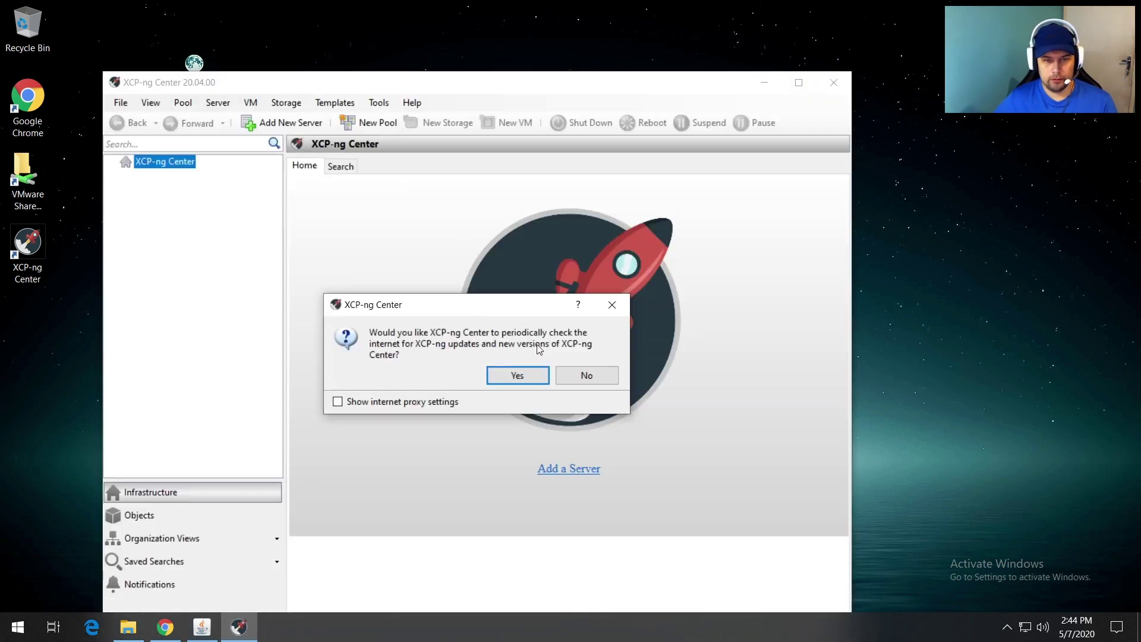
left_click(515, 376)
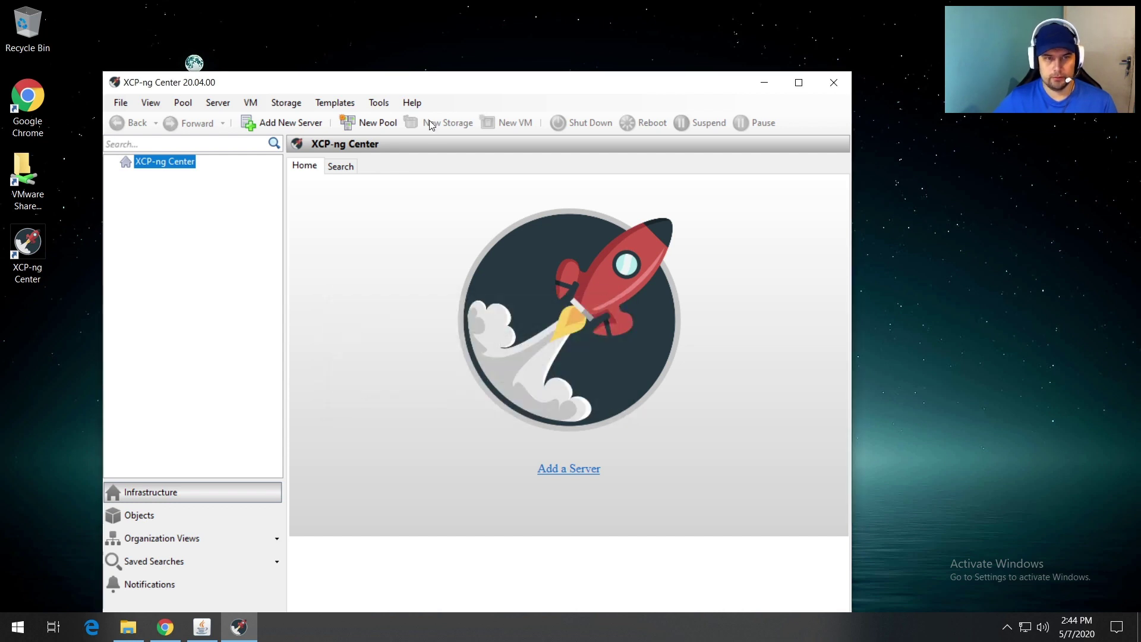
left_click_drag(405, 79, 498, 44)
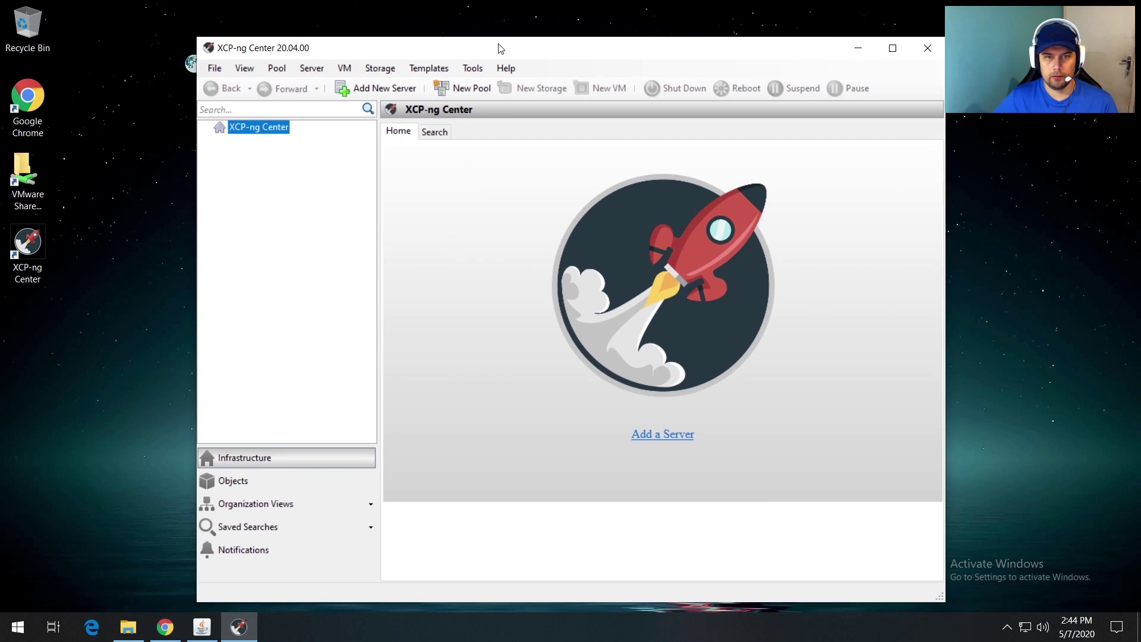
left_click(892, 47)
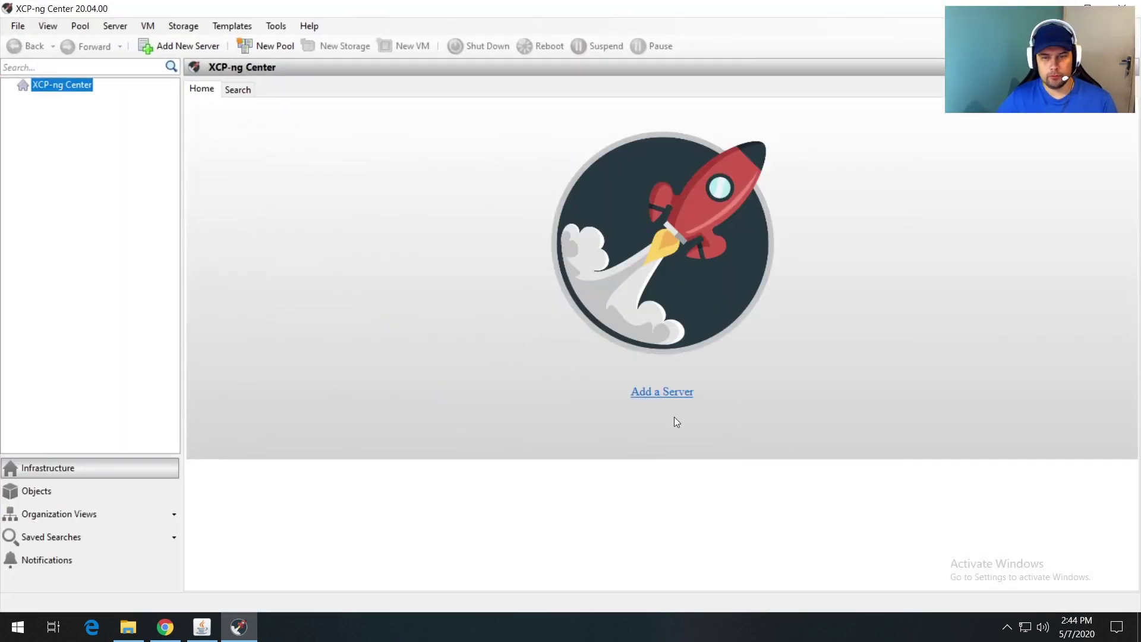
left_click(653, 393)
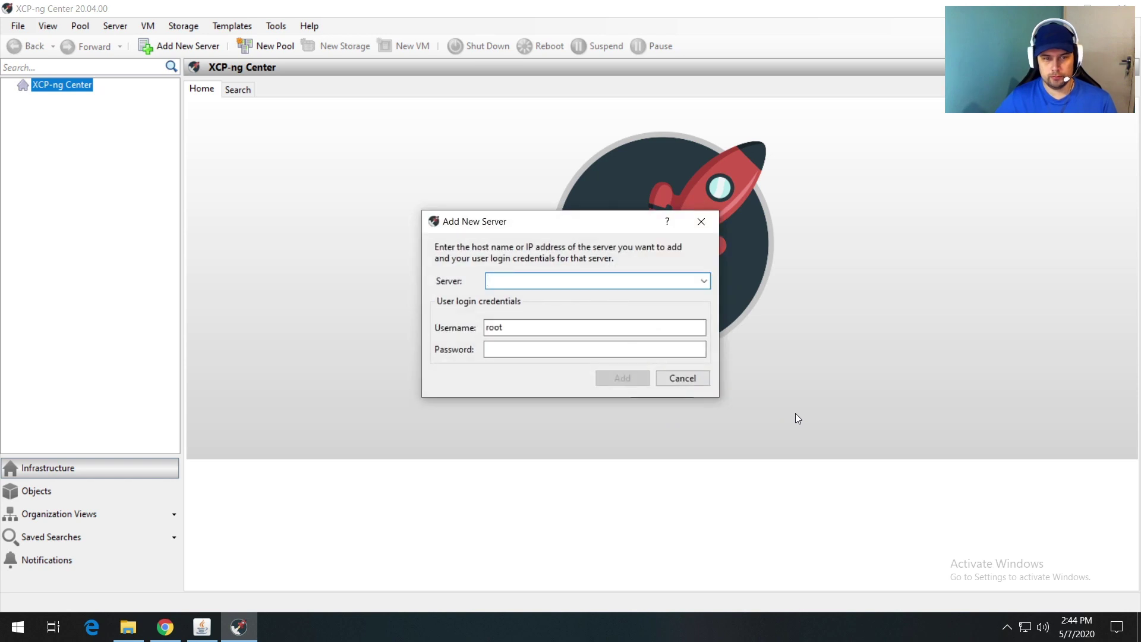
Step: Add server 192.168.1.254 with username root and the root password
type("192.1")
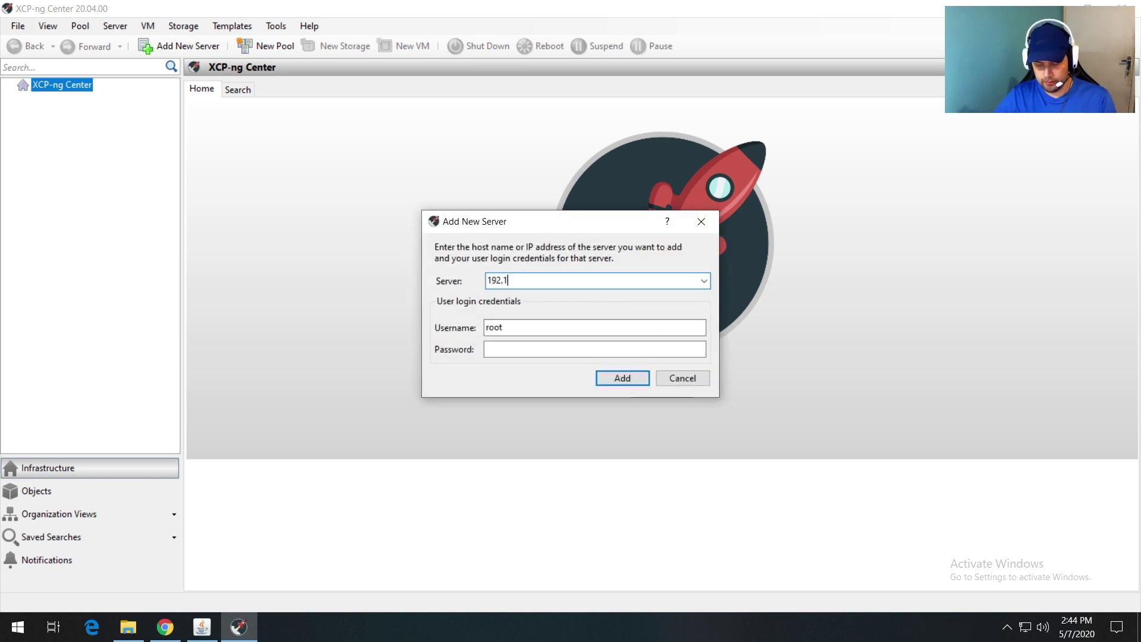
type("68.1.254")
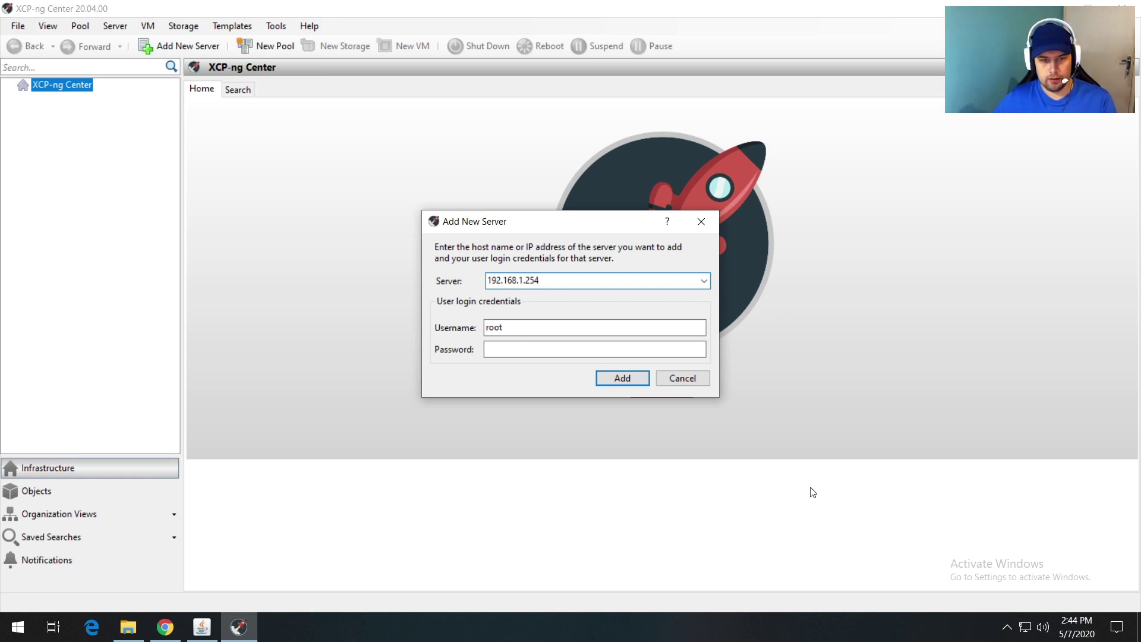
left_click(599, 350)
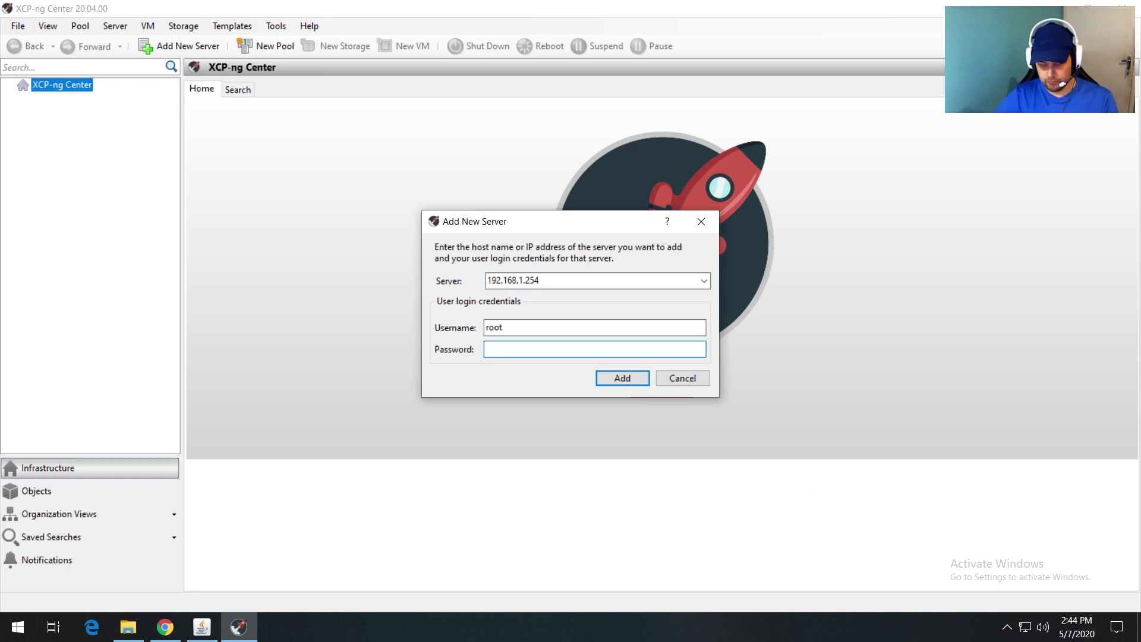
type("••••••••")
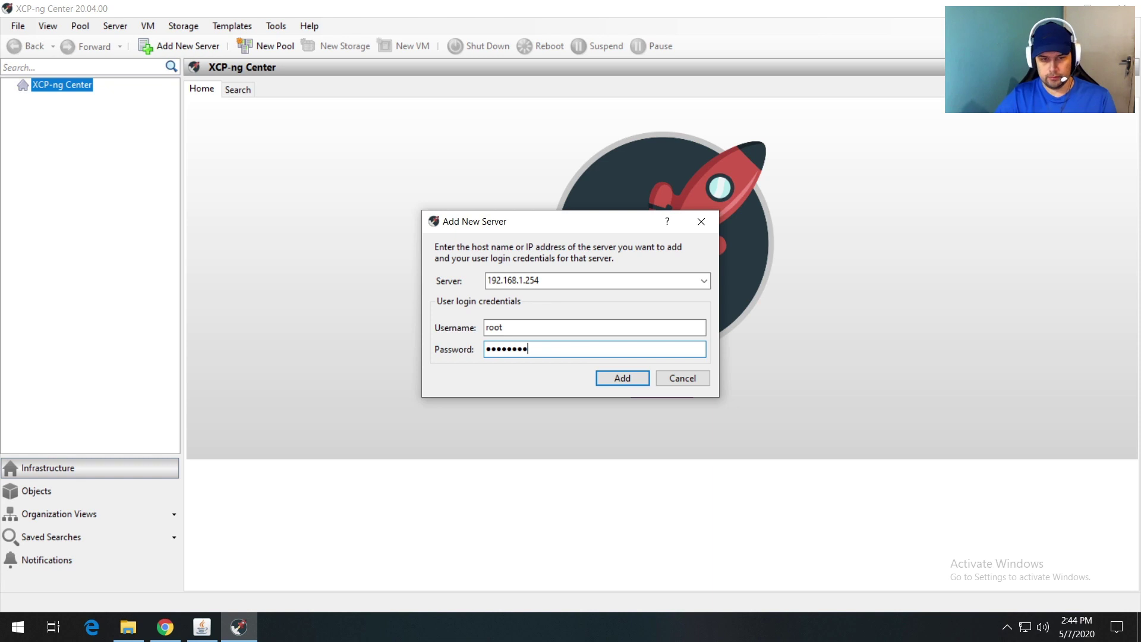
left_click(621, 378)
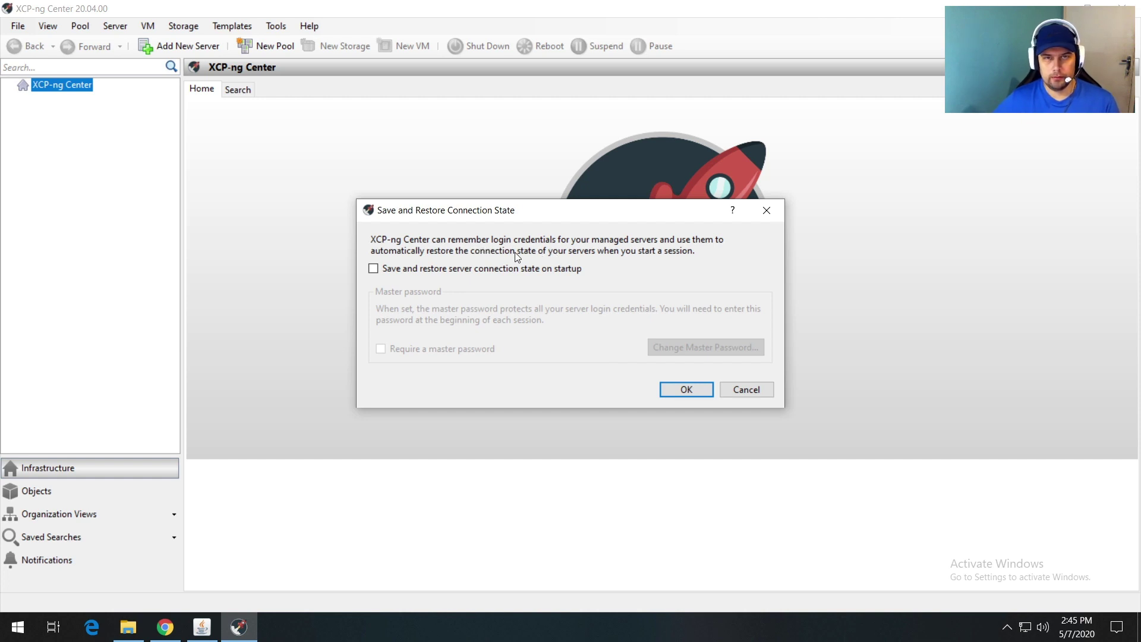
Step: Enable restoring connections on startup, protected by a master password entered twice, and confirm
left_click(374, 269)
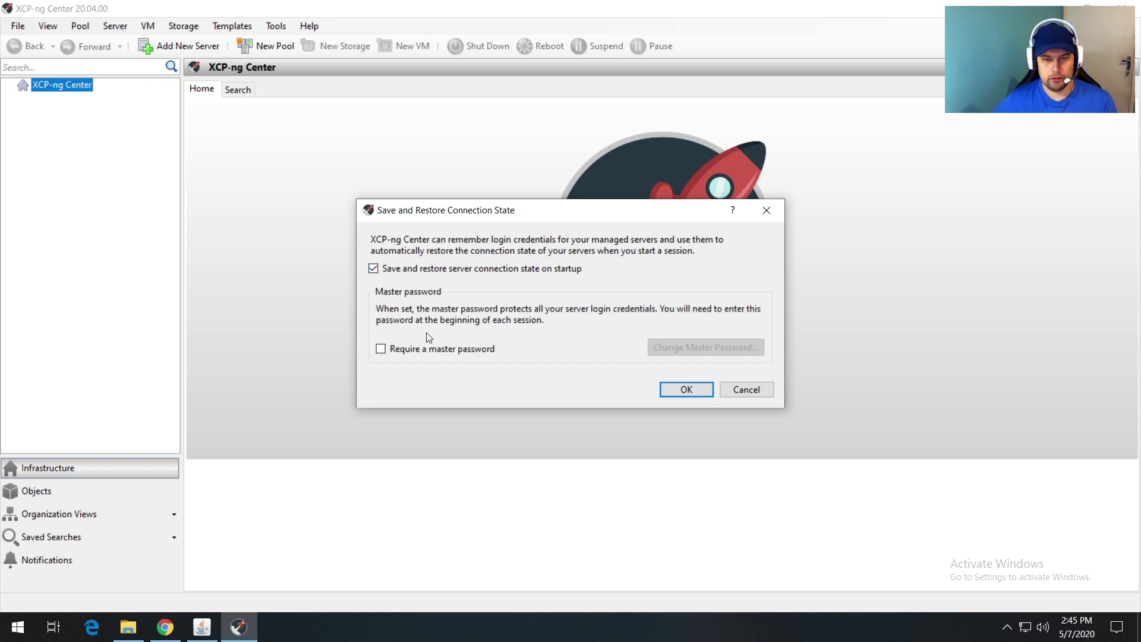
left_click(381, 350)
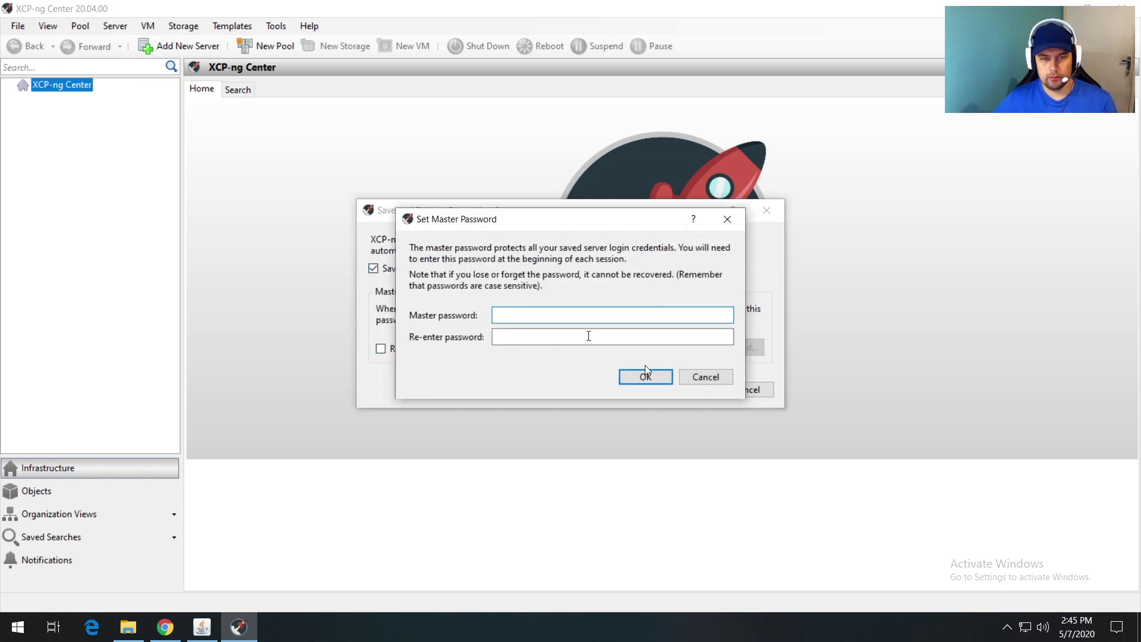
type("********")
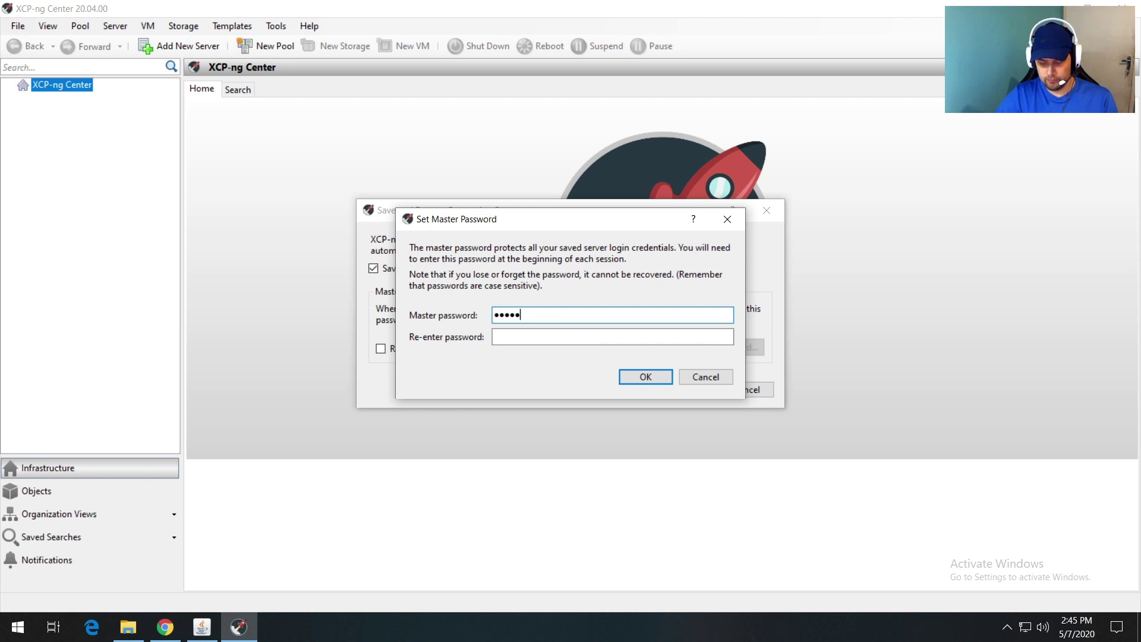
key("Tab")
type("*******")
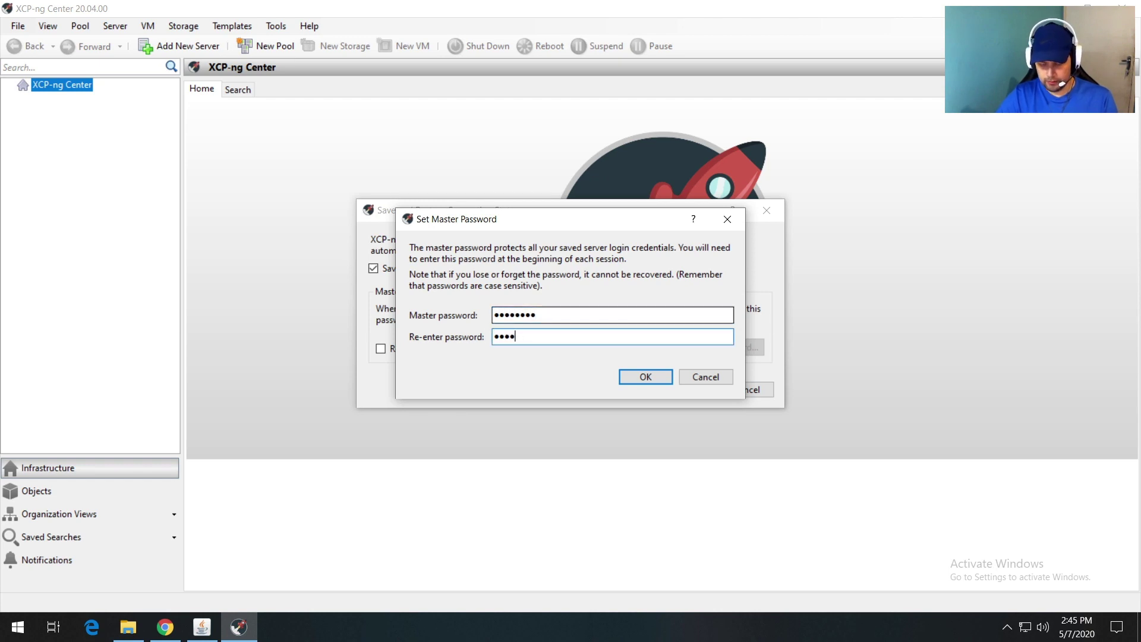
type("*")
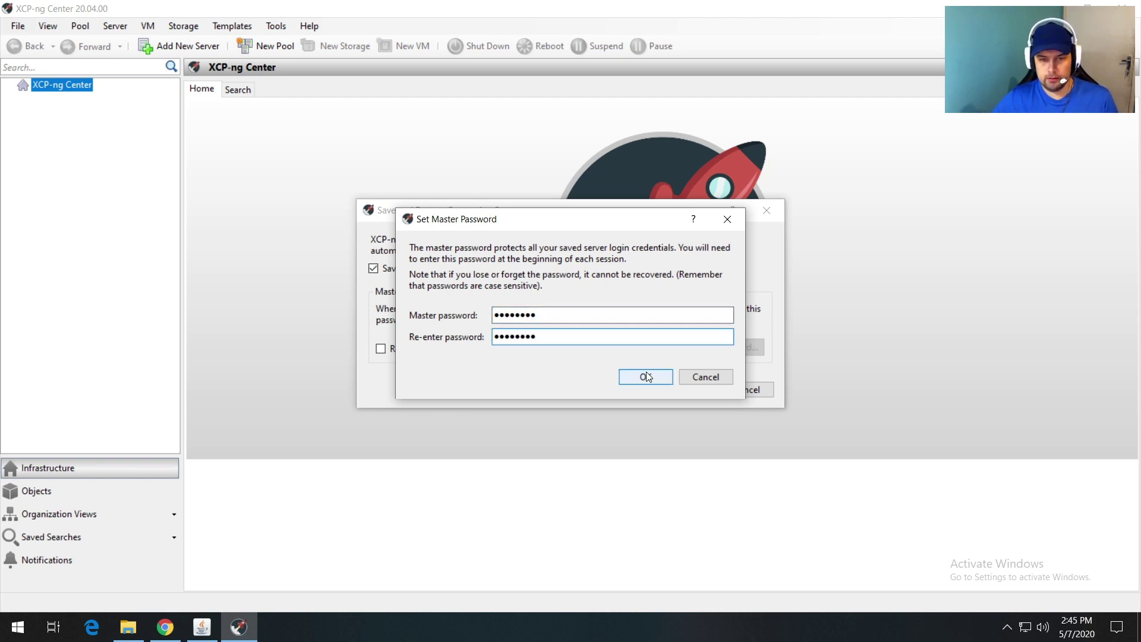
left_click(646, 377)
left_click(690, 389)
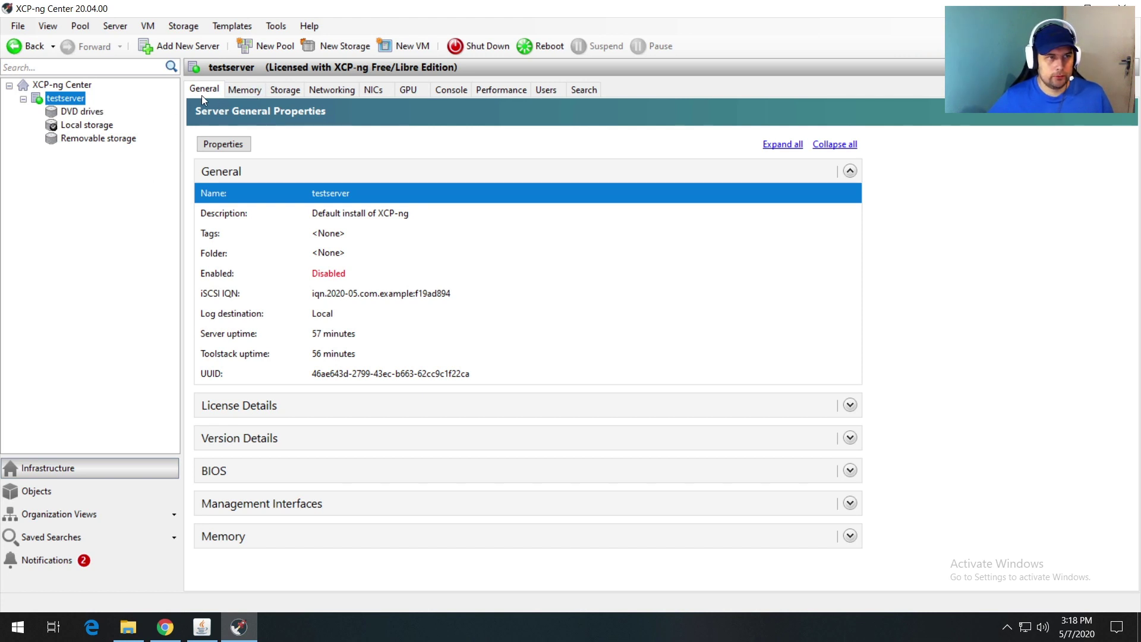
Step: Browse testserver's Memory, Storage, Networking, NICs, GPU, Console, Performance, Users and Search tabs
left_click(243, 90)
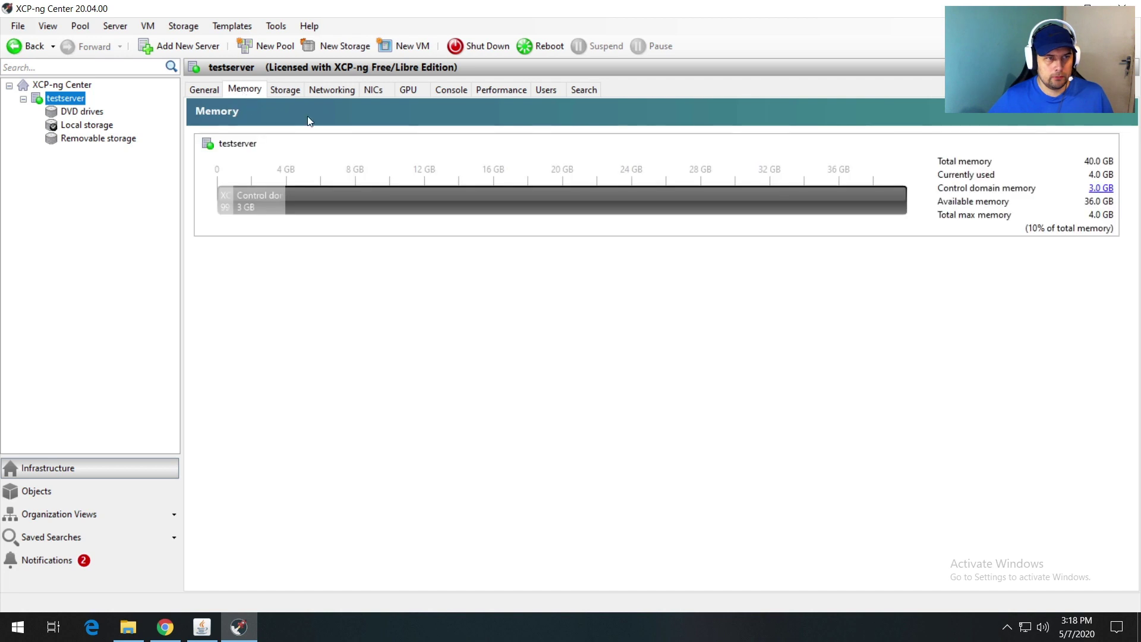
left_click(288, 90)
left_click(339, 90)
left_click(369, 89)
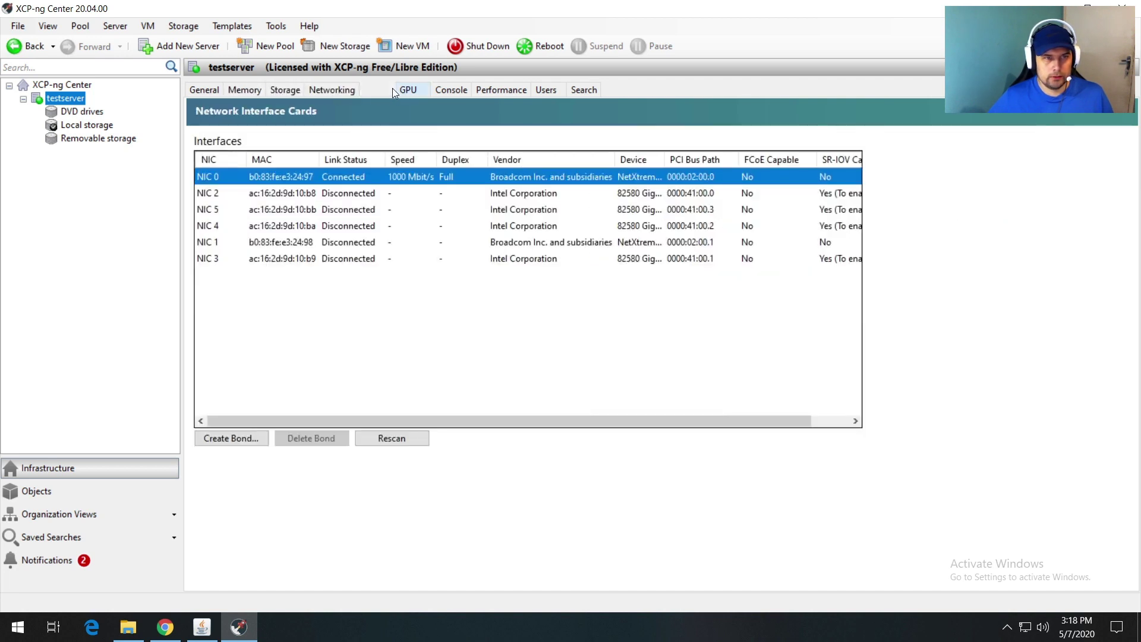
left_click(401, 89)
left_click(464, 88)
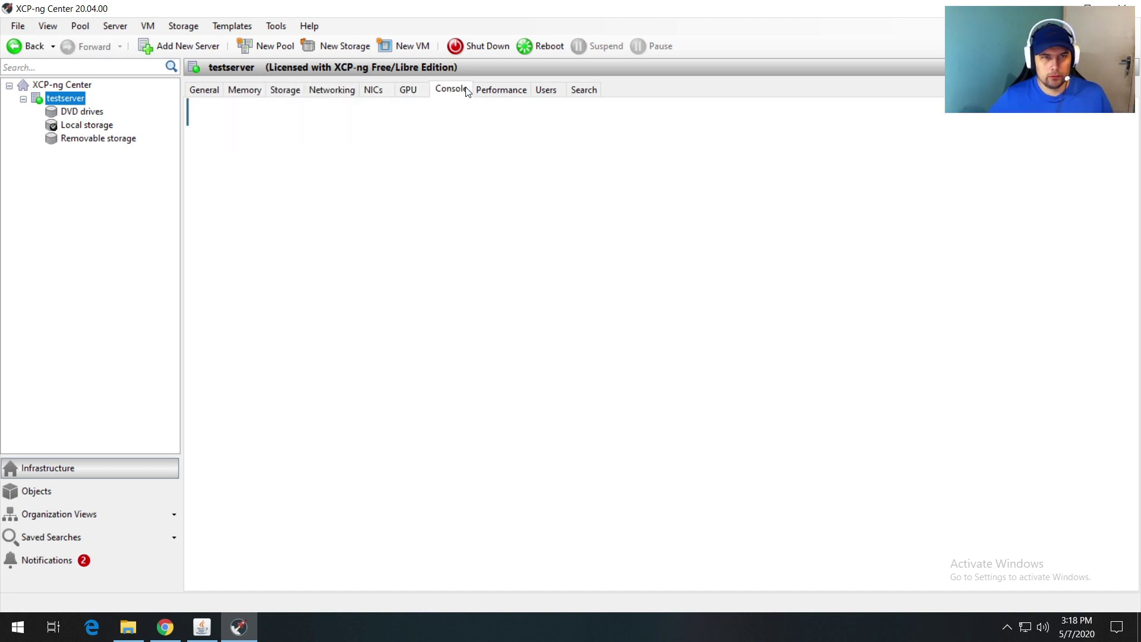
left_click(502, 90)
left_click(547, 90)
left_click(578, 90)
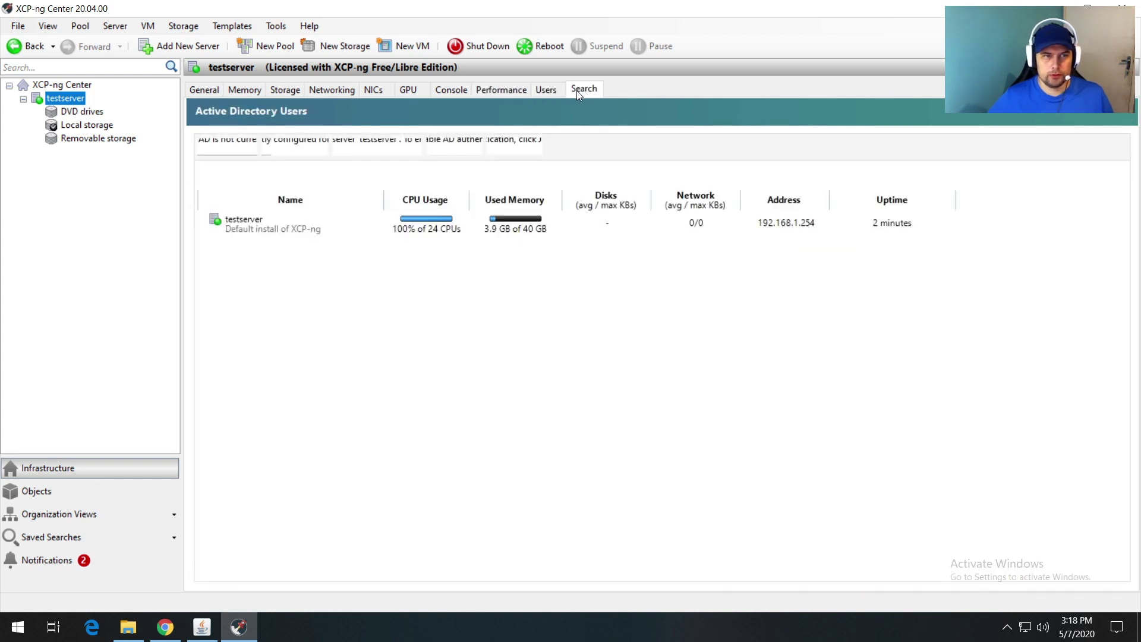
Step: Inspect the DVD drives, Local and Removable storage, return to testserver, and minimise XCP-ng Center
left_click(77, 113)
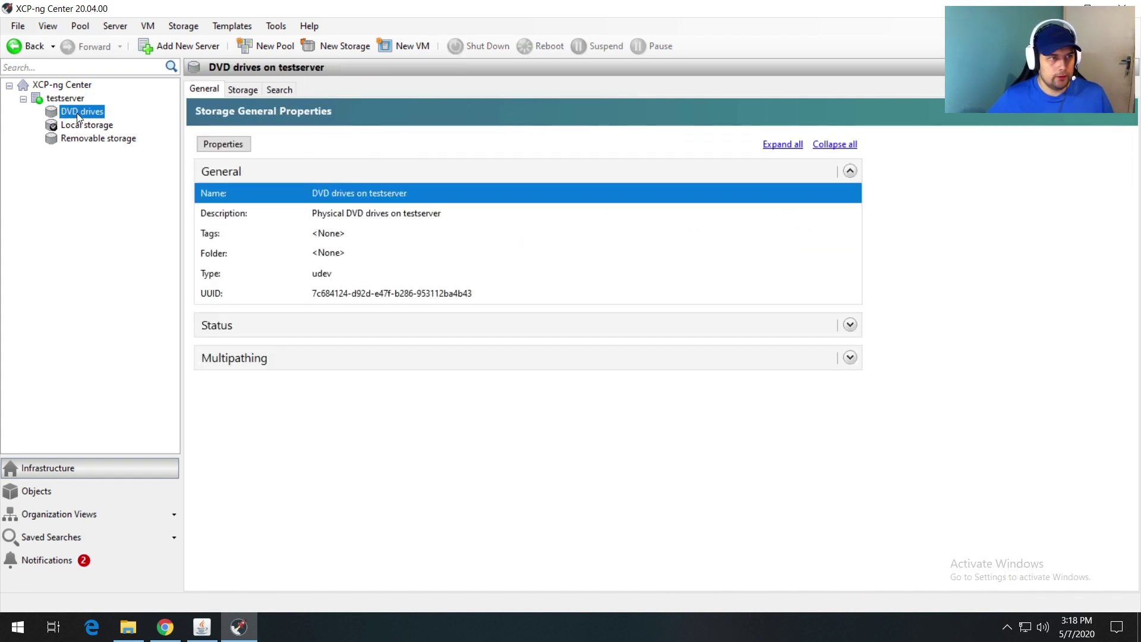
left_click(81, 126)
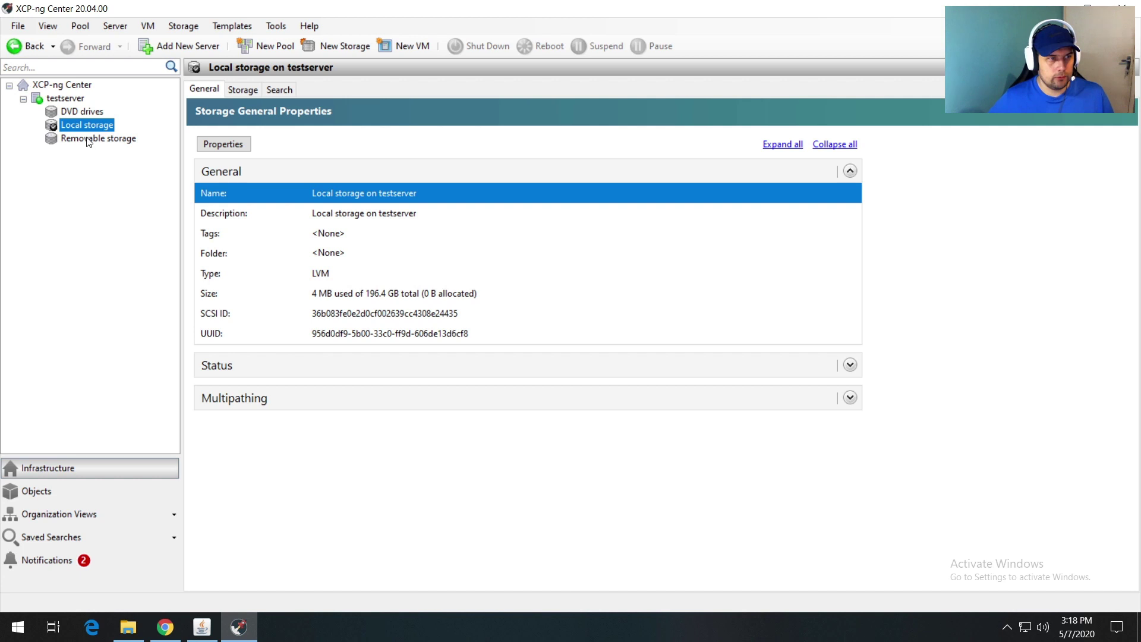
left_click(88, 139)
left_click(66, 100)
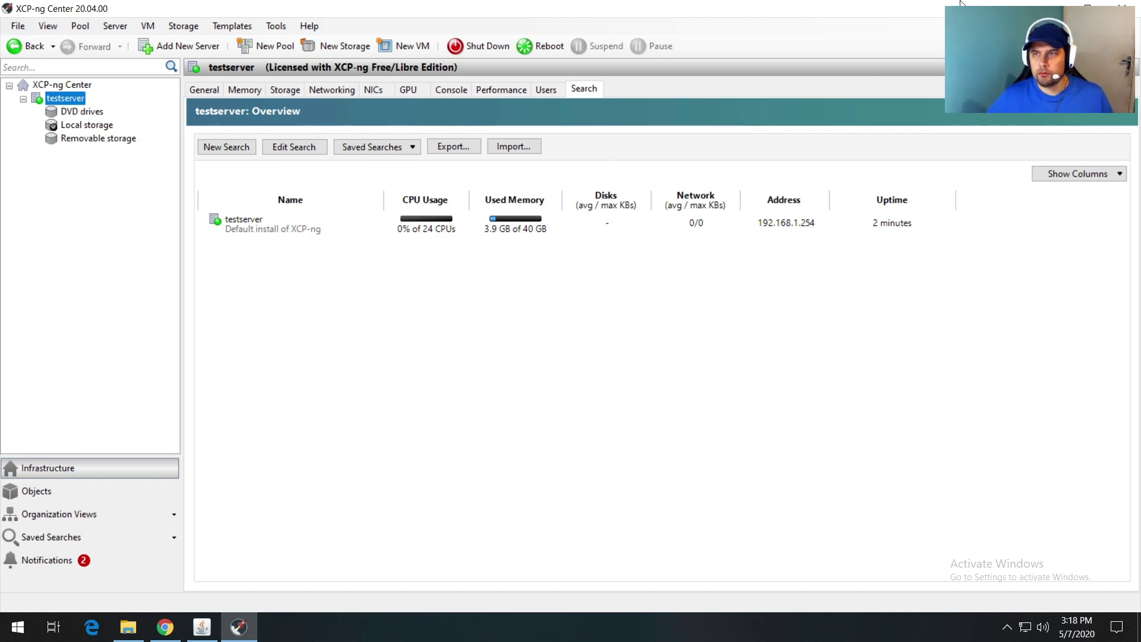
left_click(1054, 9)
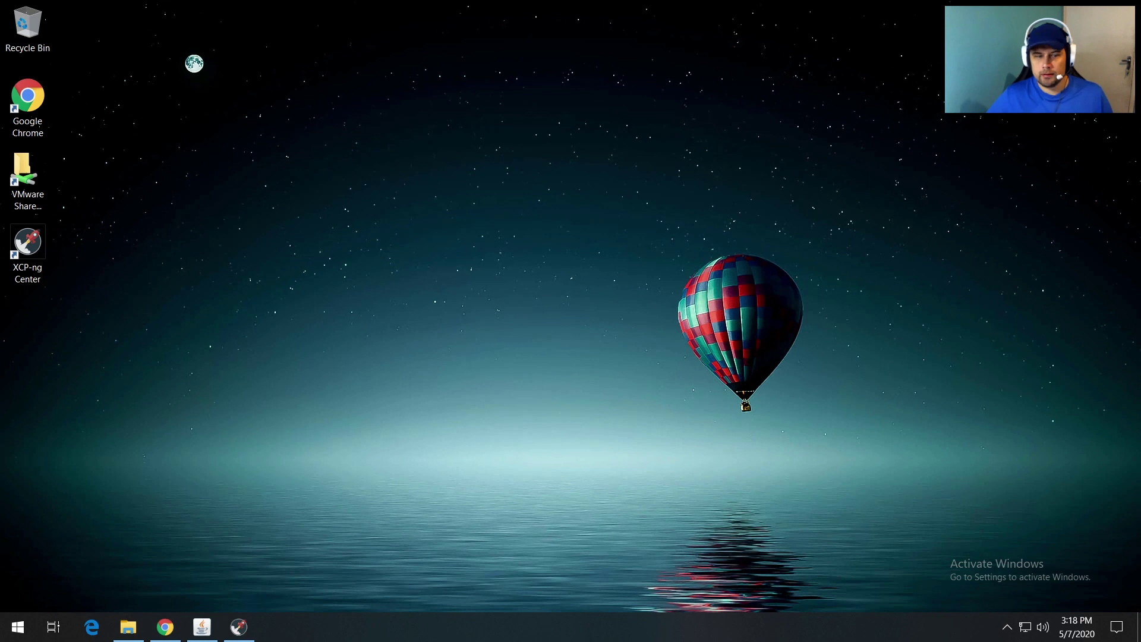
Step: Search the web for putty, open PuTTY's 0.73 release download page, then minimise Chrome
left_click(165, 628)
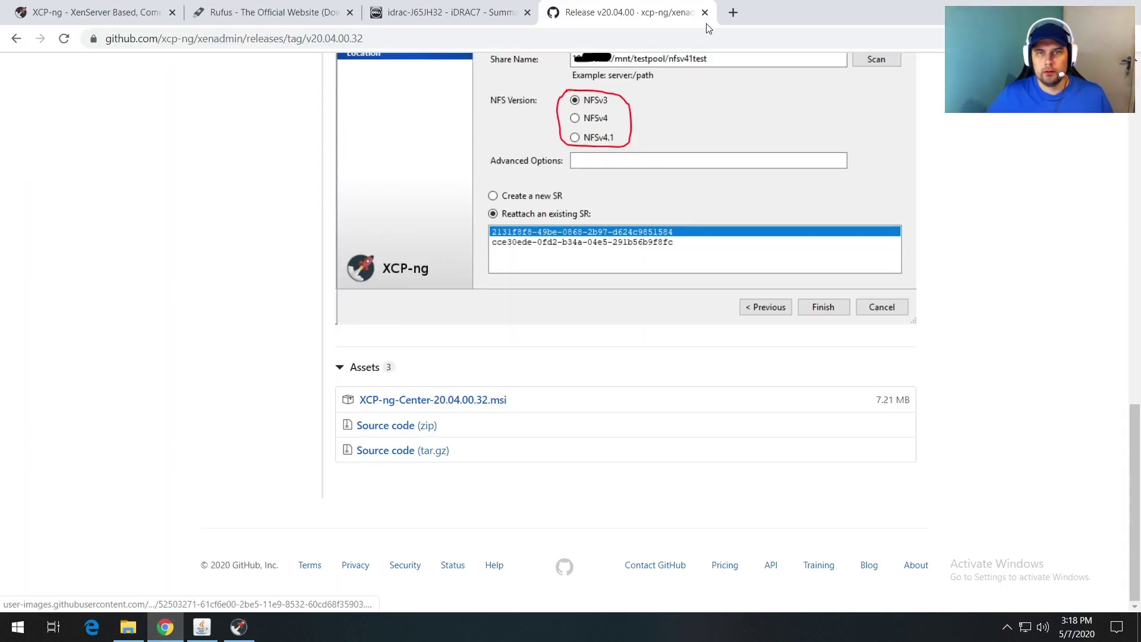
left_click(733, 13)
type("putty")
key("Return")
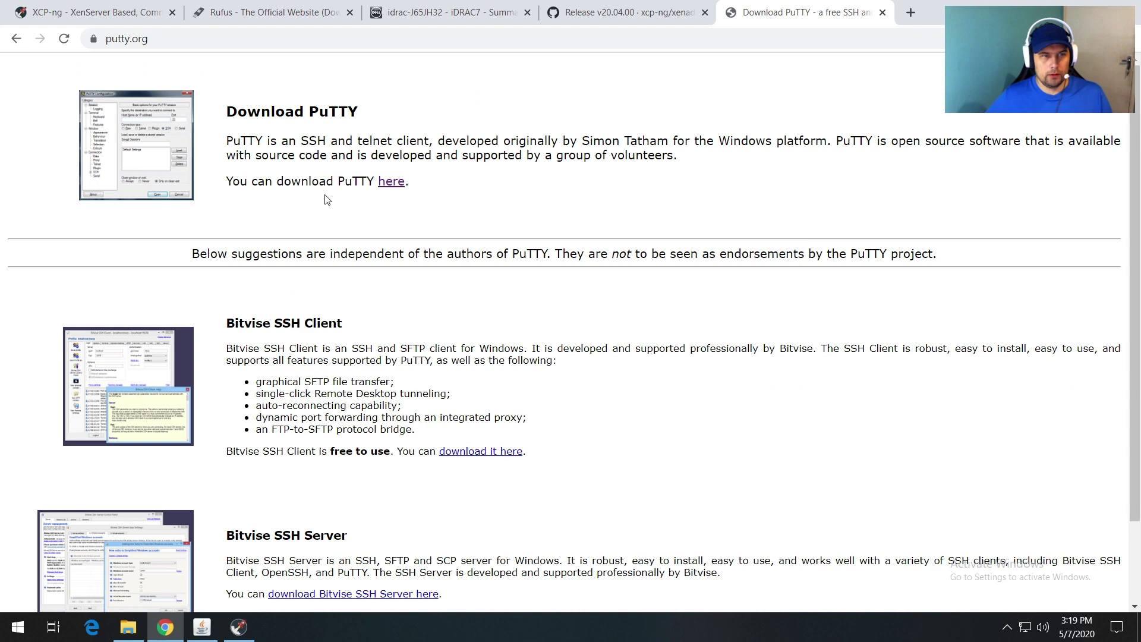
left_click(389, 181)
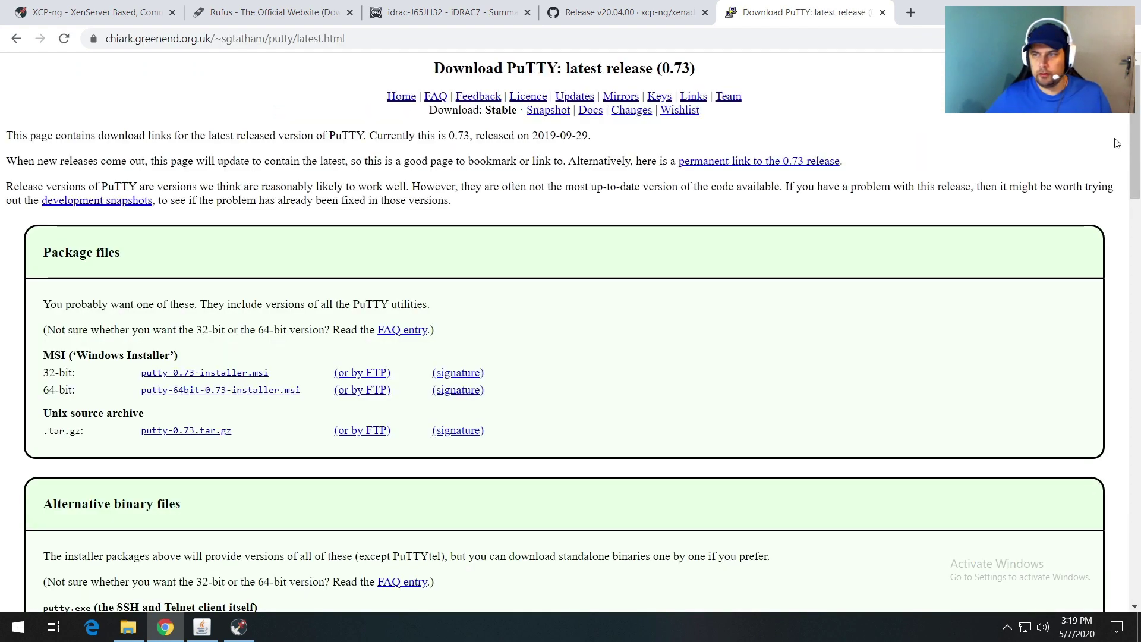
left_click_drag(1129, 143, 1129, 196)
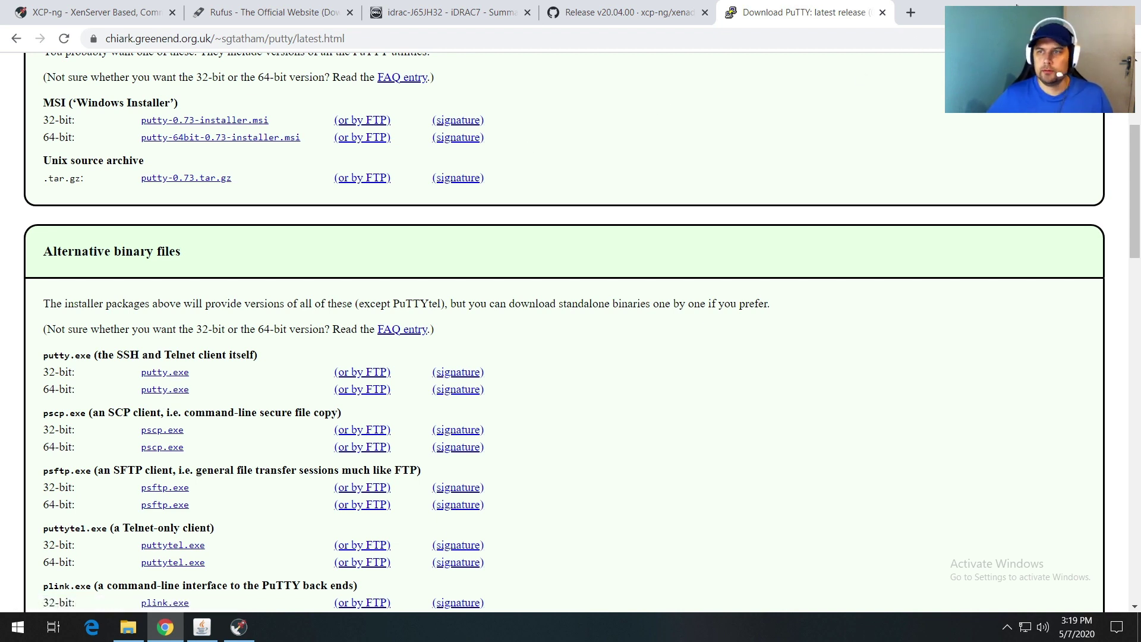
left_click(1056, 9)
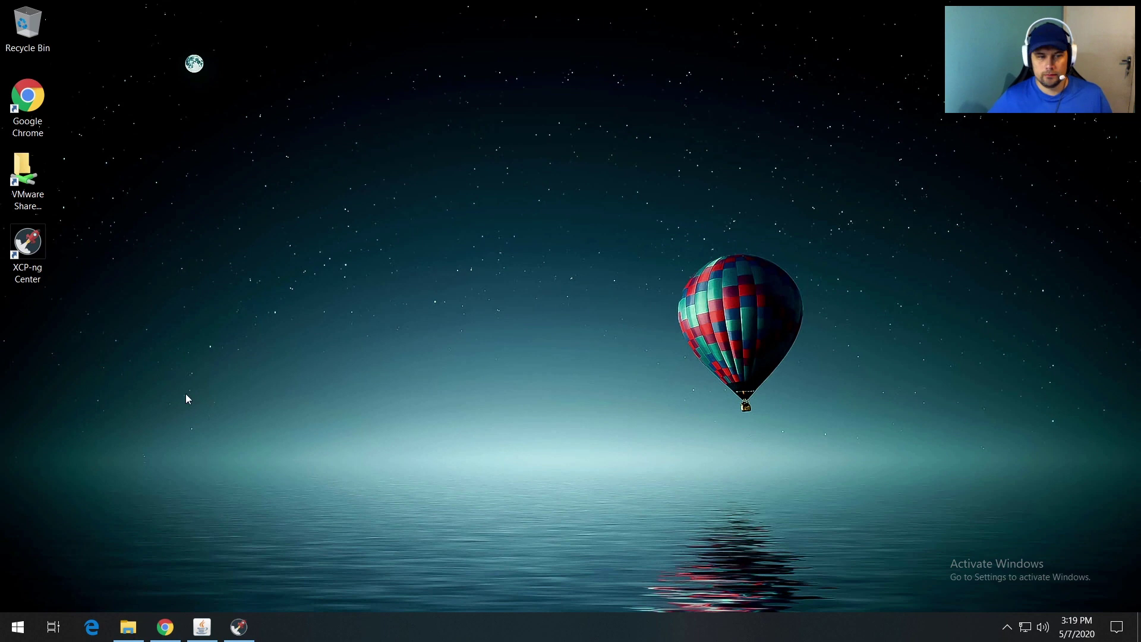
Step: Launch PuTTY from Downloads and open an SSH session to 192.168.1.254
left_click(127, 627)
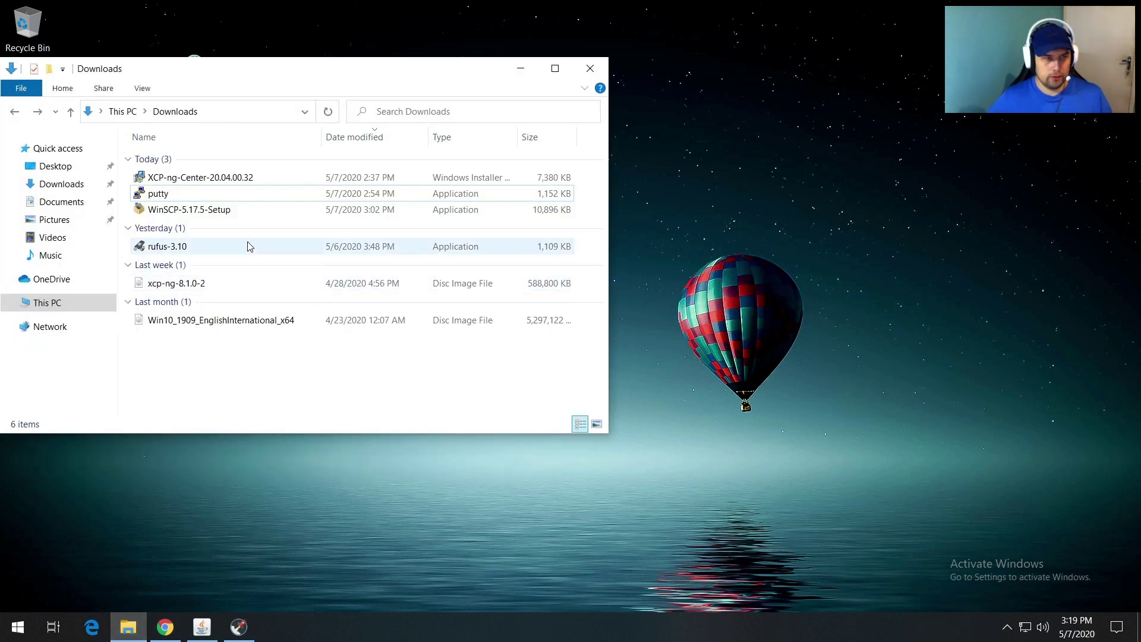
double_click(180, 193)
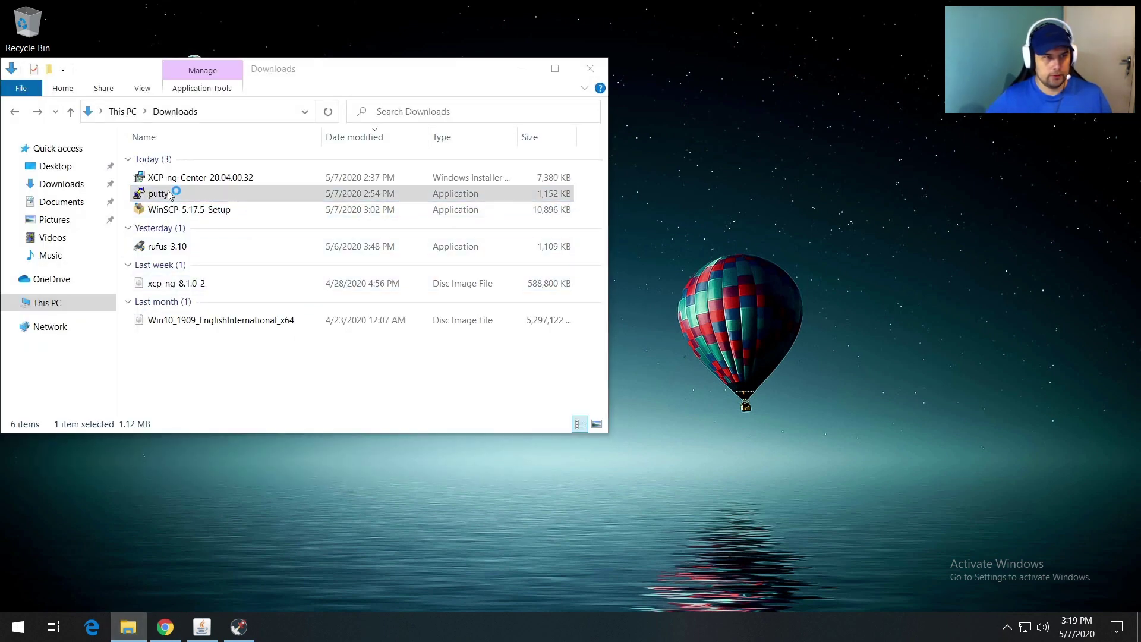
left_click(509, 73)
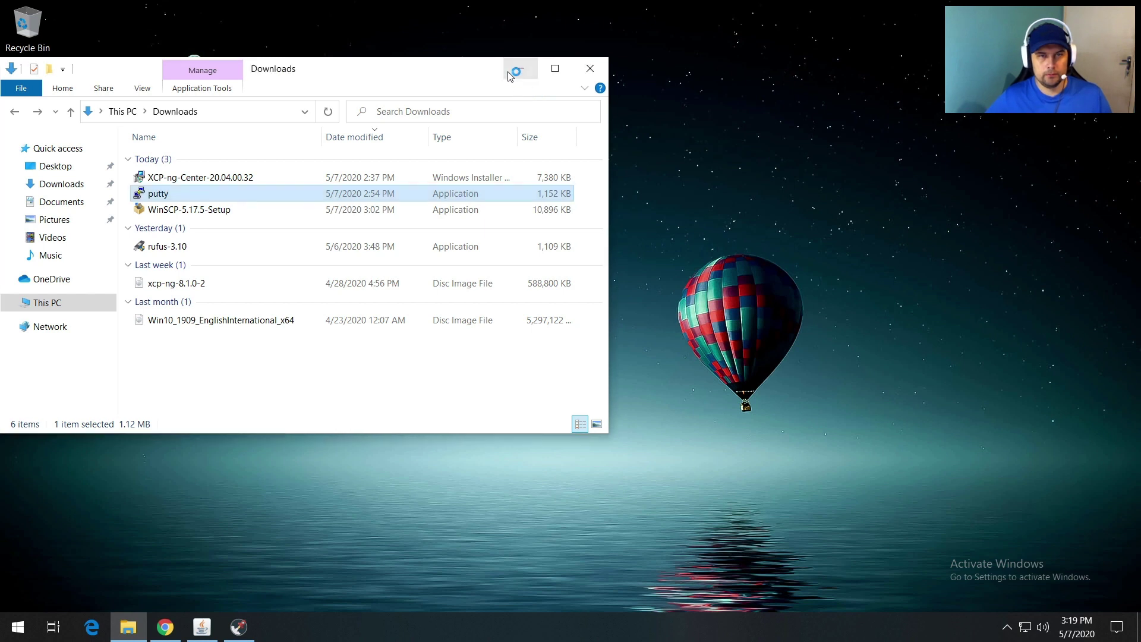
left_click(509, 72)
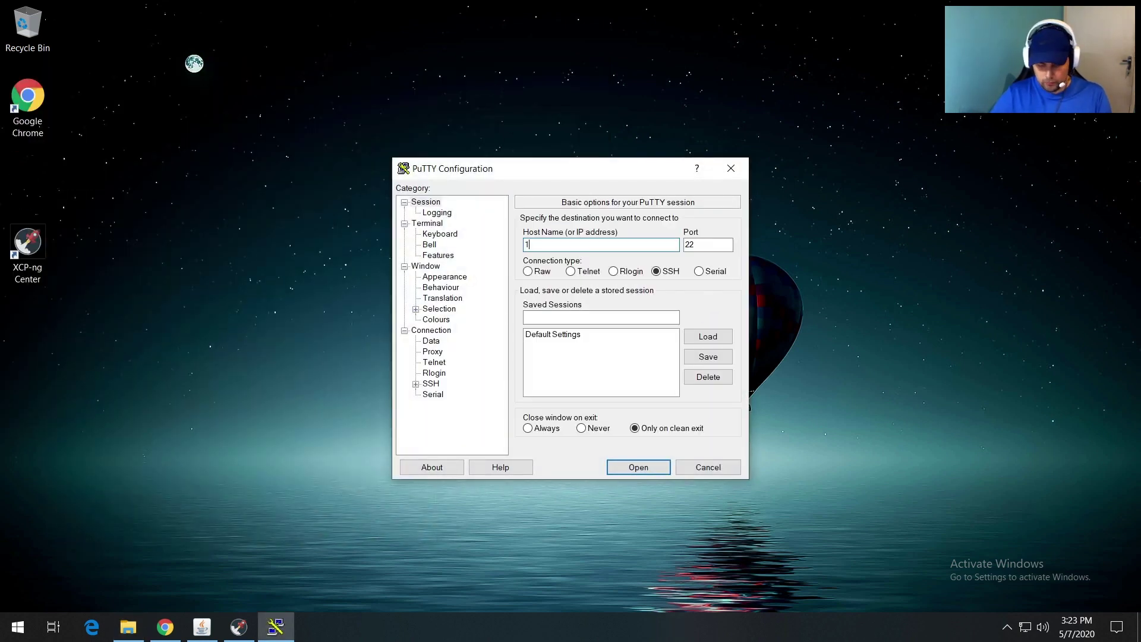
type("192.168.1.254")
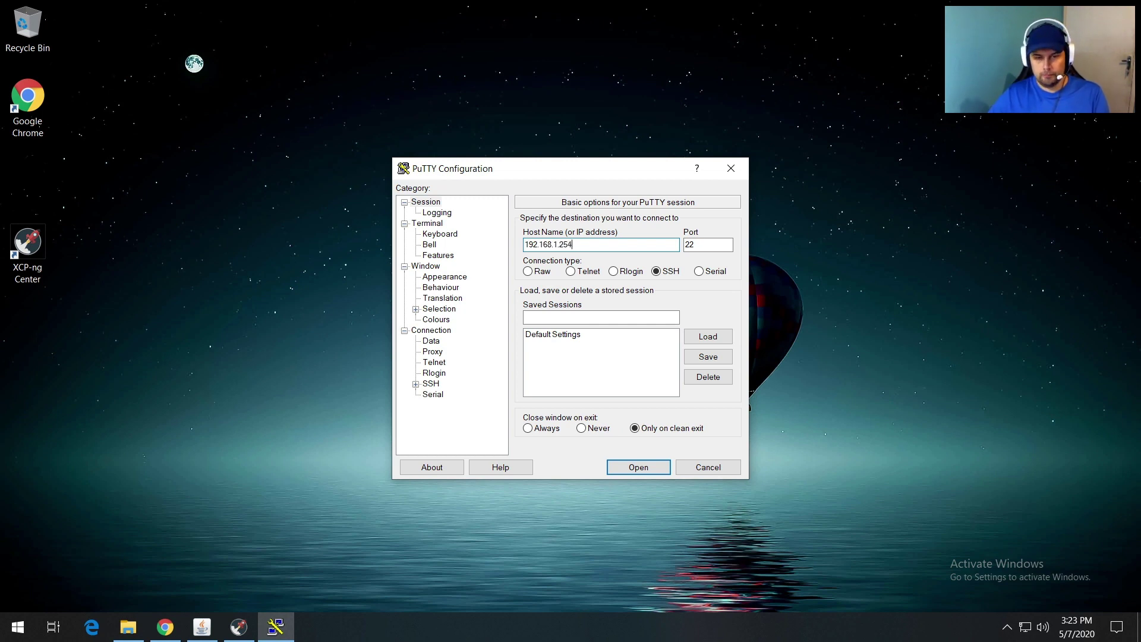
left_click(632, 468)
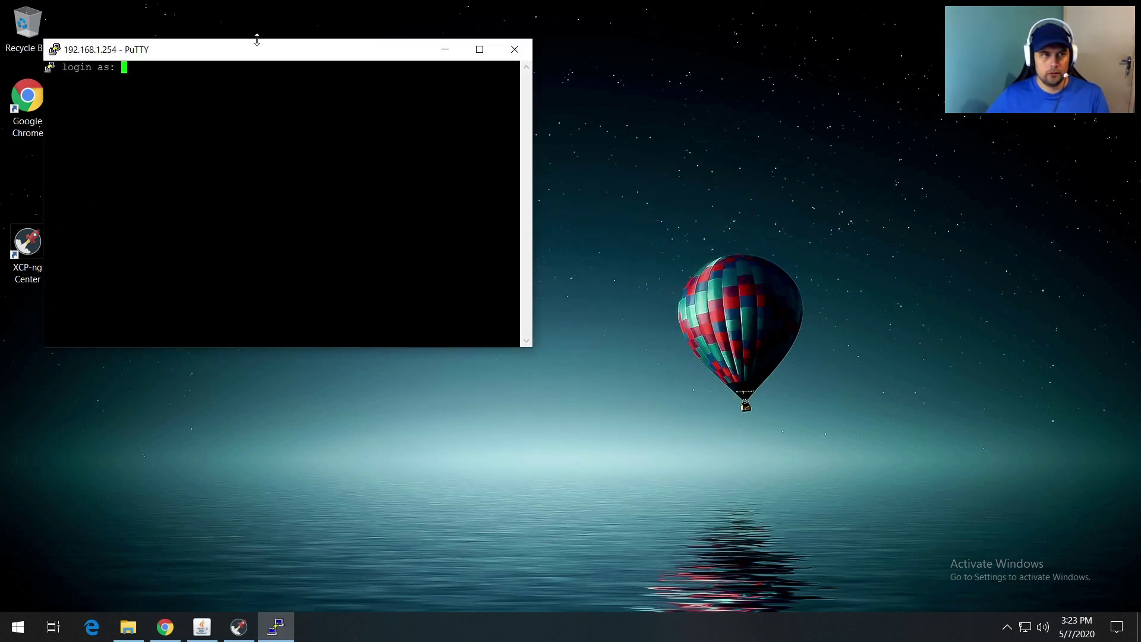
Step: Log in as root with the root password and enlarge the PuTTY window
left_click_drag(249, 49, 568, 78)
left_click(561, 133)
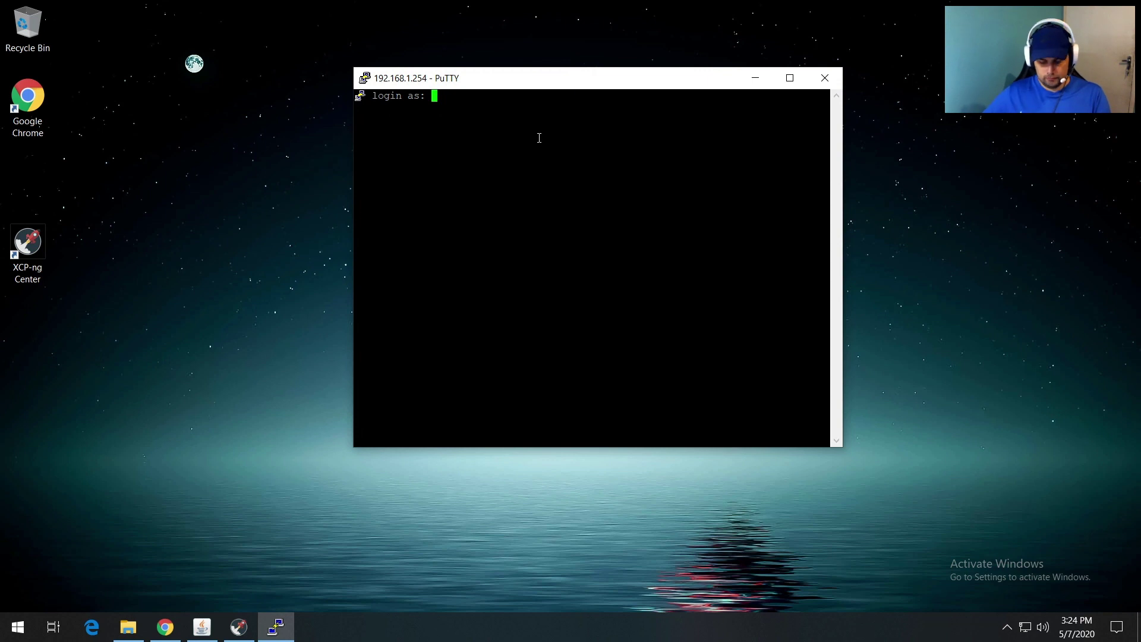
type("root")
key("Return")
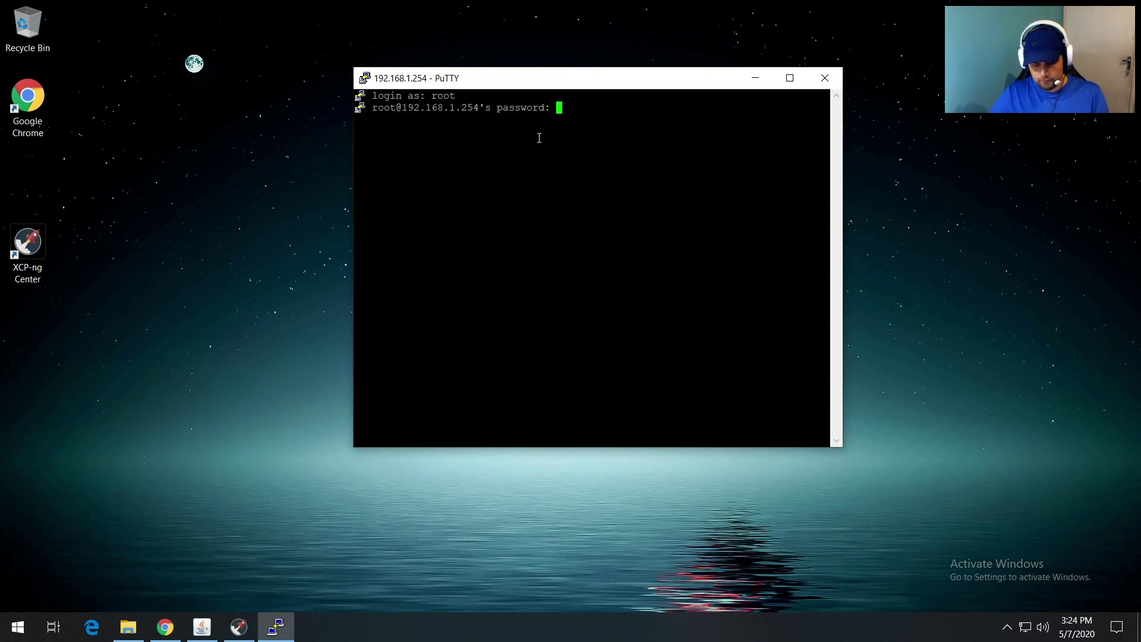
key("Return")
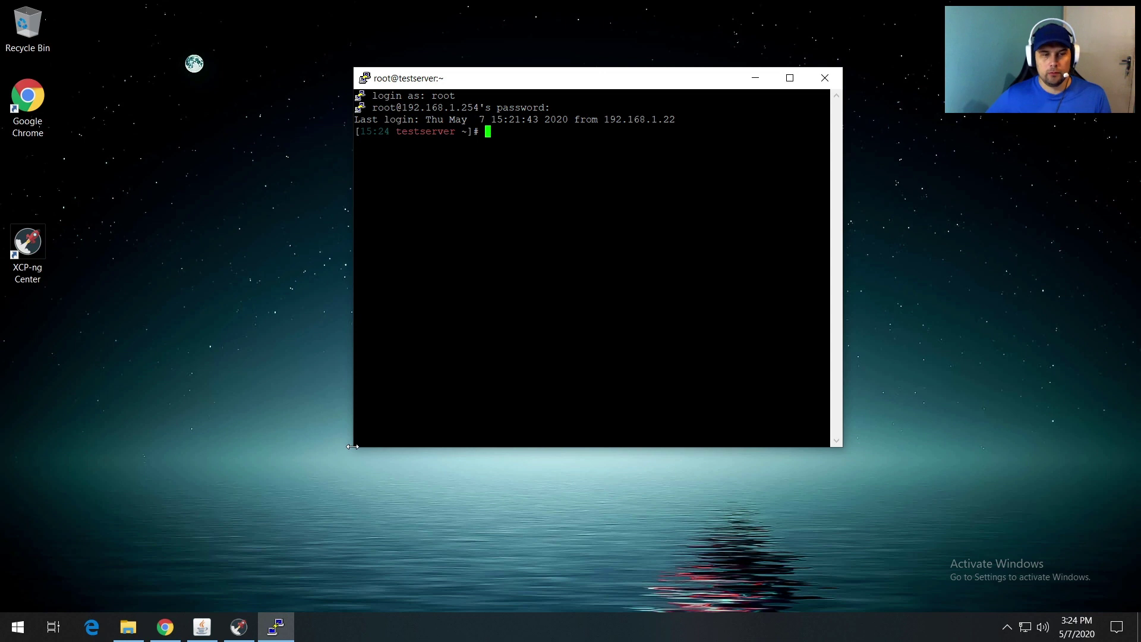
left_click_drag(353, 447, 288, 518)
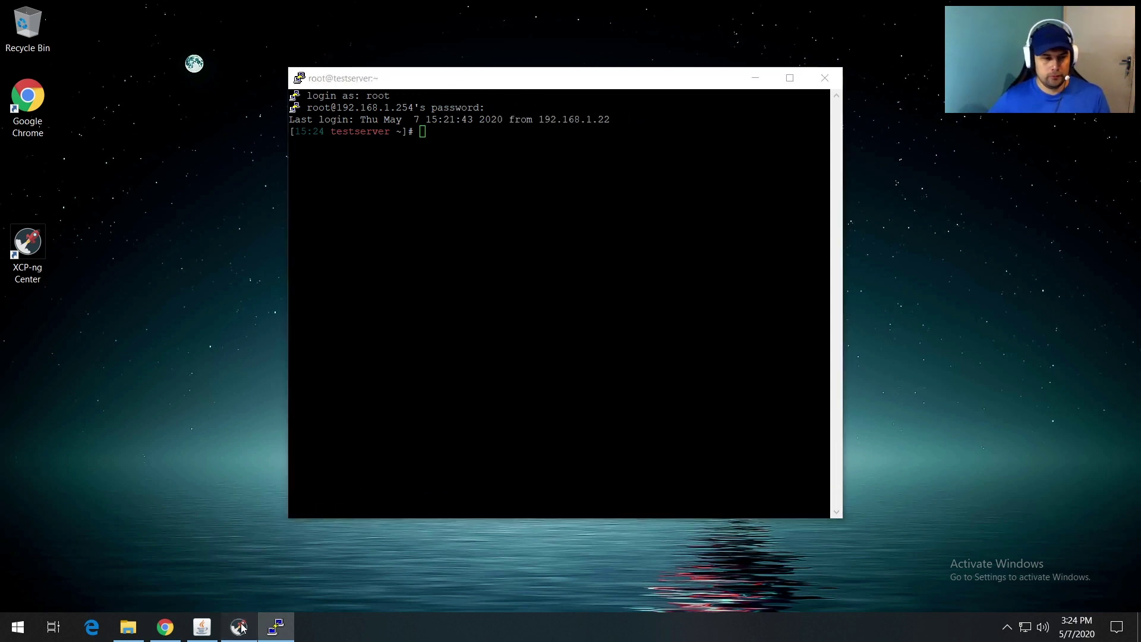
Step: Reconnect XCP-ng Center to testserver, then minimise it to return to the terminal
left_click(239, 627)
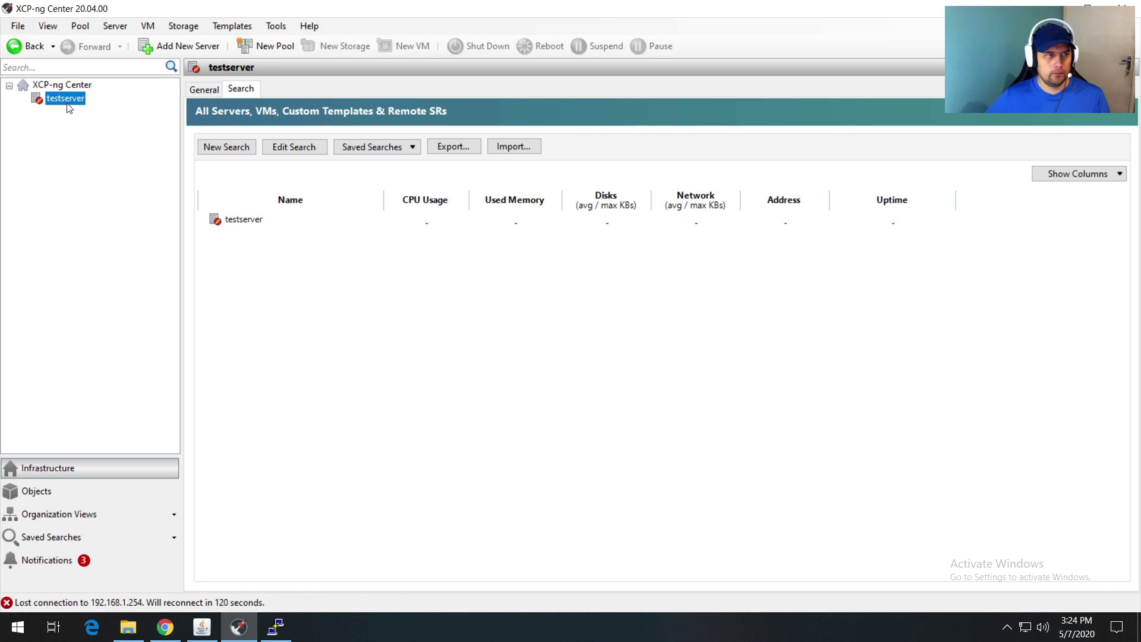
double_click(67, 101)
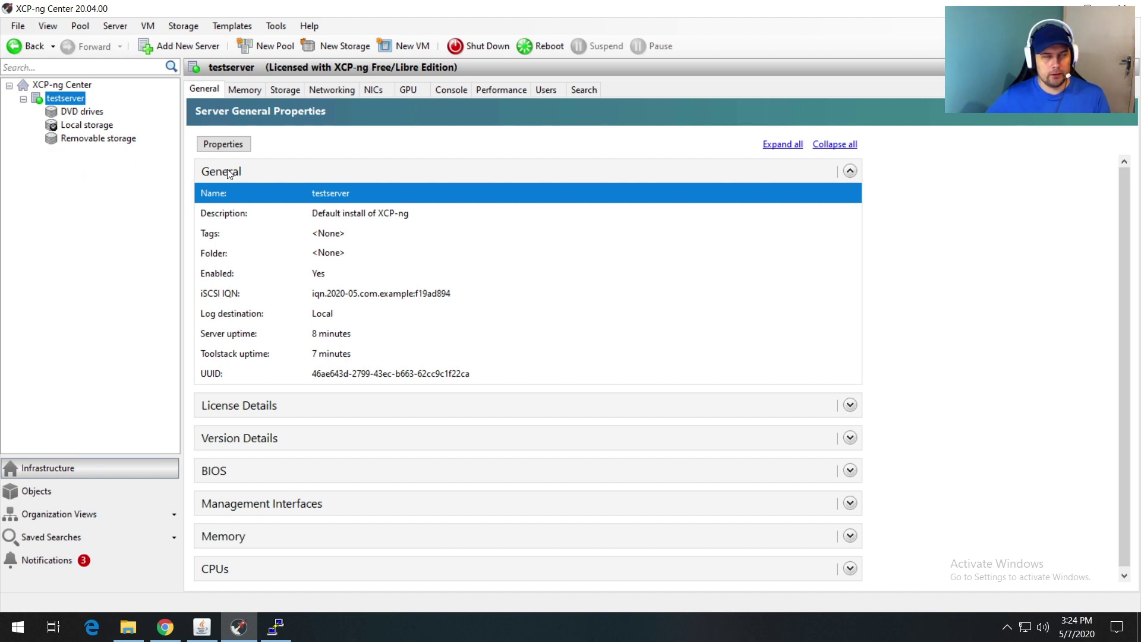
left_click(1123, 8)
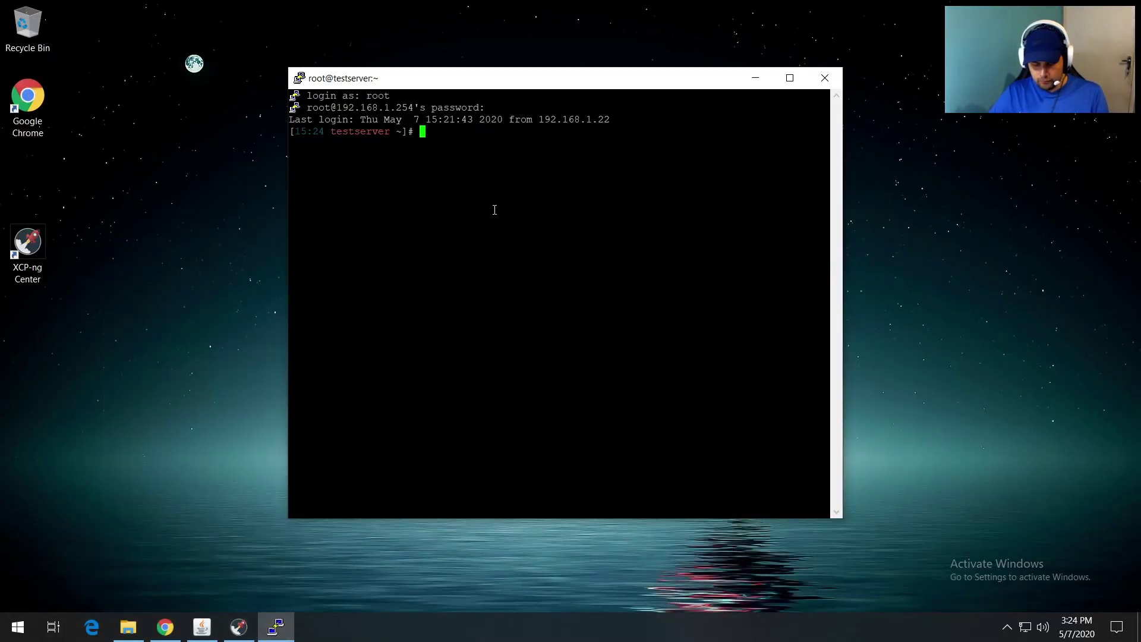
Step: Create /var/opt/ISO with mkdir, then verify the ISO folder in an ls -la listing of /var/opt
type("mkdir ")
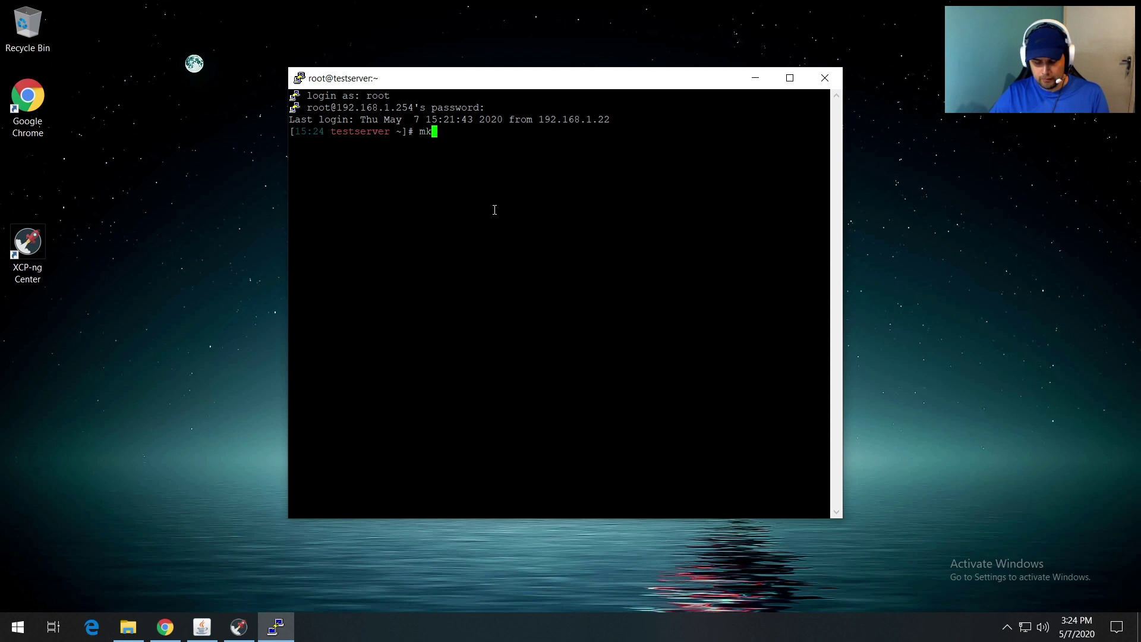
type("/var/opt/")
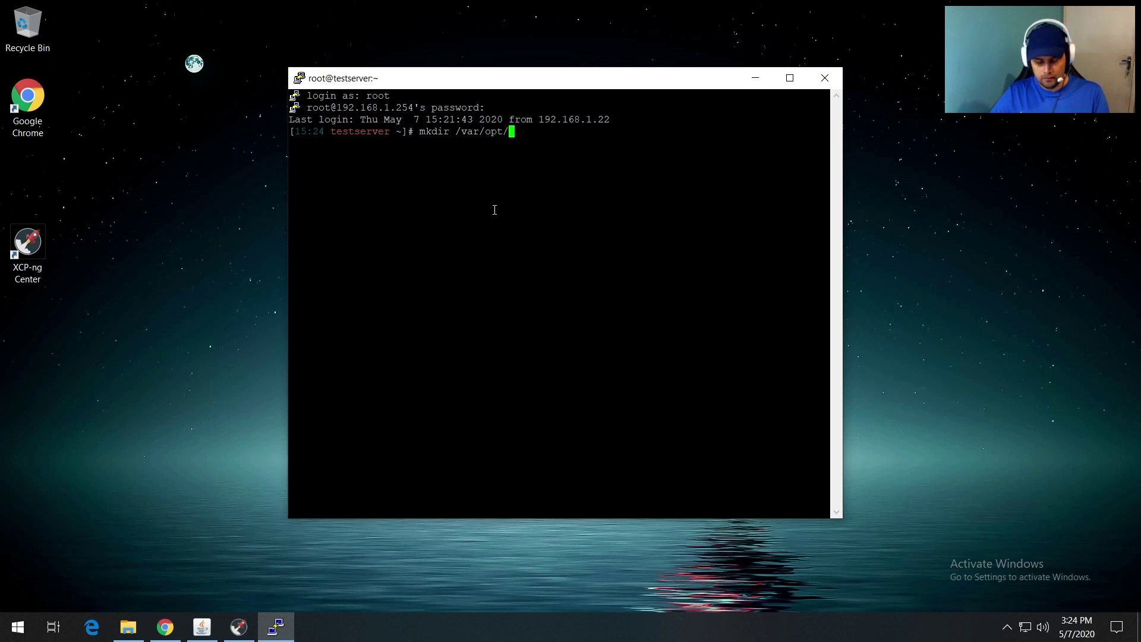
type("ISO")
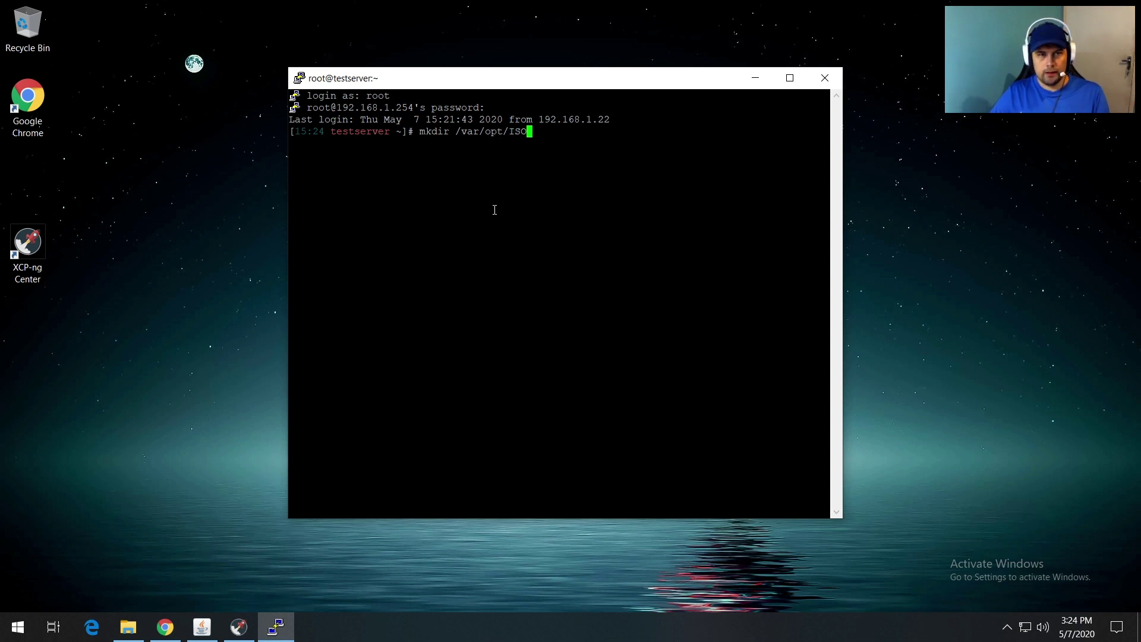
key("Return")
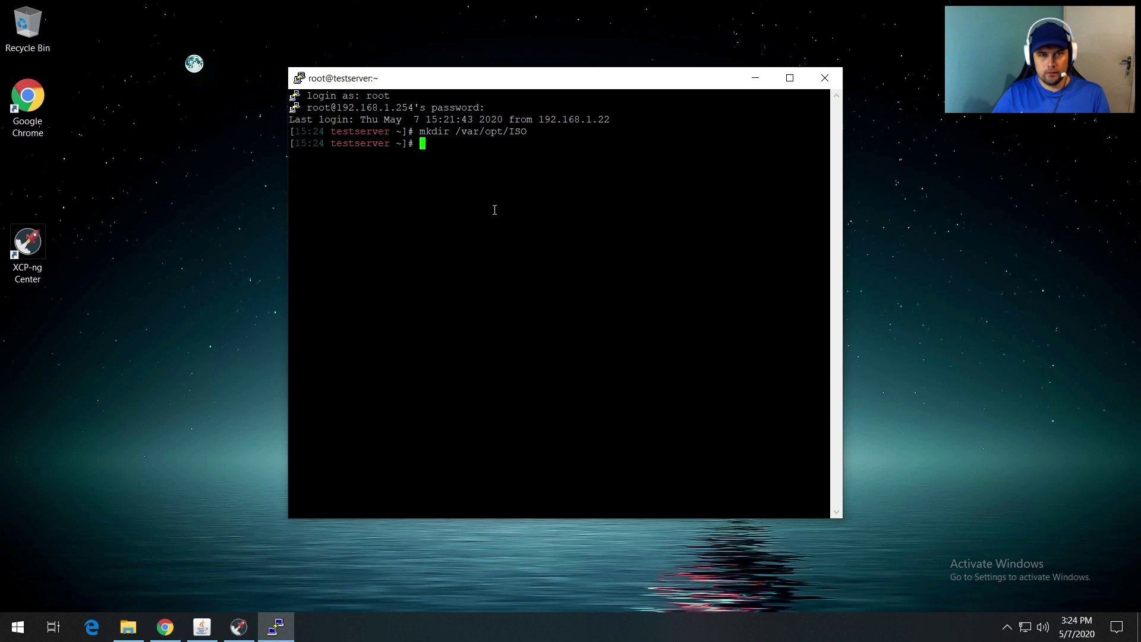
type("cd /v")
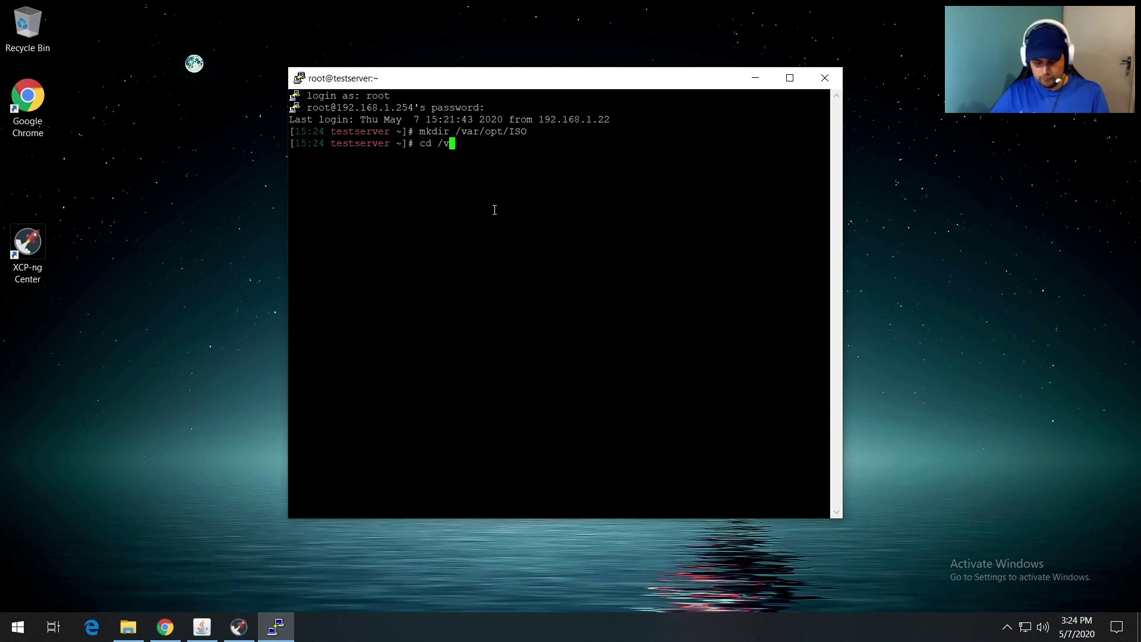
type("ar/opt/")
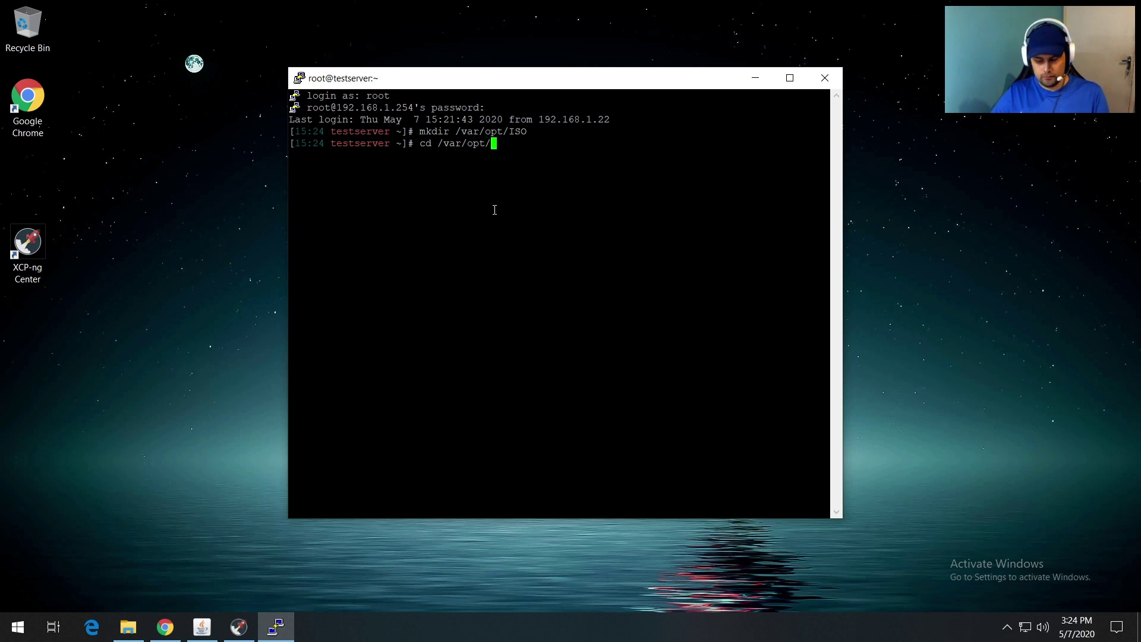
key("Return")
type("ls -la")
key("Return")
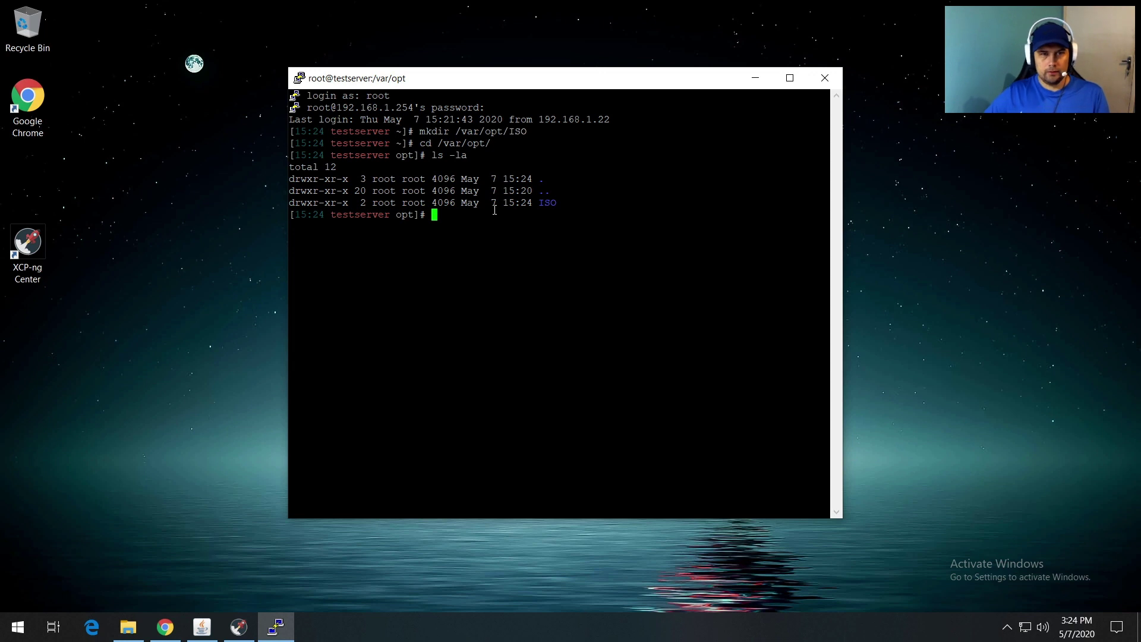
left_click_drag(537, 204, 555, 204)
left_click(558, 226)
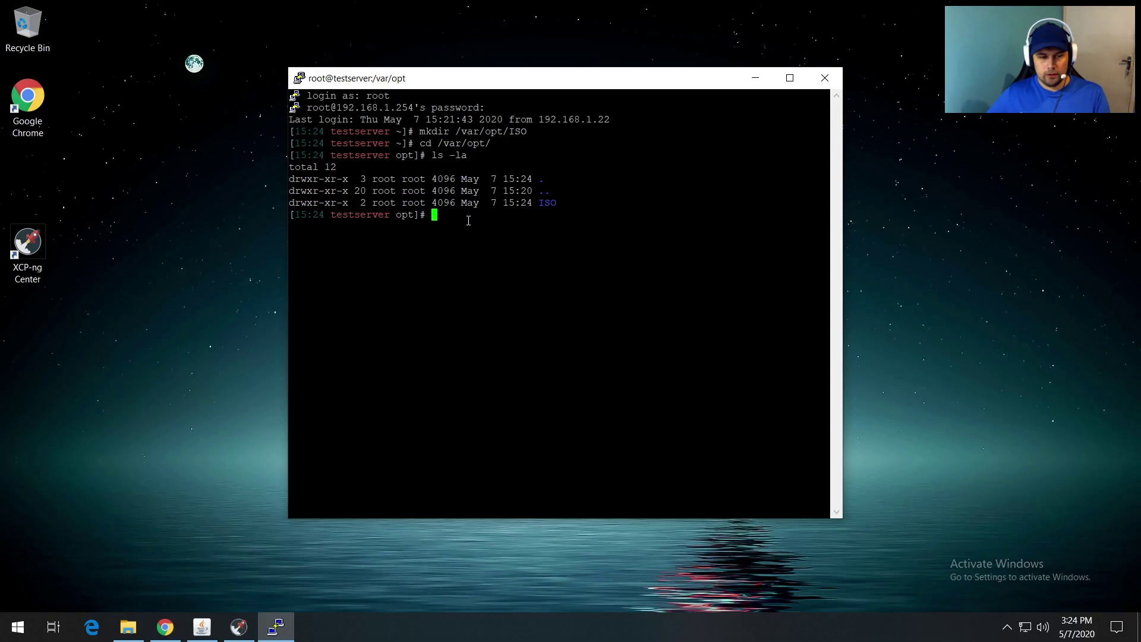
key("ctrl+Left")
key("ctrl+Right")
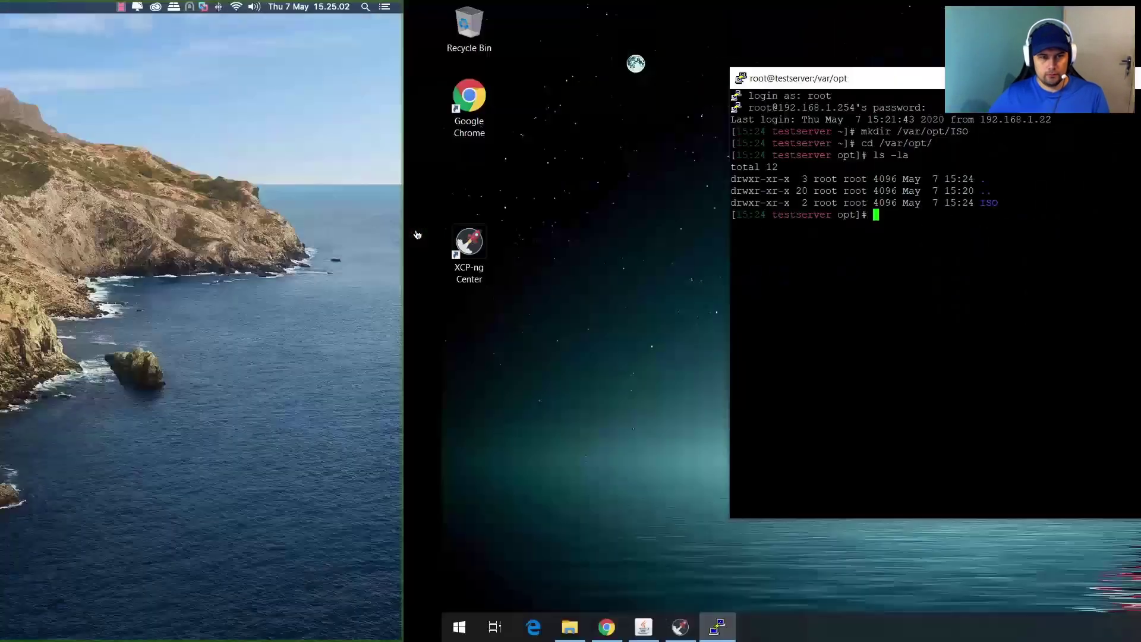
Step: In the root terminal, type 'xe sr-create name-label=ISO type=iso device-config:location=/var/opt/ISO' without running it
left_click(233, 627)
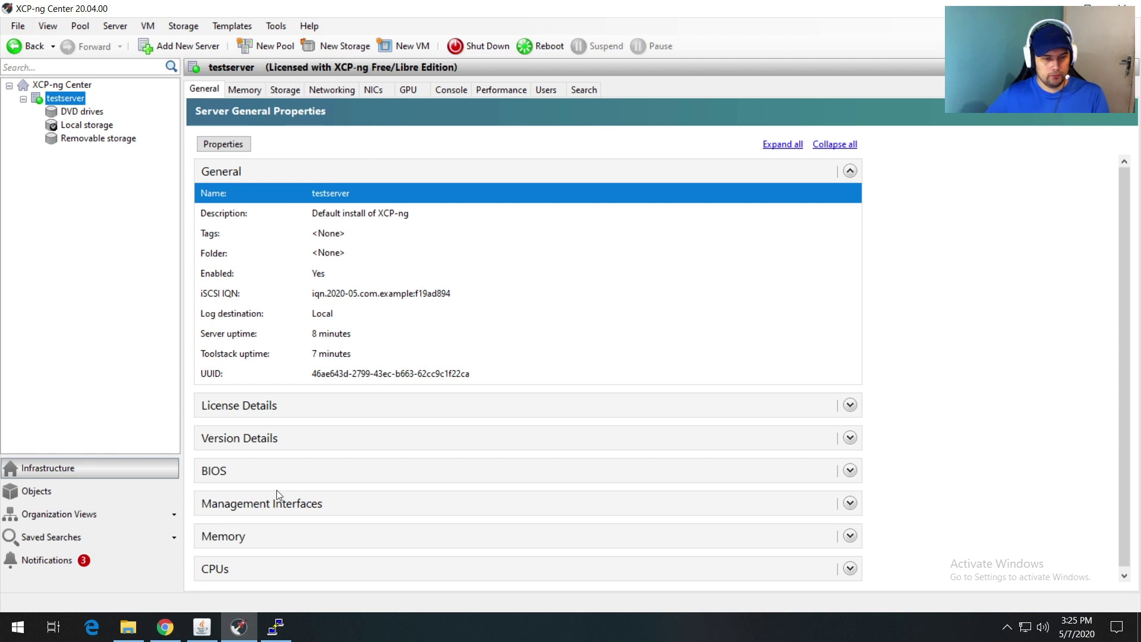
left_click(279, 619)
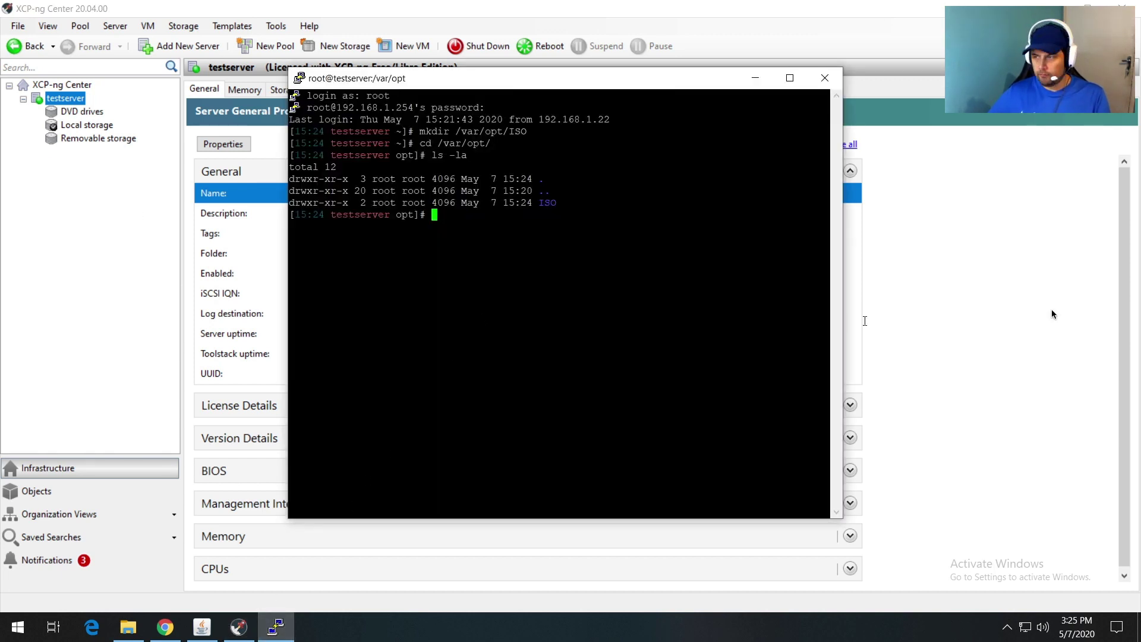
type("xe sr-create")
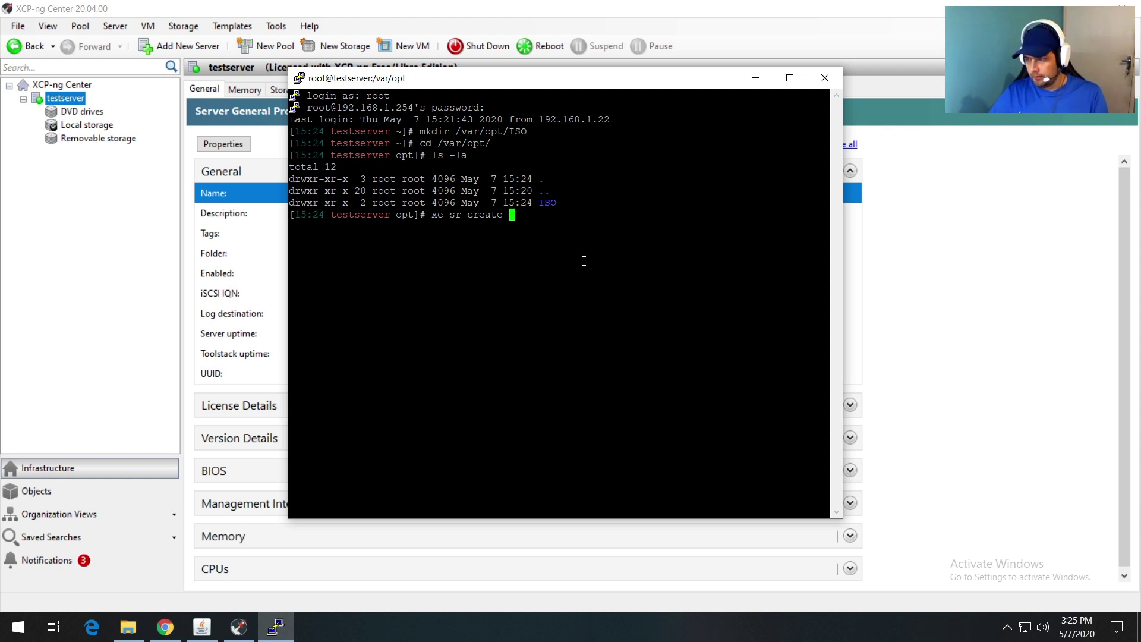
type("name")
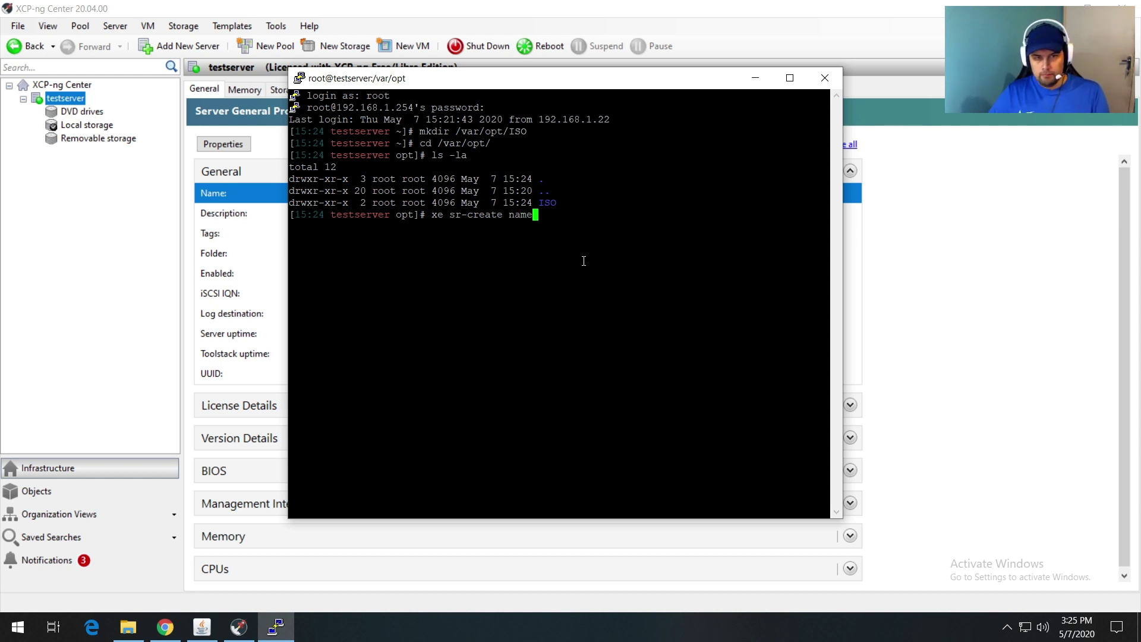
type("-label")
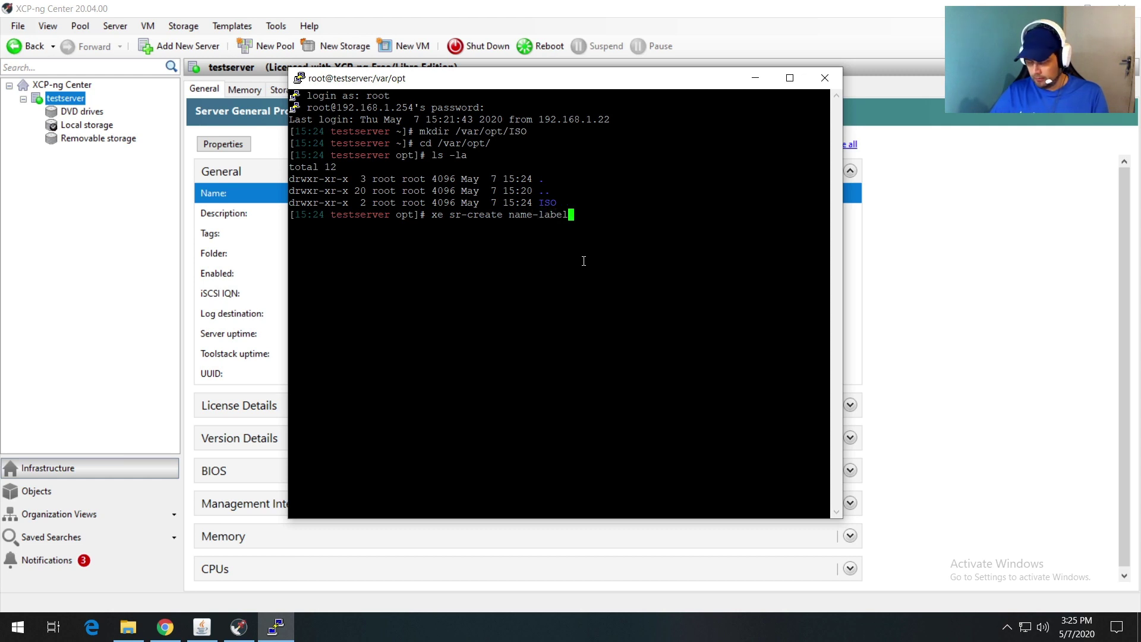
type("=ISO")
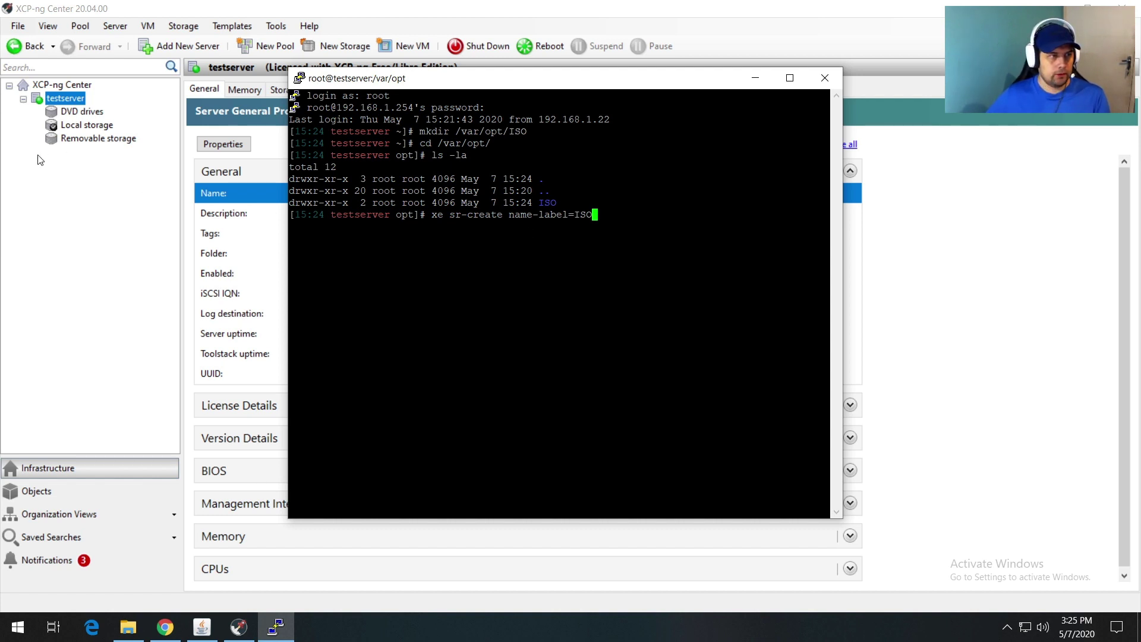
type("type")
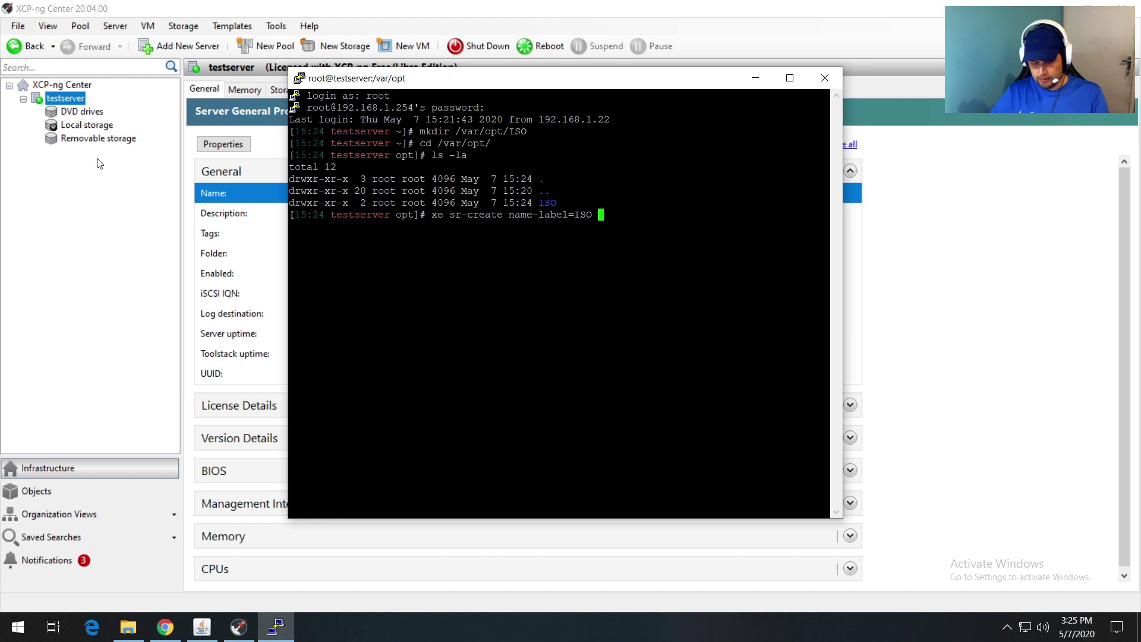
type("=")
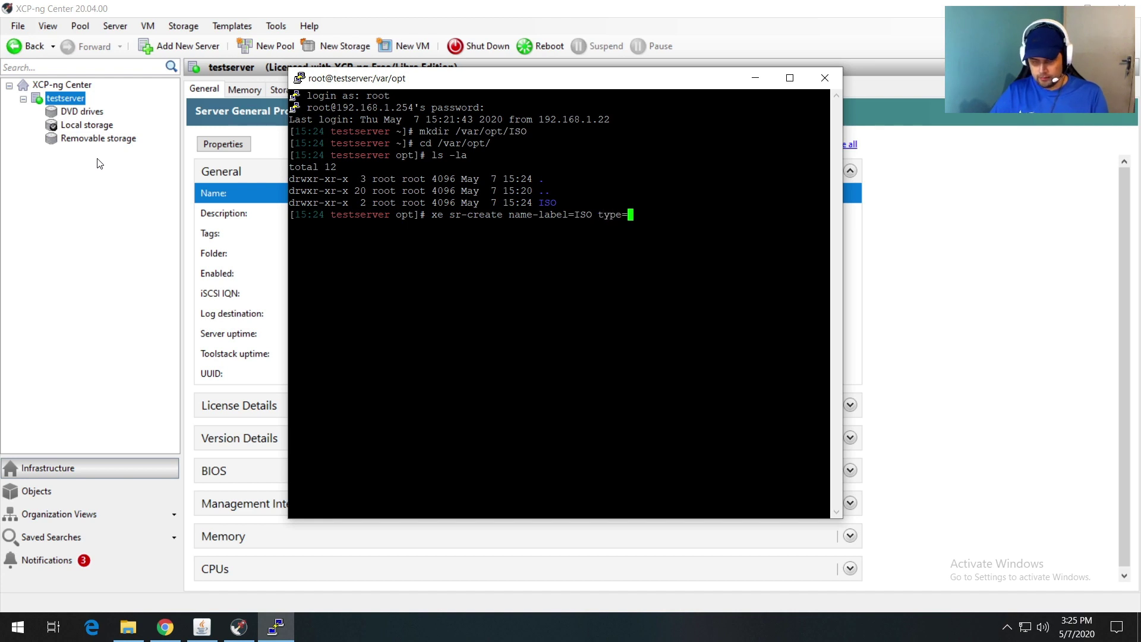
type("iso")
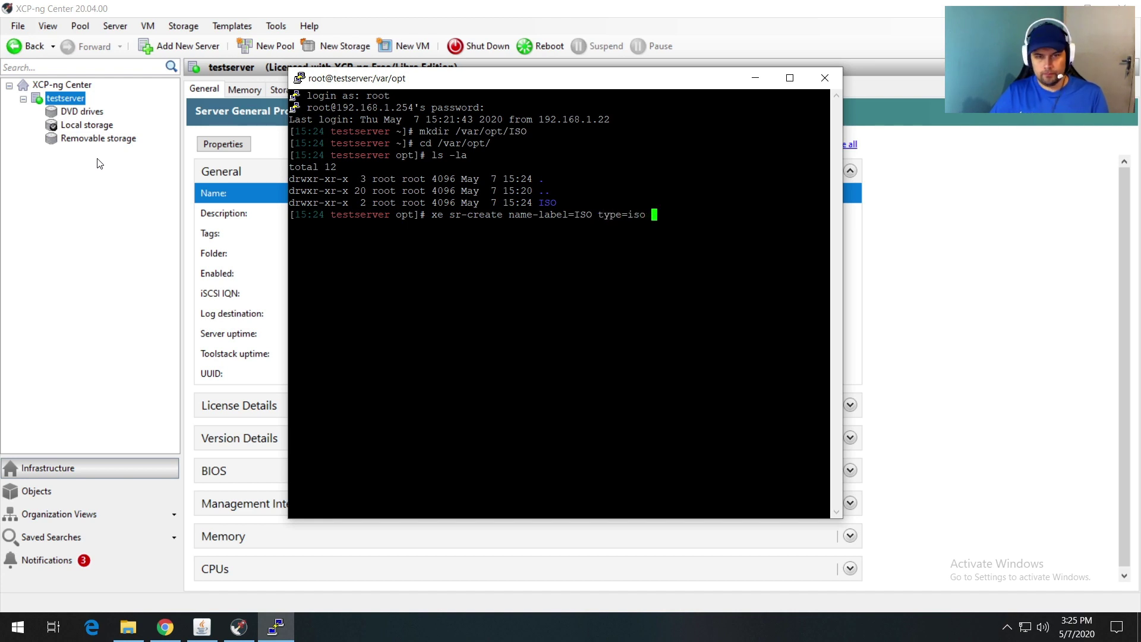
type(" dev")
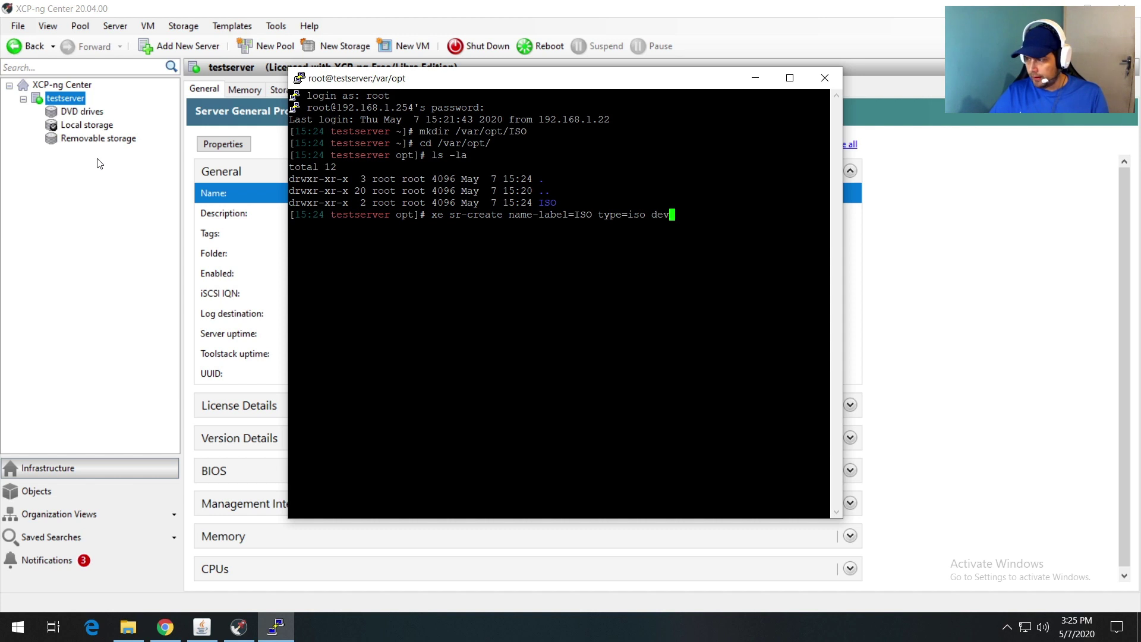
type("ice-config:")
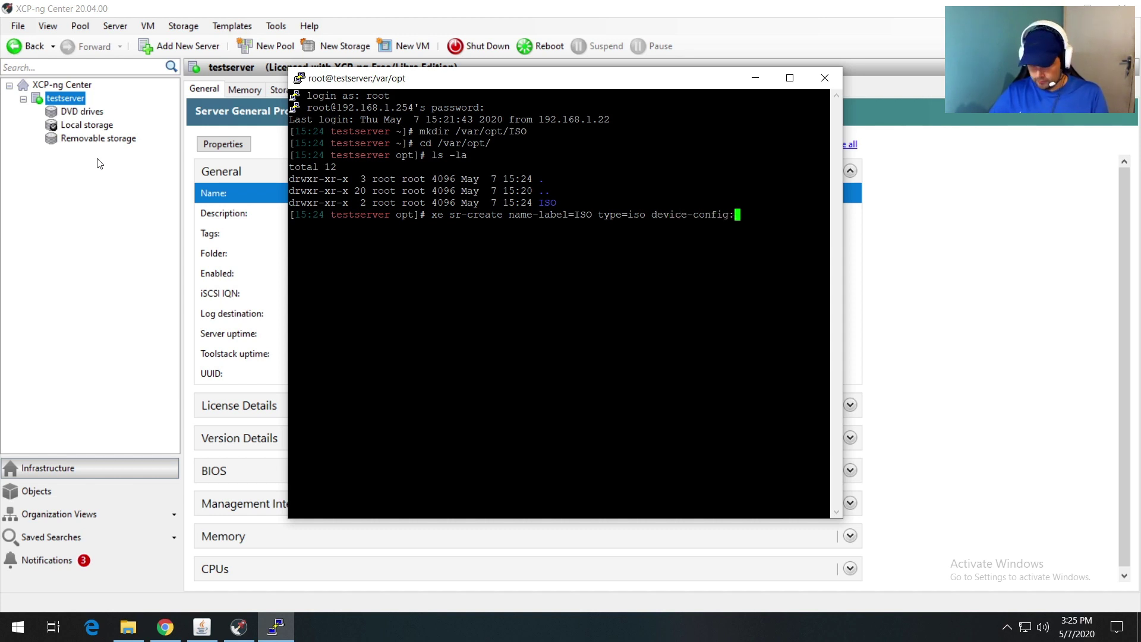
type("locatio")
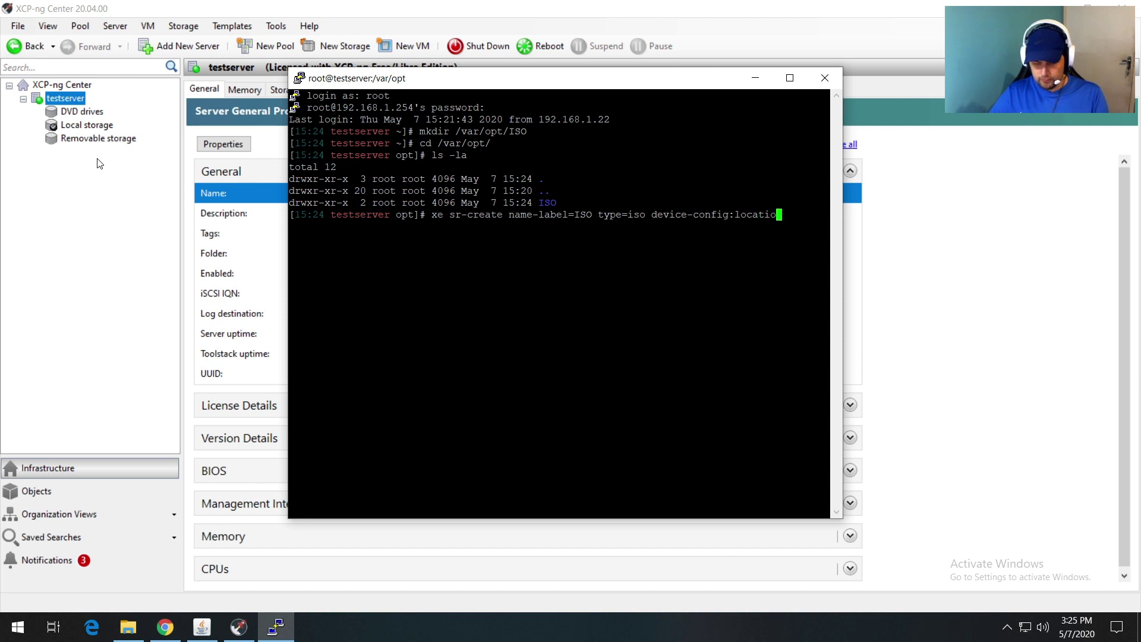
type("n=")
type("/v")
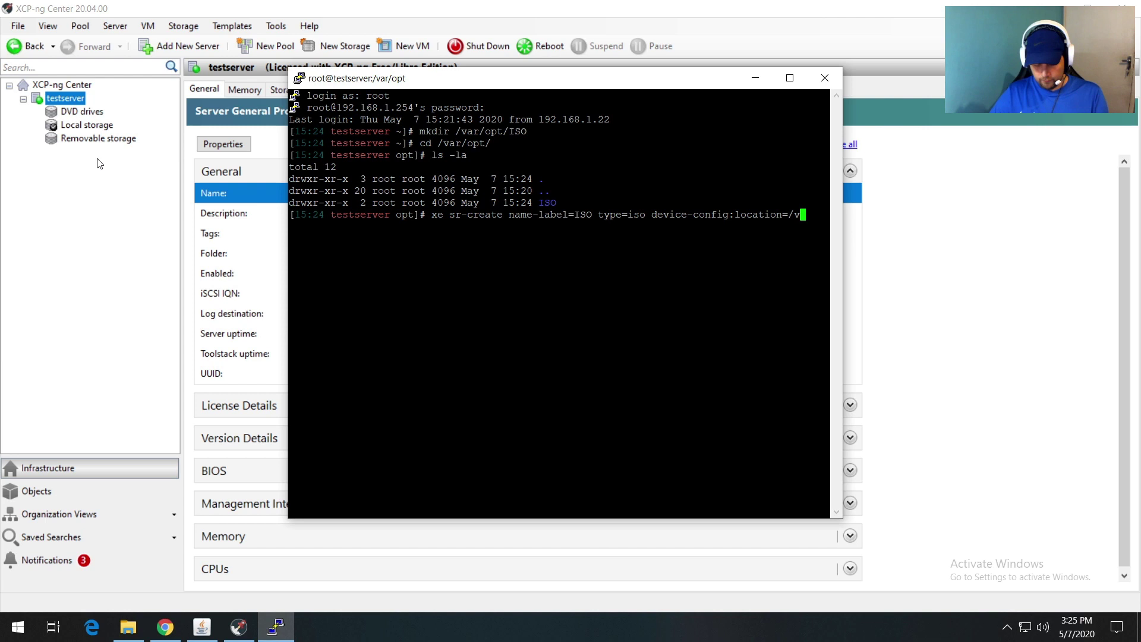
type("ar/opt/")
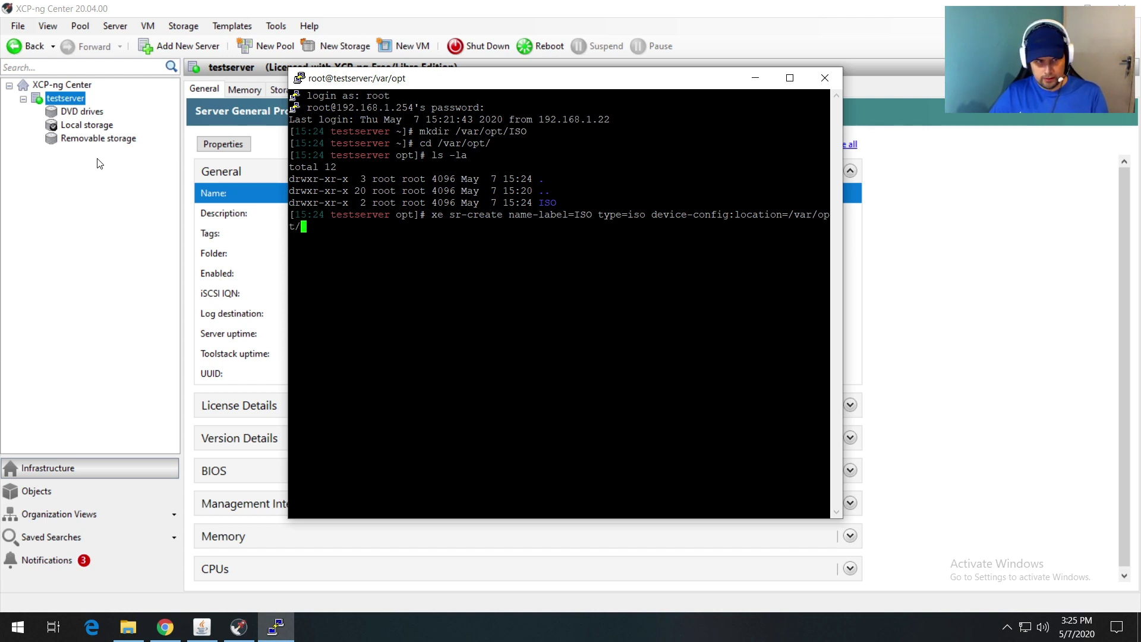
type("ISO")
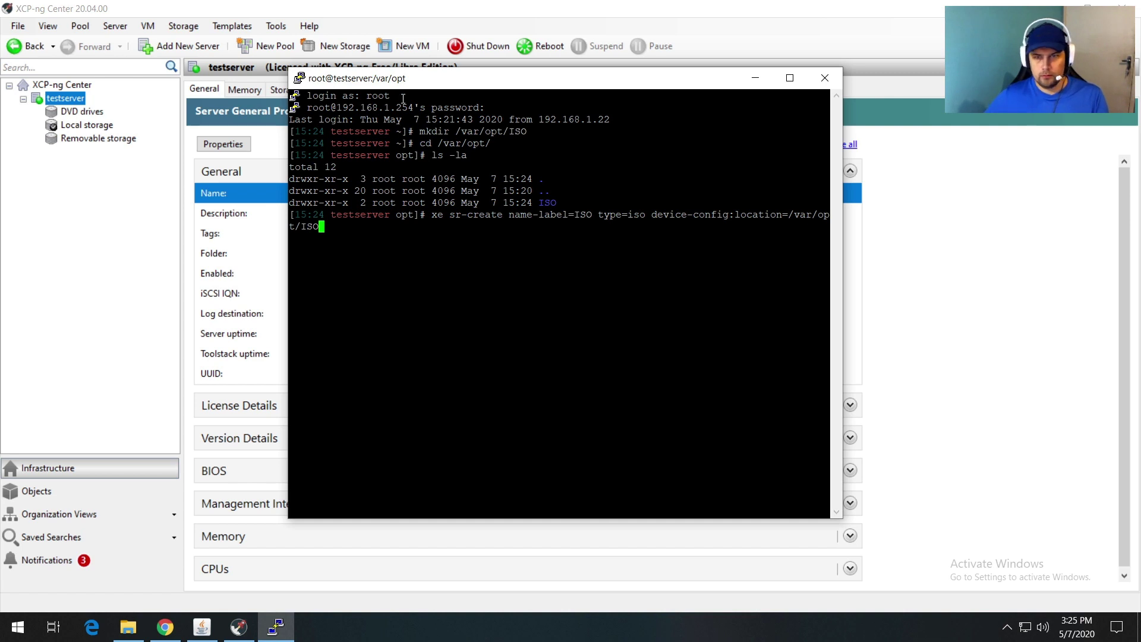
Step: Widen PuTTY, append 'device-config:legacy_mode=true content-type=iso', run it, and select the returned UUID
left_click_drag(843, 244, 1036, 261)
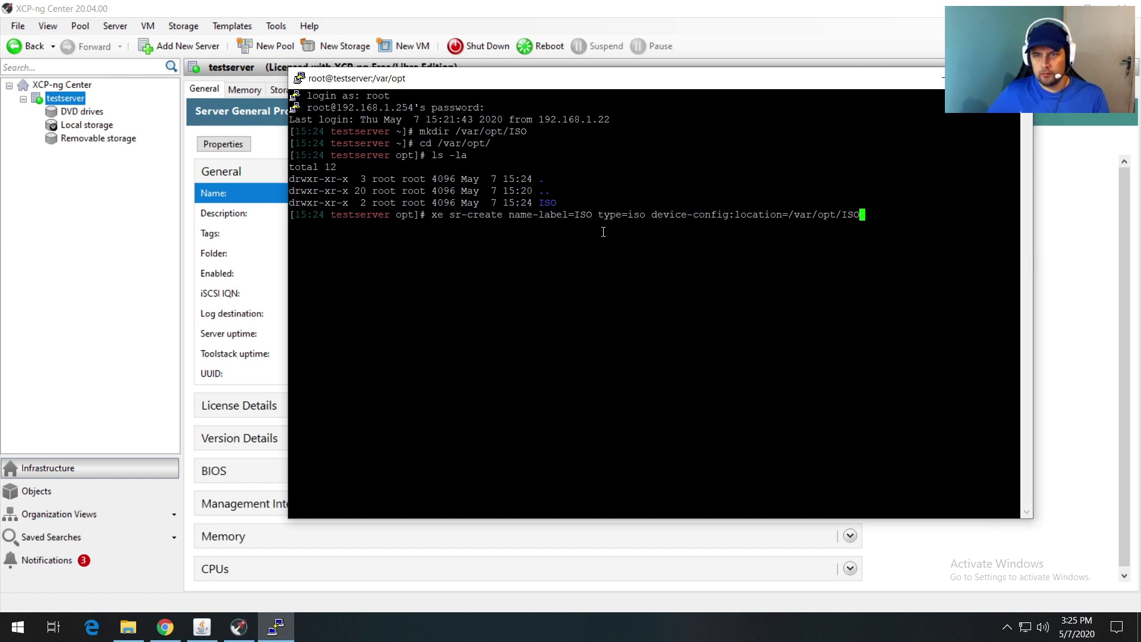
left_click_drag(282, 229, 164, 221)
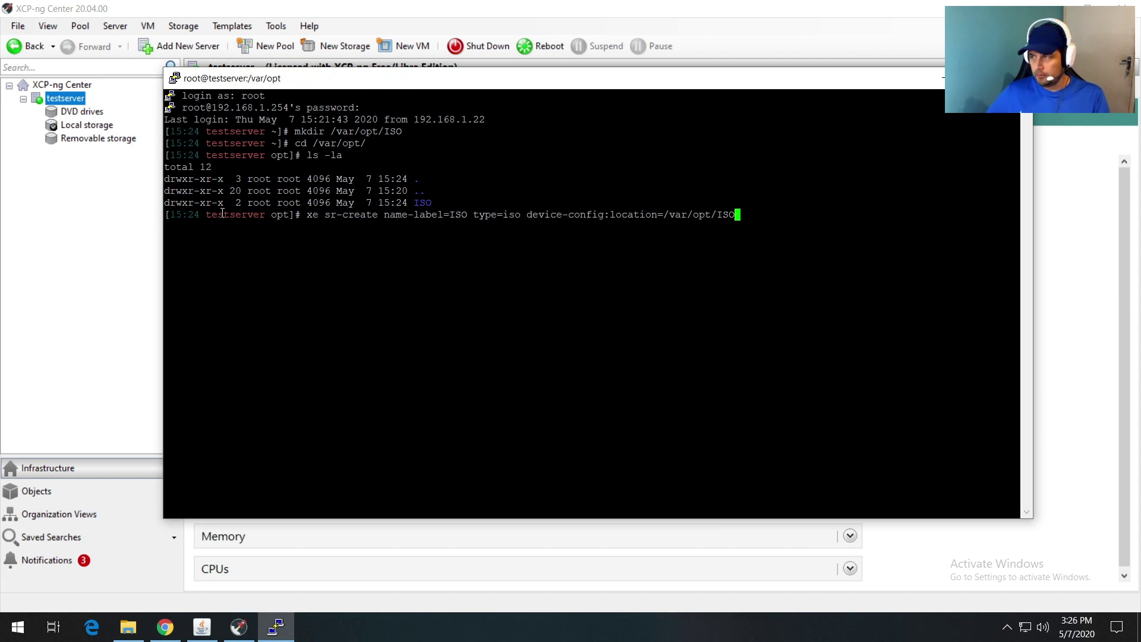
type("device")
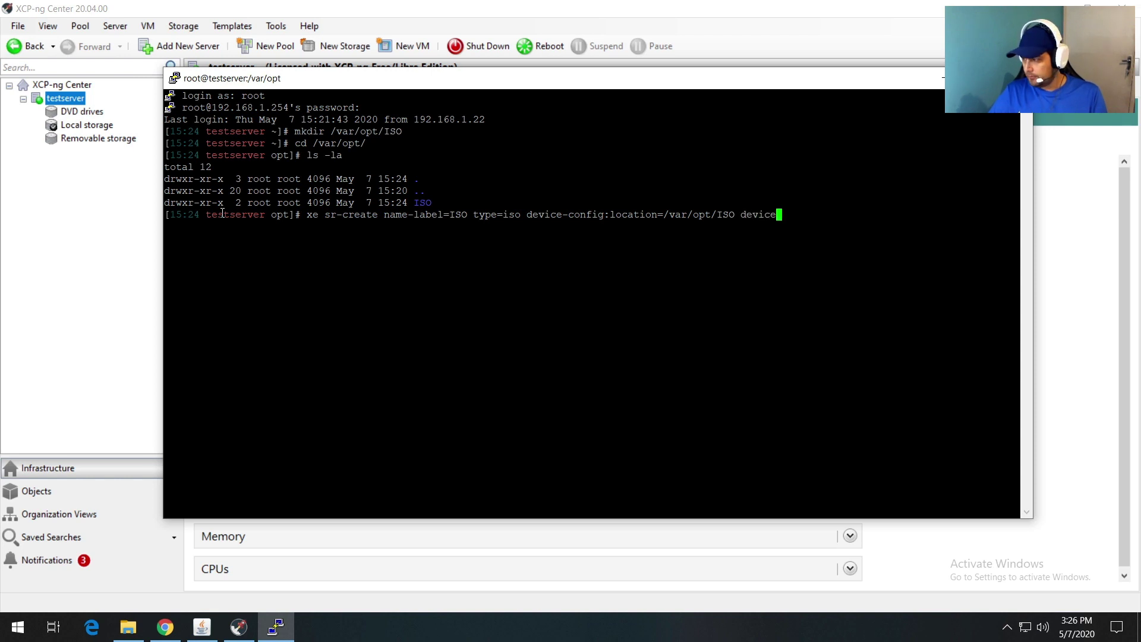
type("-config:")
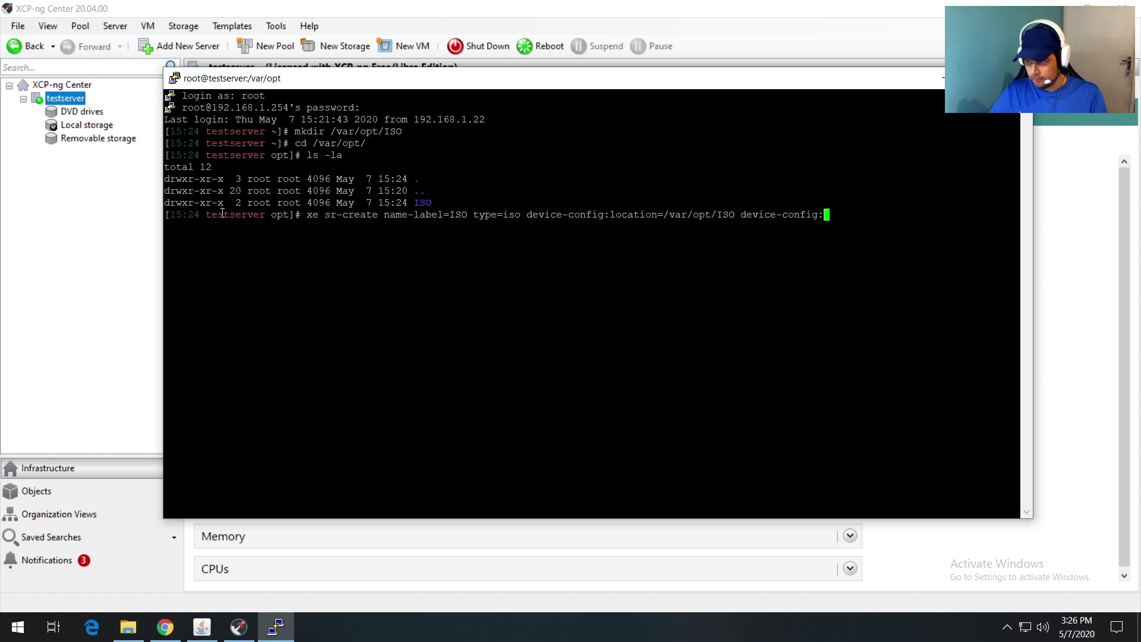
type("legacy")
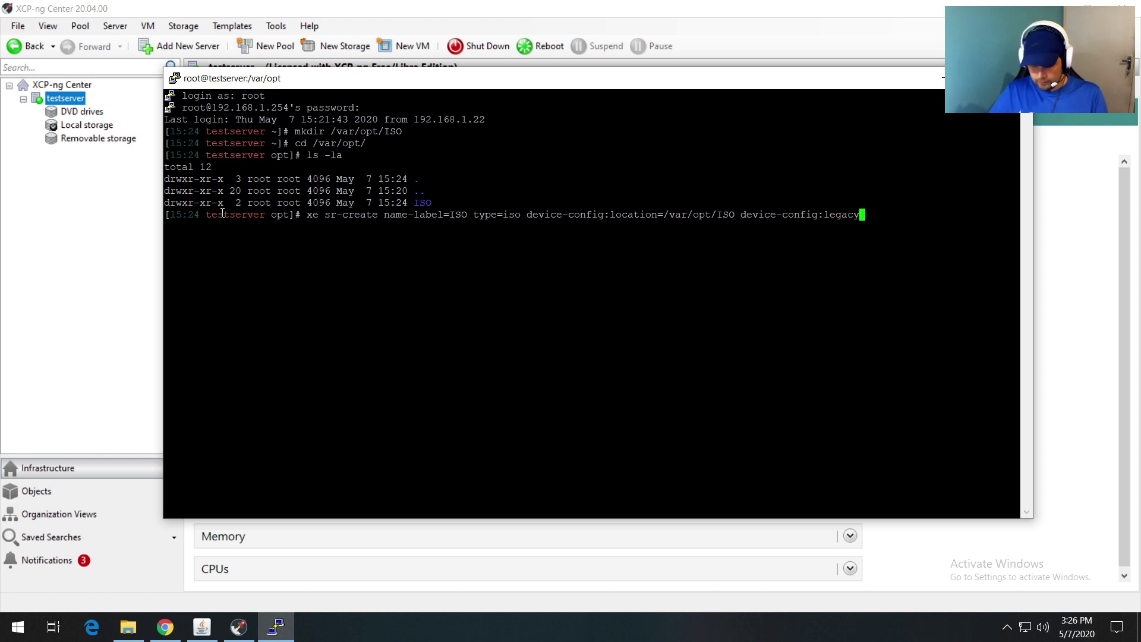
type("_mode")
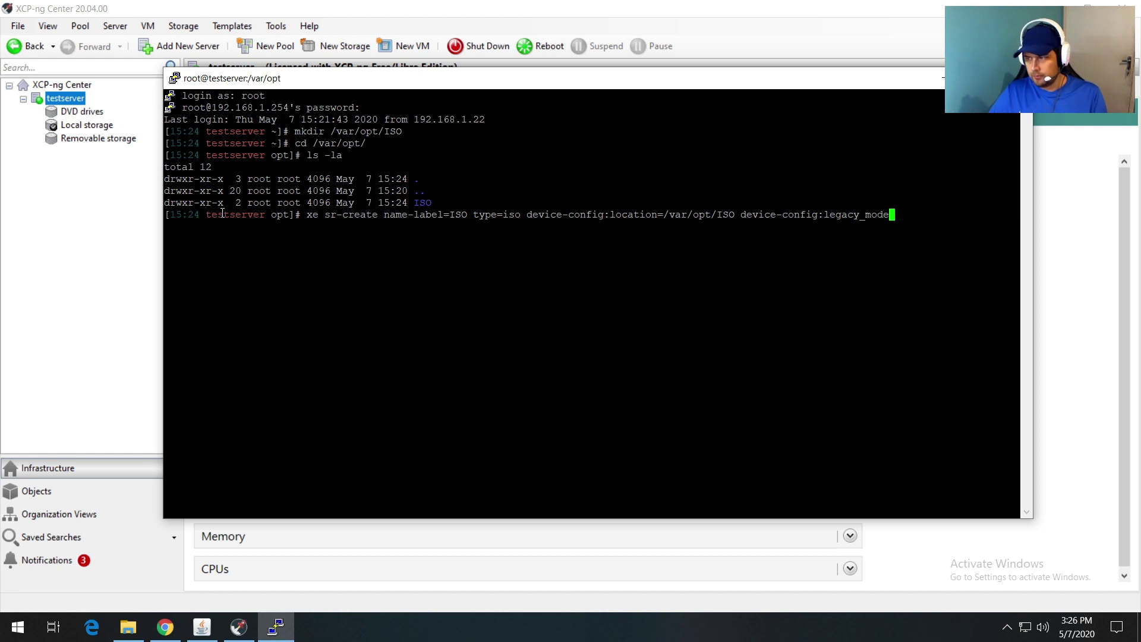
type("=tru")
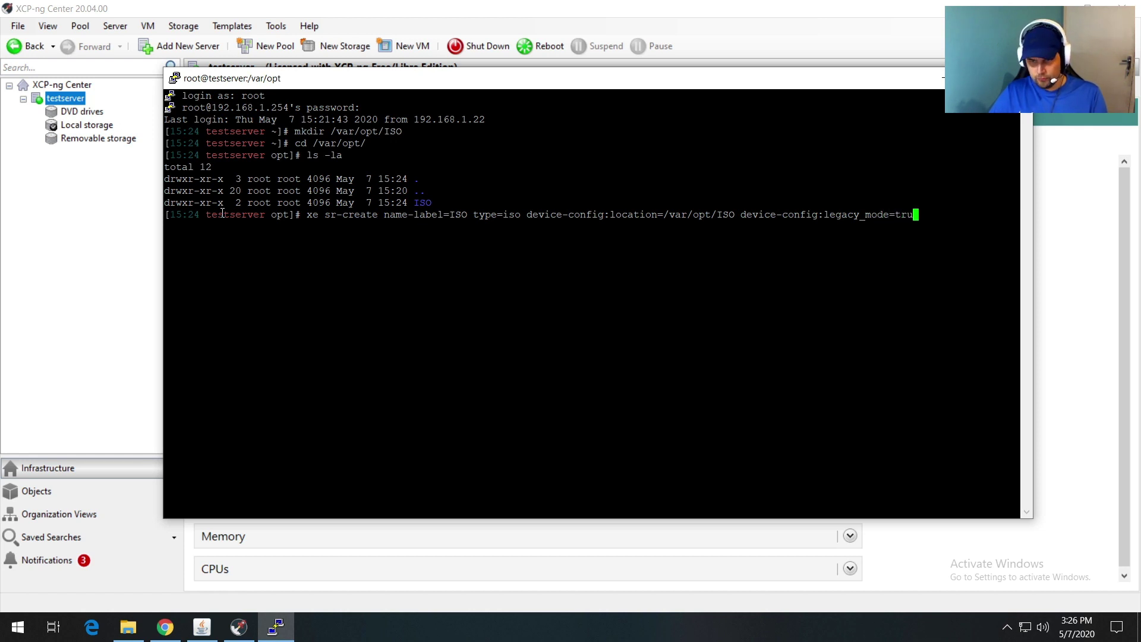
type("e ")
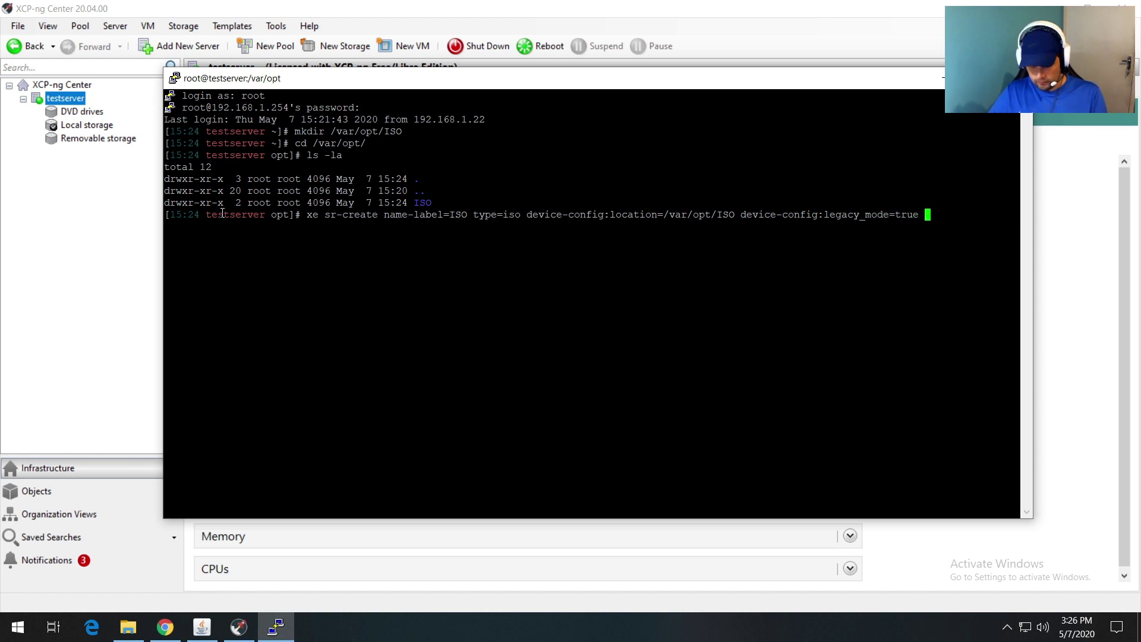
type("content-type=")
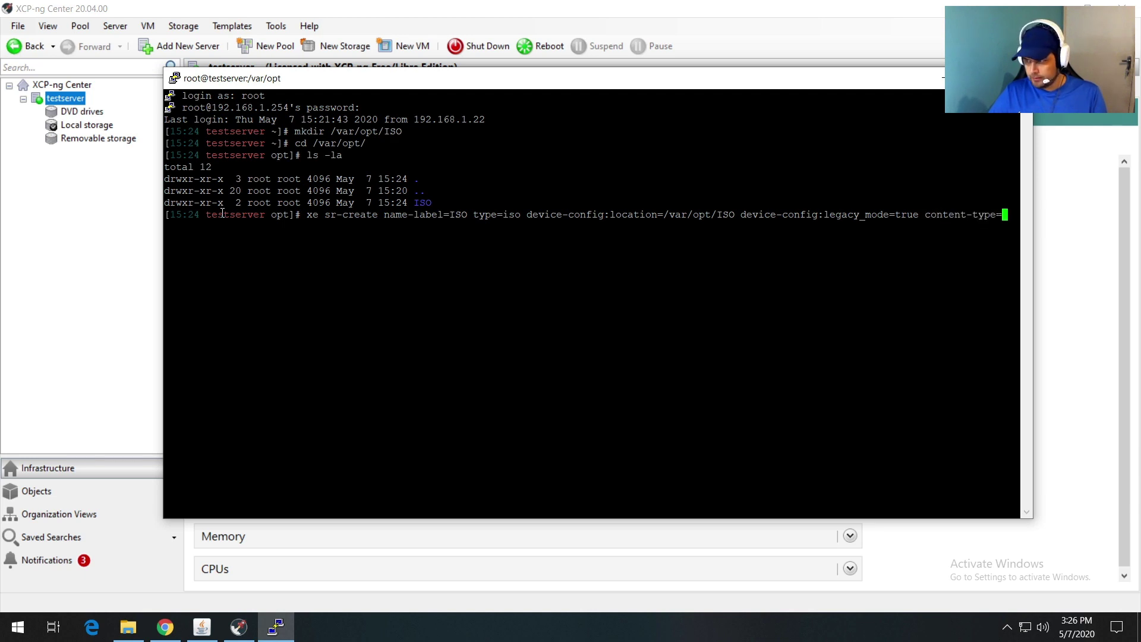
type("iso")
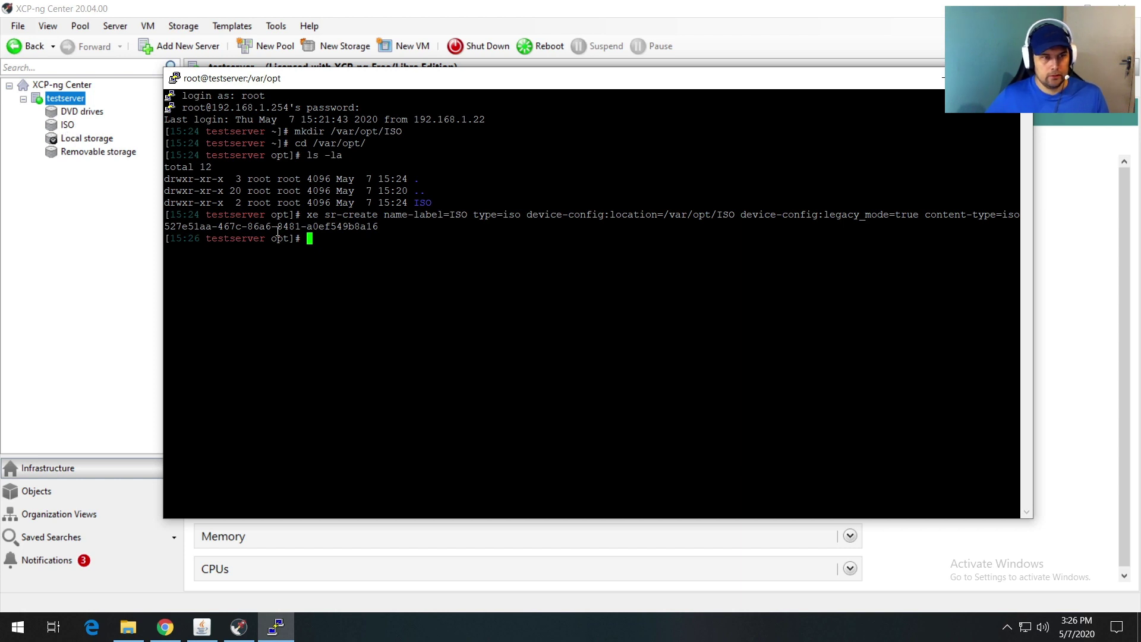
left_click_drag(389, 226, 161, 222)
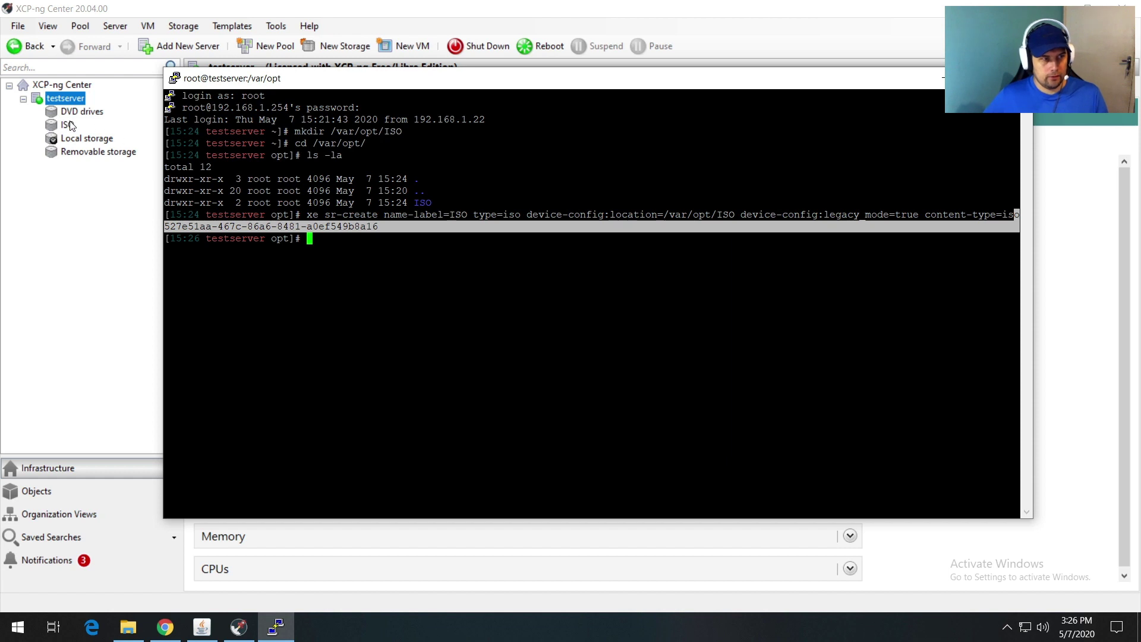
left_click(343, 245)
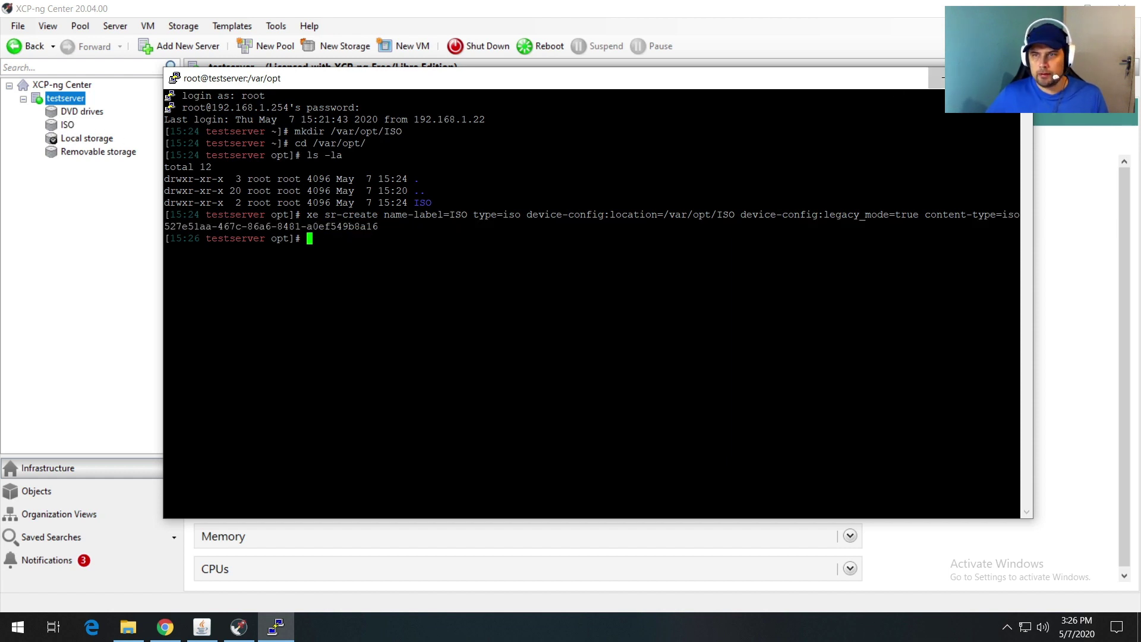
Step: Select the ISO repository in XCP-ng Center and rescan its Storage list, which stays empty
left_click(942, 77)
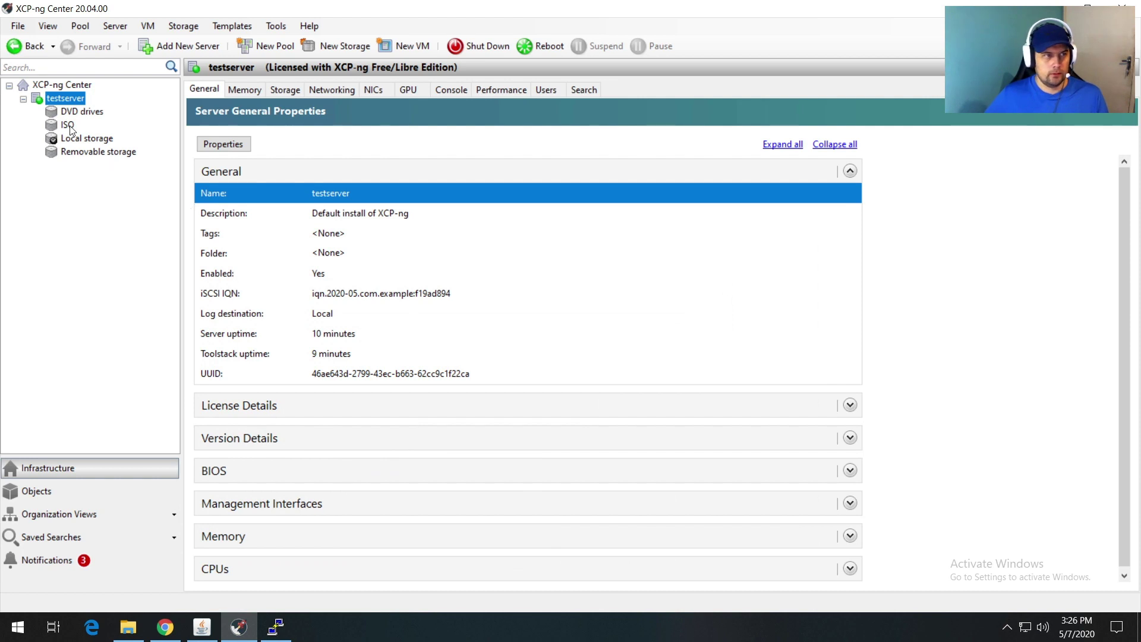
left_click(70, 127)
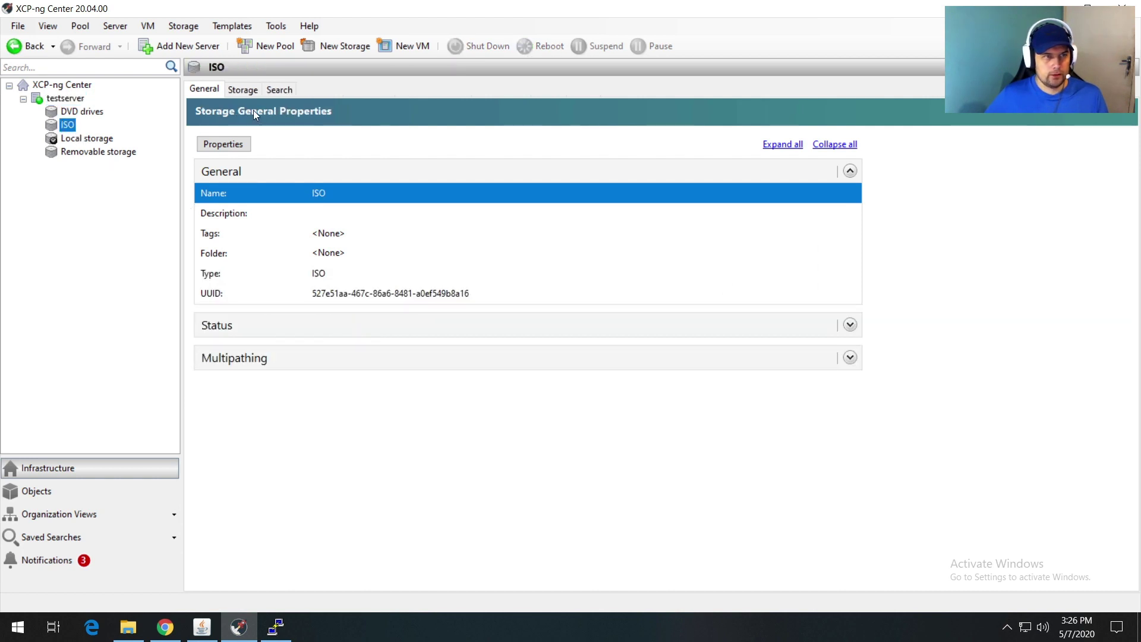
left_click(241, 91)
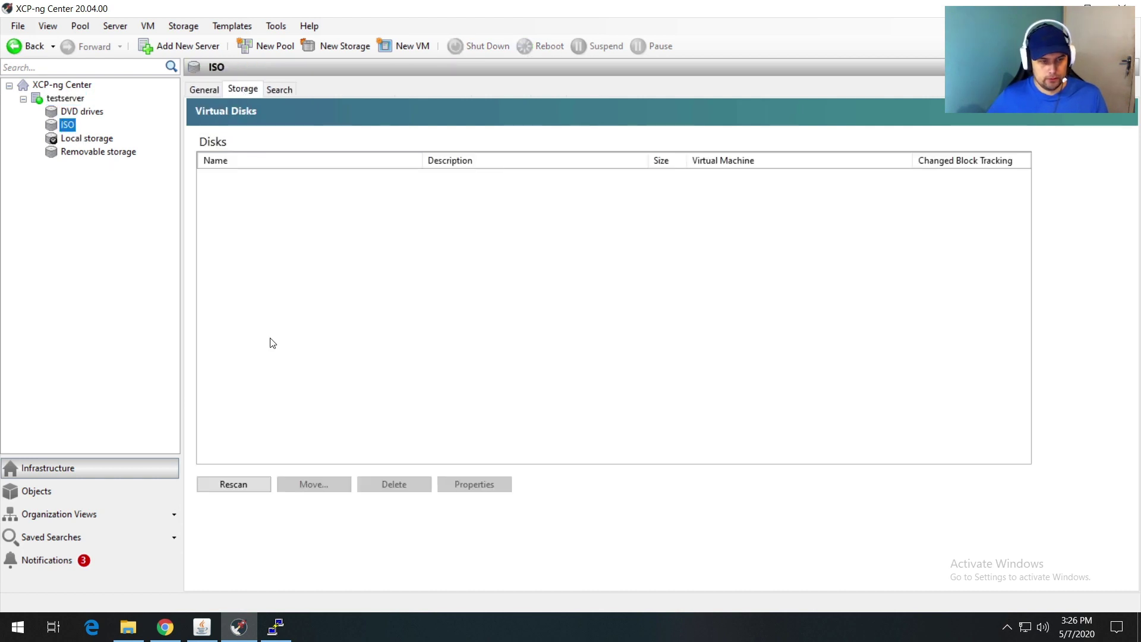
left_click(227, 484)
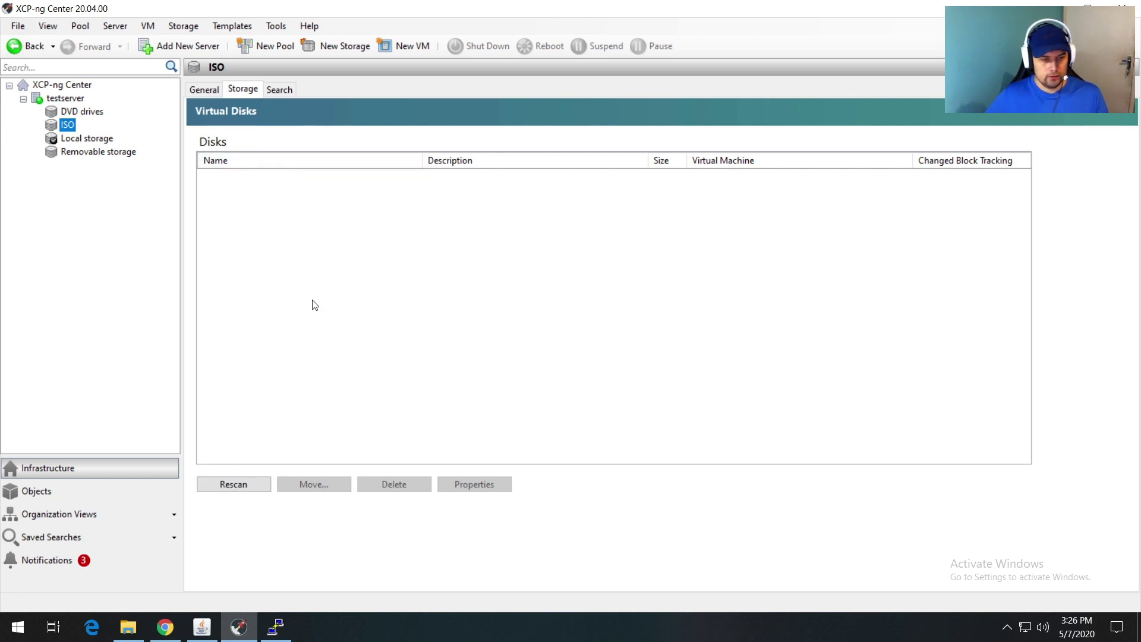
left_click(173, 627)
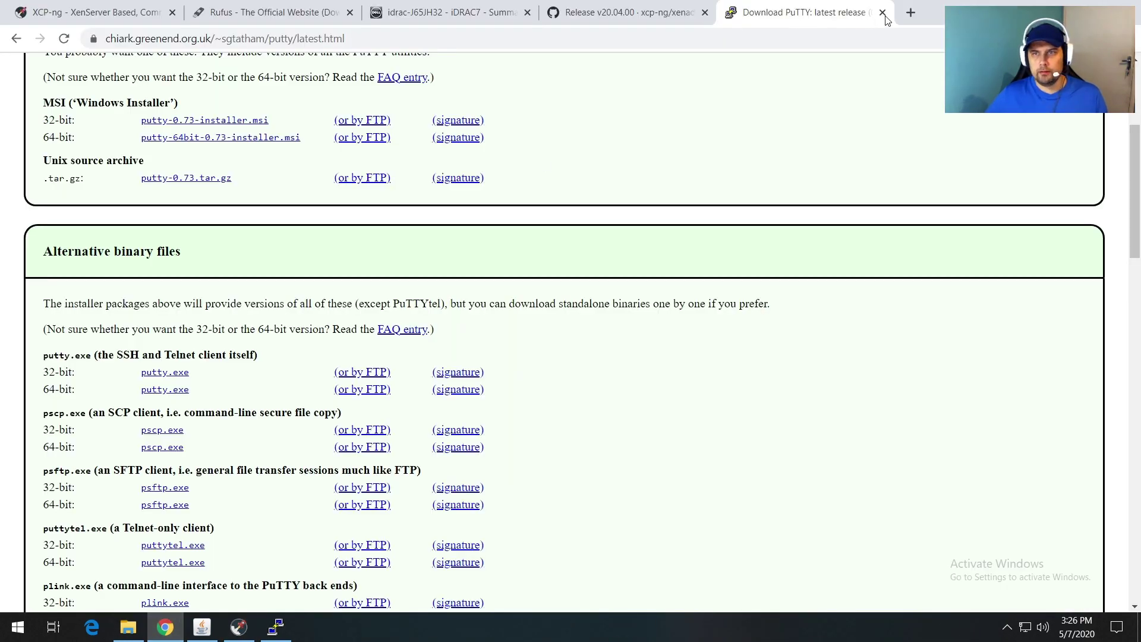
Step: Close the PuTTY and GitHub tabs and search Google for winscp in a new tab
left_click(882, 12)
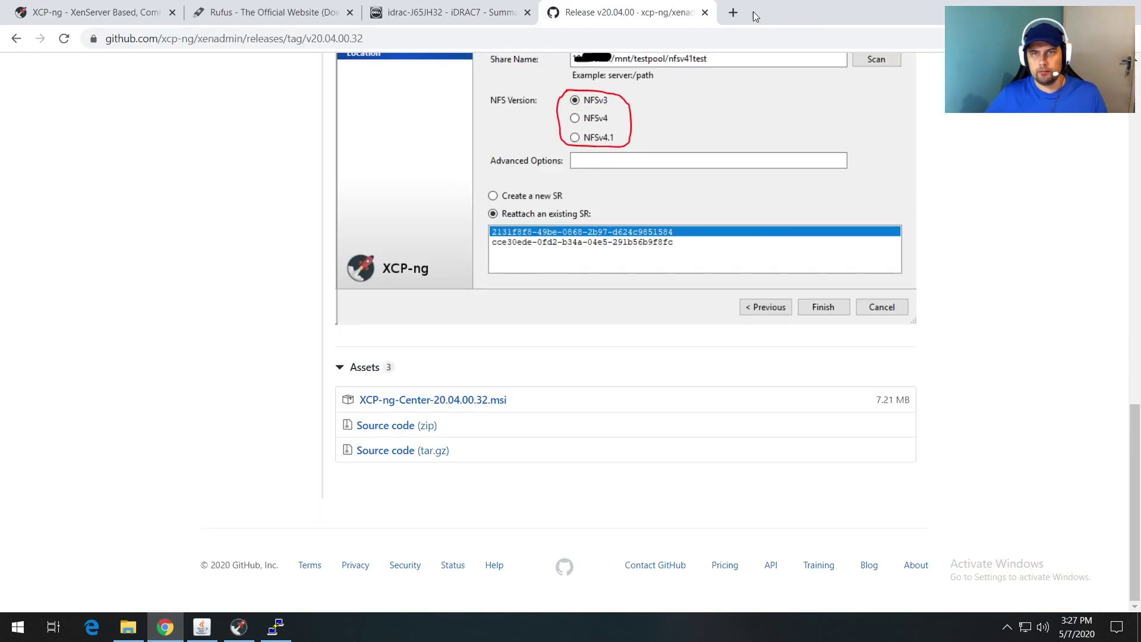
left_click(704, 12)
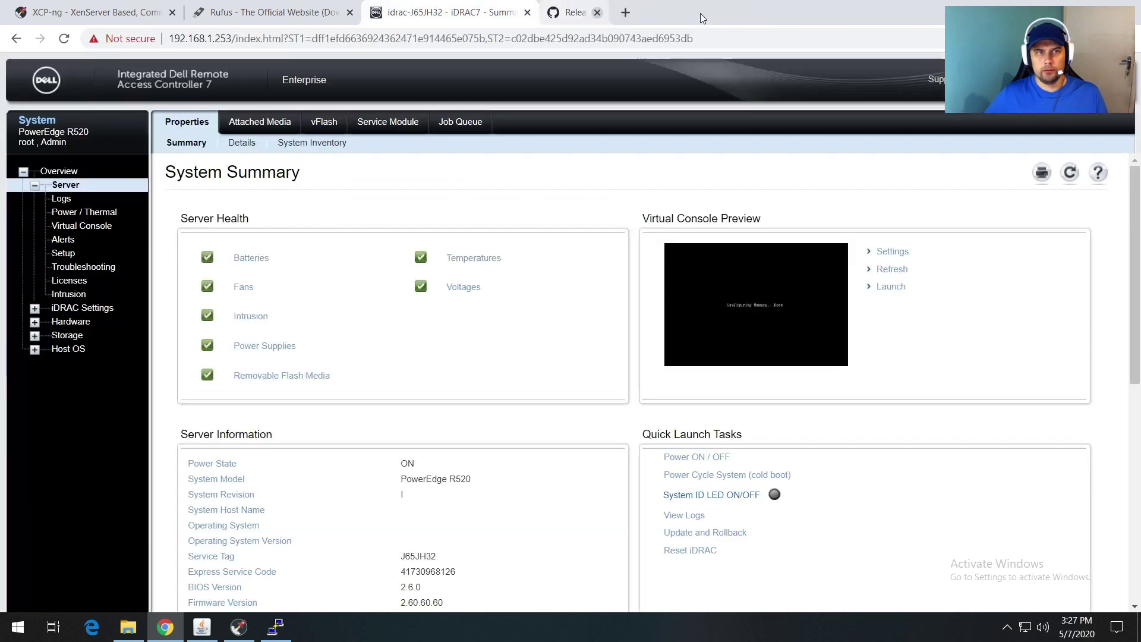
left_click(556, 13)
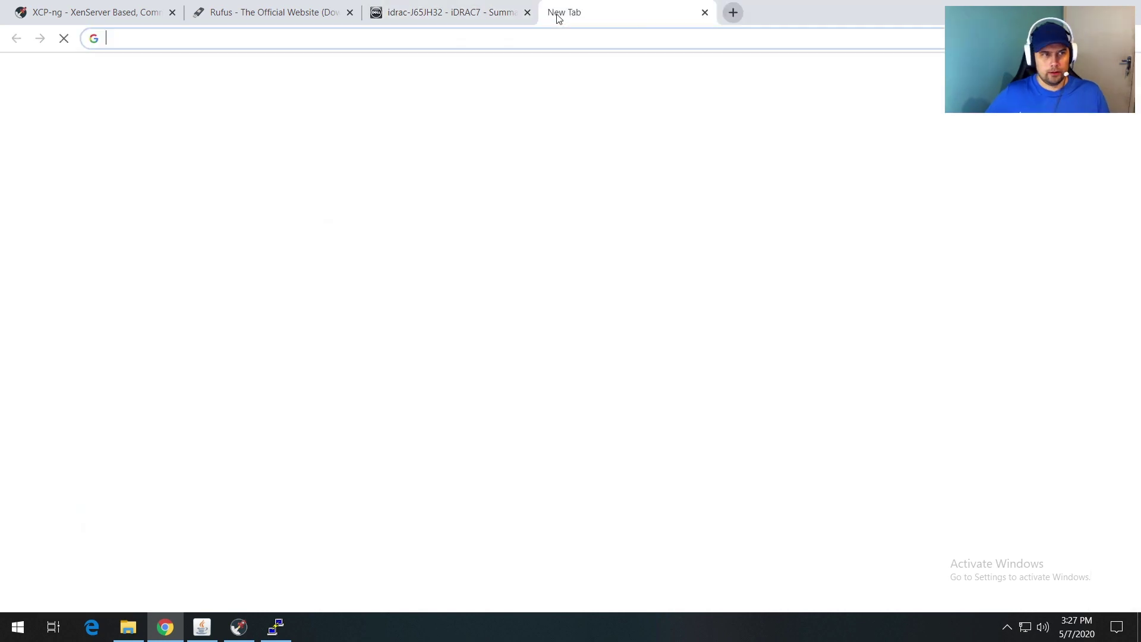
type("winscp")
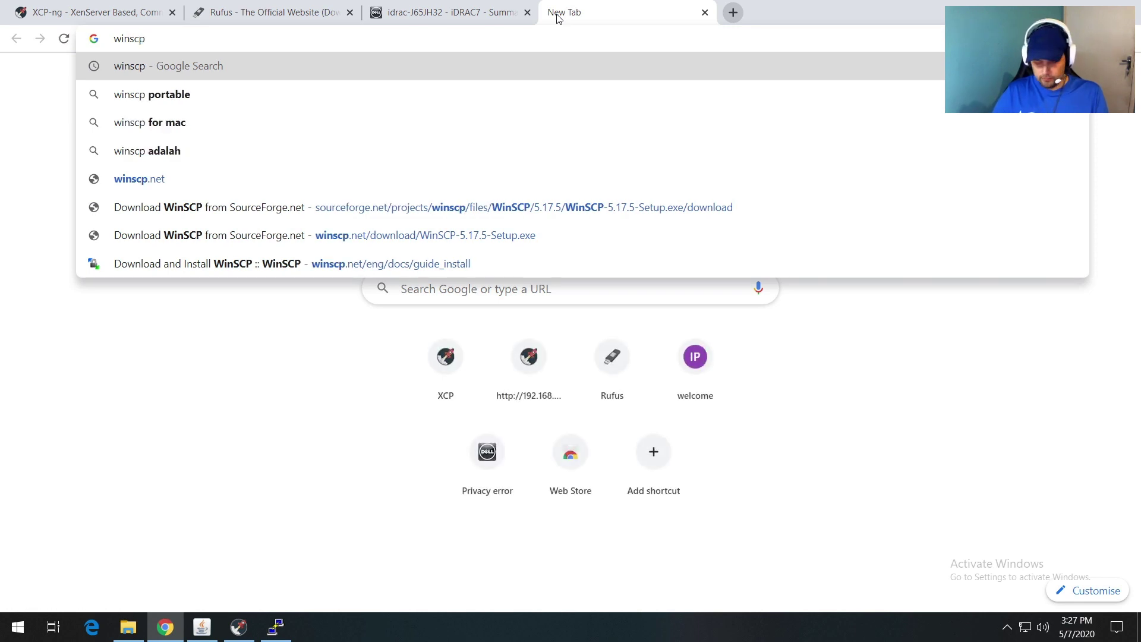
key("Return")
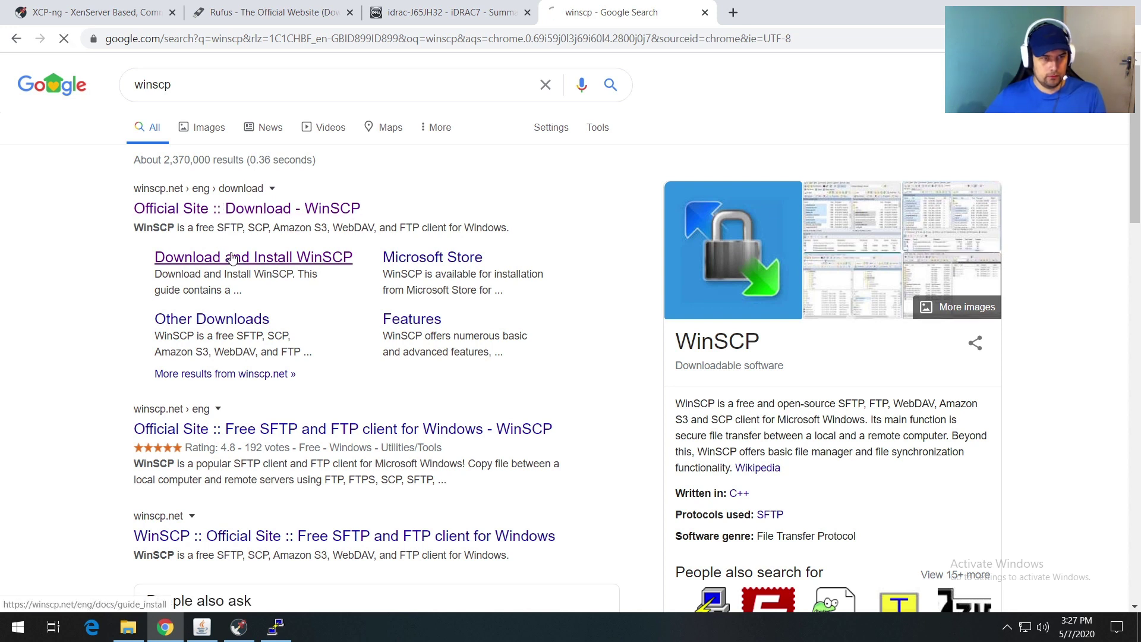
Step: Follow the WinSCP install guide to the WinSCP 5.17 download page, then minimize Chrome
left_click(240, 211)
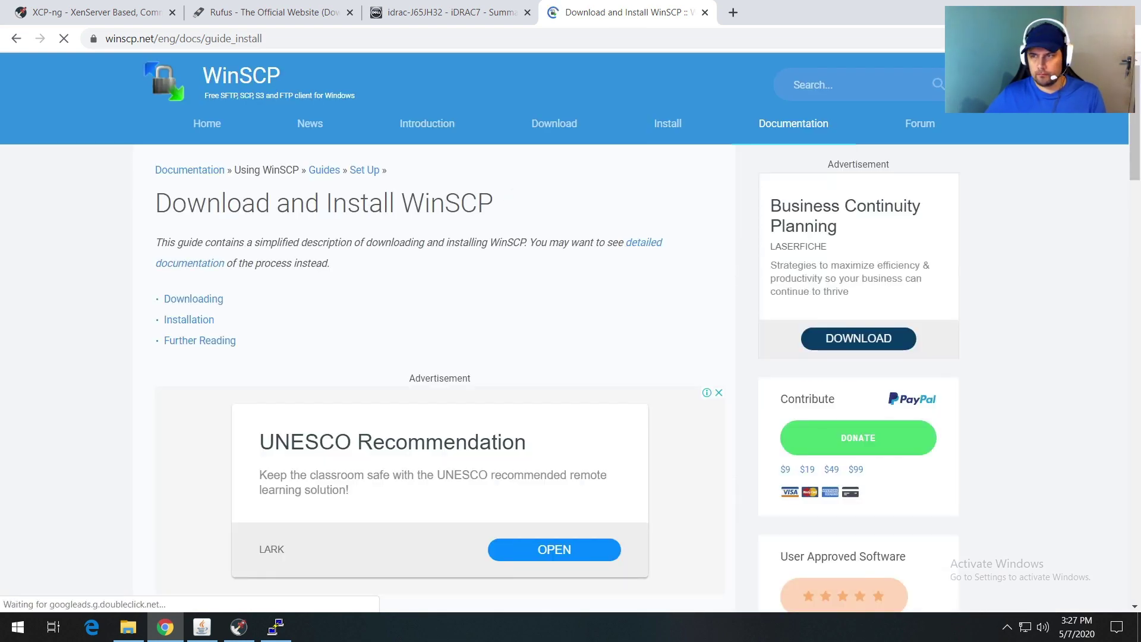
left_click_drag(1131, 149, 1131, 224)
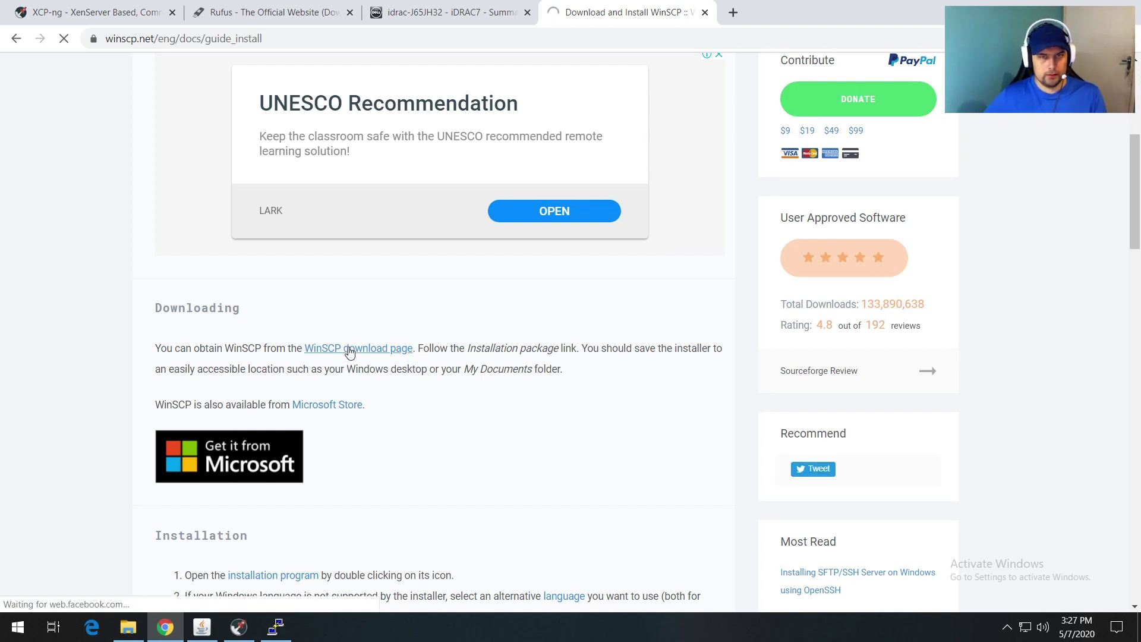
left_click(350, 352)
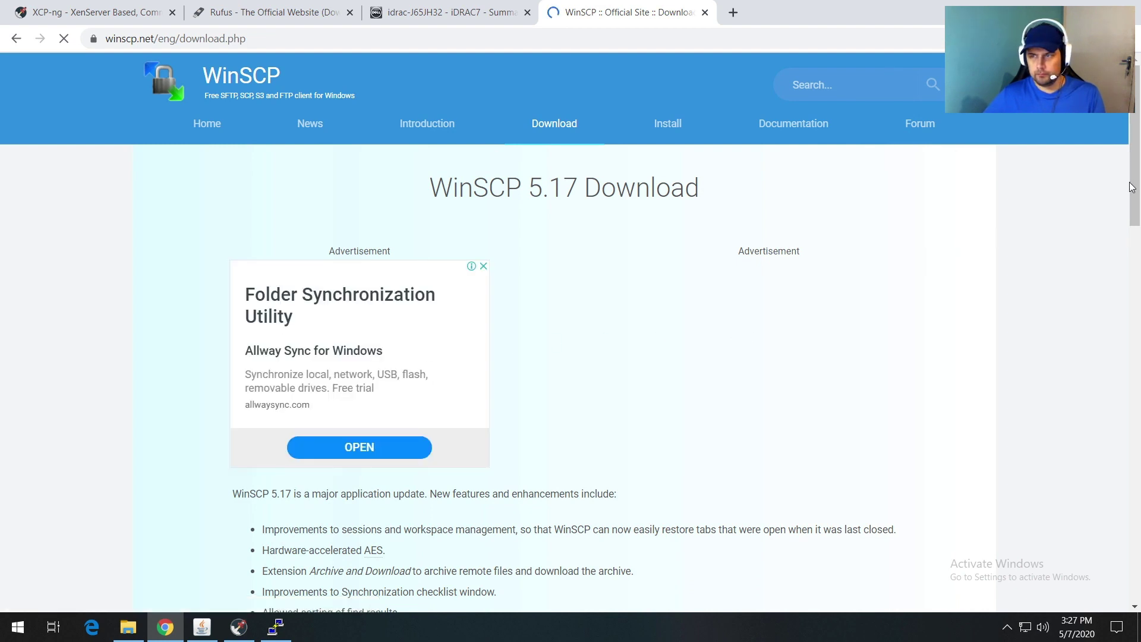
left_click_drag(1133, 190, 1134, 273)
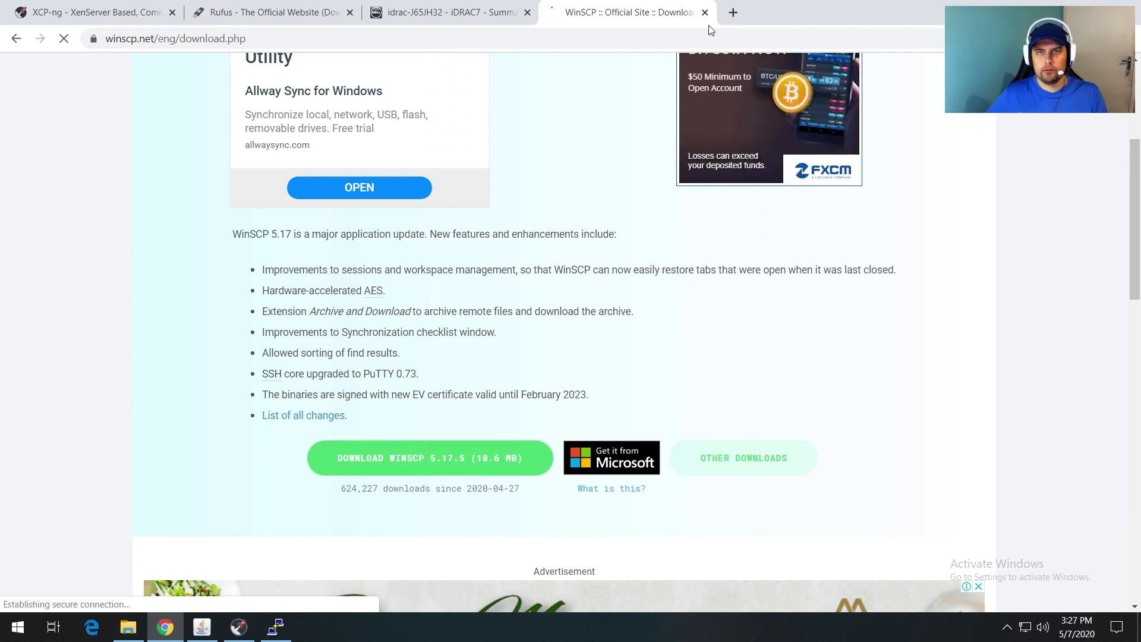
left_click(1052, 6)
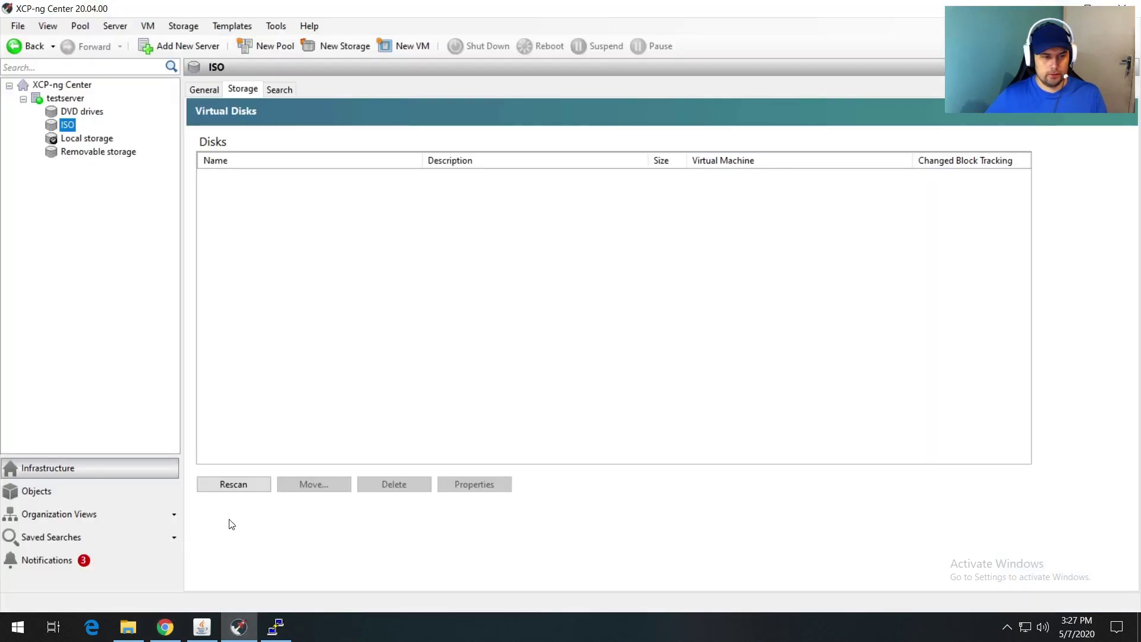
Step: Run WinSCP-5.17.5-Setup from the Downloads folder, with XCP-ng Center minimized
left_click(128, 627)
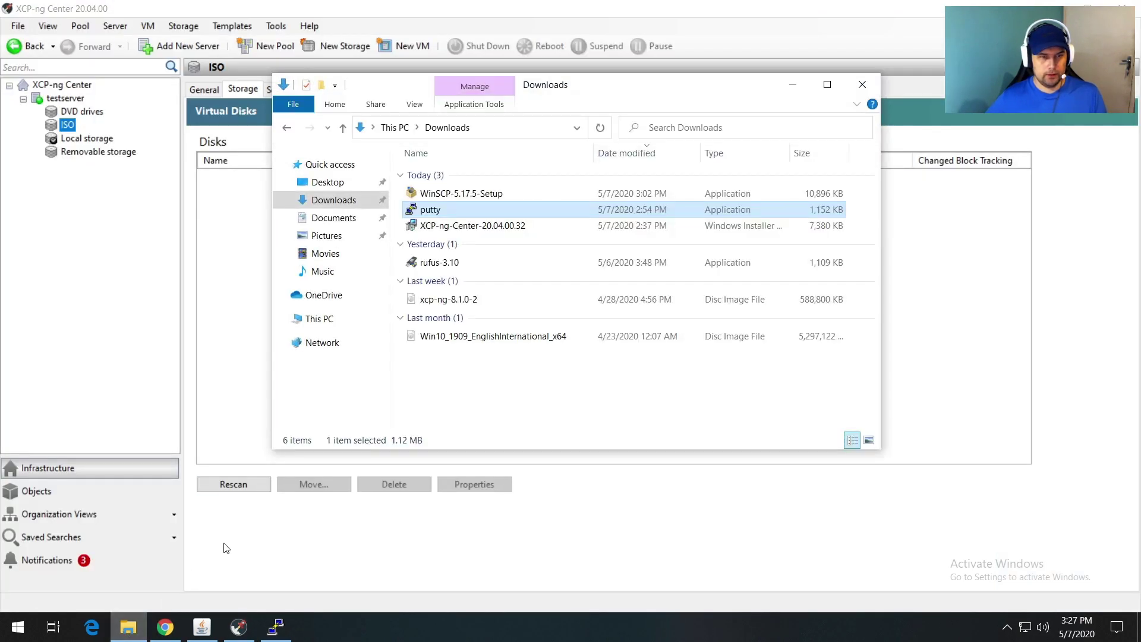
double_click(461, 195)
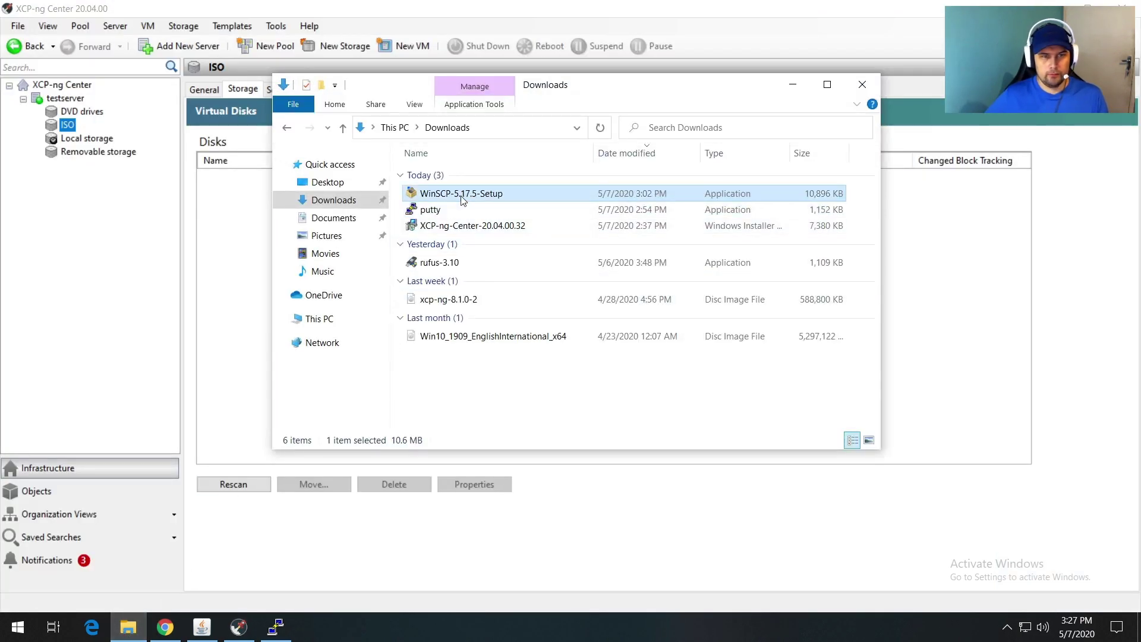
left_click(1051, 9)
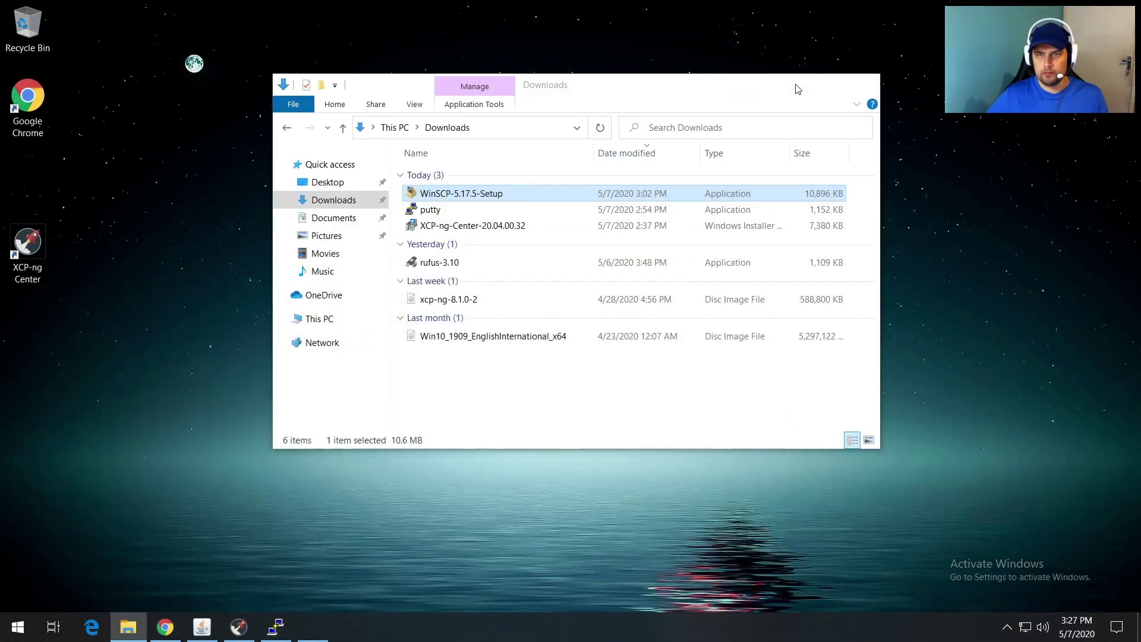
left_click(798, 88)
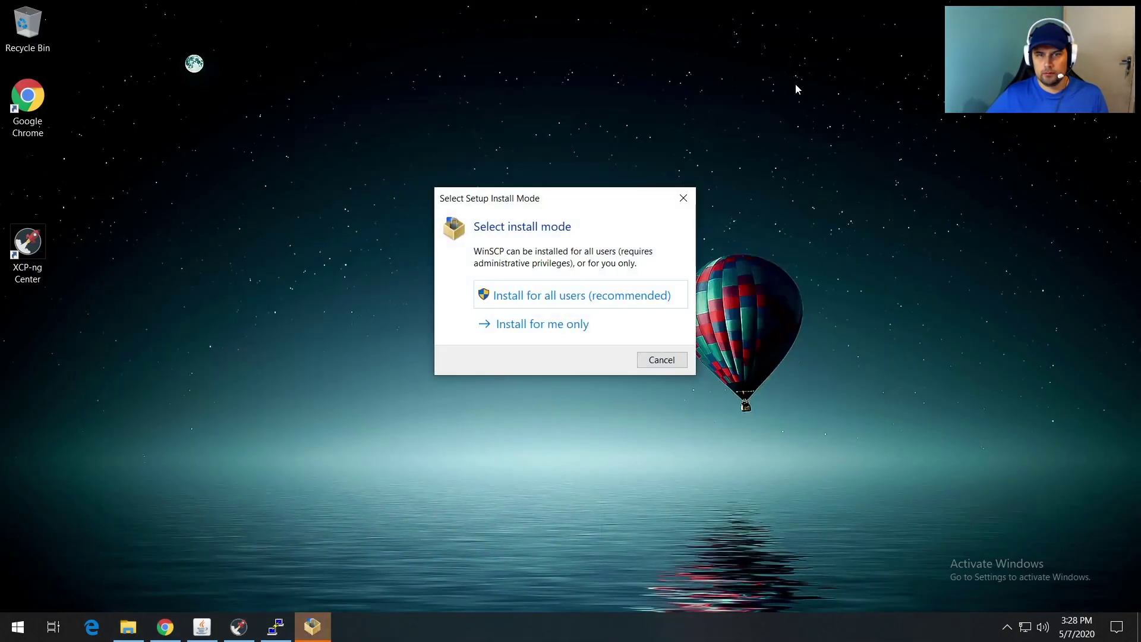
Step: Install WinSCP 5.17.5 for all users: accept license, typical install, two-panel interface, then launch it
left_click(547, 298)
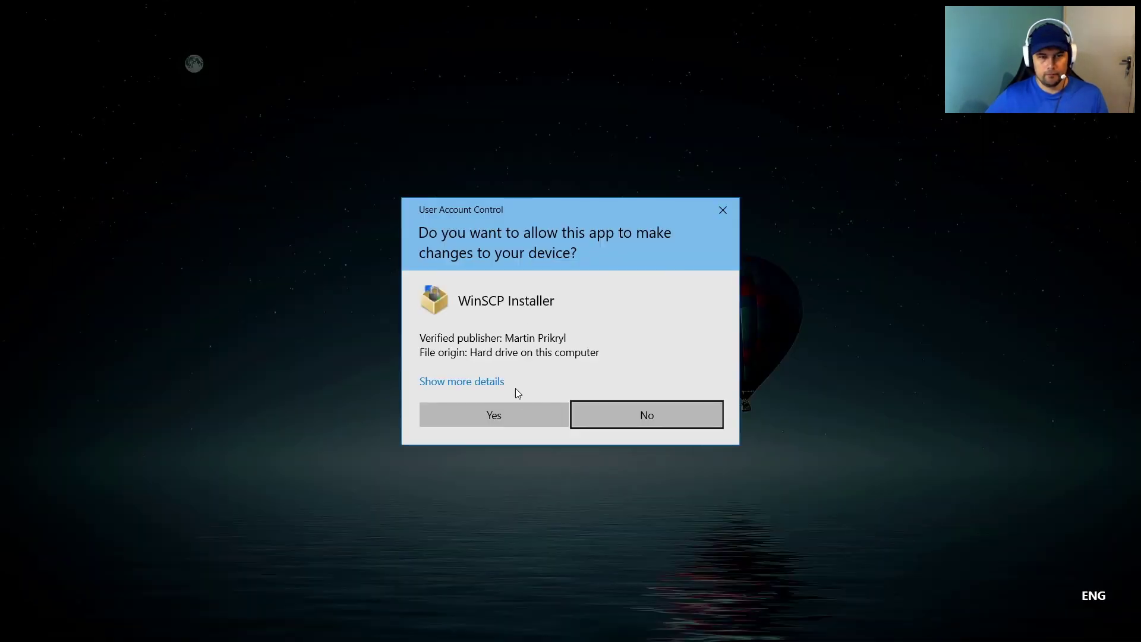
left_click(512, 411)
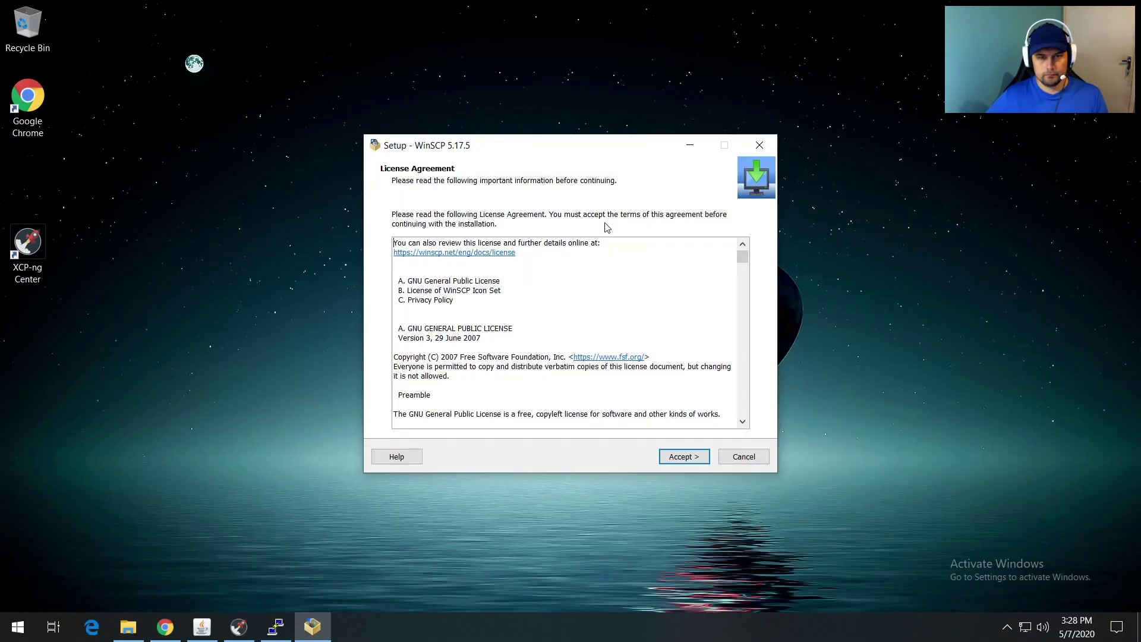
left_click(673, 459)
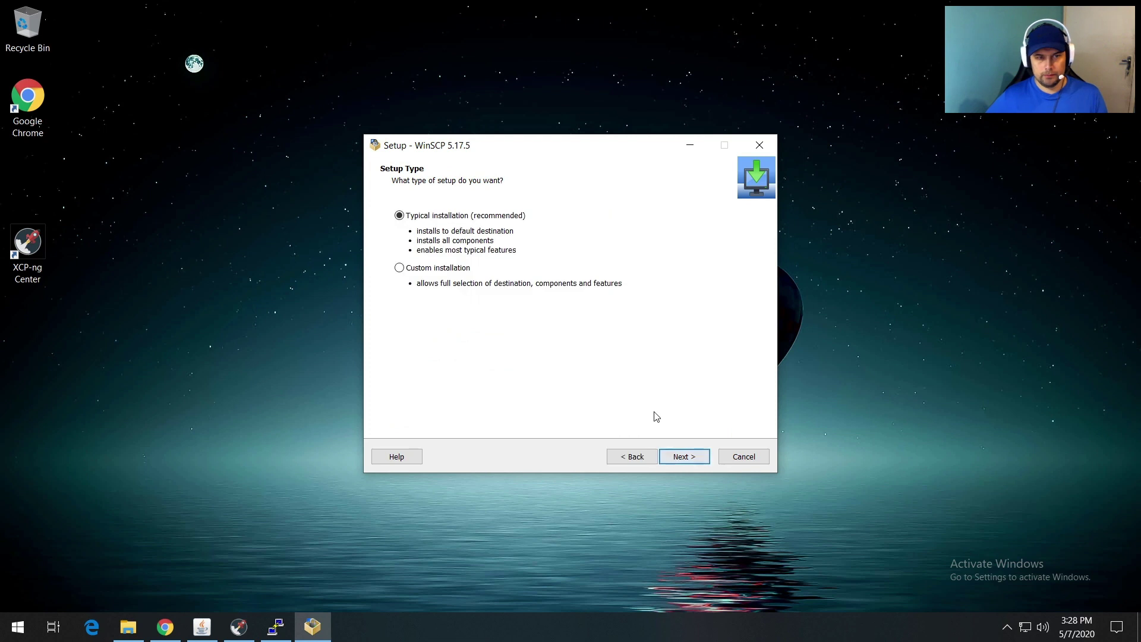
left_click(686, 459)
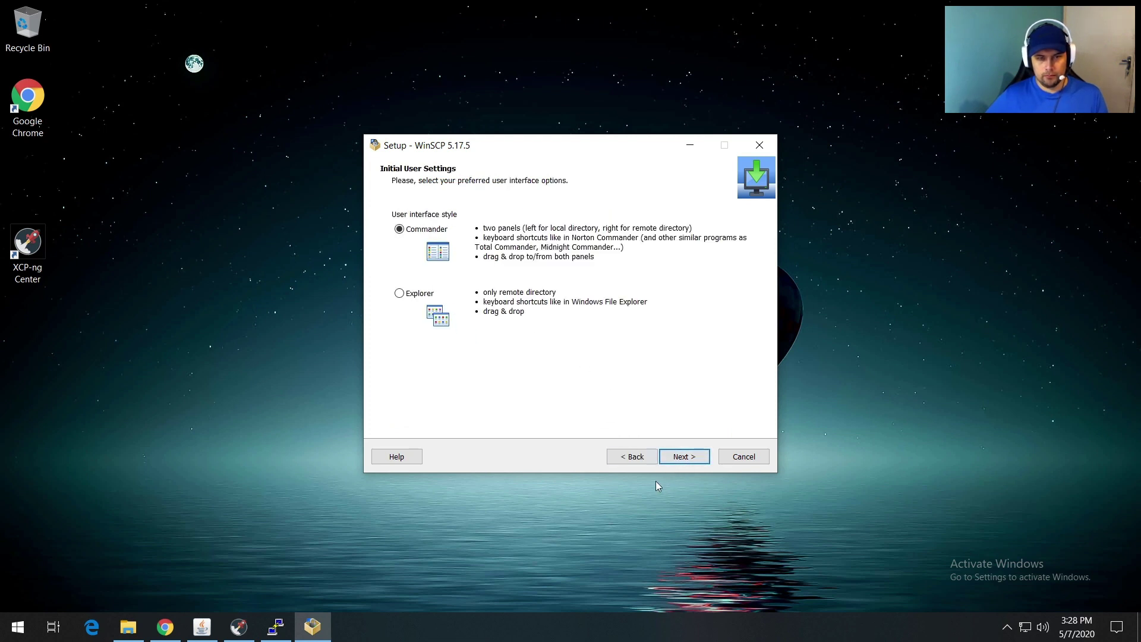
left_click(679, 456)
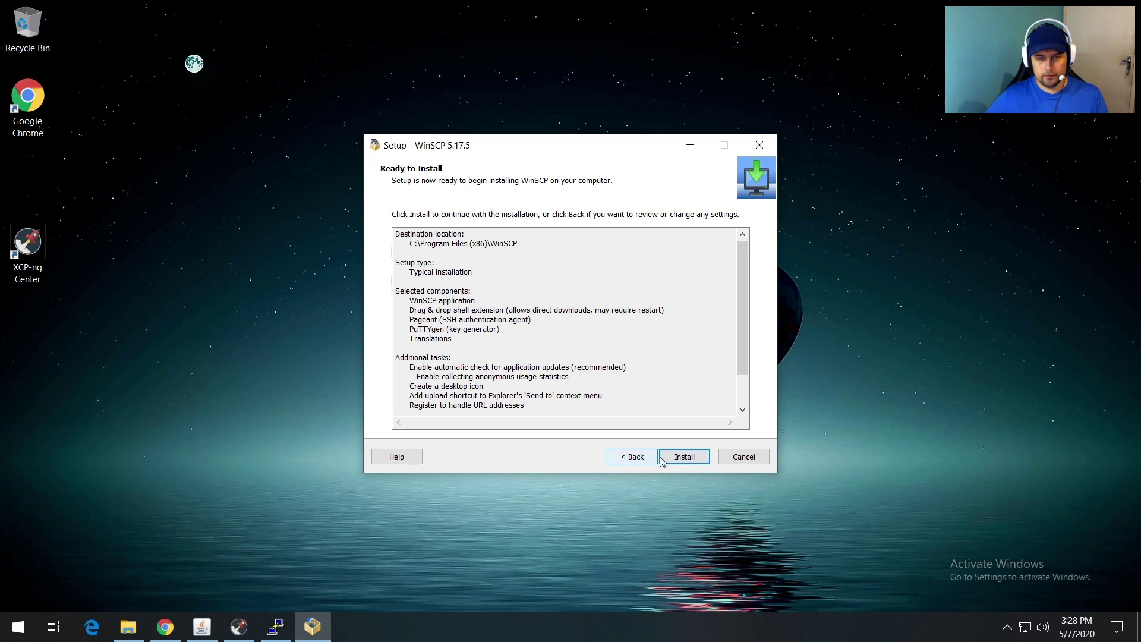
left_click(666, 458)
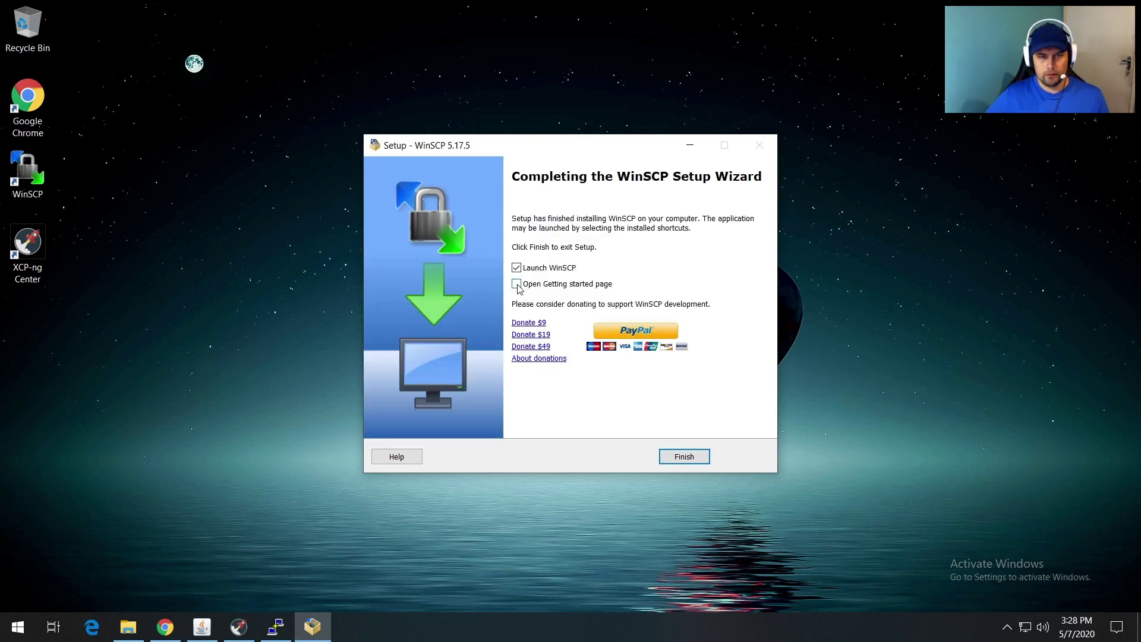
left_click(690, 456)
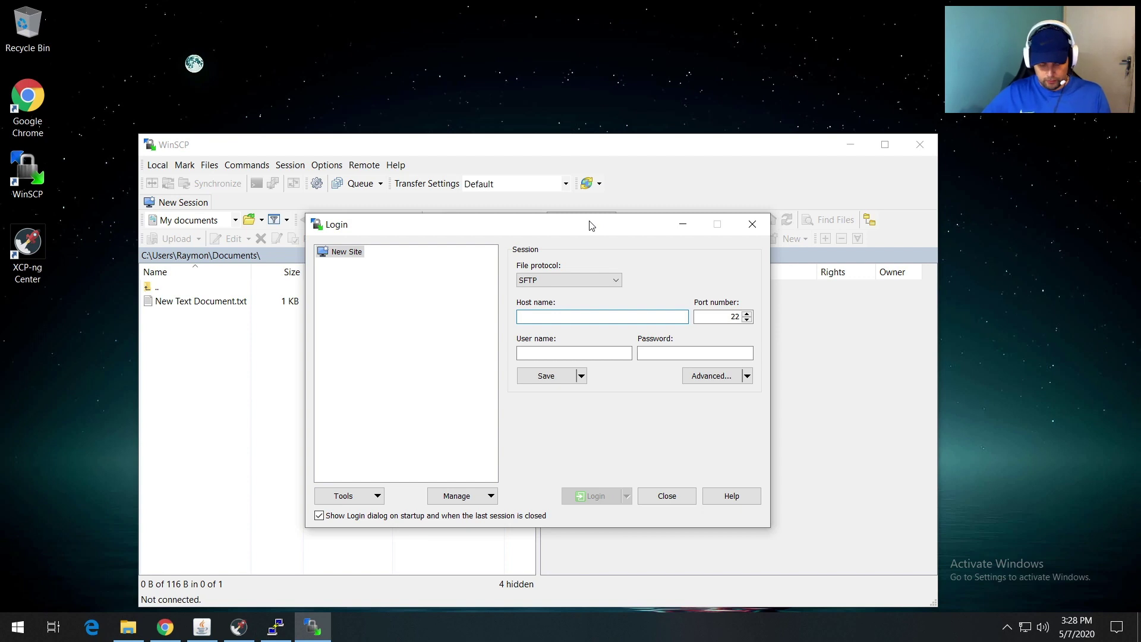
Step: Log in to 192.168.1.254 as root with the account password, accepting the server's host key
type("192.168.1.254")
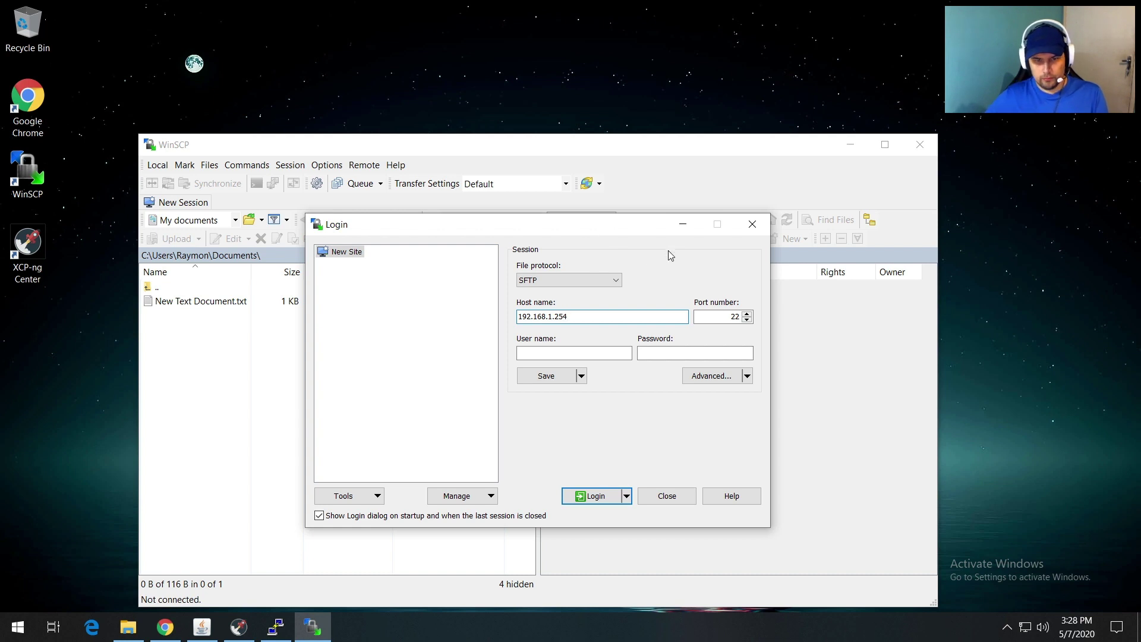
left_click(603, 352)
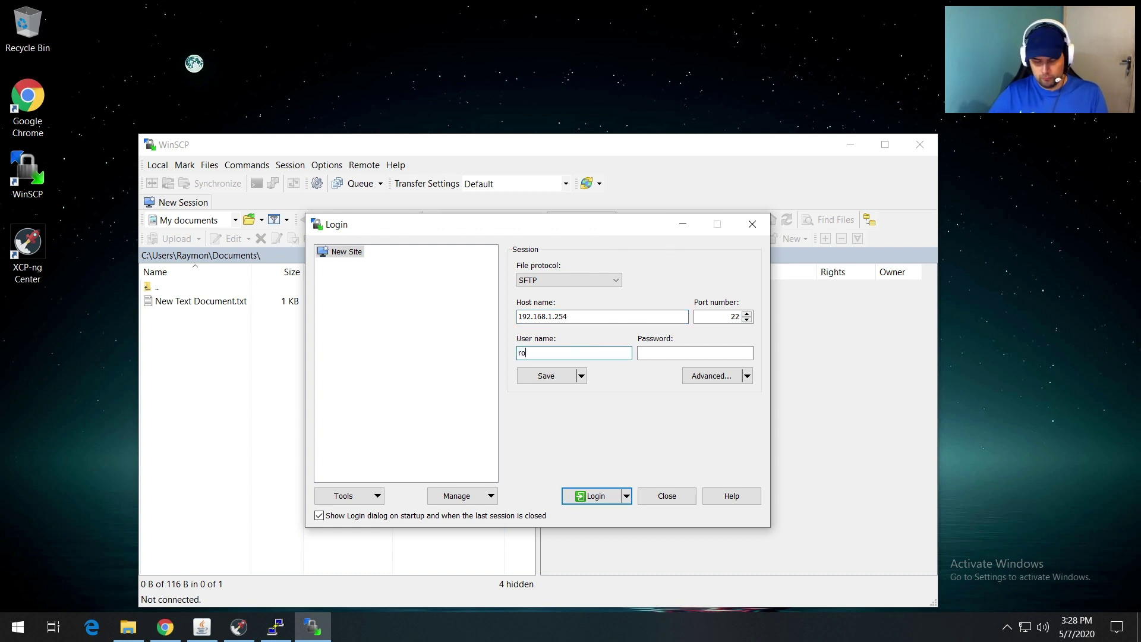
key("Tab")
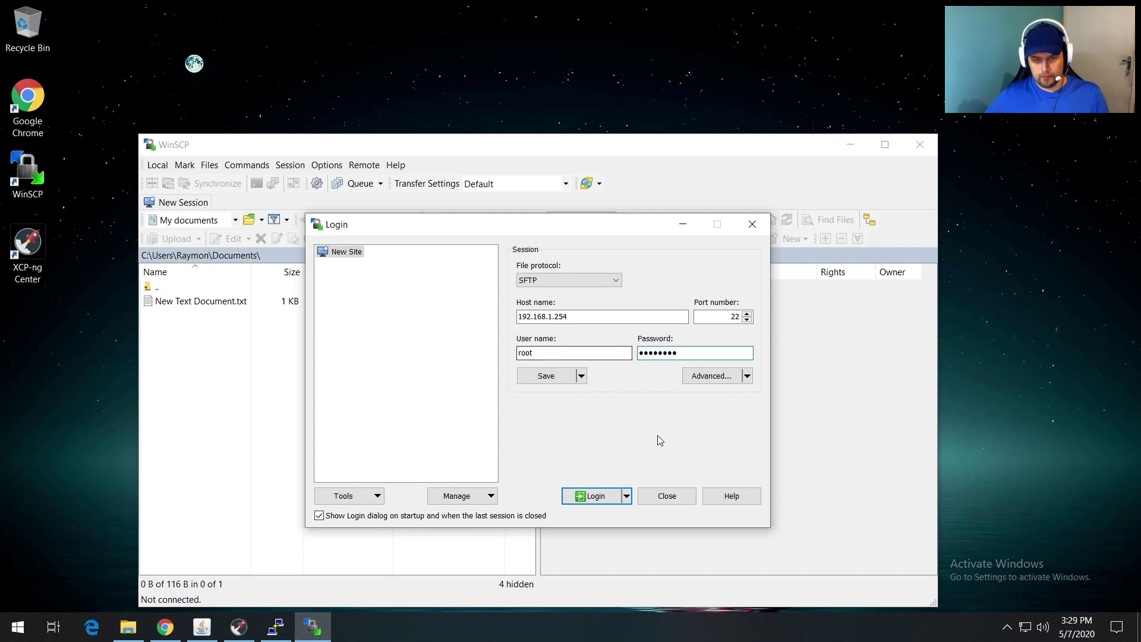
left_click(595, 496)
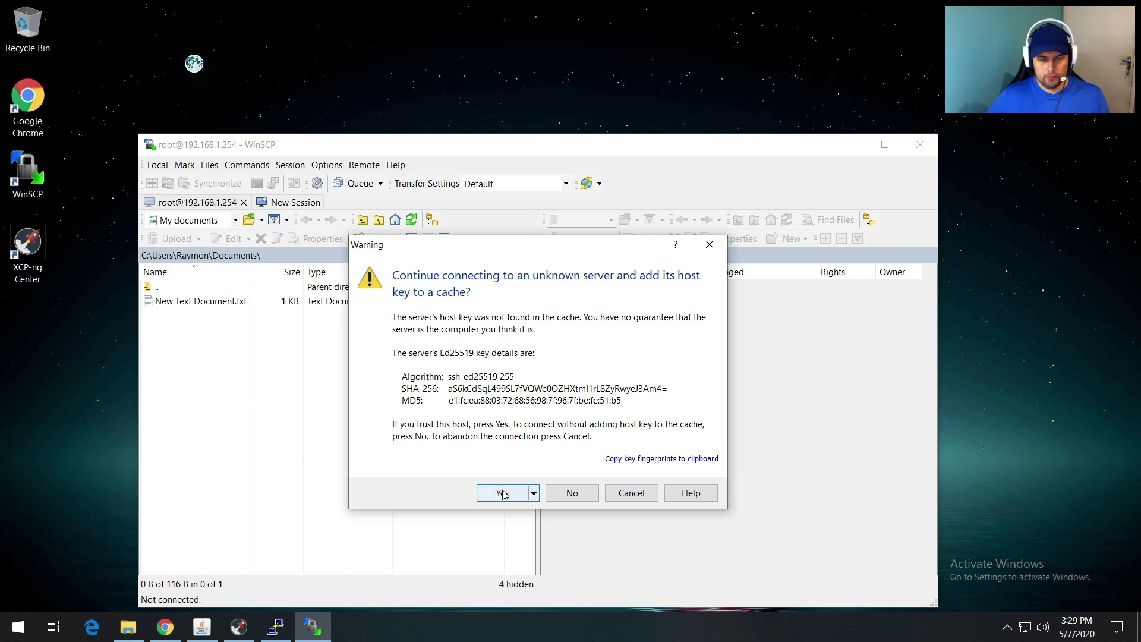
left_click(518, 493)
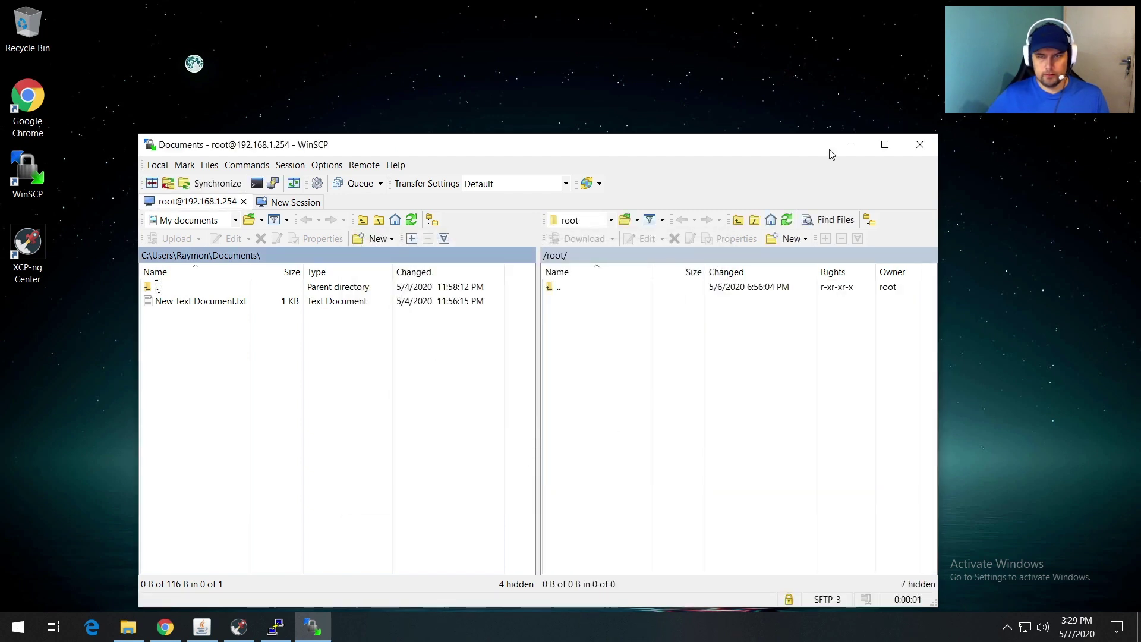
Step: Reposition the WinSCP window and open the local C: drive's Users Downloads folder
left_click_drag(797, 145, 806, 73)
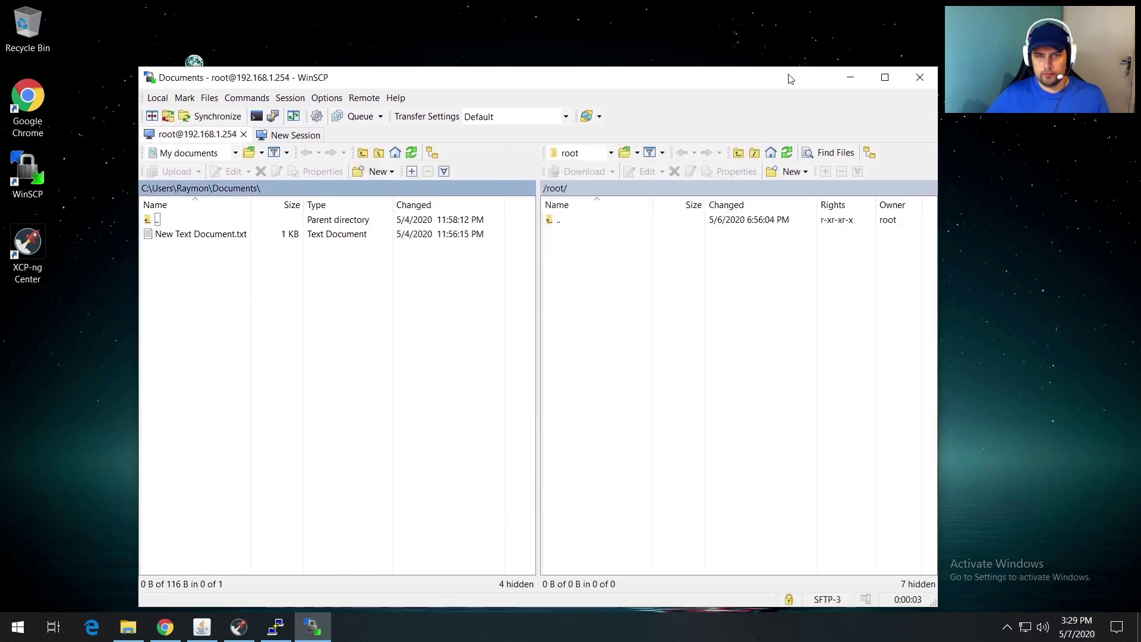
left_click_drag(716, 77, 741, 67)
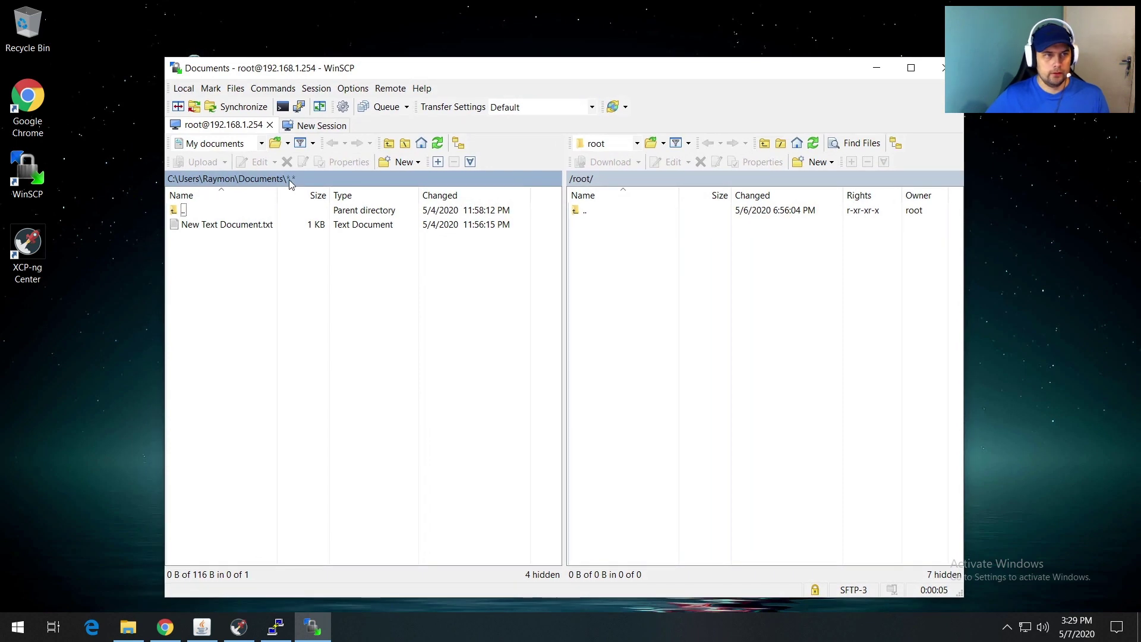
left_click(261, 144)
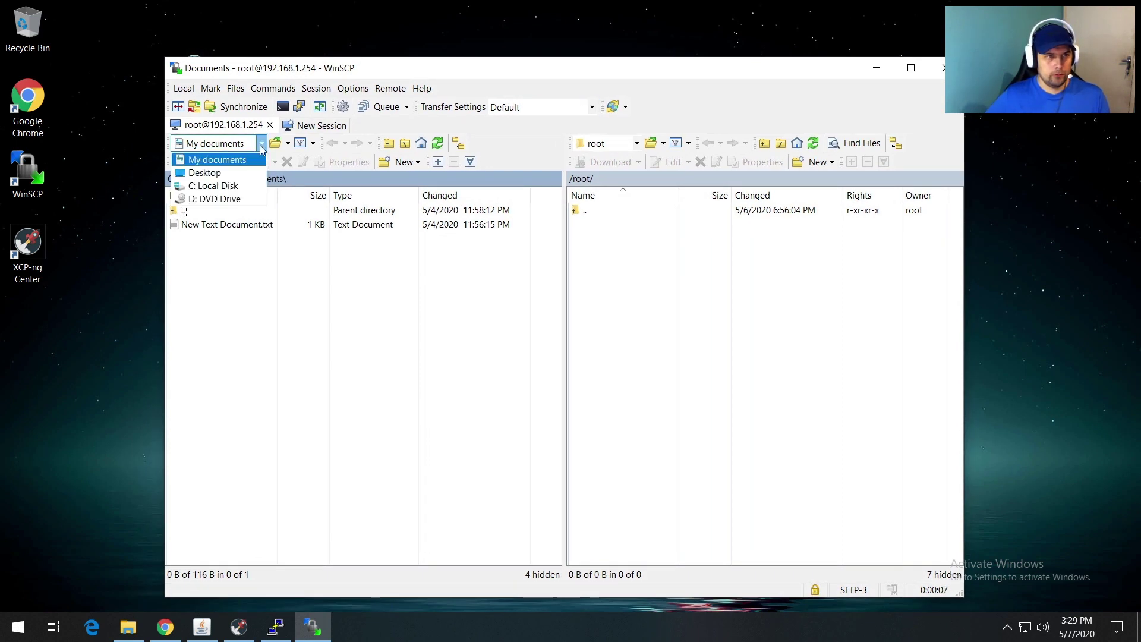
left_click(223, 185)
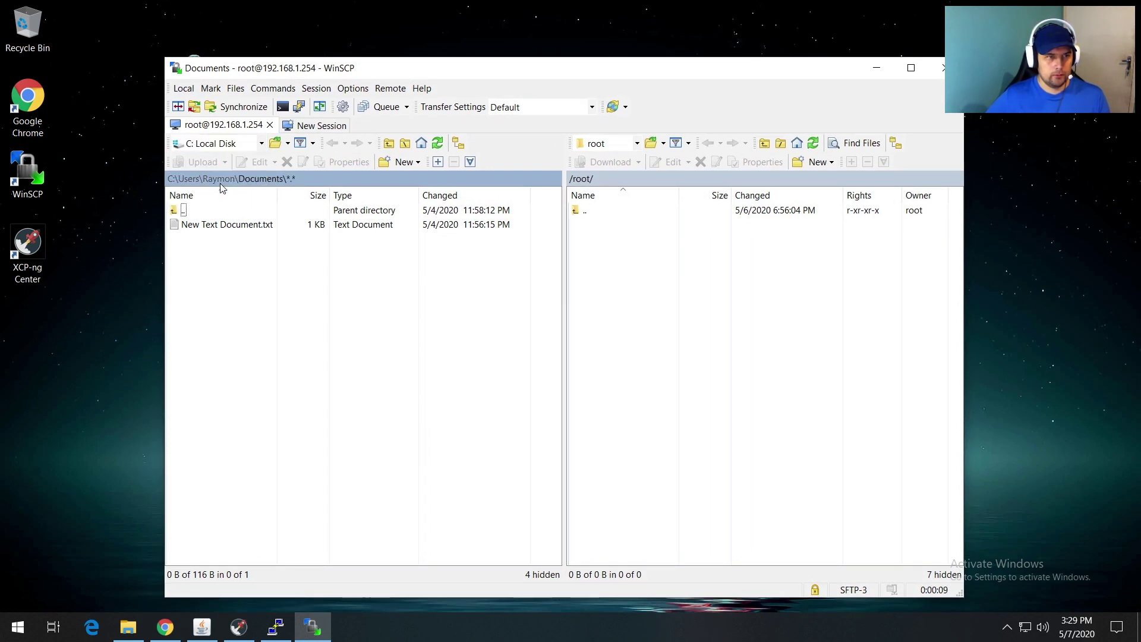
double_click(176, 210)
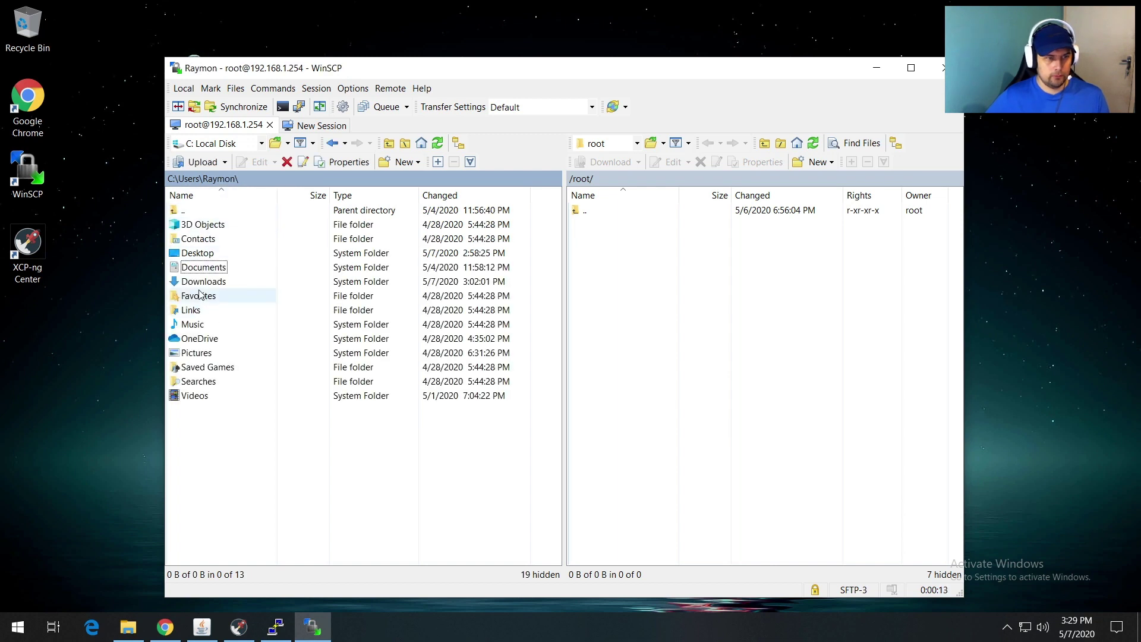
double_click(201, 282)
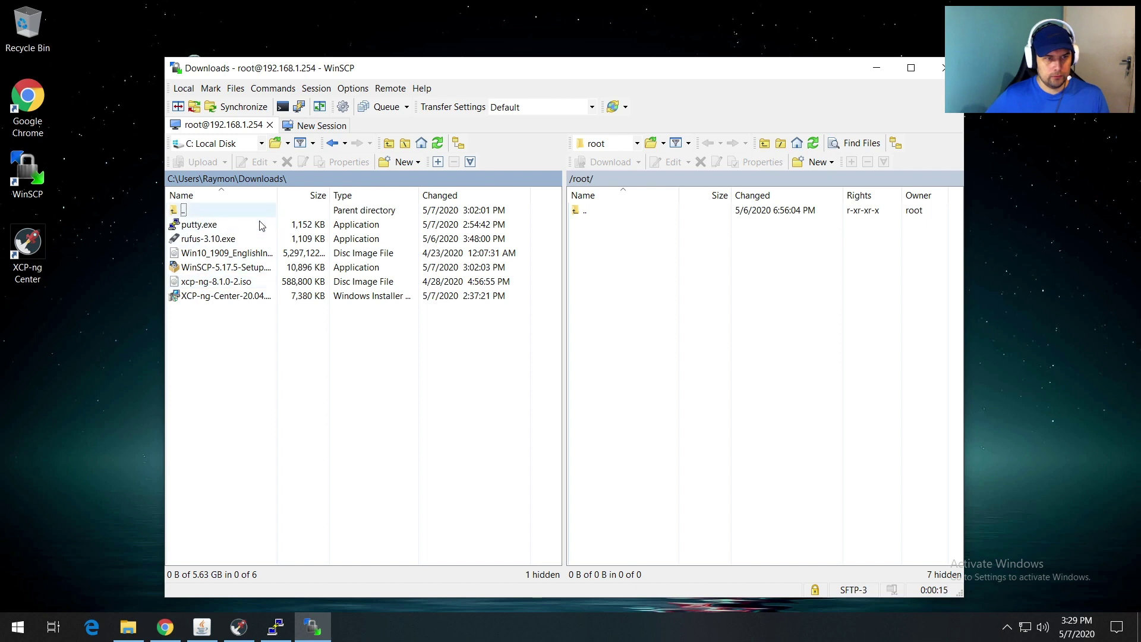
left_click_drag(275, 188, 356, 188)
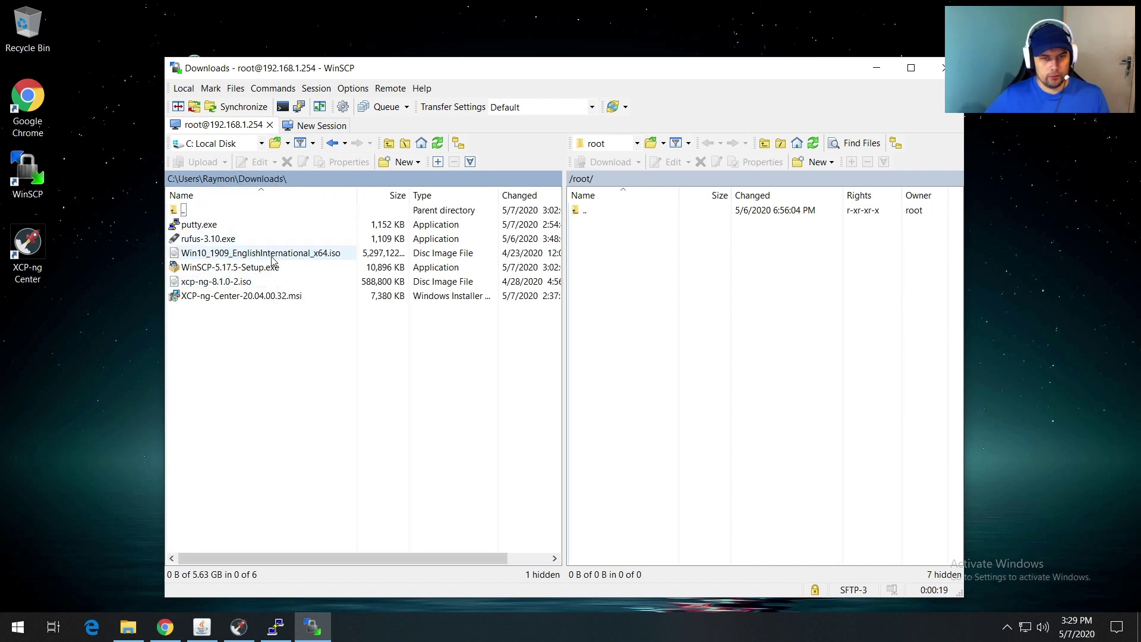
Step: Navigate the remote panel to /var/opt/ISO and select the Windows 10 ISO locally
double_click(580, 212)
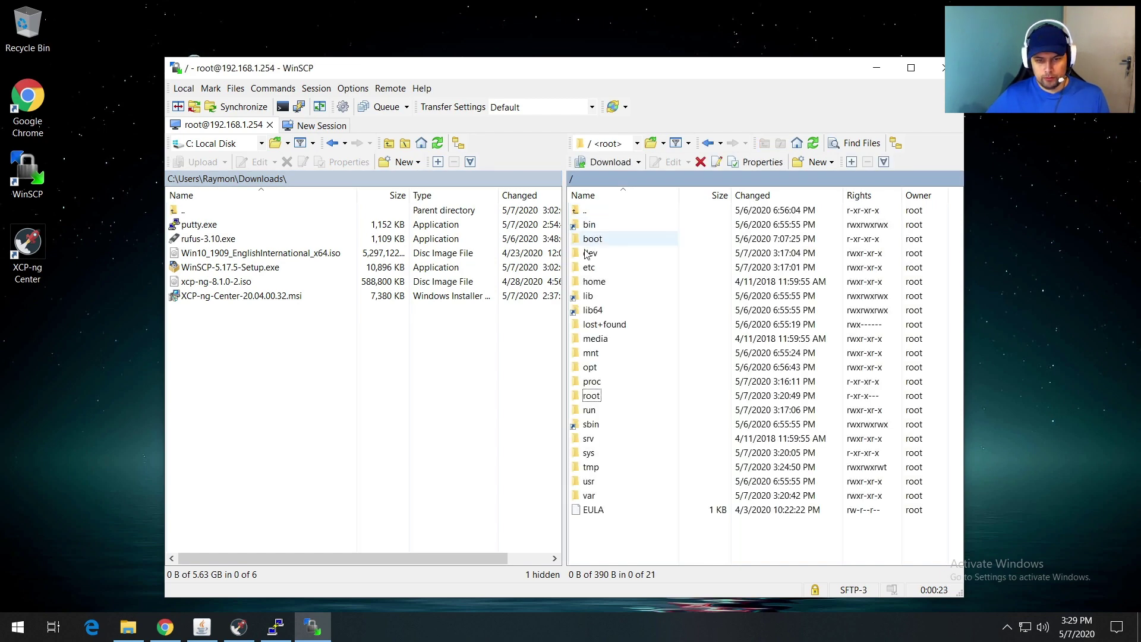
double_click(598, 497)
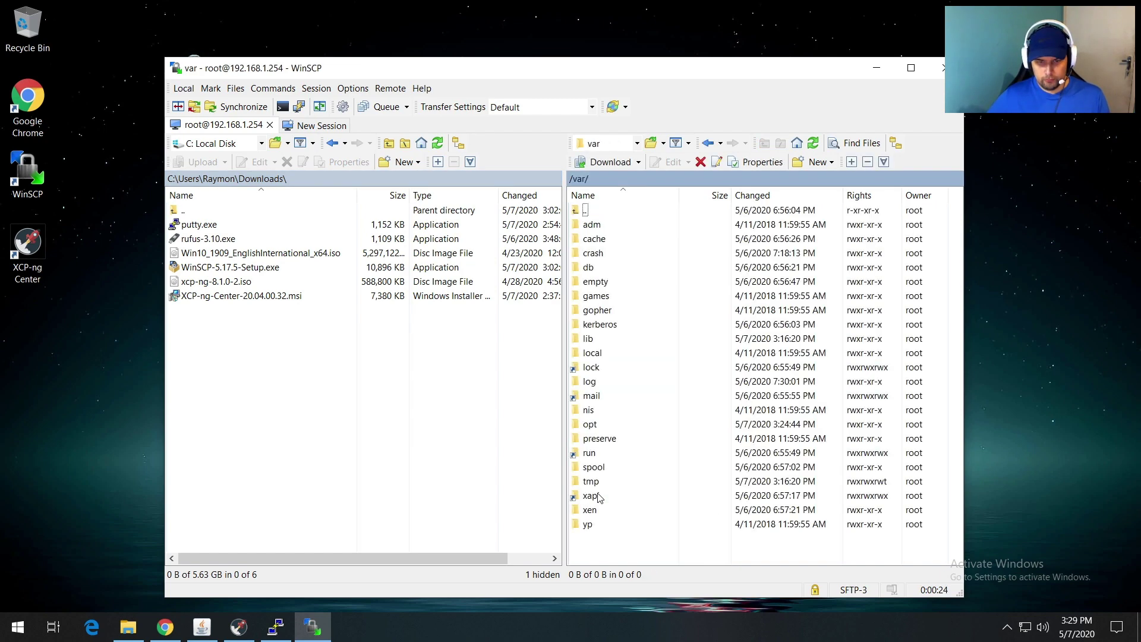
double_click(591, 424)
double_click(587, 229)
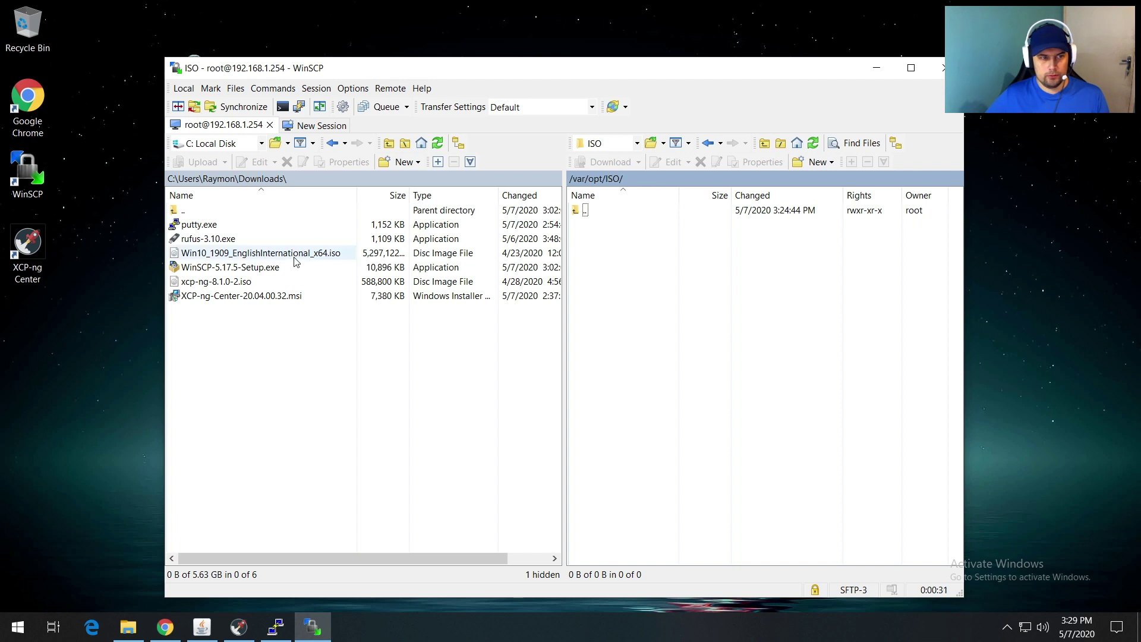
left_click(247, 256)
Step: Upload Win10_1909_EnglishInternational_x64.iso into the server's /var/opt/ISO/ folder
left_click_drag(246, 257, 625, 273)
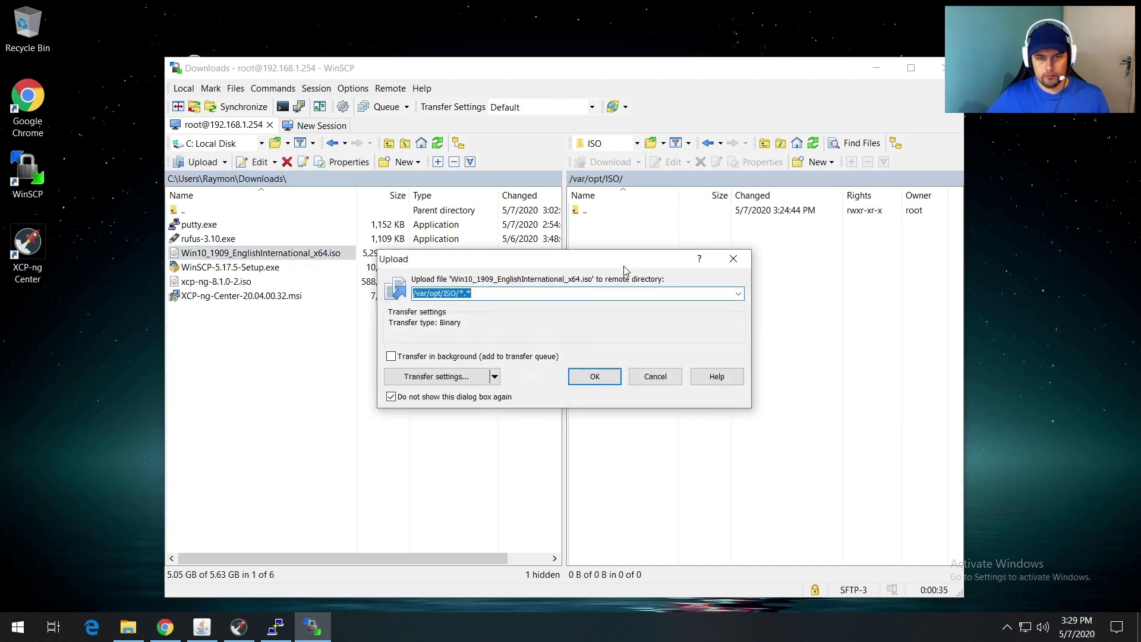
left_click(595, 385)
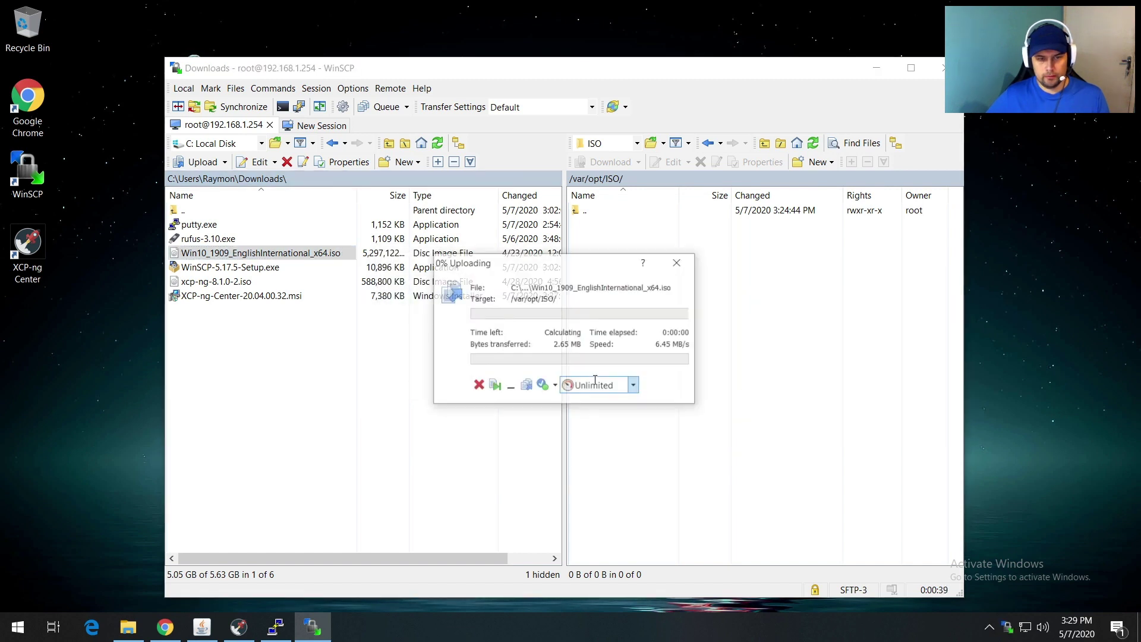
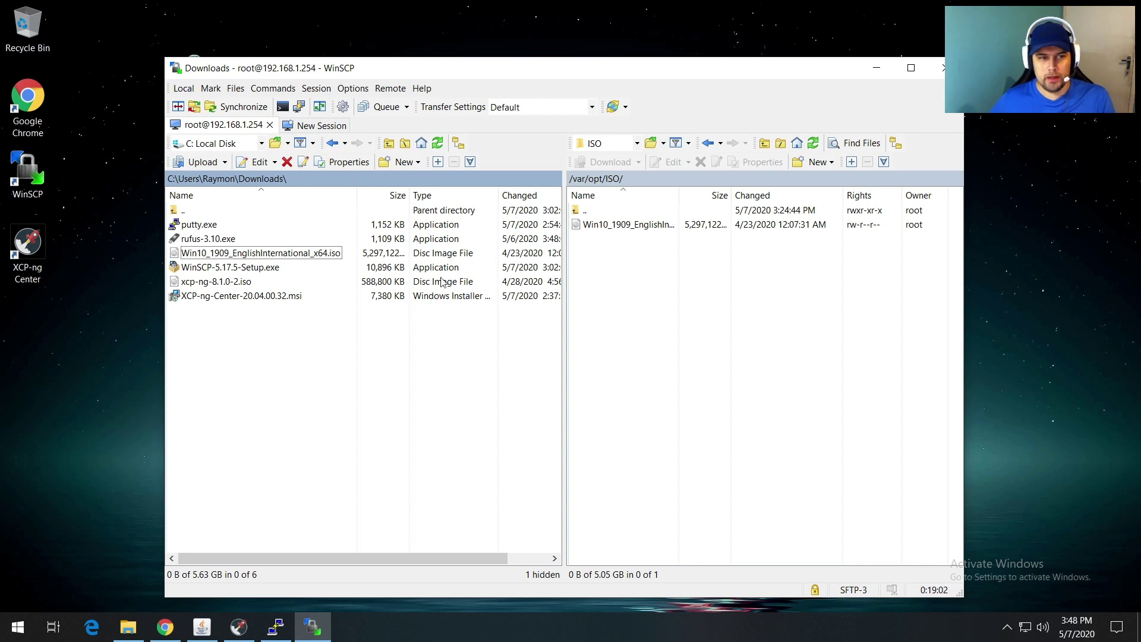
Step: Widen the remote panel's Name column in WinSCP, then minimize WinSCP to show the desktop
left_click_drag(679, 195, 739, 195)
left_click(877, 68)
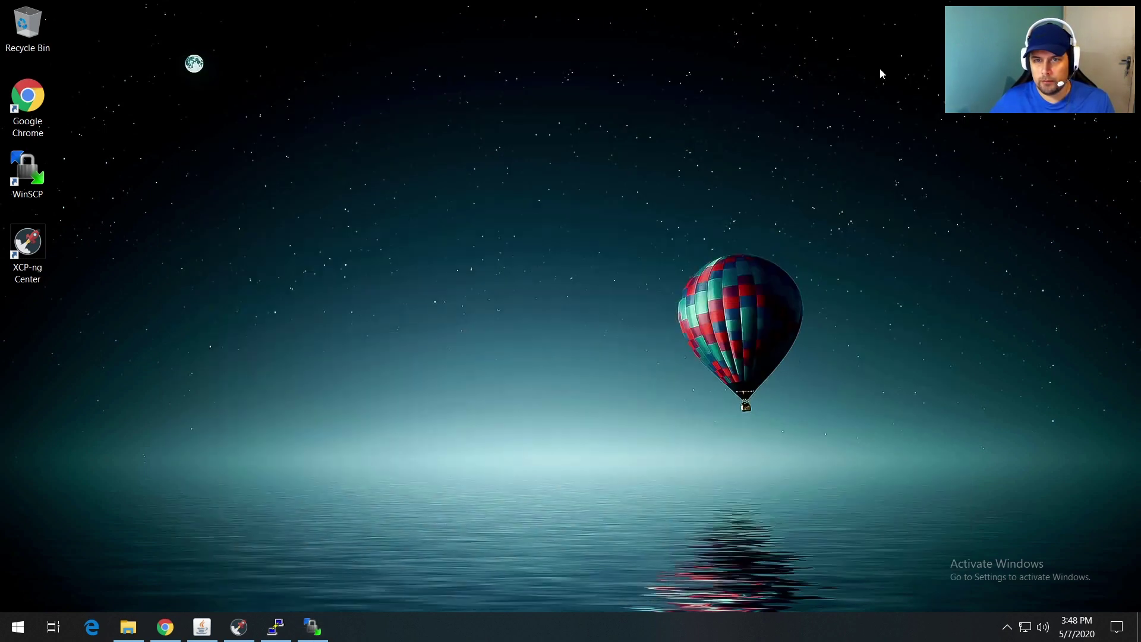
Step: Rescan the ISO storage in XCP-ng Center so the 5.1 GB Win10_1909_EnglishInternational_x64.iso is listed
left_click(237, 629)
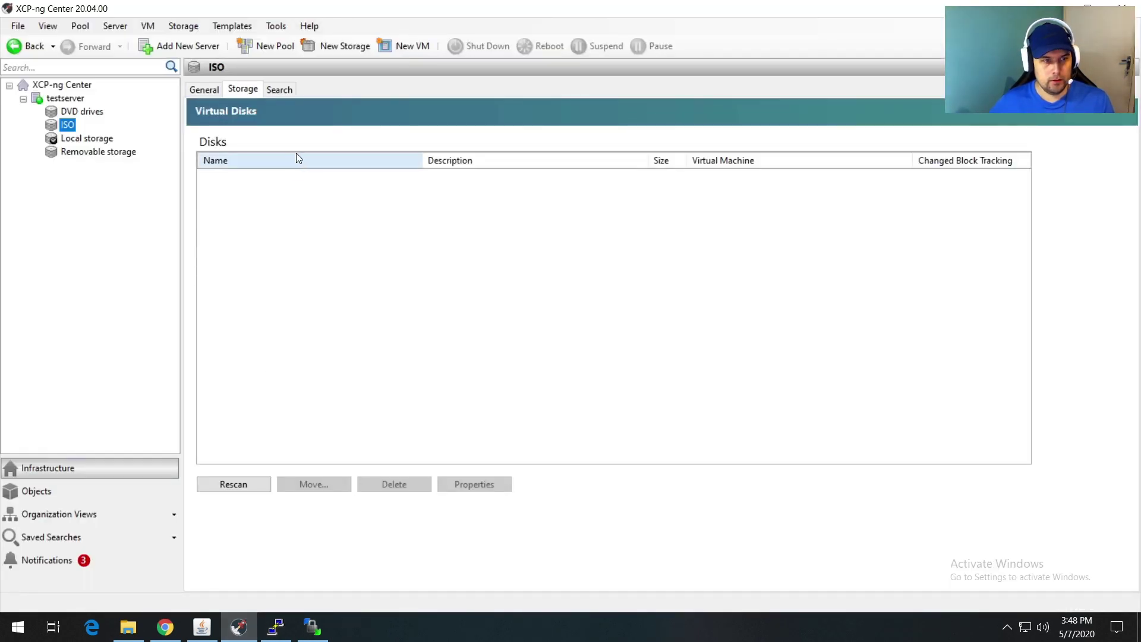
left_click(95, 111)
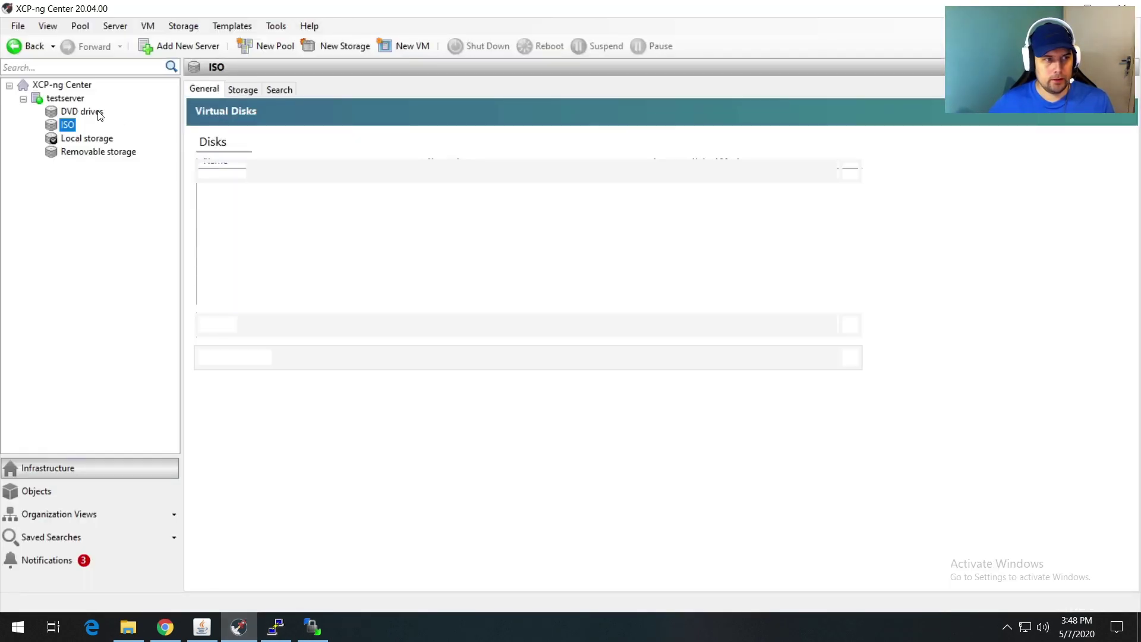
left_click(70, 125)
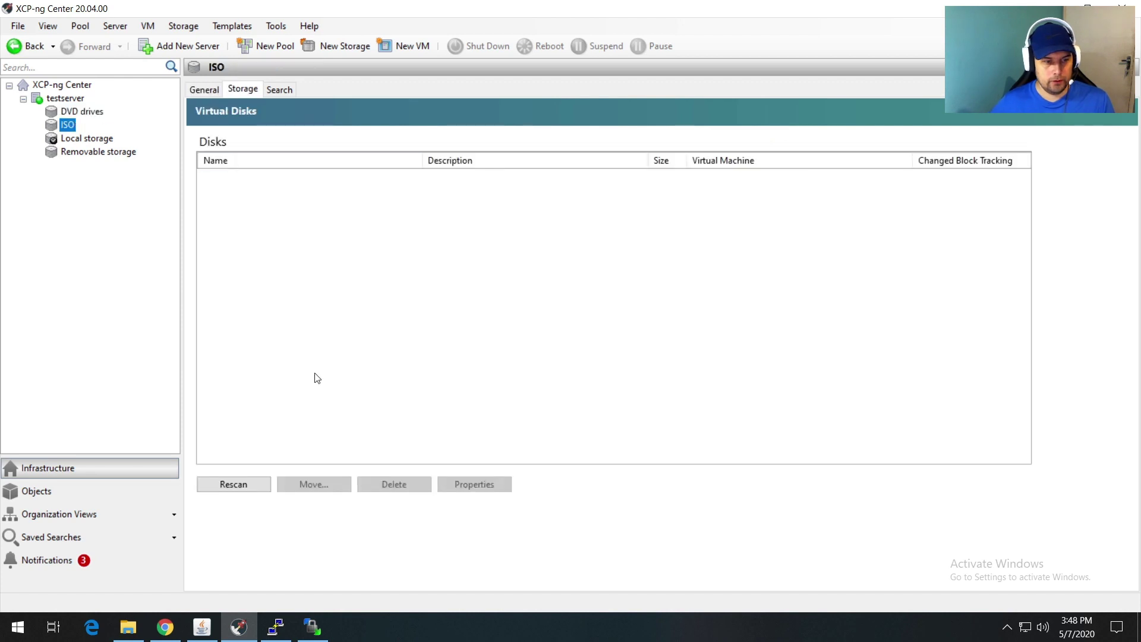
left_click(244, 486)
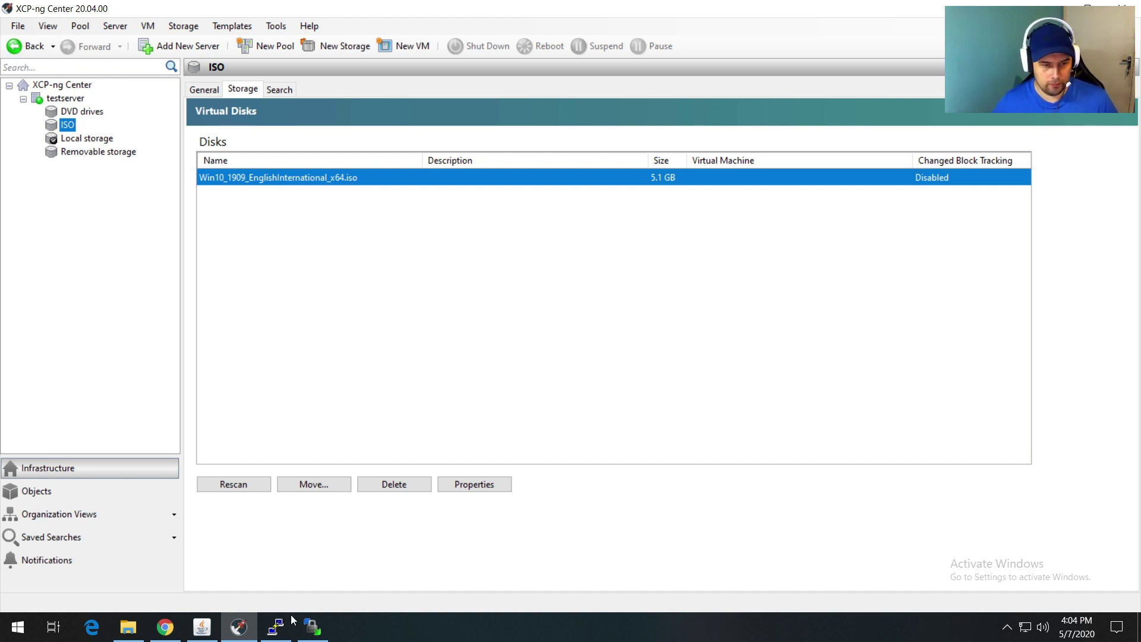
left_click(276, 627)
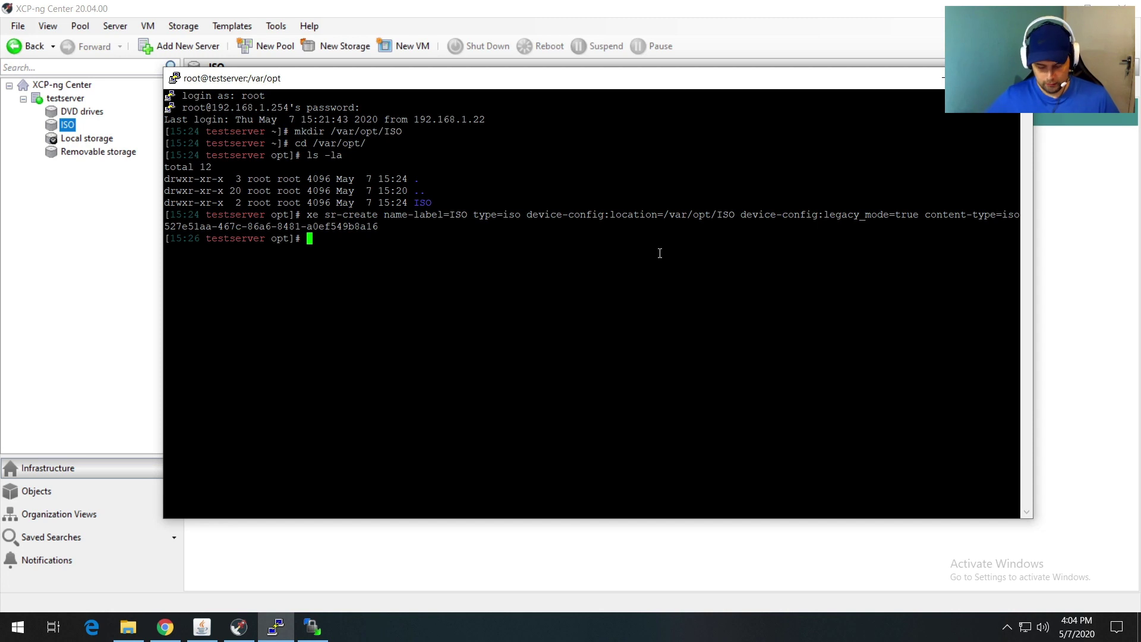
Step: Clear the PuTTY terminal and list the server's disks with fdisk -l, after fixing a 'fisk' typo
type("clear")
key("Return")
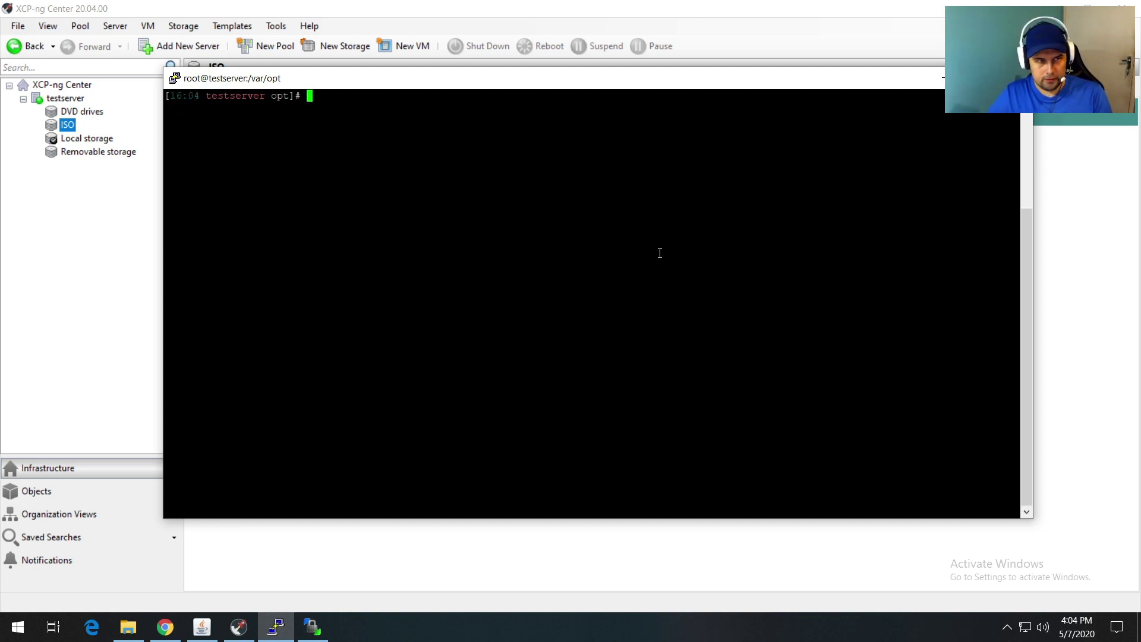
type("fisk ")
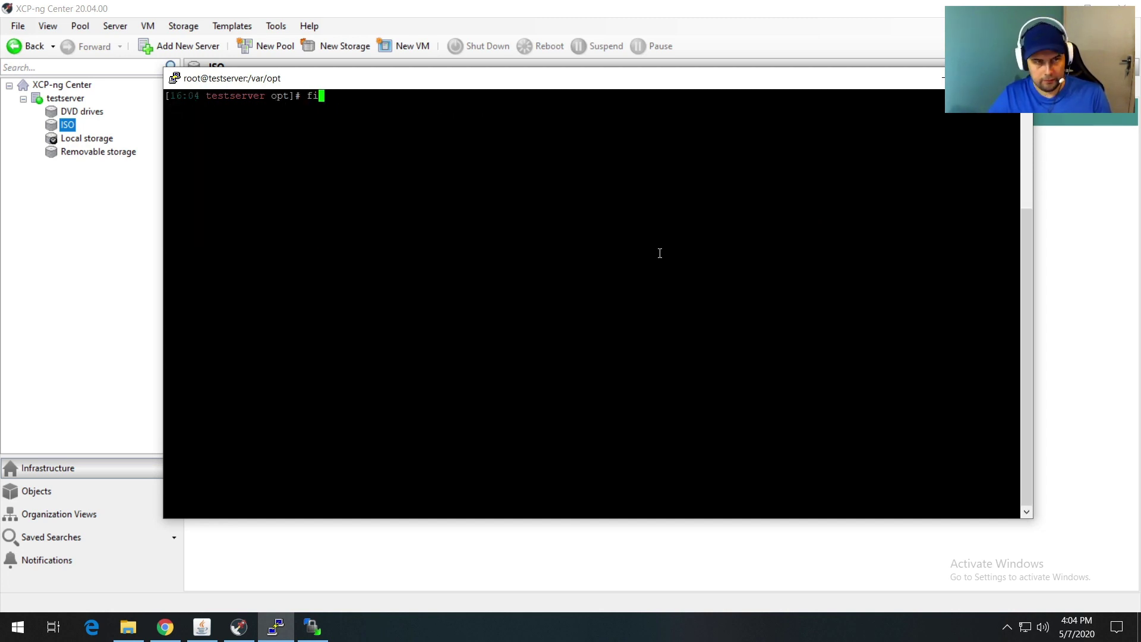
type("-l")
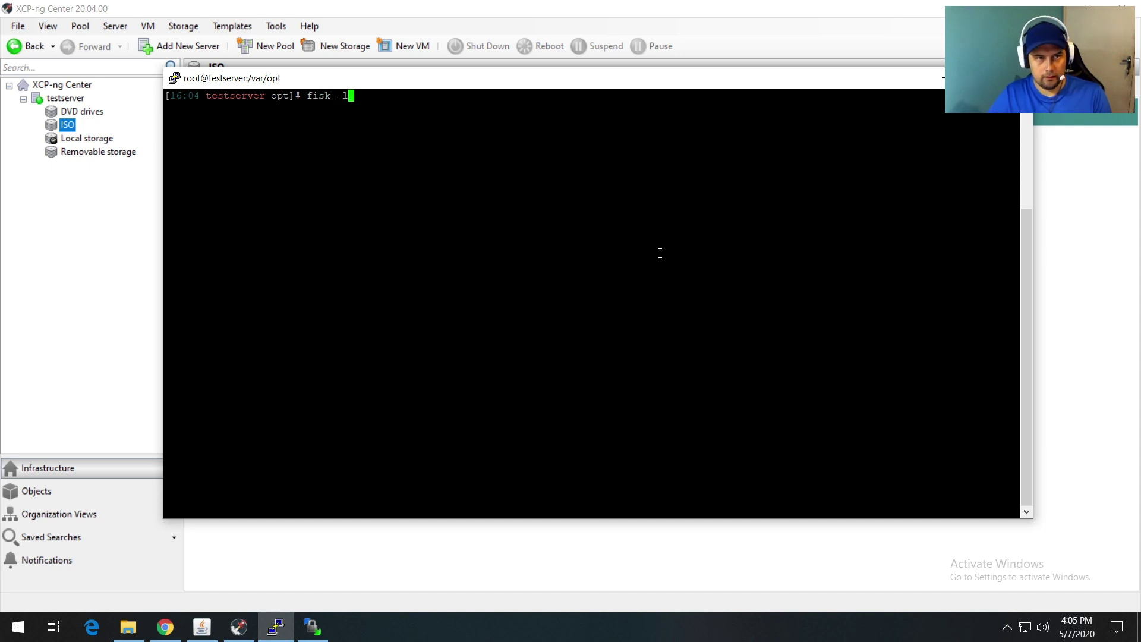
key("Return")
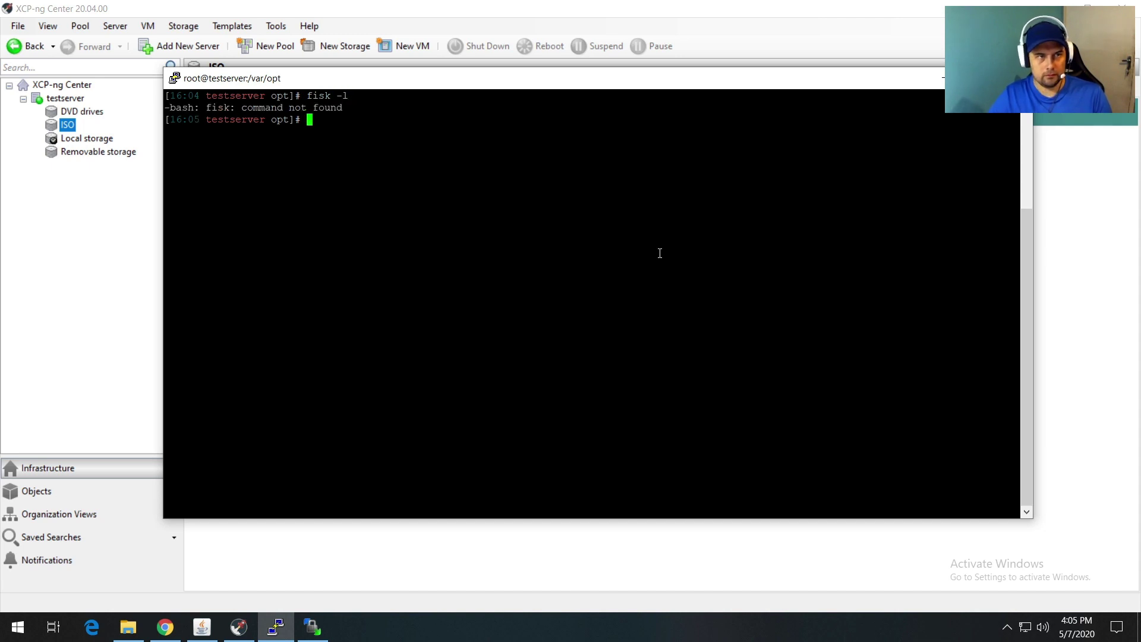
type("fdis")
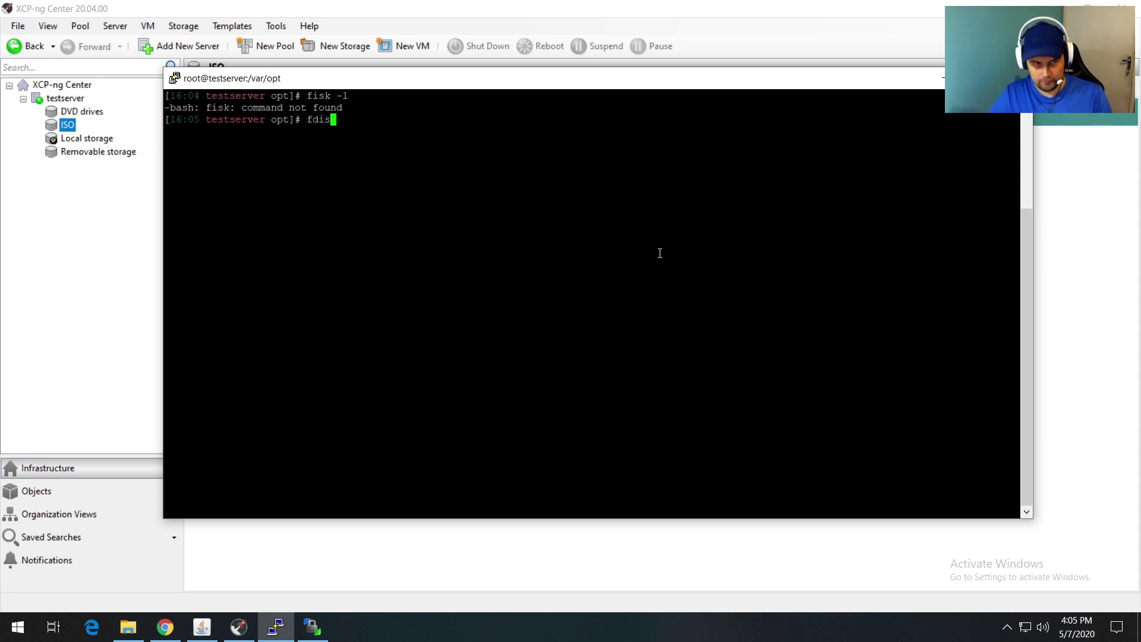
type("k -l")
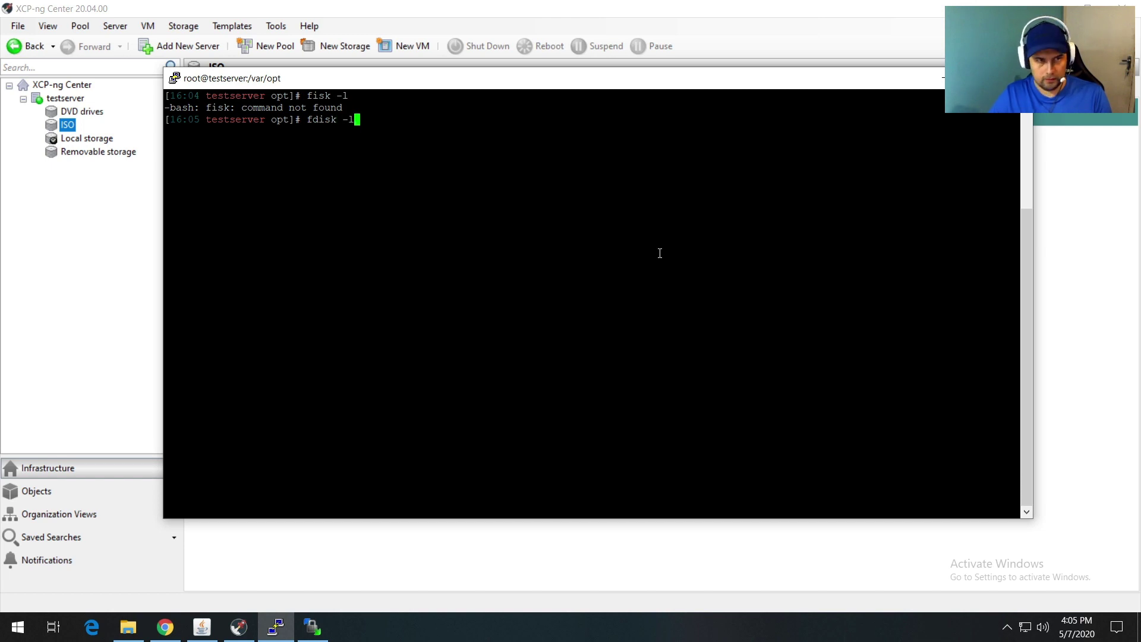
key("Return")
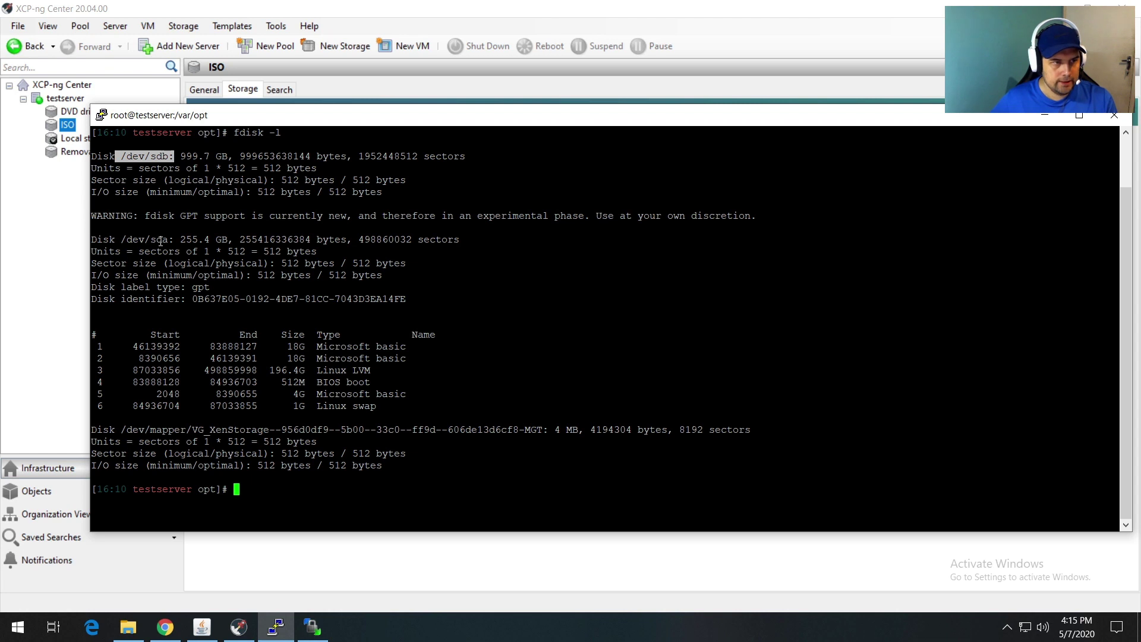
Step: Highlight /dev/sda at 255.4 GB and /dev/sdb at 999.7 GB, then narrow the terminal
left_click_drag(168, 240, 146, 240)
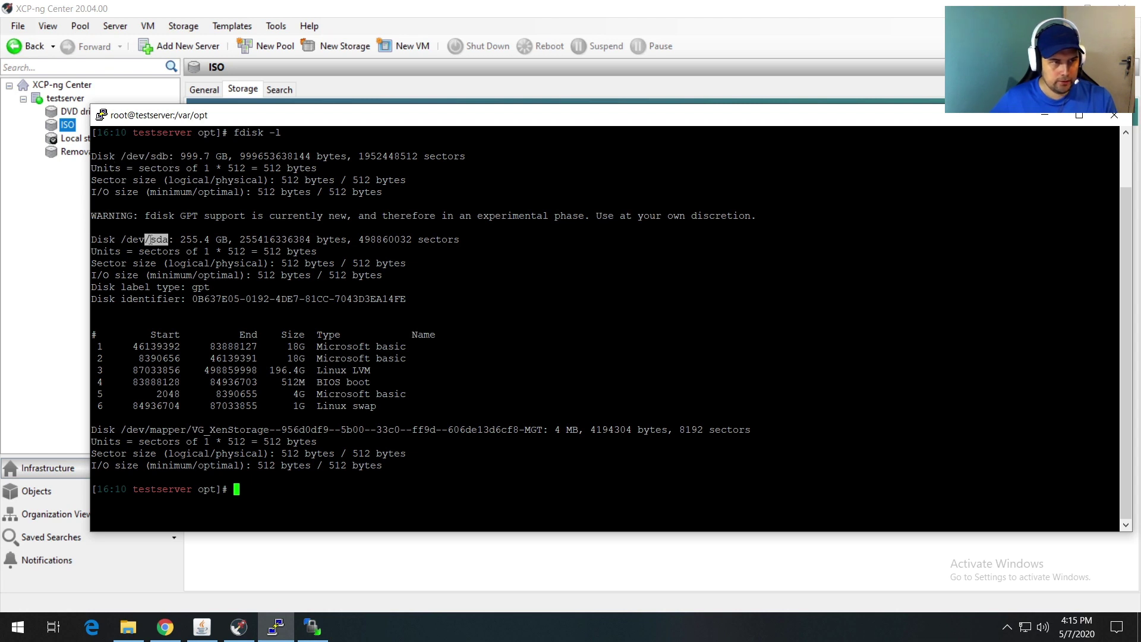
left_click_drag(174, 240, 225, 237)
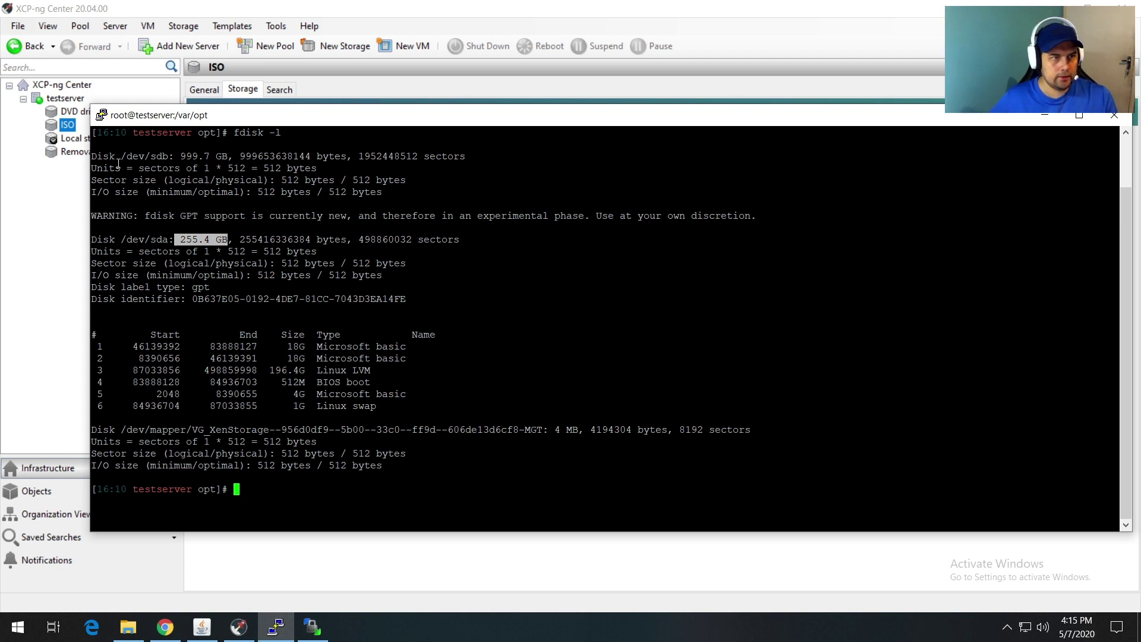
left_click_drag(169, 156, 157, 157)
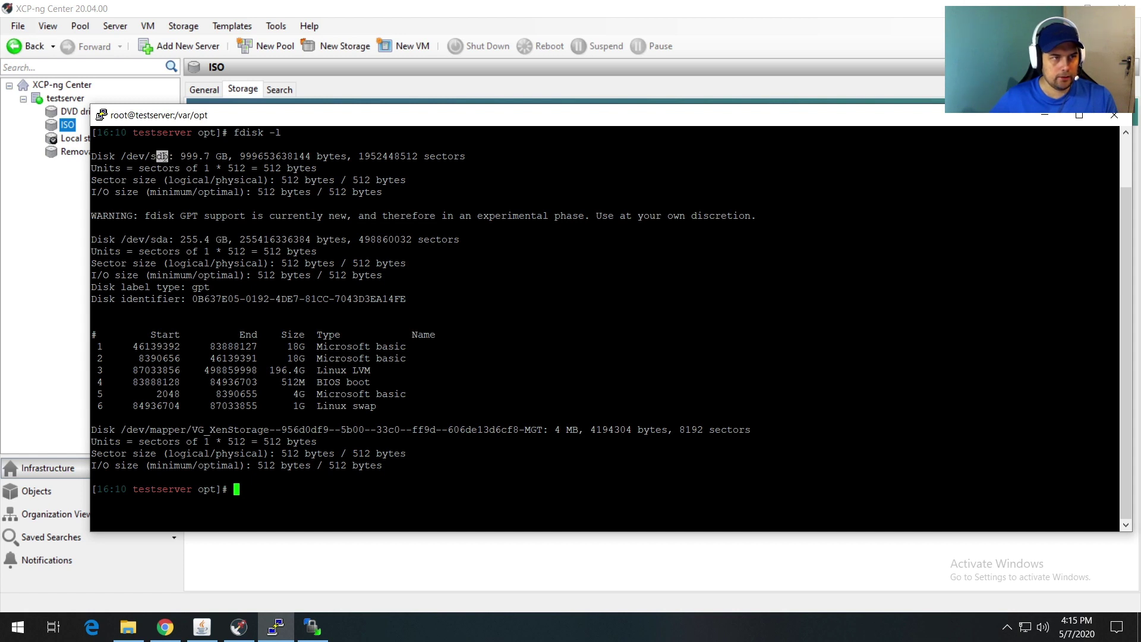
left_click_drag(180, 156, 223, 156)
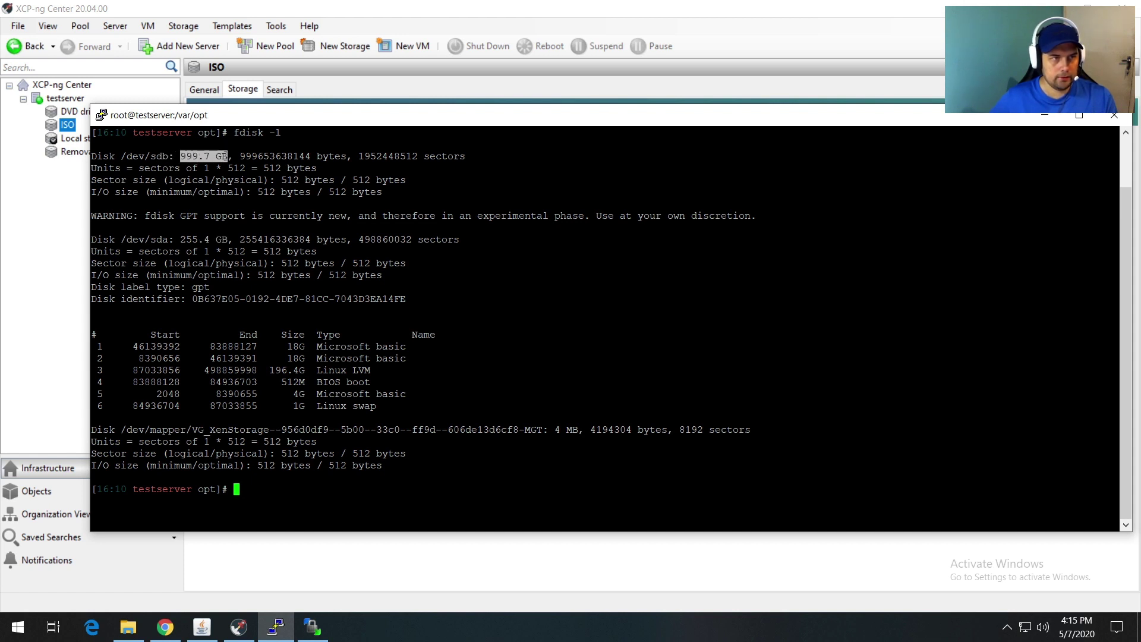
left_click(122, 154)
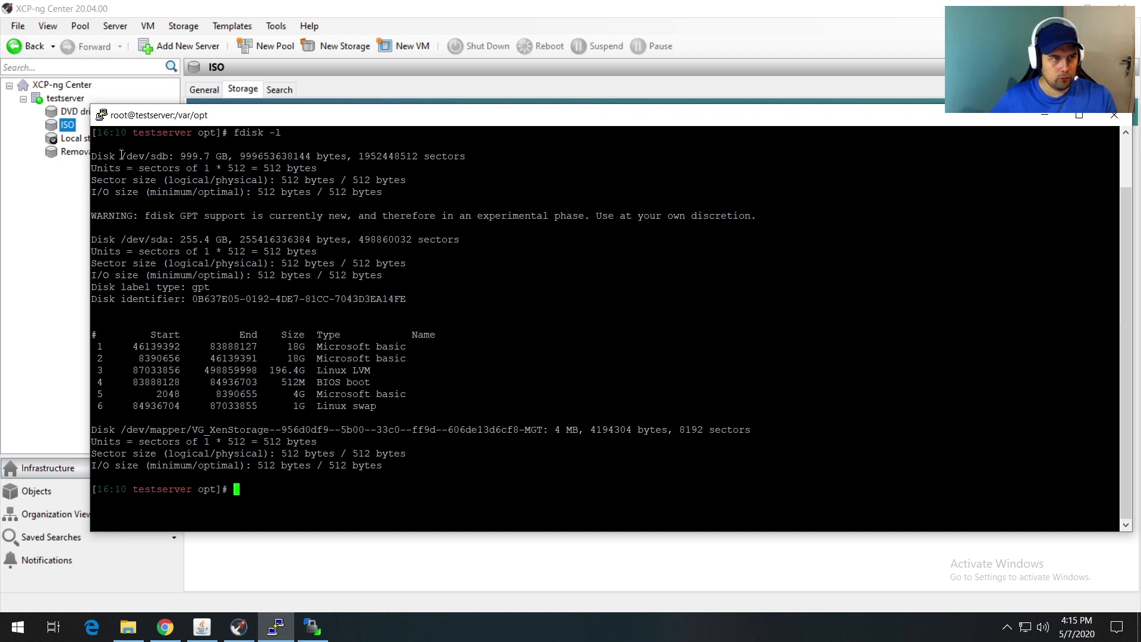
left_click_drag(122, 156, 171, 157)
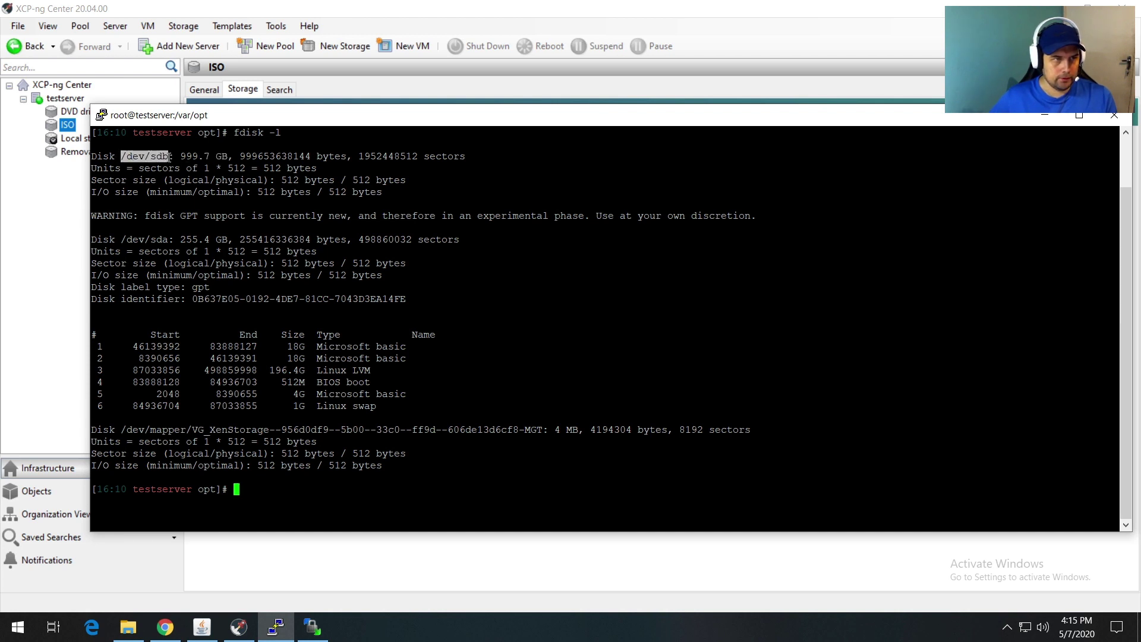
left_click(343, 474)
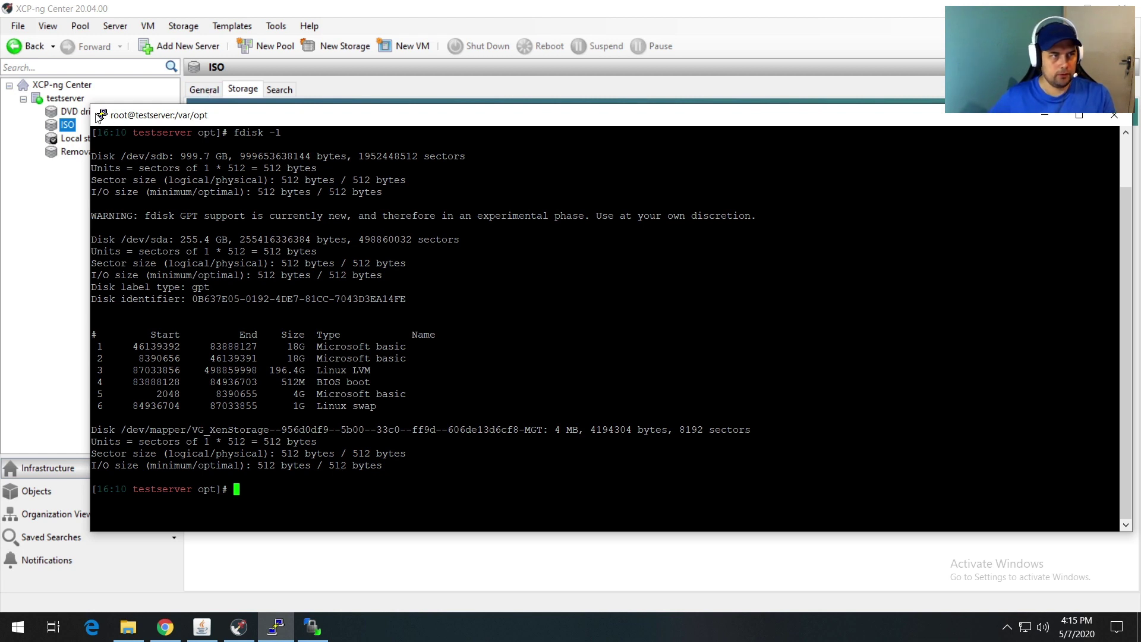
left_click_drag(90, 114, 135, 119)
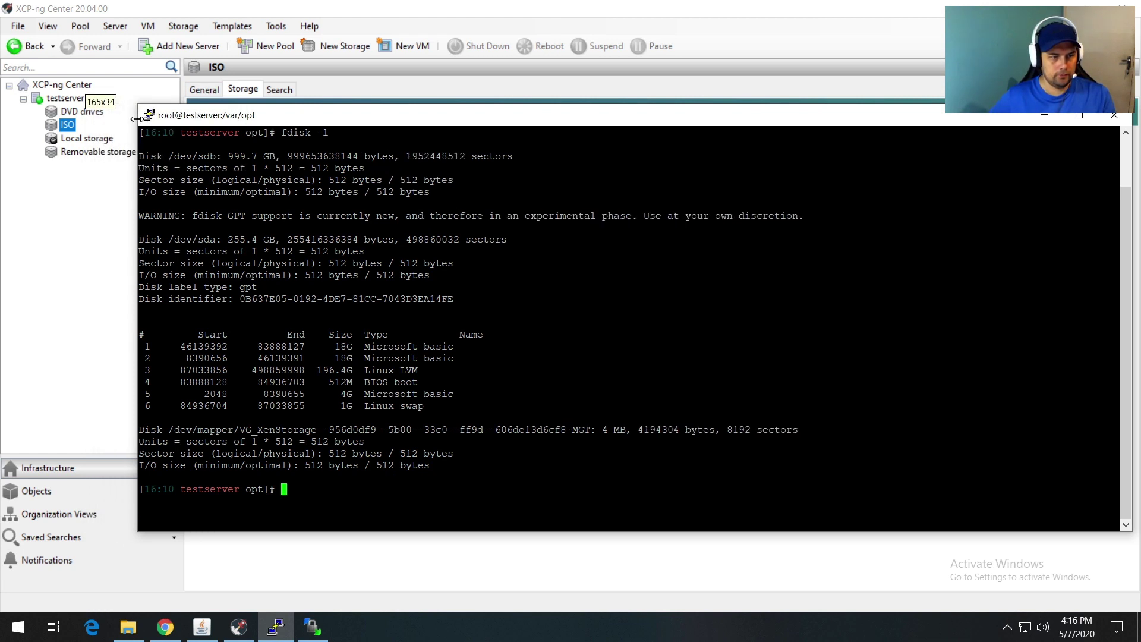
Step: Type 'xe sr-create content-type=user device-config:device=/dev/sdb host-uuid=' at the PuTTY prompt
type("x")
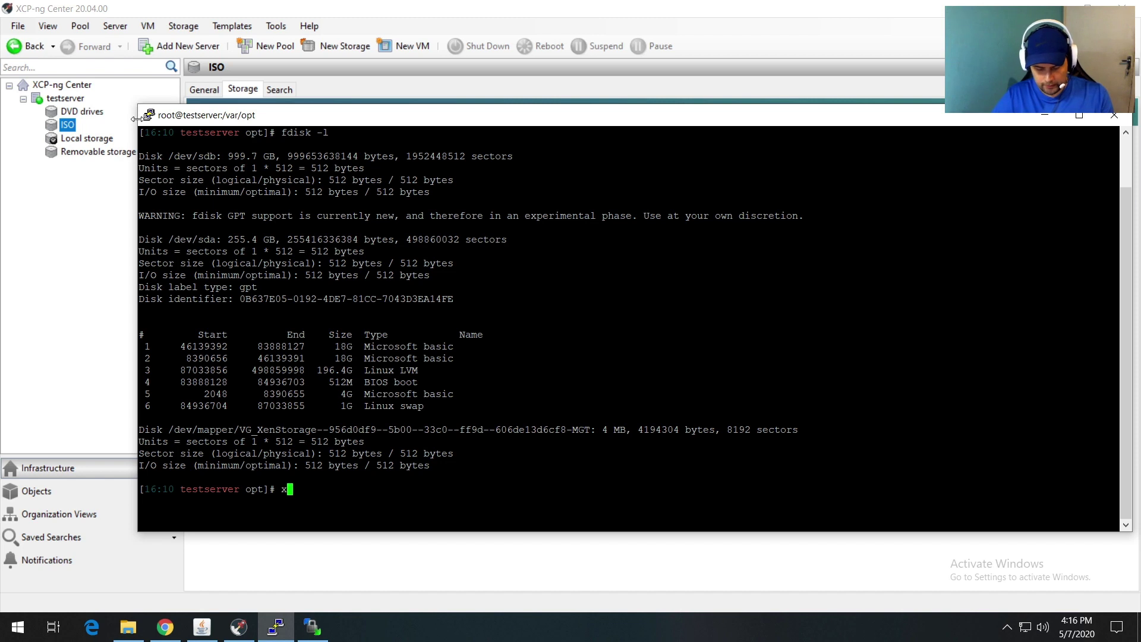
type("e s")
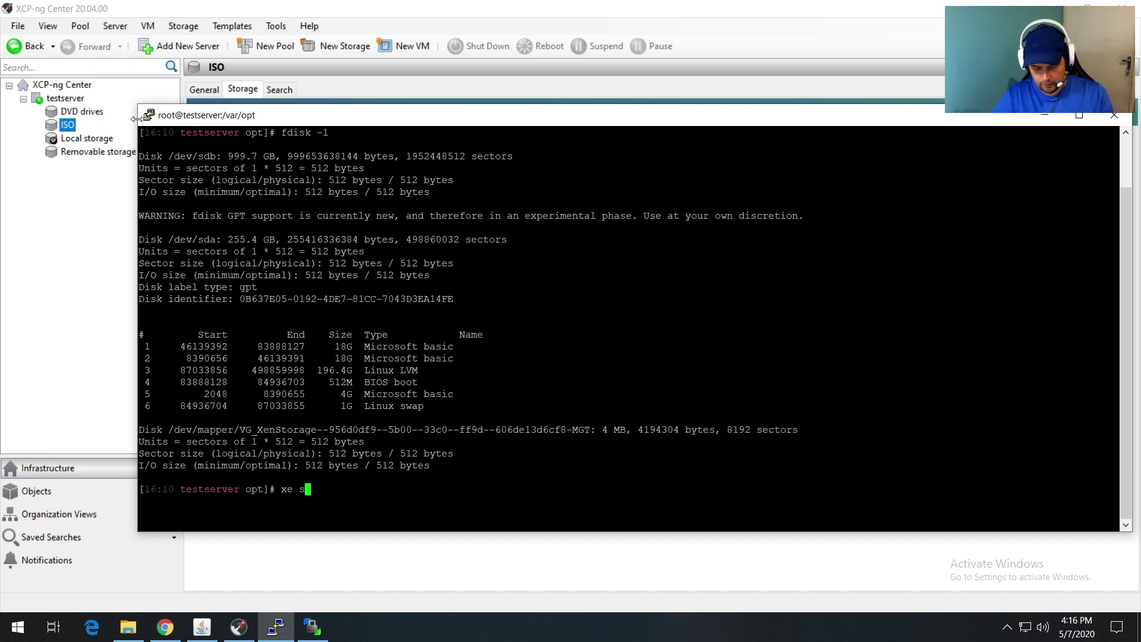
type("r-create ")
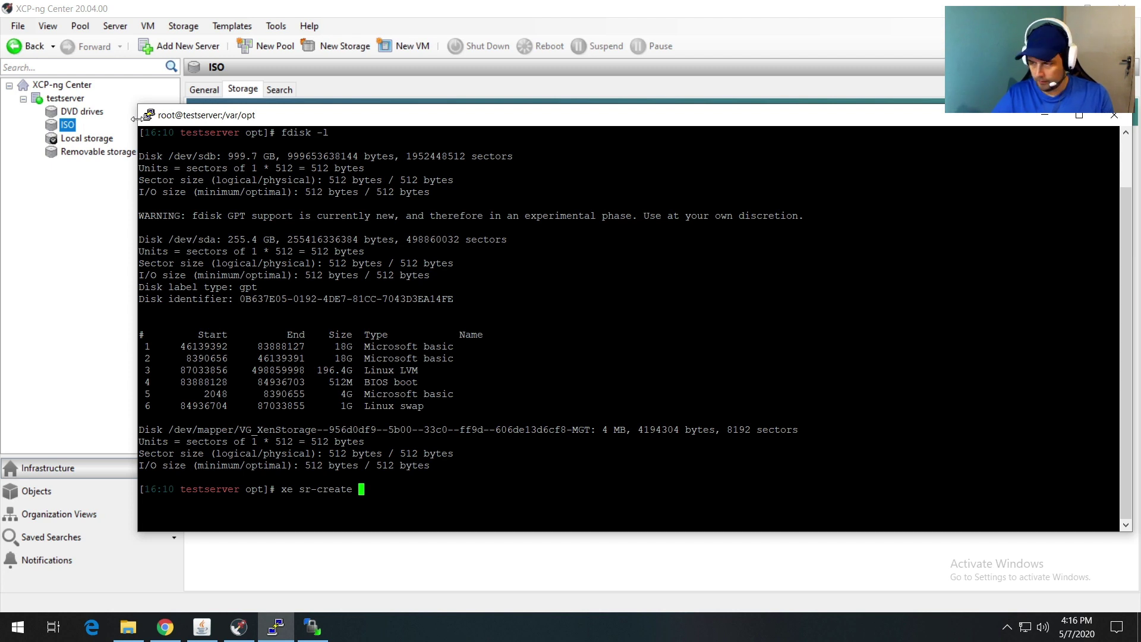
type("content")
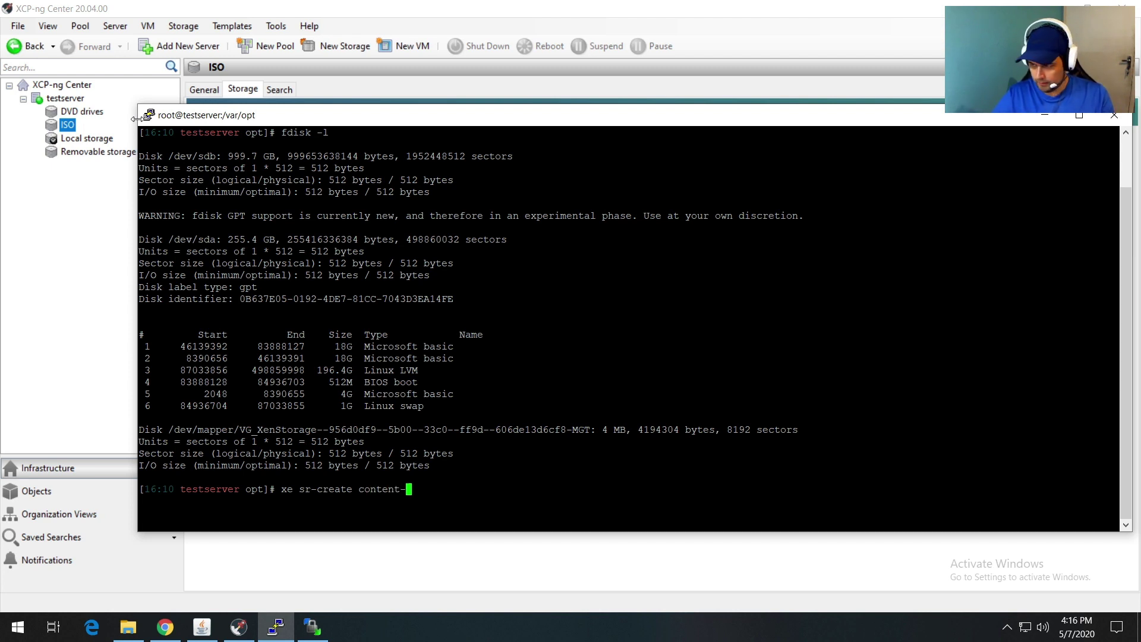
type("-type")
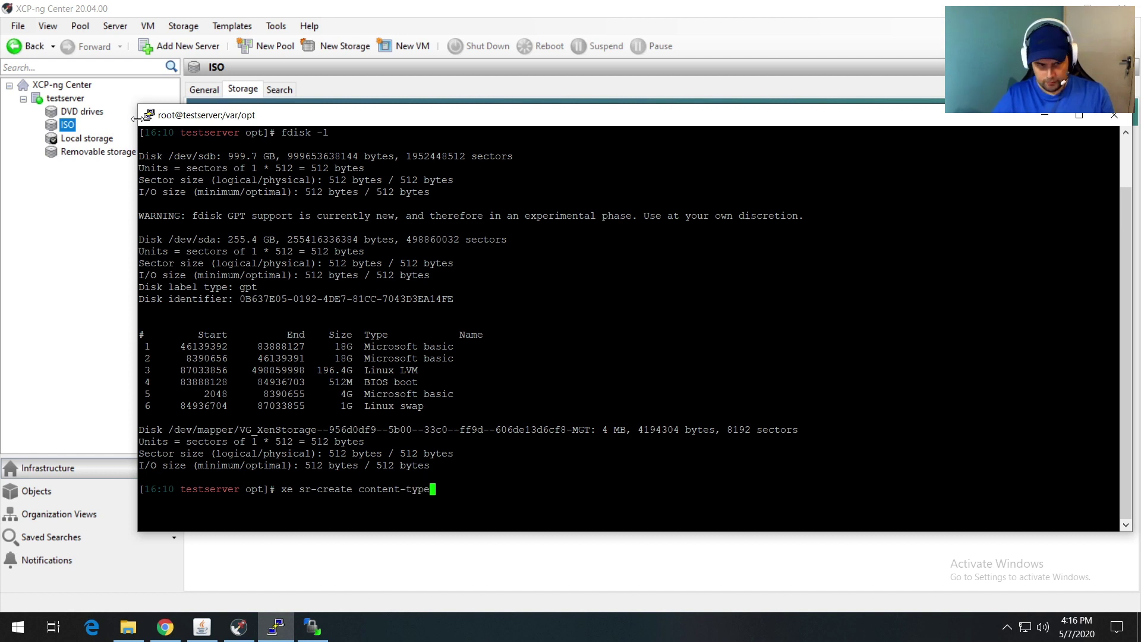
type("=user")
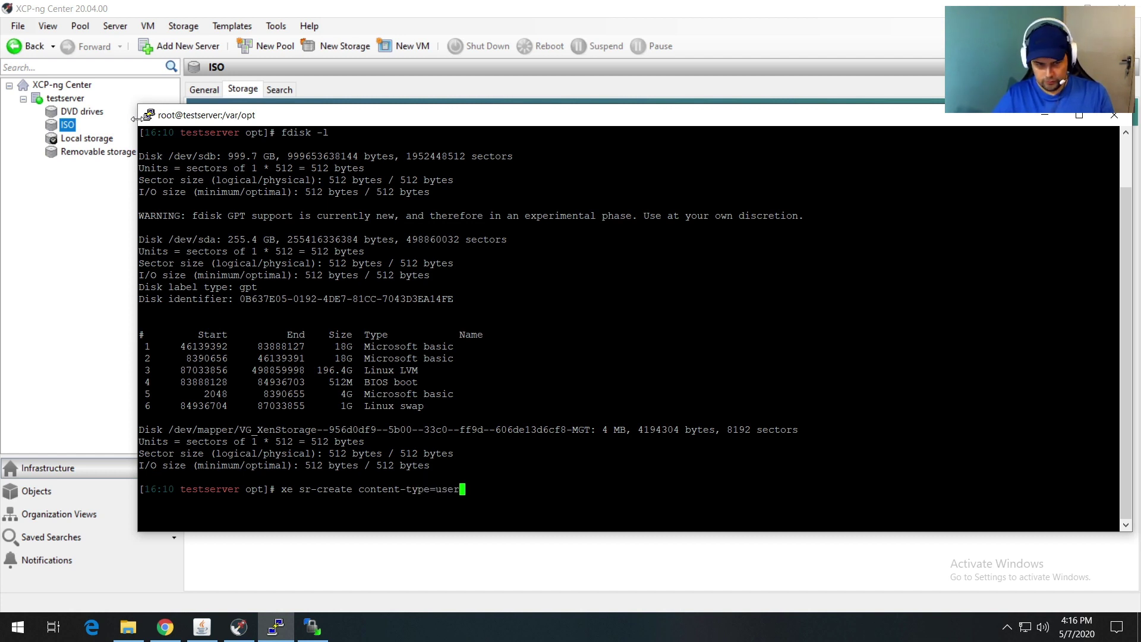
type(" dev")
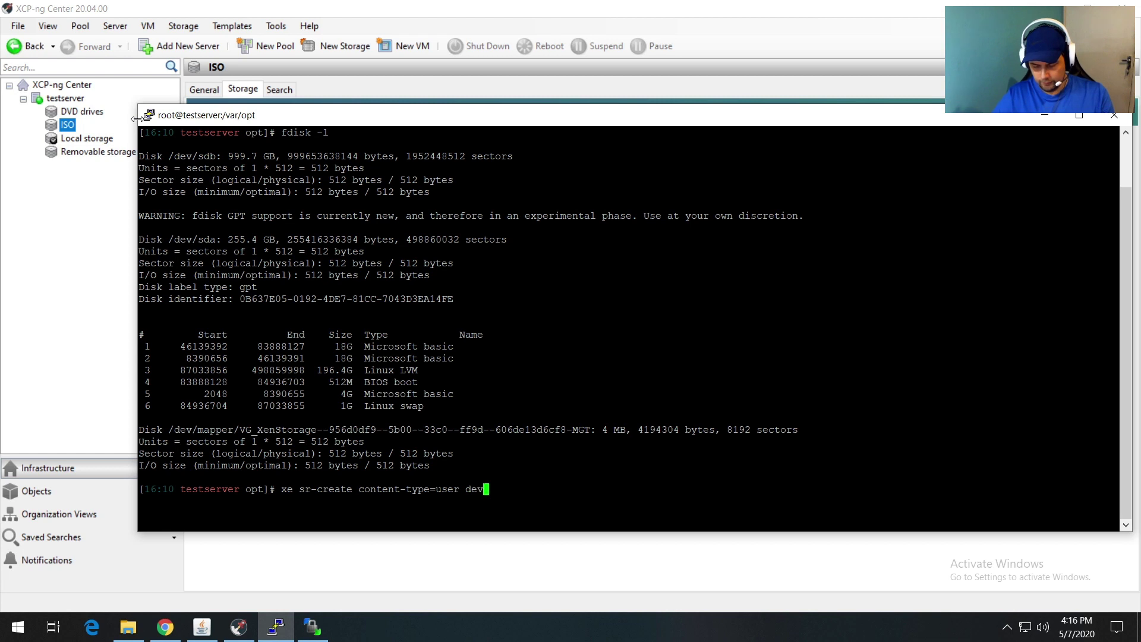
type("ice-config")
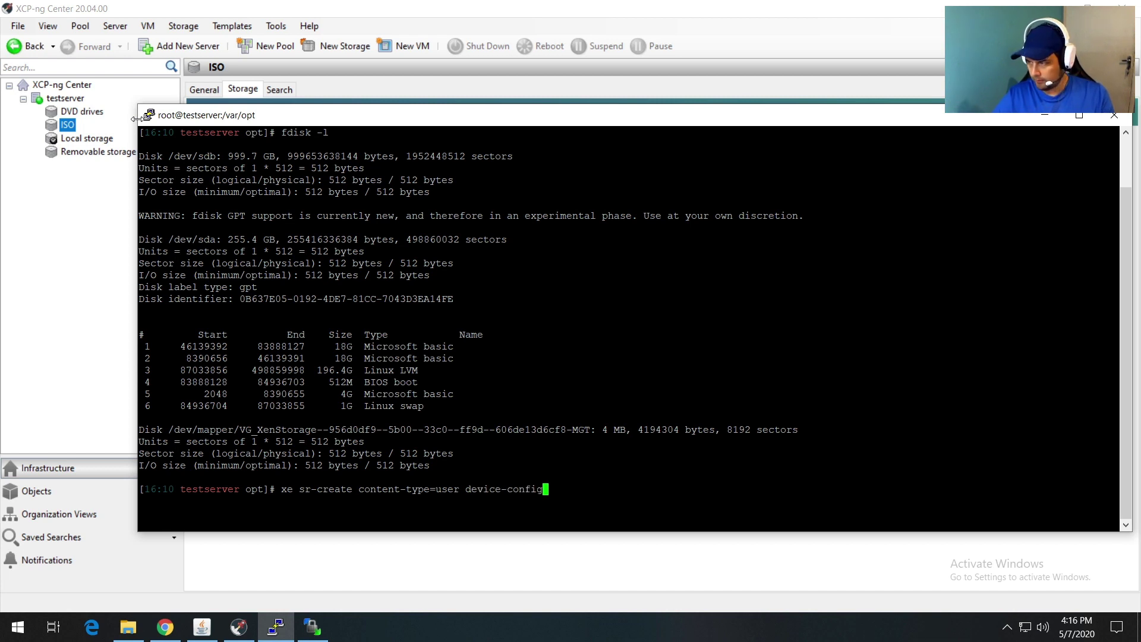
type(":")
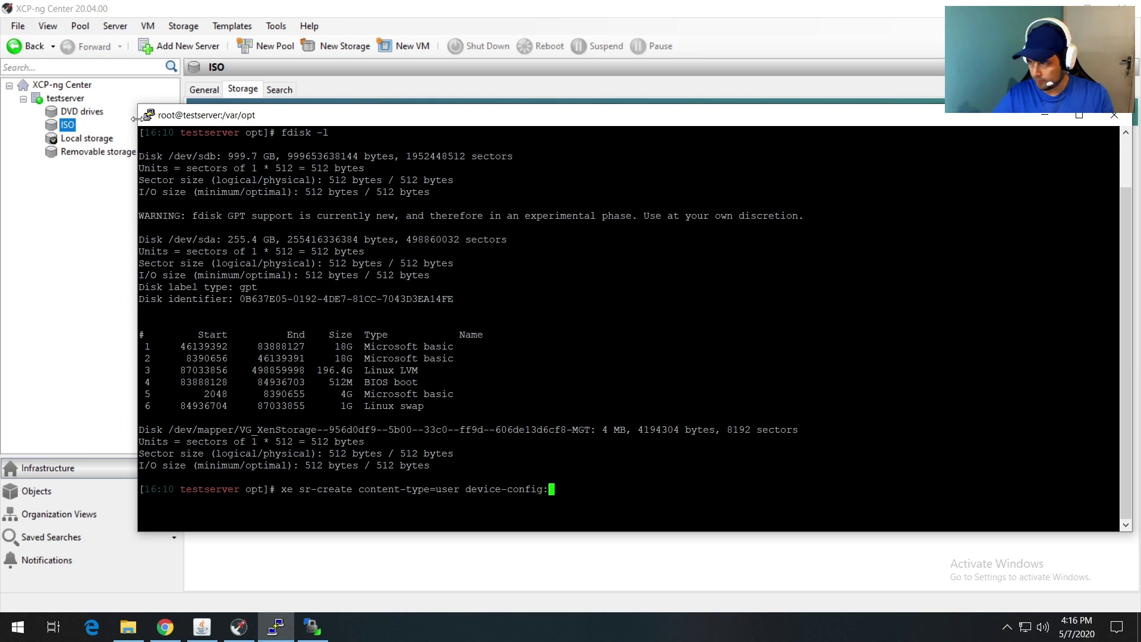
type("device")
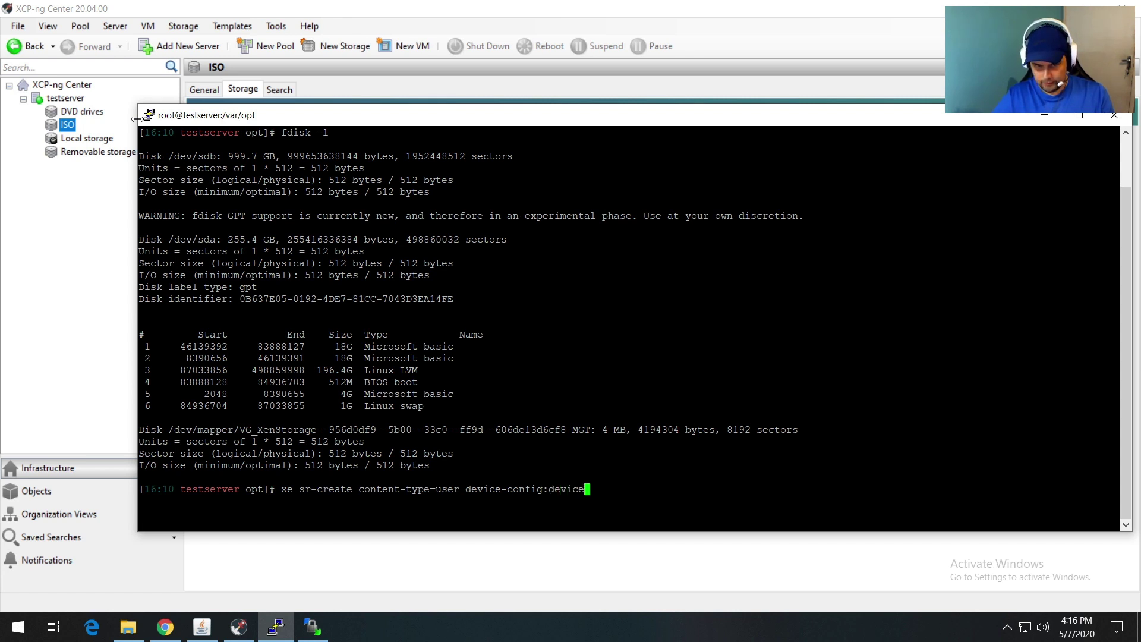
type("=")
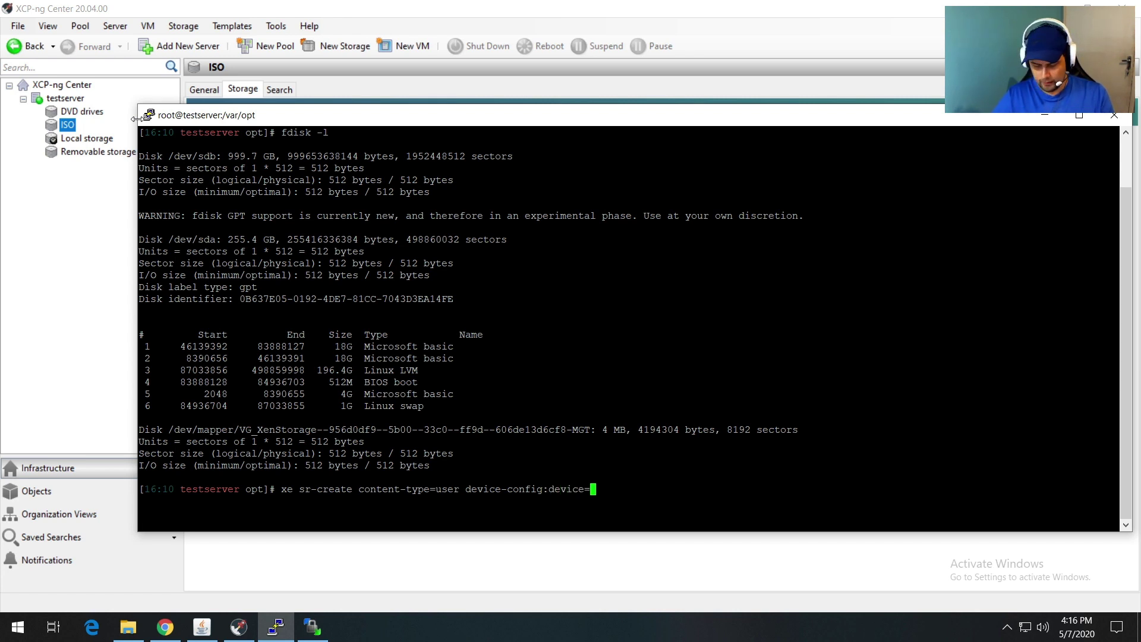
type("/")
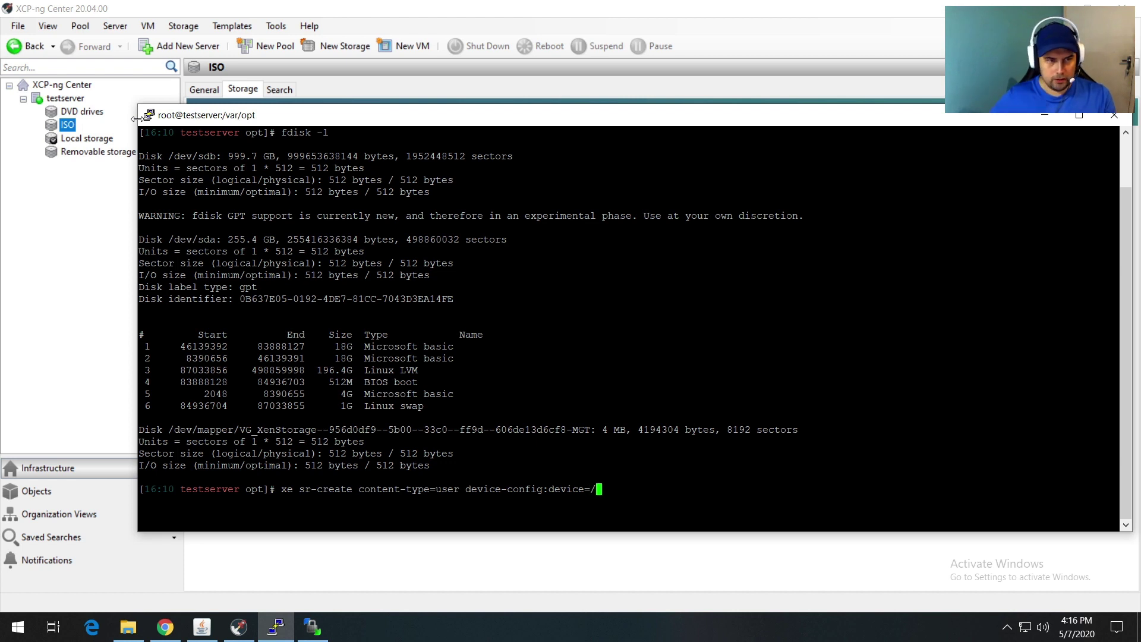
left_click_drag(163, 156, 219, 155)
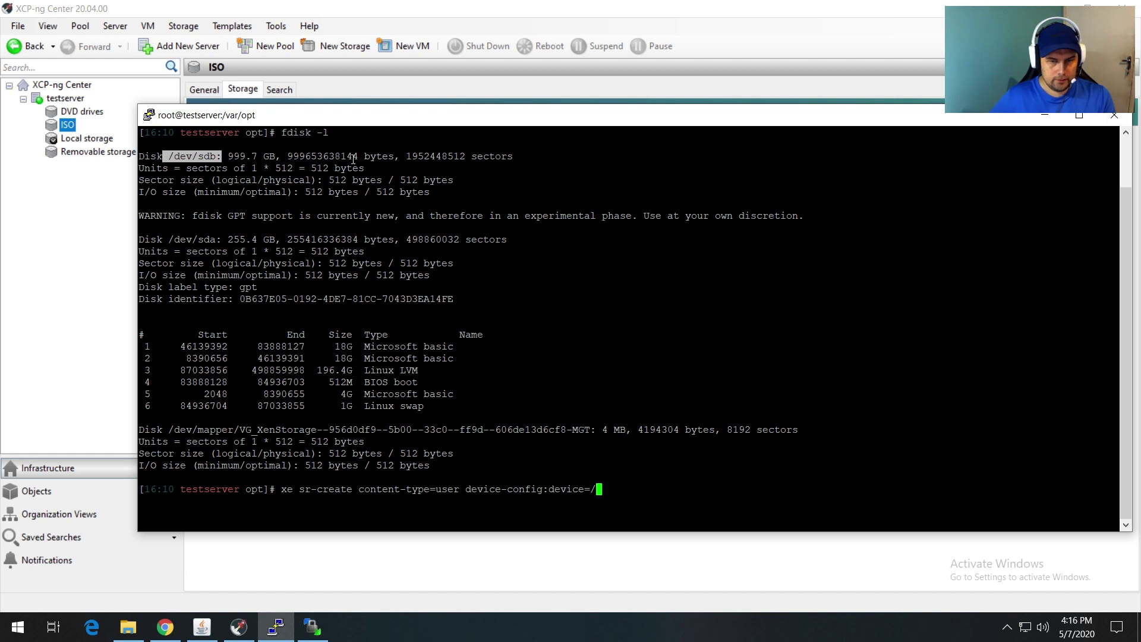
type("dev/")
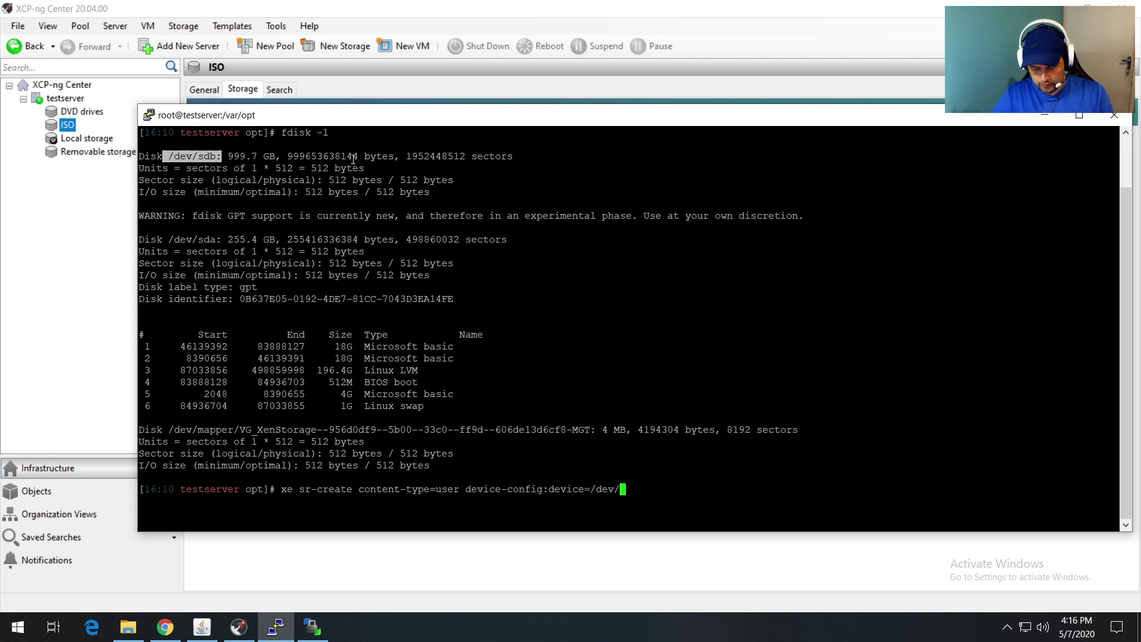
type("sdb")
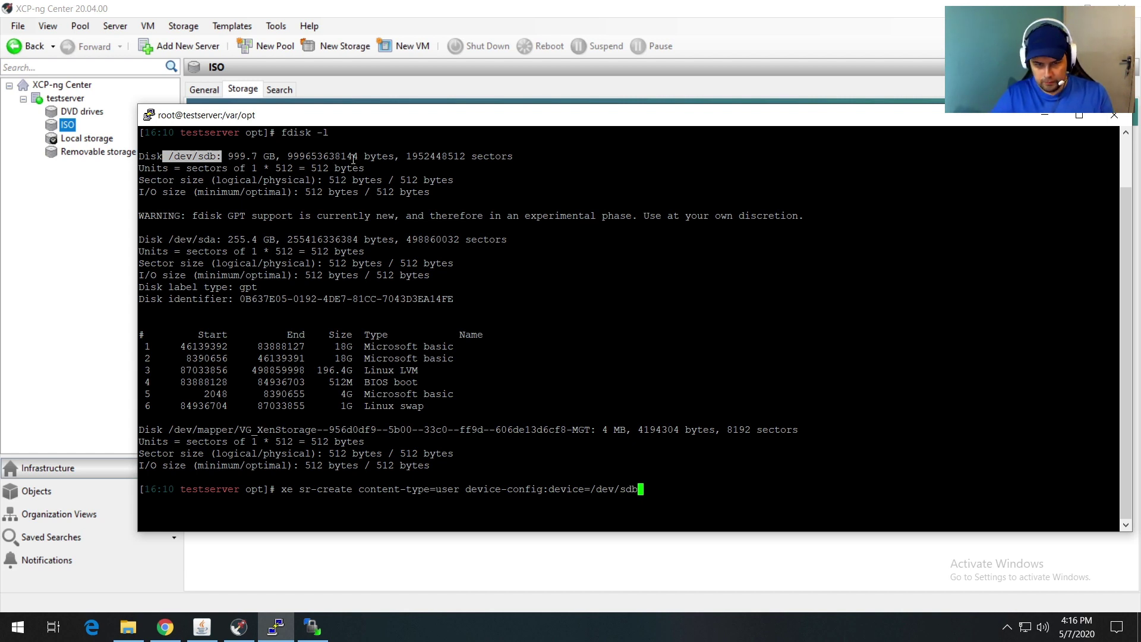
type(" host-uuid=")
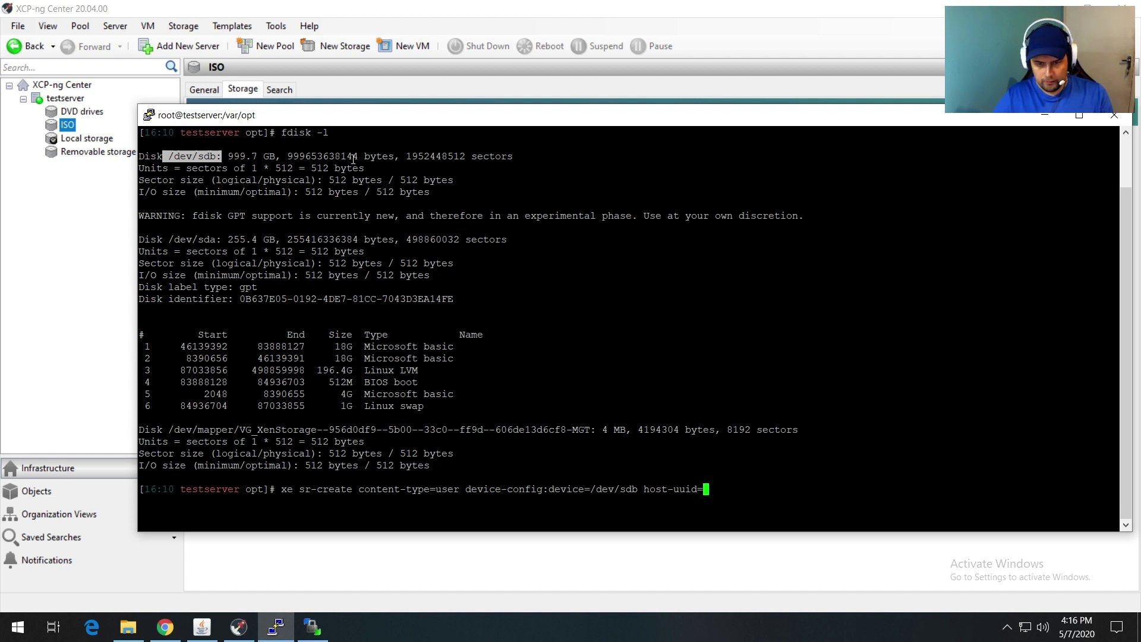
Step: Paste the host UUID, add name-label="HDD 1TB" shared=false type=ext, run it, and copy the returned UUID
right_click(353, 159)
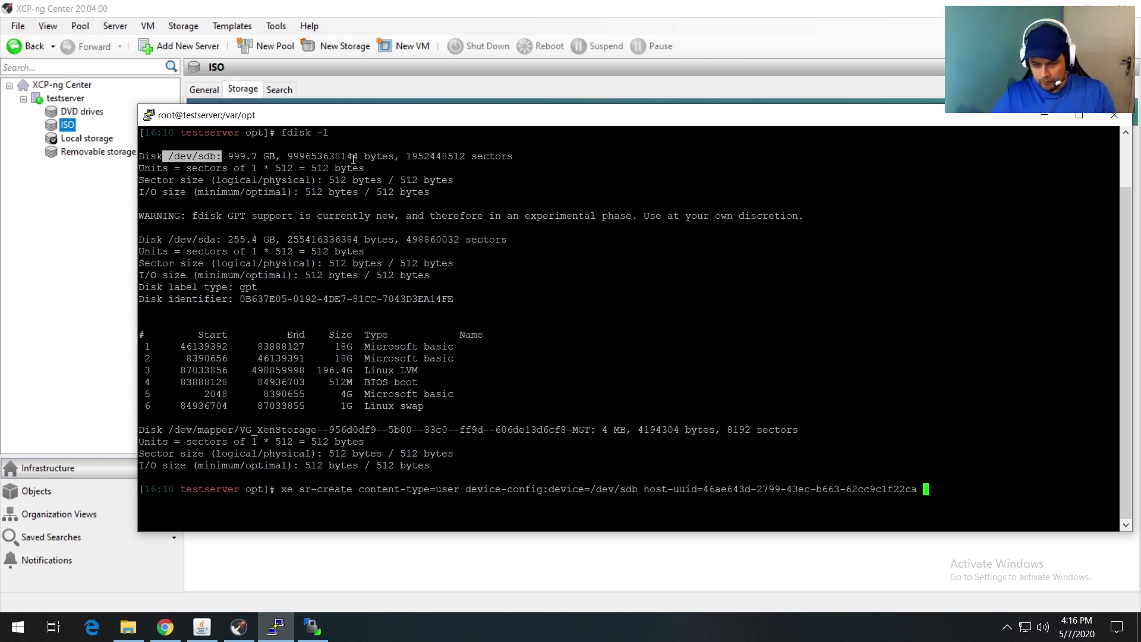
type("name-label")
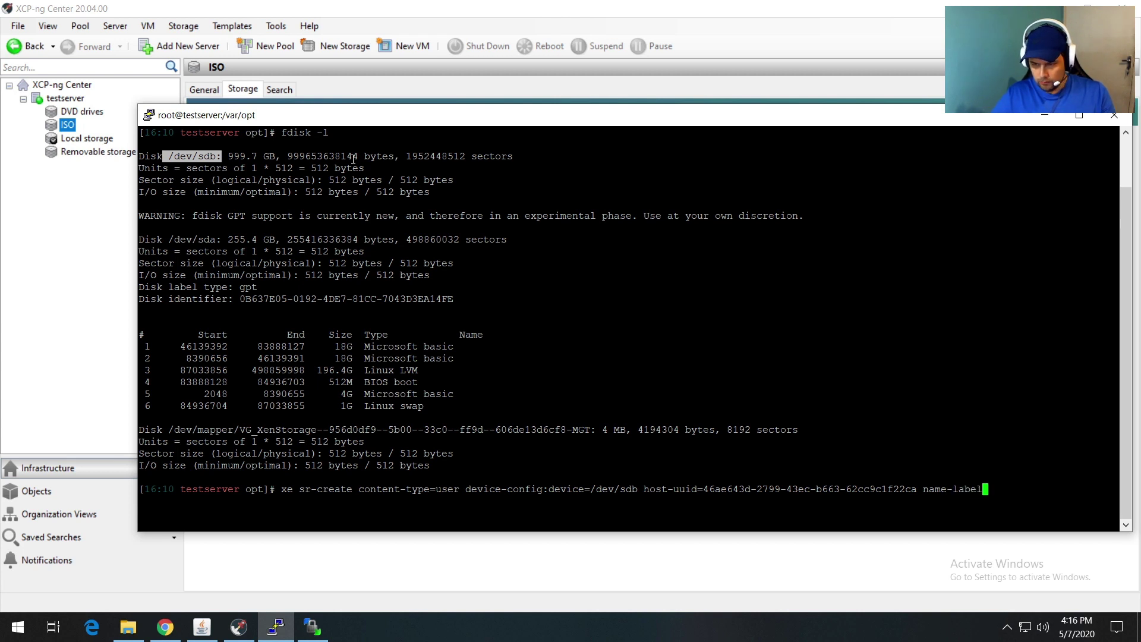
type("=")
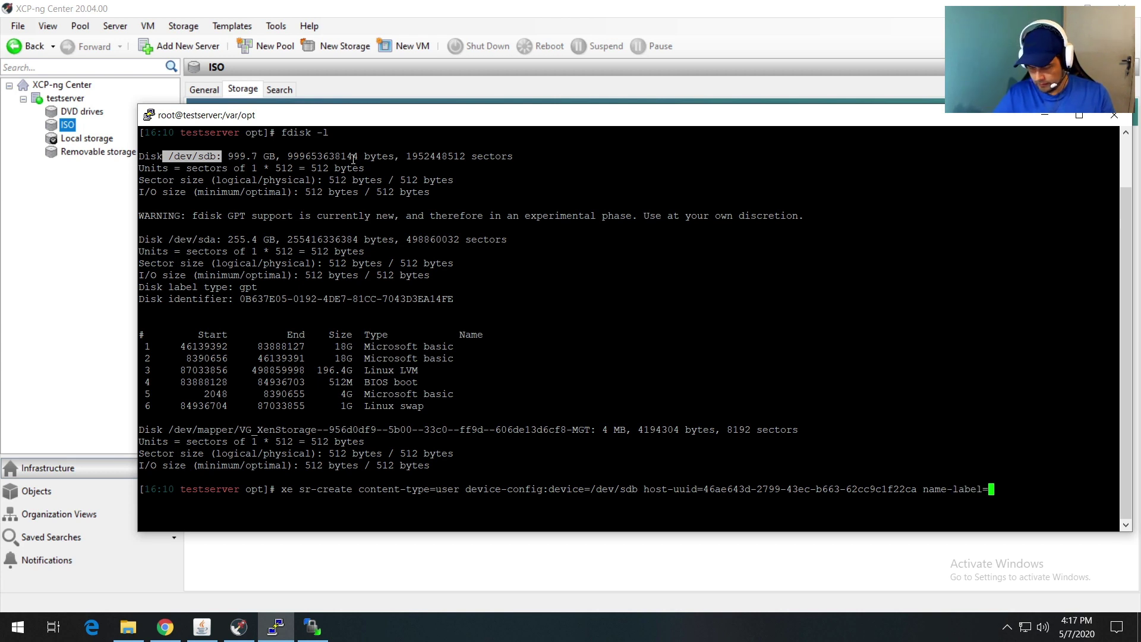
type("\"")
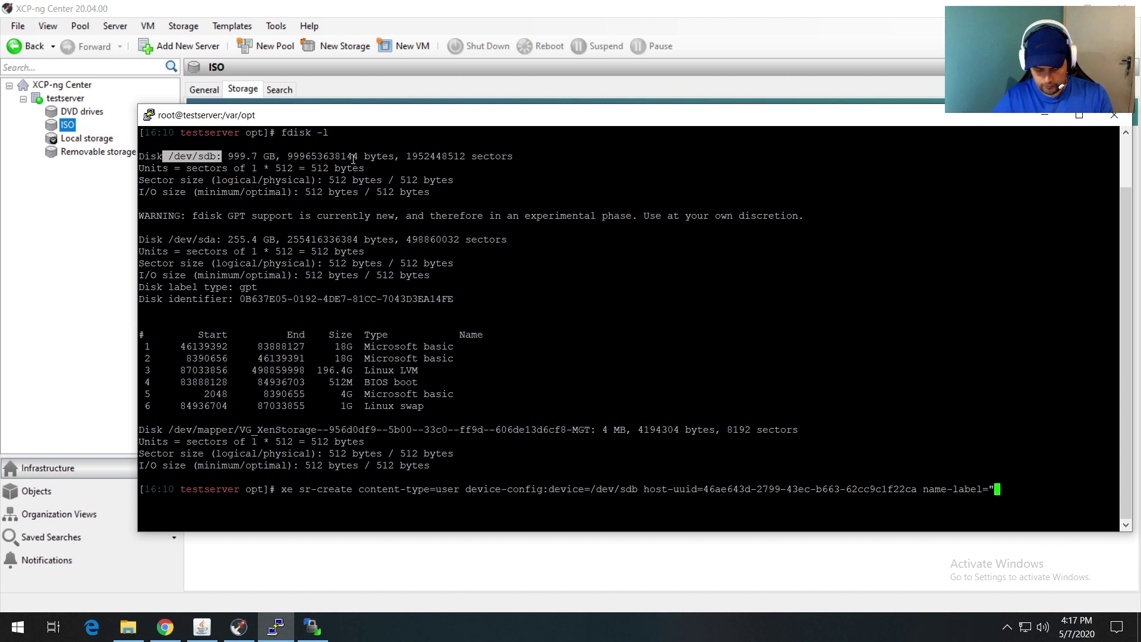
type("HDD 1")
type("T")
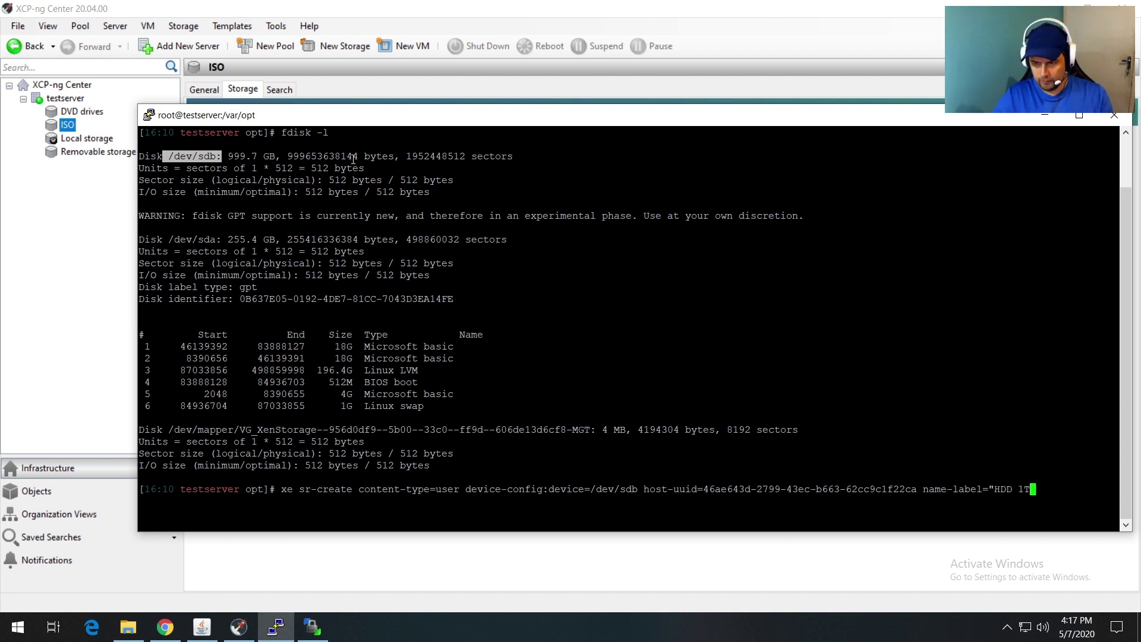
type("B\"")
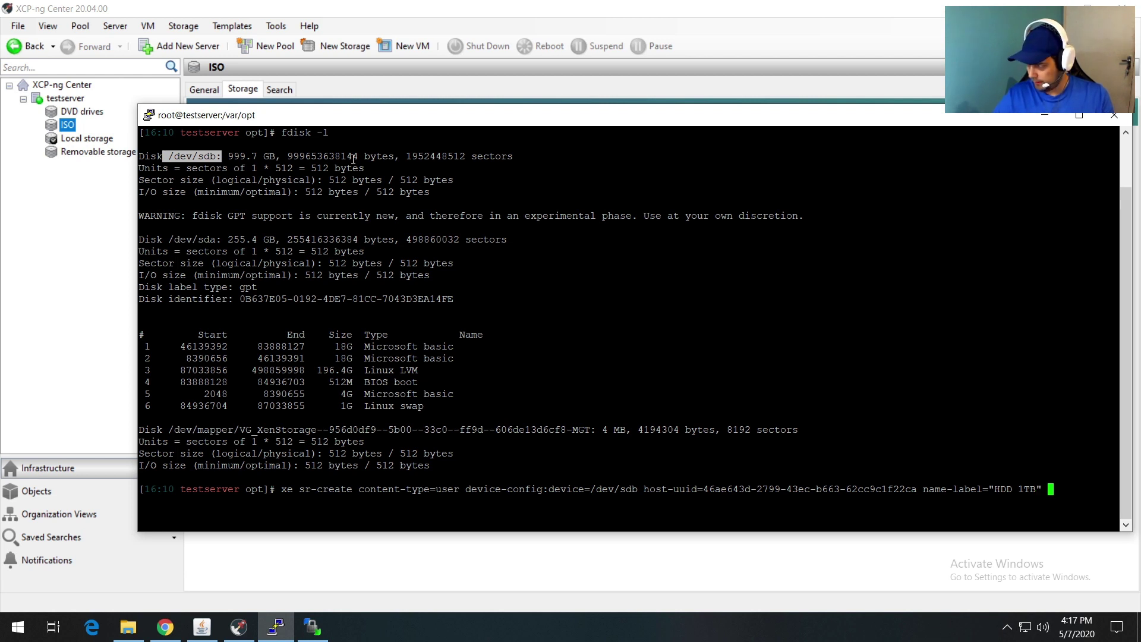
type(" shared")
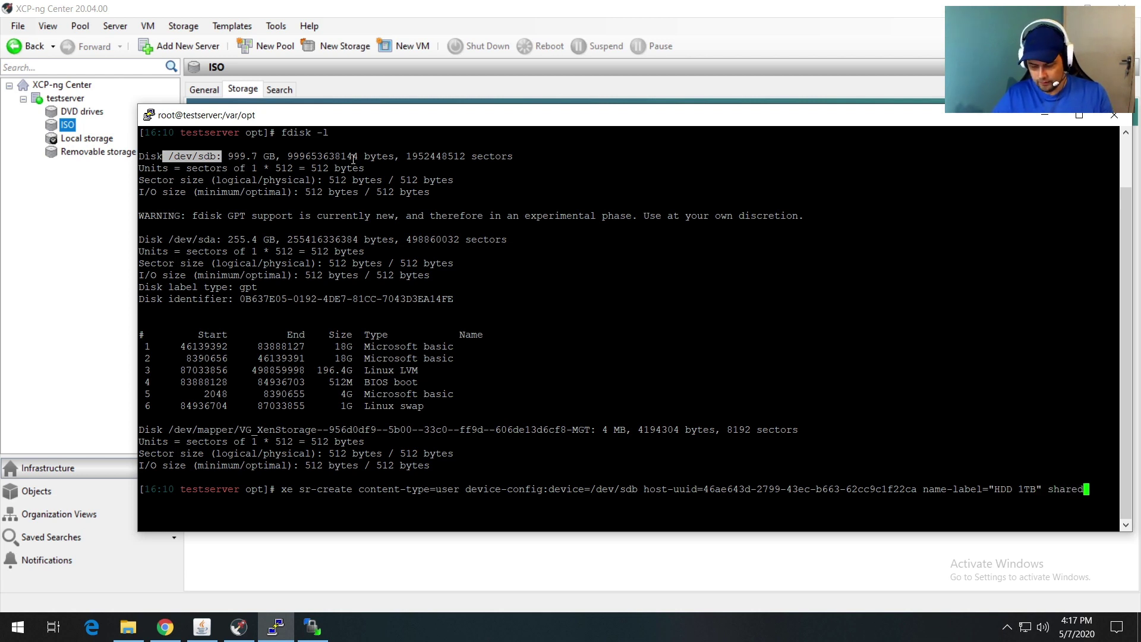
type("=false")
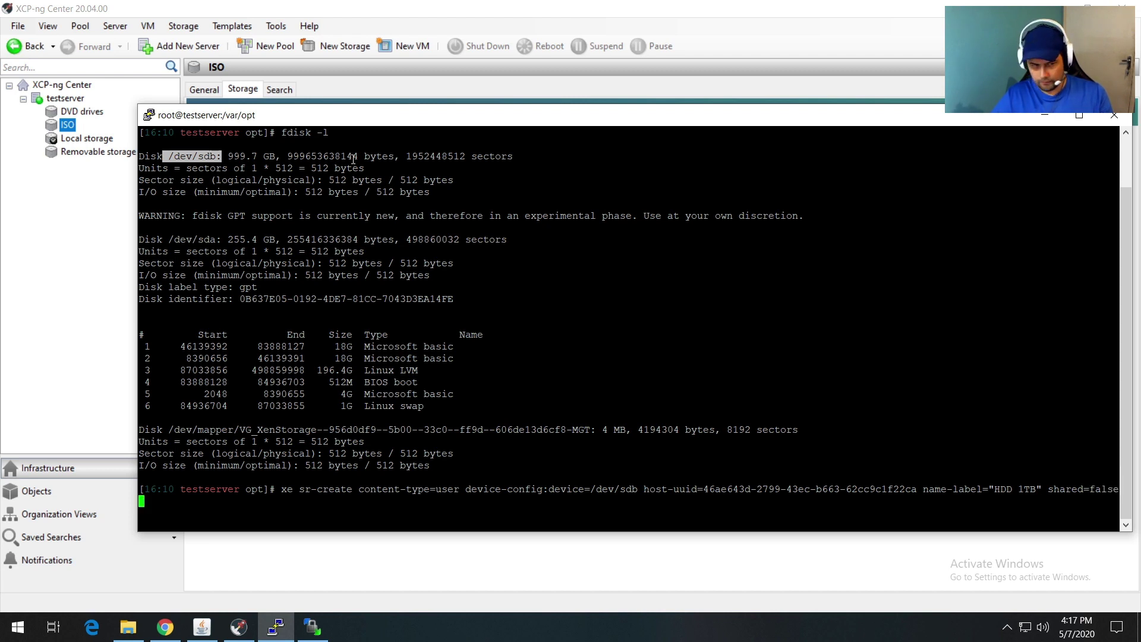
type(" type")
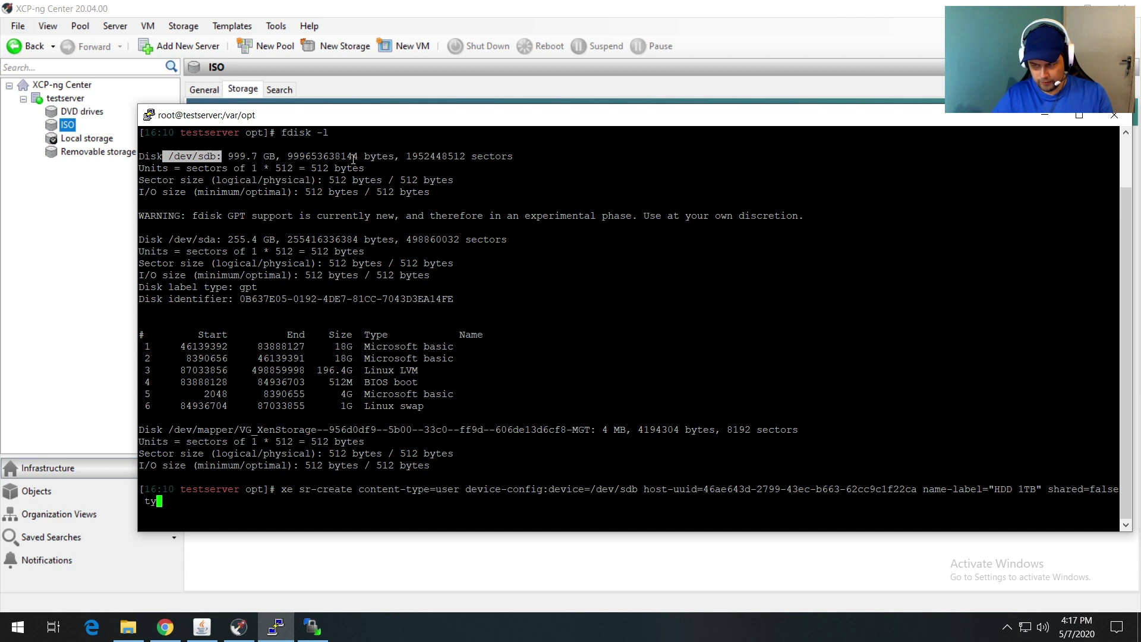
type("=ext")
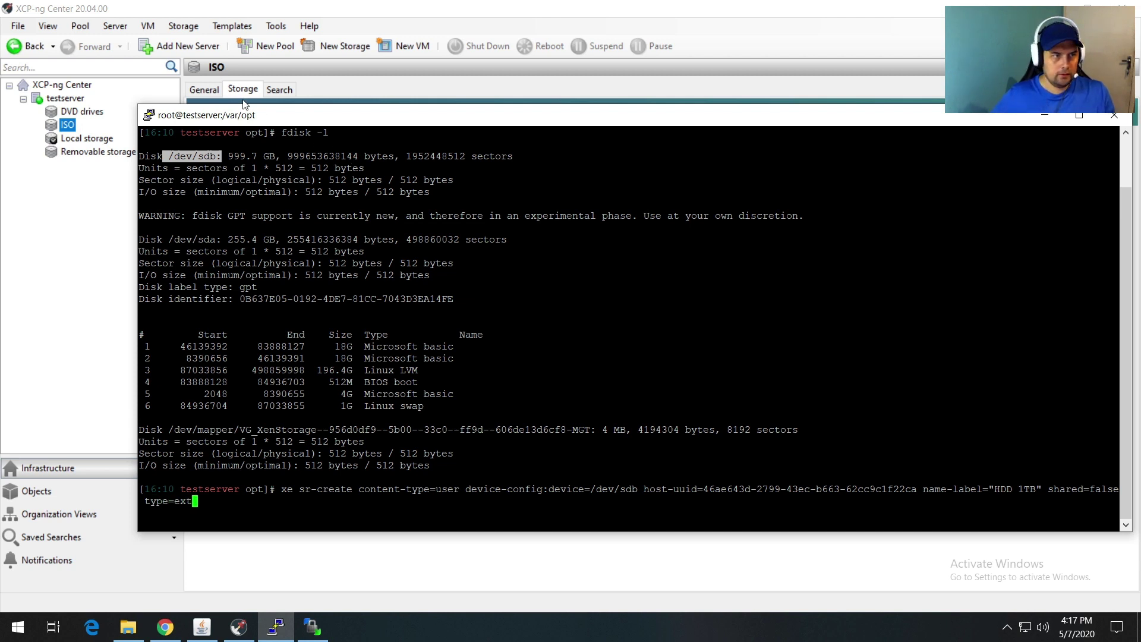
left_click_drag(138, 134, 249, 134)
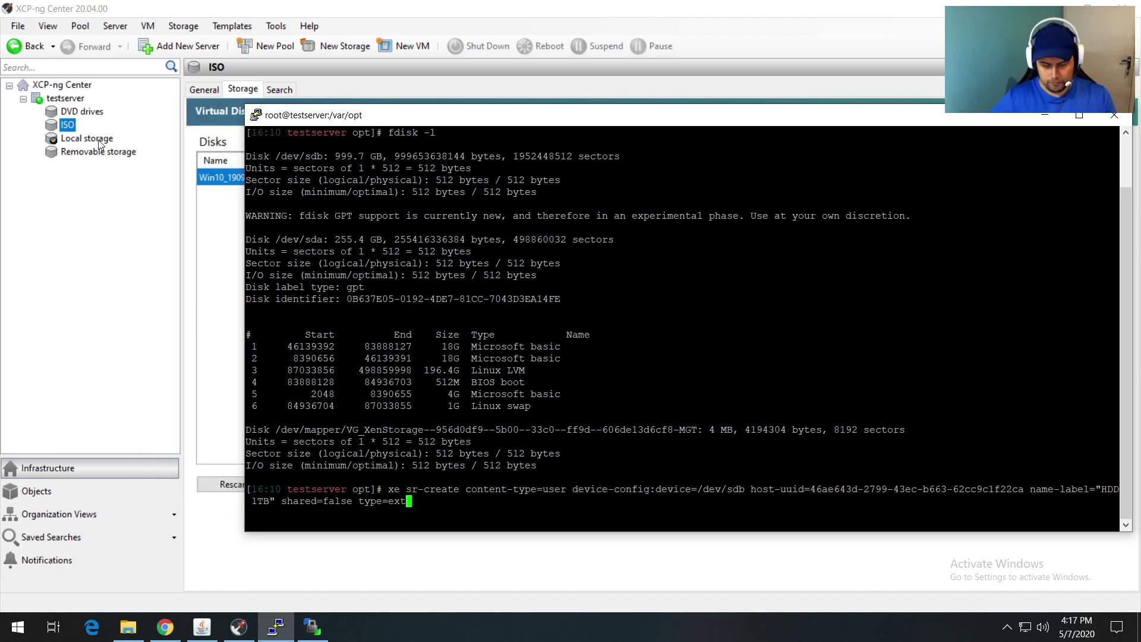
key("Return")
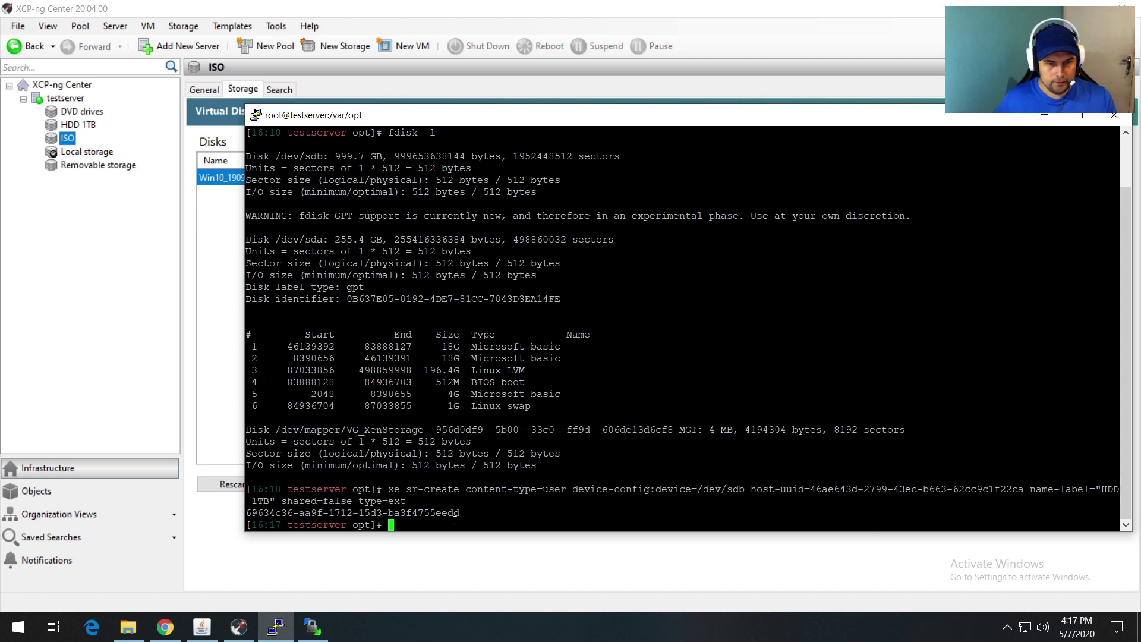
left_click_drag(466, 516, 246, 516)
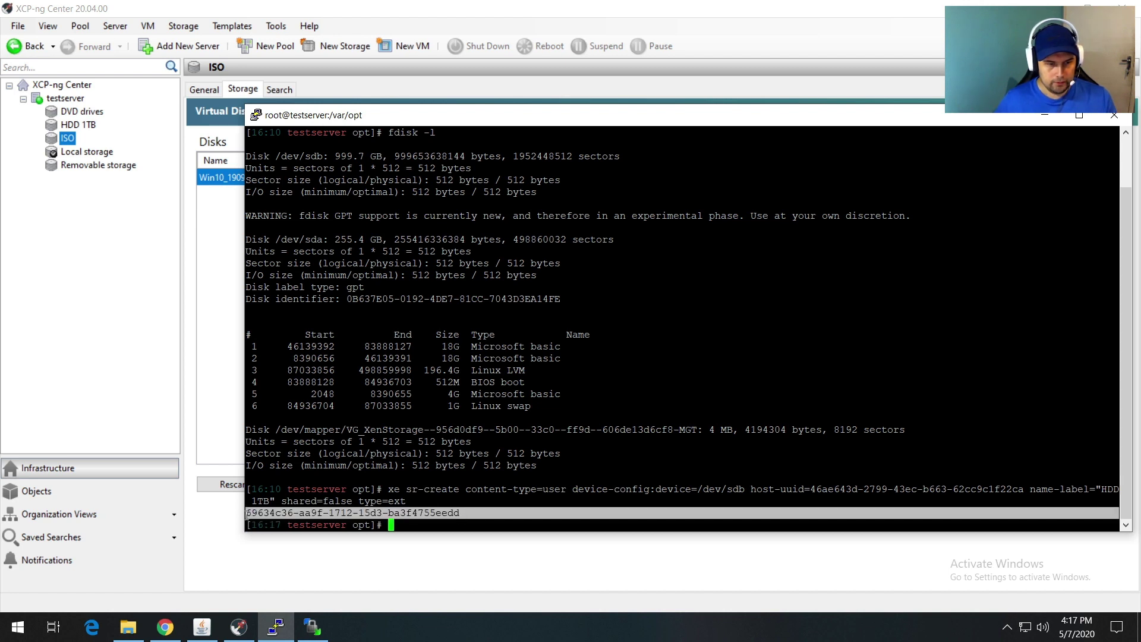
Step: Select HDD 1TB in the resource tree and view its empty virtual disk list
left_click(85, 126)
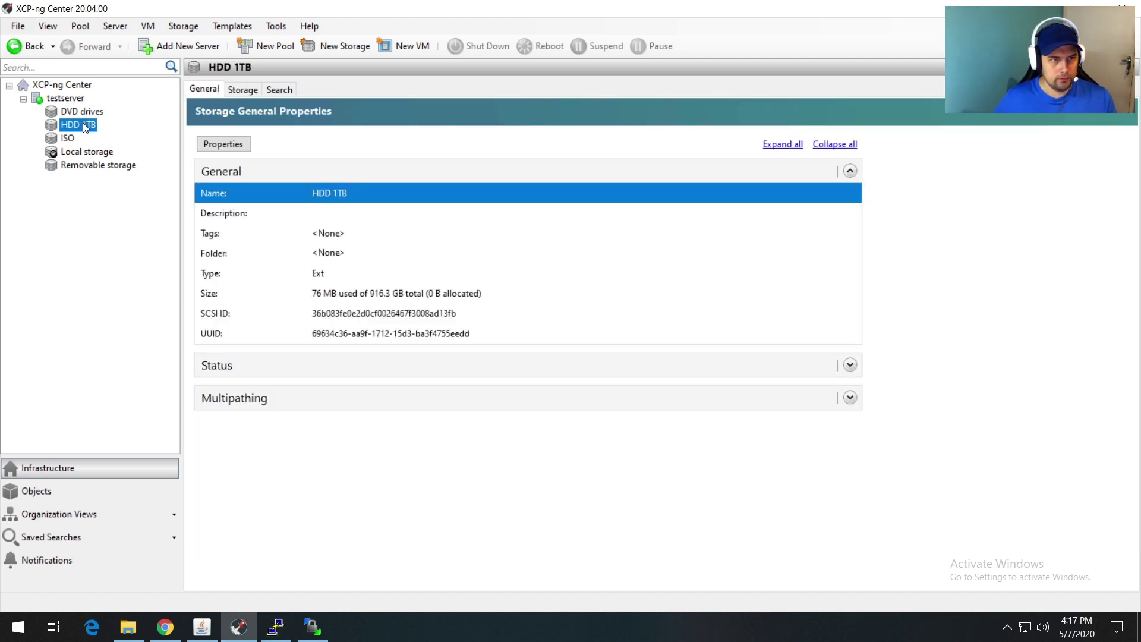
left_click(243, 90)
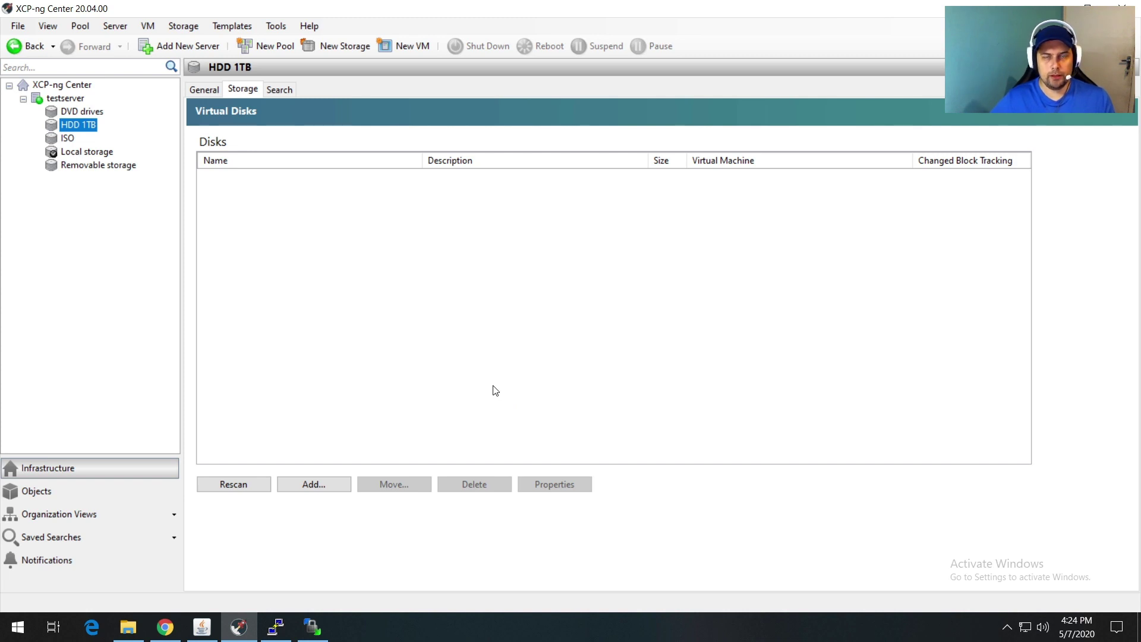
Step: Start a new VM from the Windows 10 (64-bit) template and name it Windows 10
left_click(408, 49)
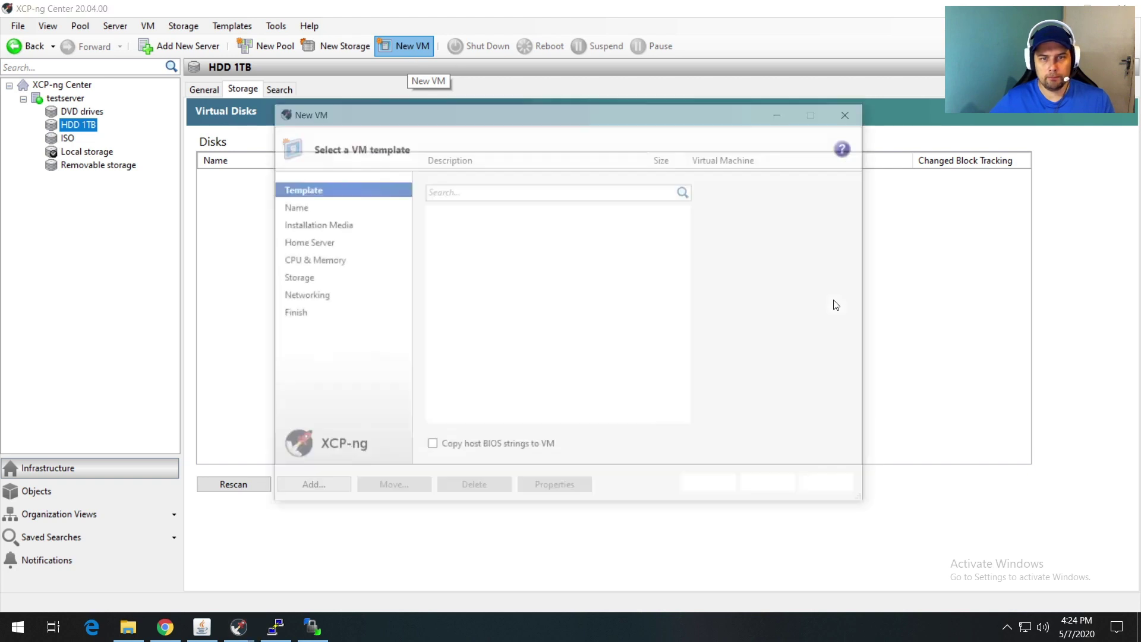
left_click(455, 297)
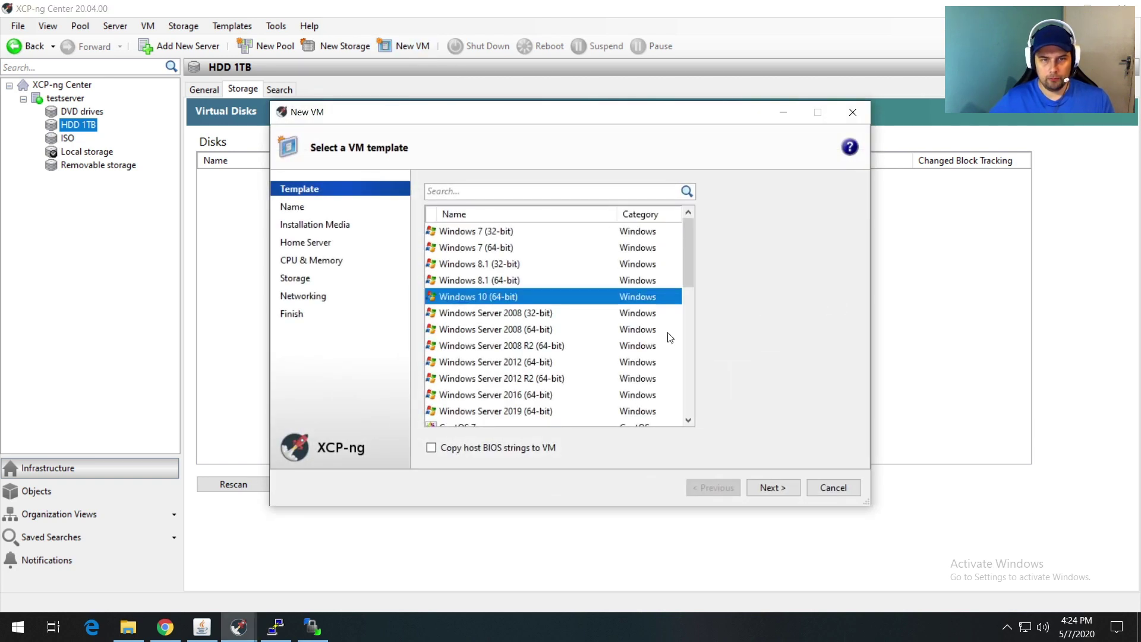
left_click(774, 489)
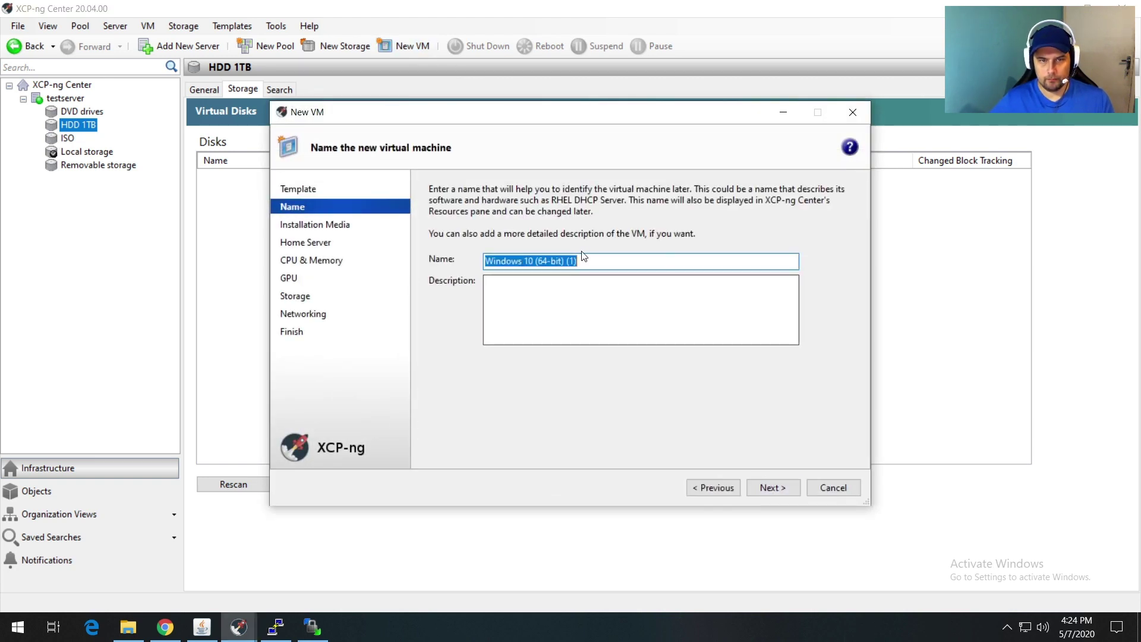
left_click_drag(535, 261, 638, 266)
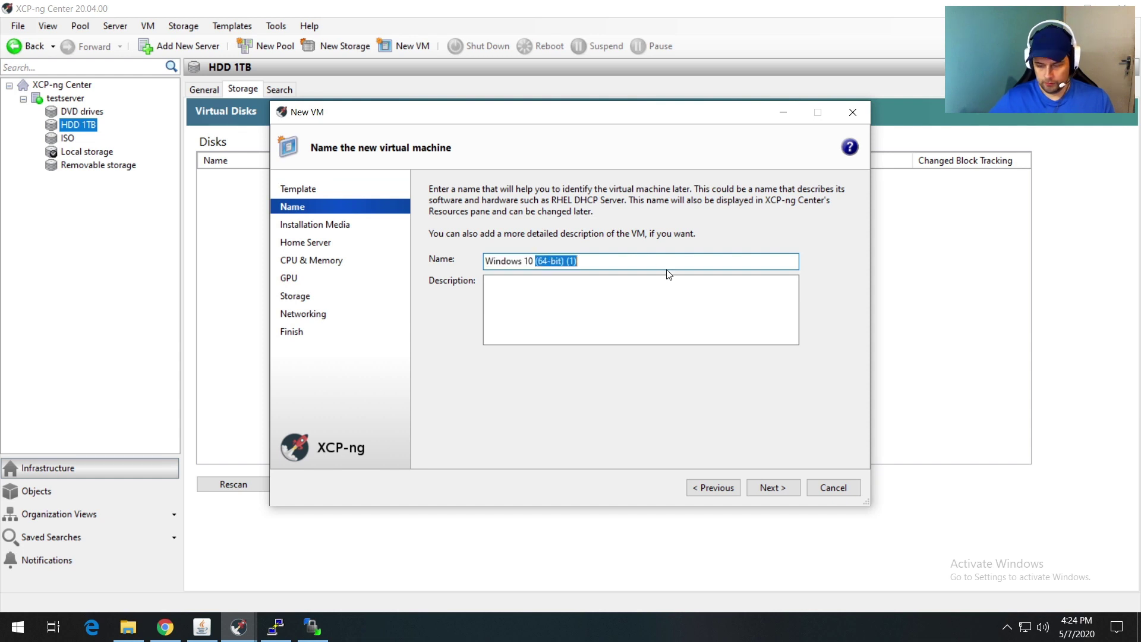
key("BackSpace")
key("BackSpace")
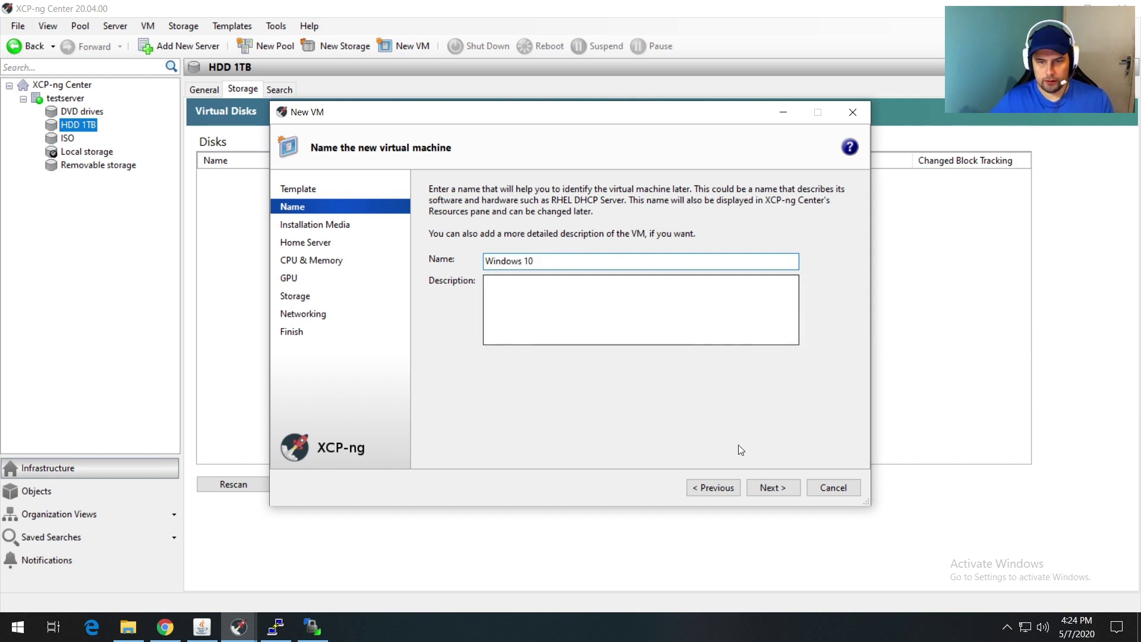
Step: Install from Win10_1909_EnglishInternational_x64.iso using BIOS Boot mode
left_click(772, 489)
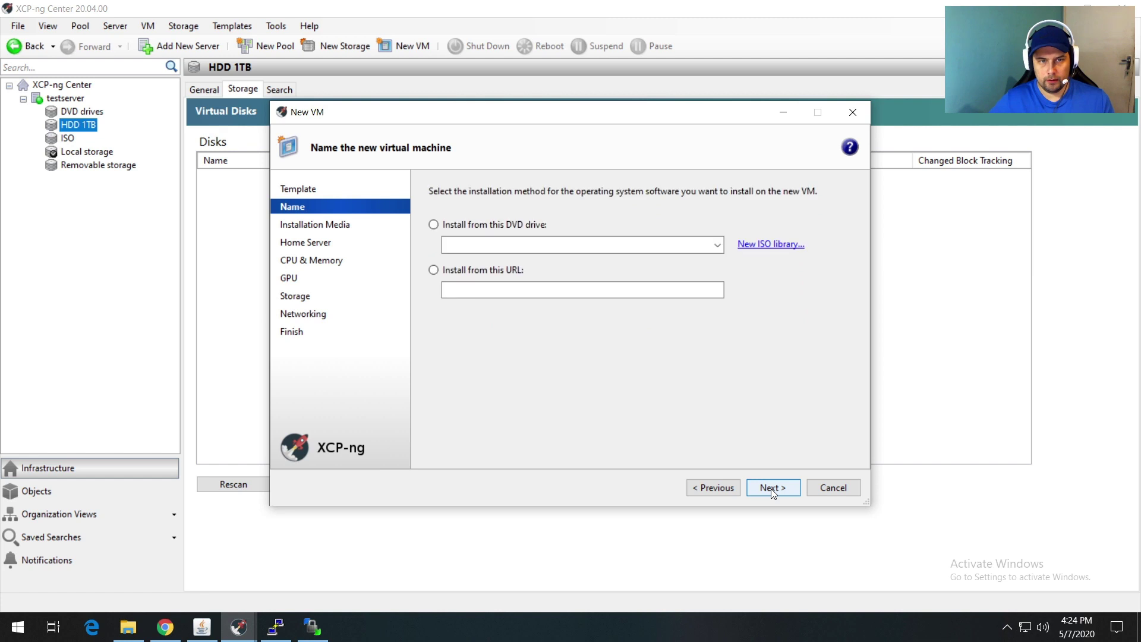
left_click(717, 245)
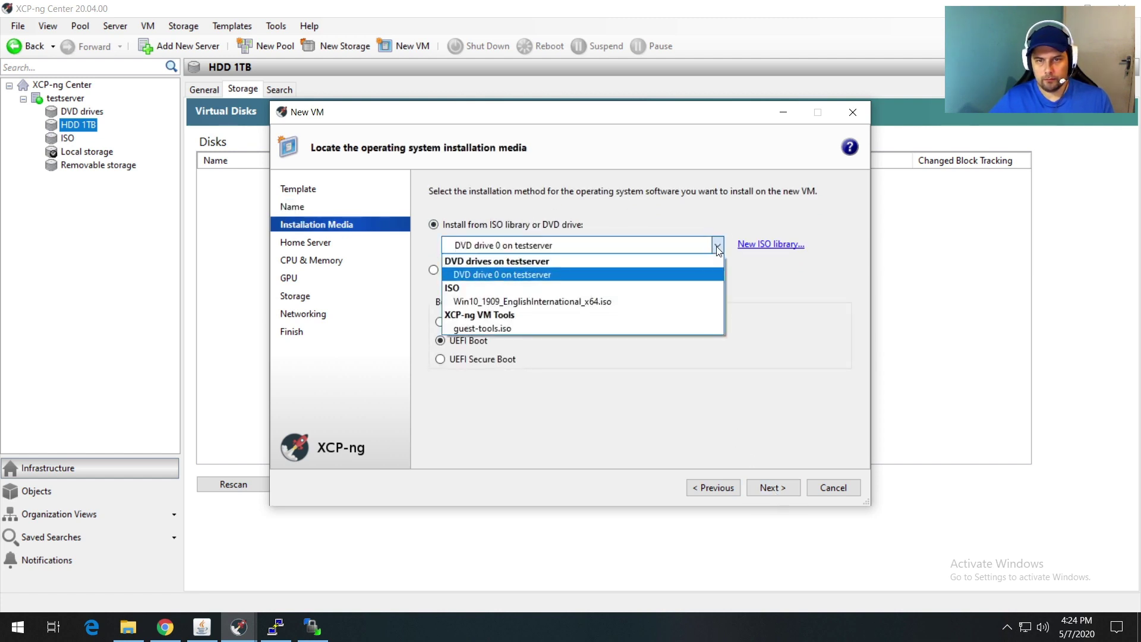
left_click(491, 301)
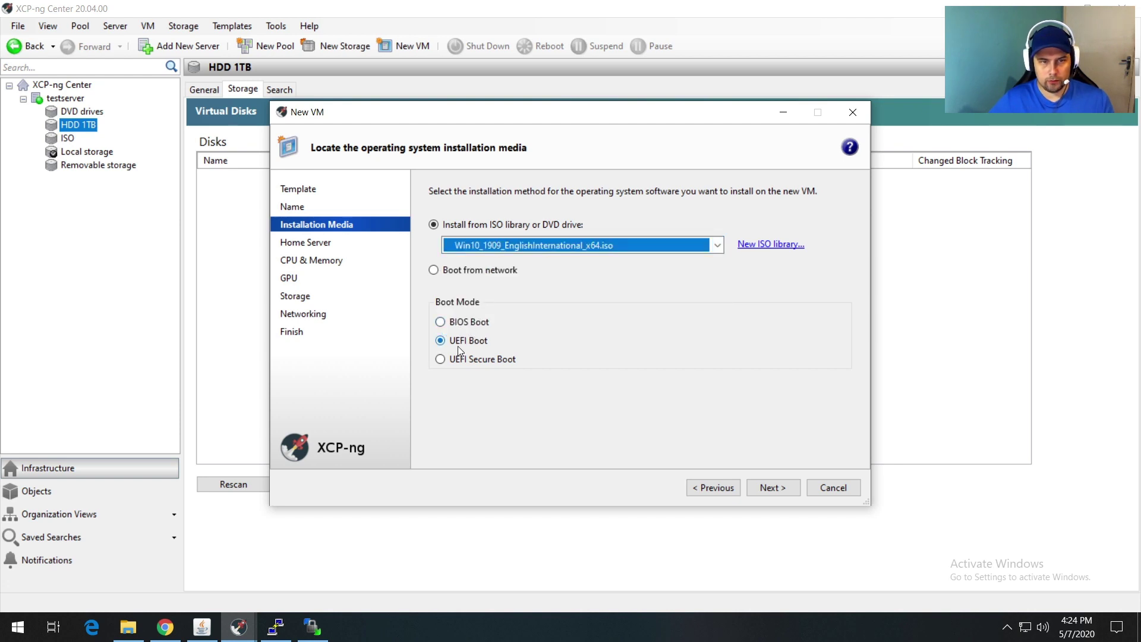
left_click(440, 321)
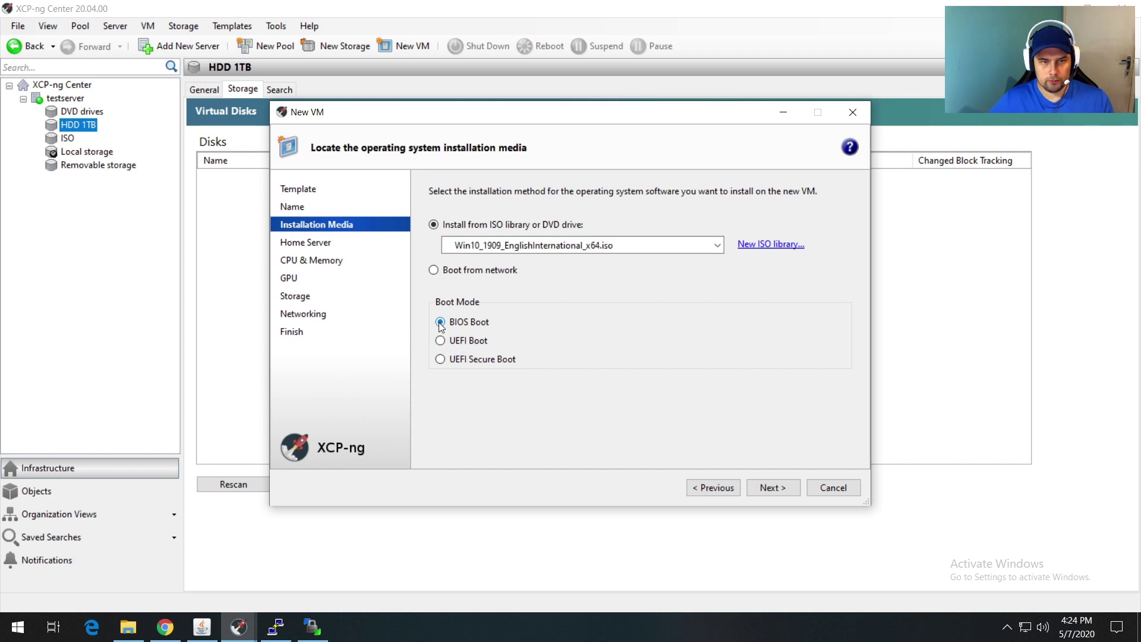
left_click(774, 489)
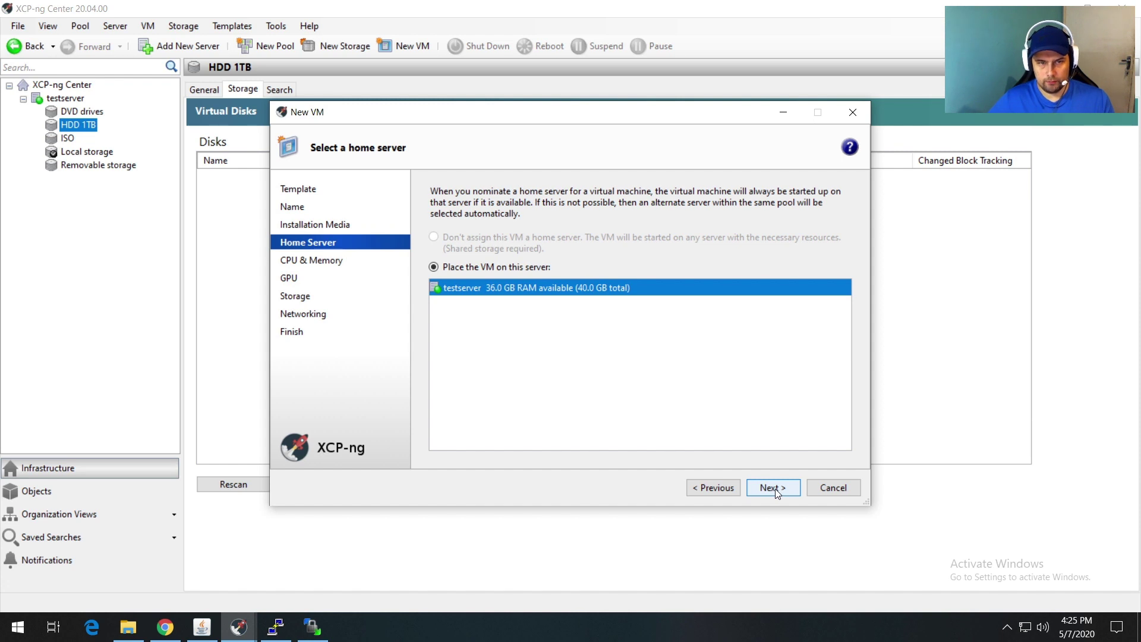
Step: Give the VM 4 vCPUs, keeping the default topology and 4 GB memory, and skip the GPU step
left_click(776, 493)
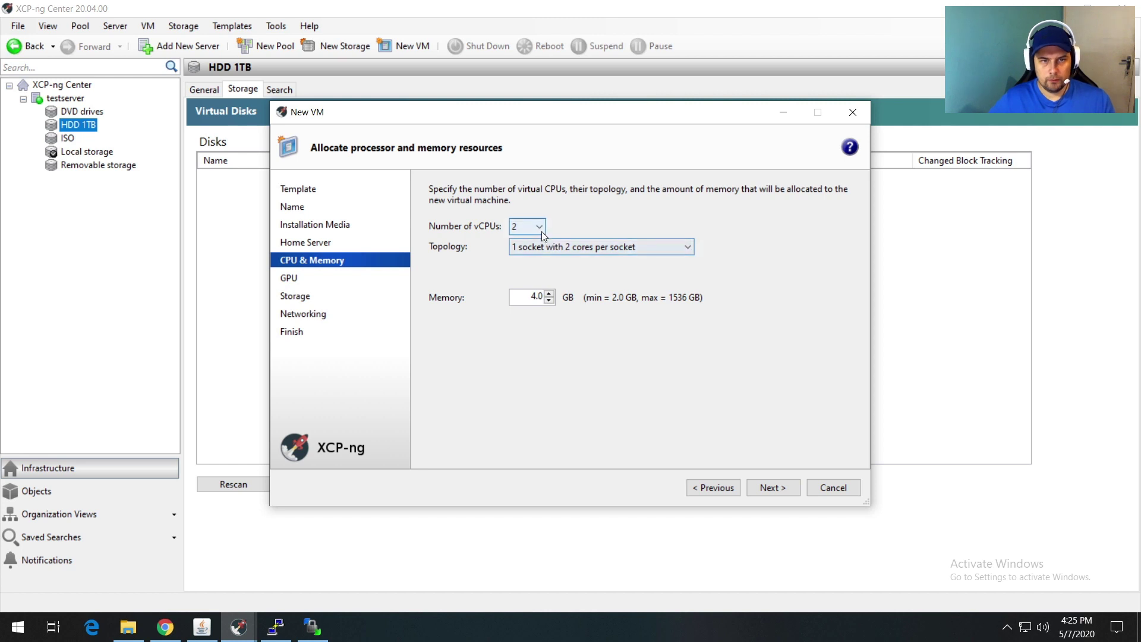
left_click(540, 231)
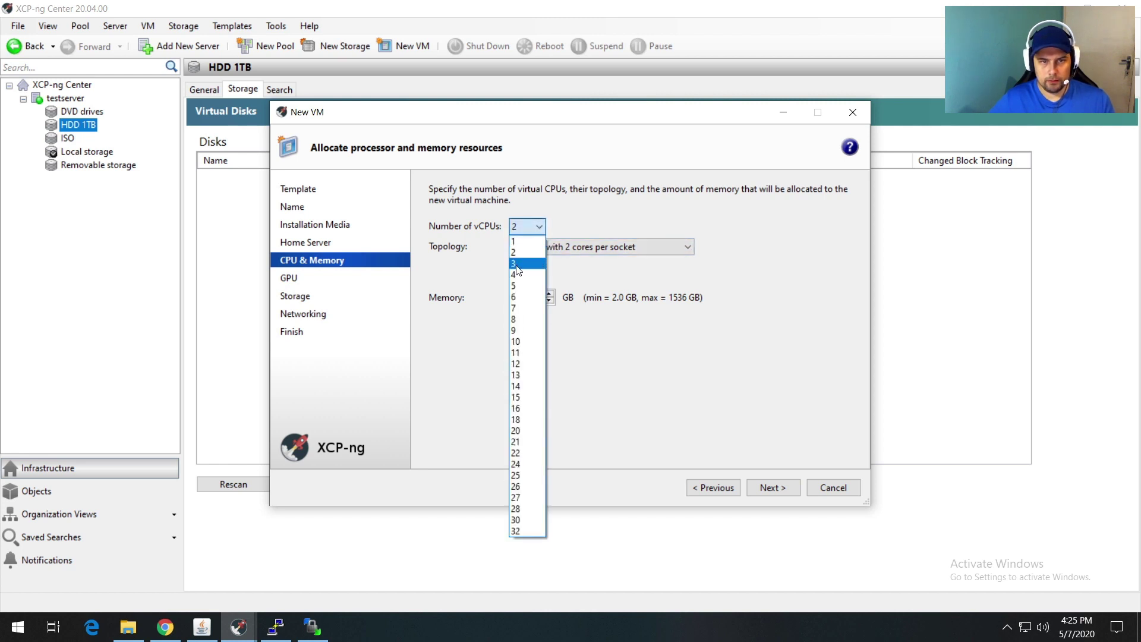
left_click(513, 273)
left_click(558, 247)
left_click(558, 247)
left_click(532, 298)
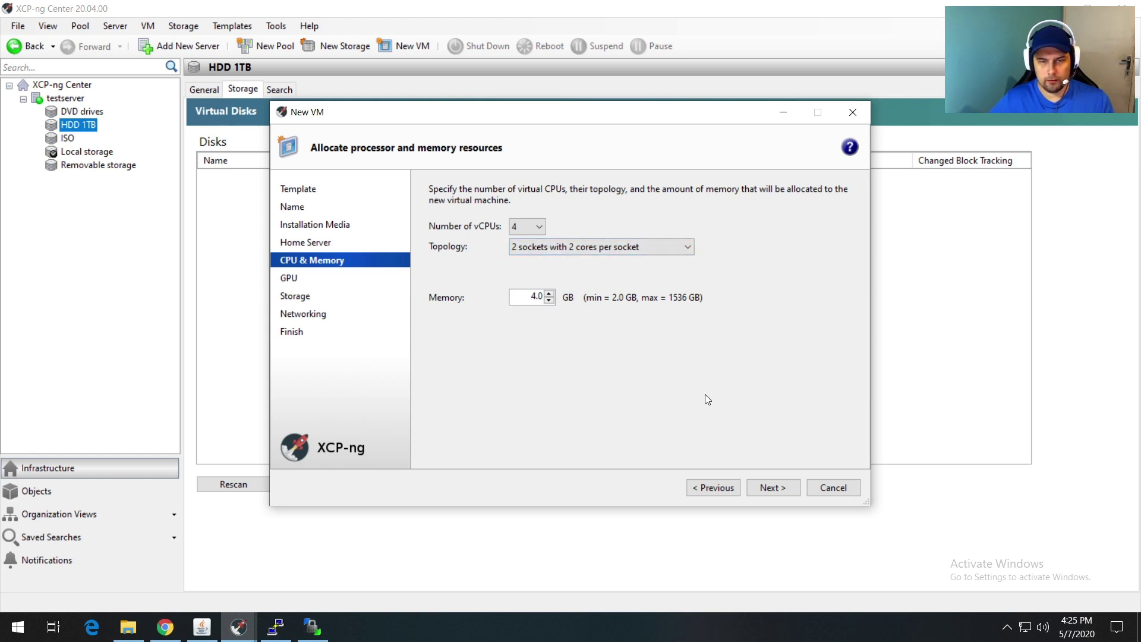
left_click(776, 486)
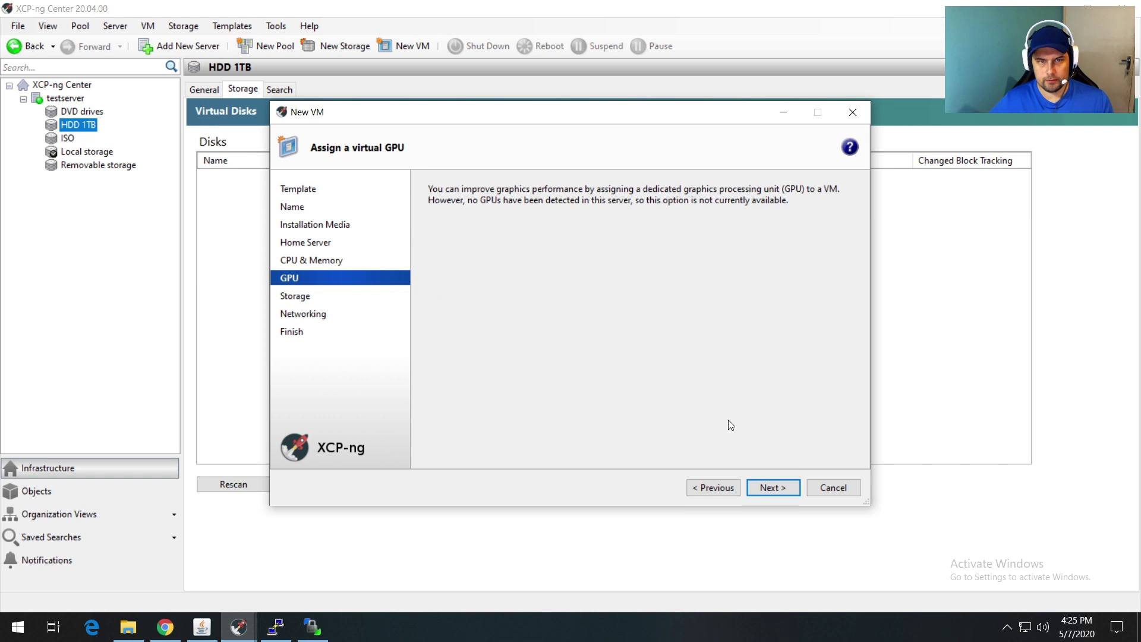
left_click(768, 489)
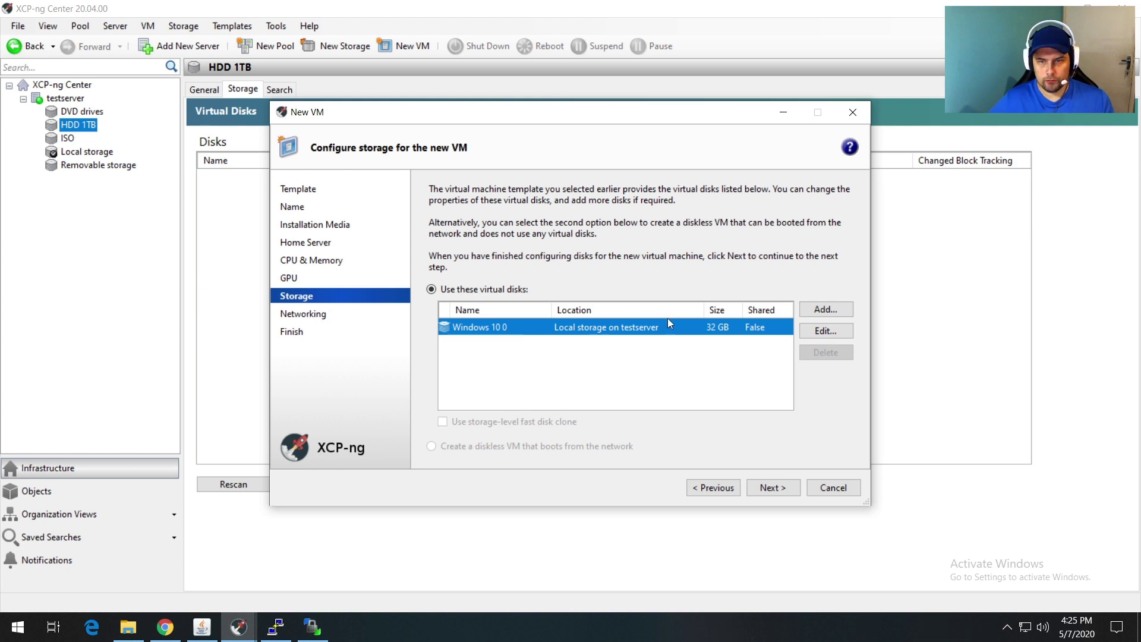
Step: Resize the VM's disk from 32 GB to 50 GB and rename it Windows 10
left_click(812, 332)
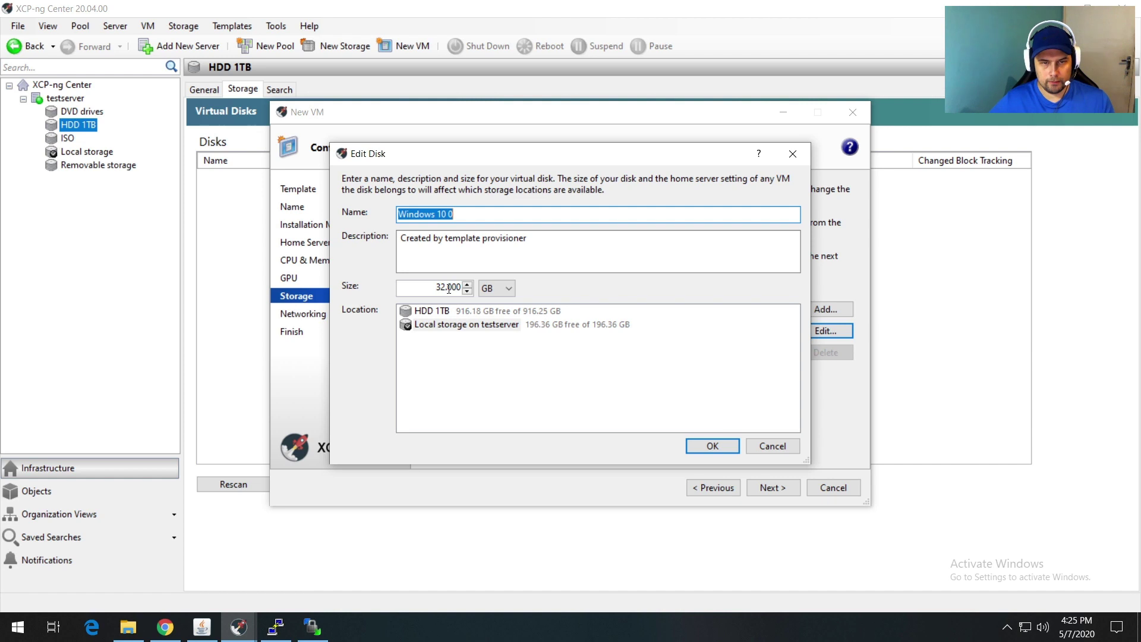
left_click_drag(446, 287, 428, 287)
type("50")
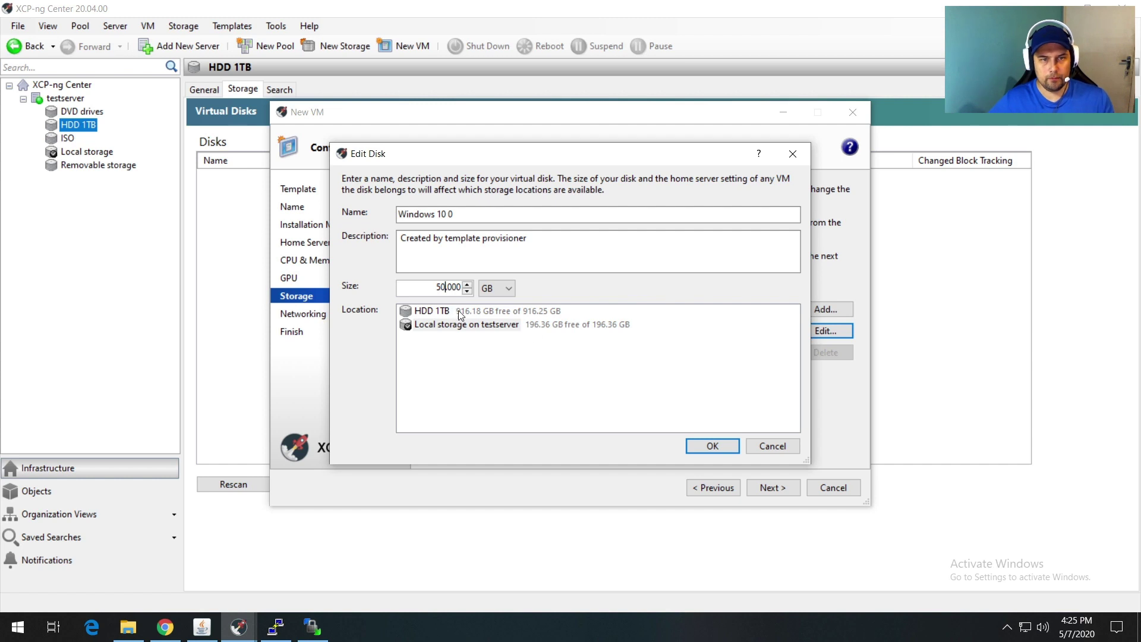
double_click(451, 219)
key("BackSpace")
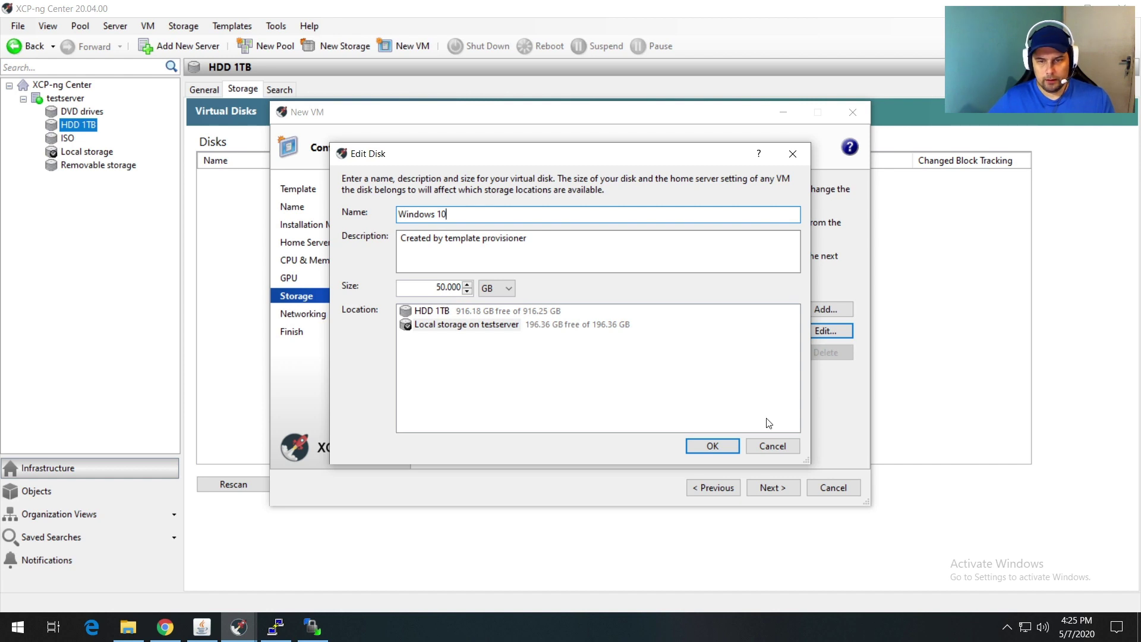
left_click(712, 447)
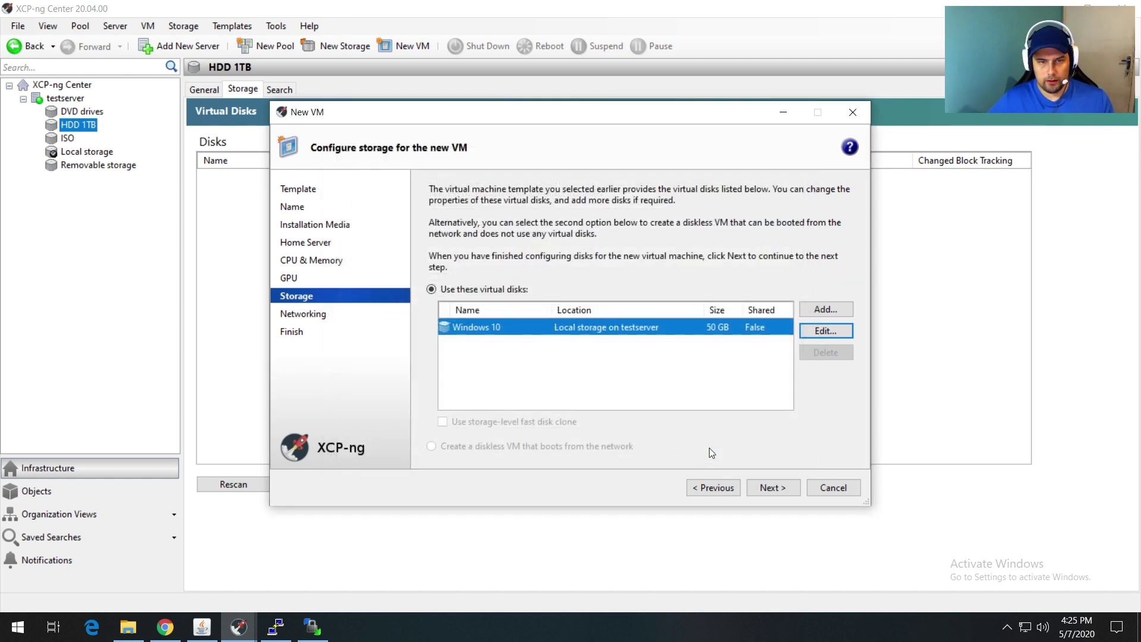
left_click(771, 490)
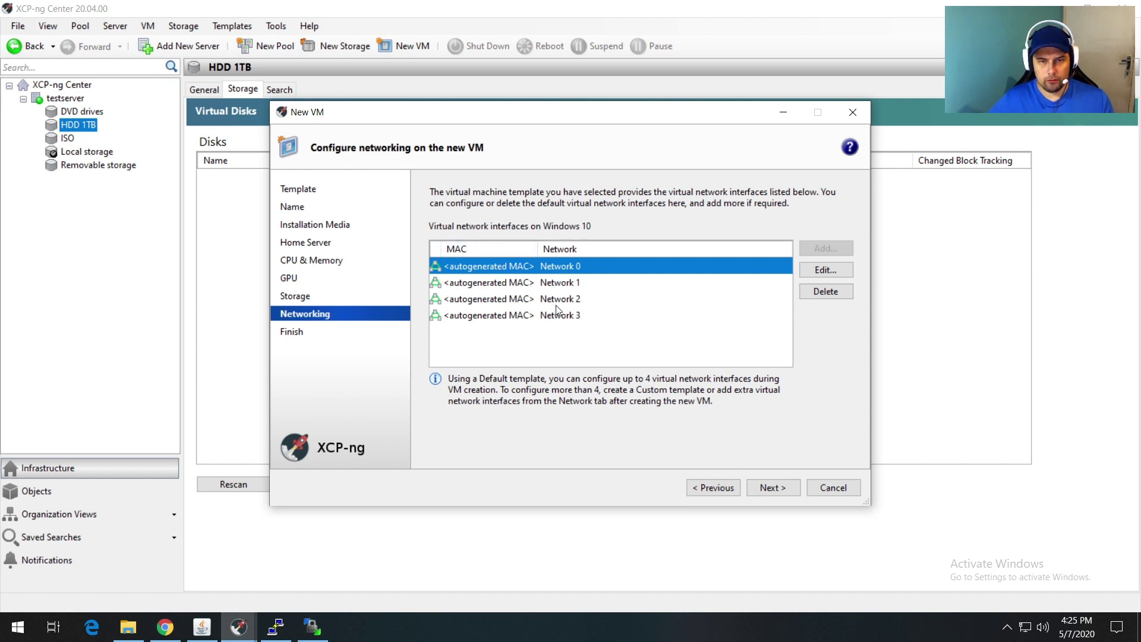
Step: Delete Networks 1, 2 and 3, keeping only Network 0, and create the VM with auto-start
left_click(543, 284)
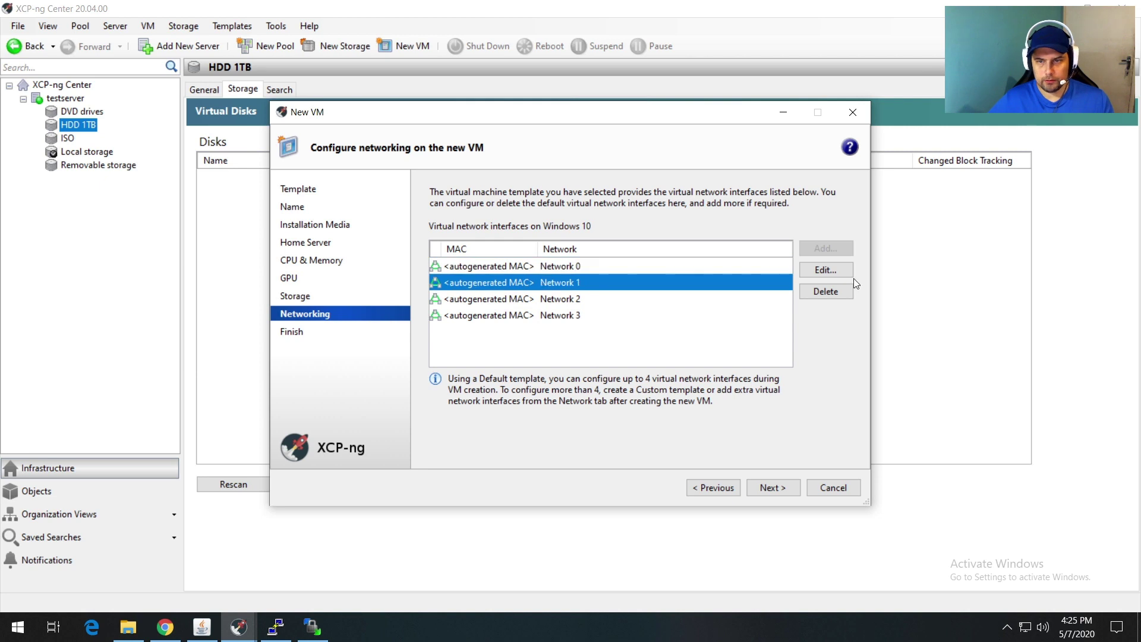
left_click(814, 291)
left_click(814, 291)
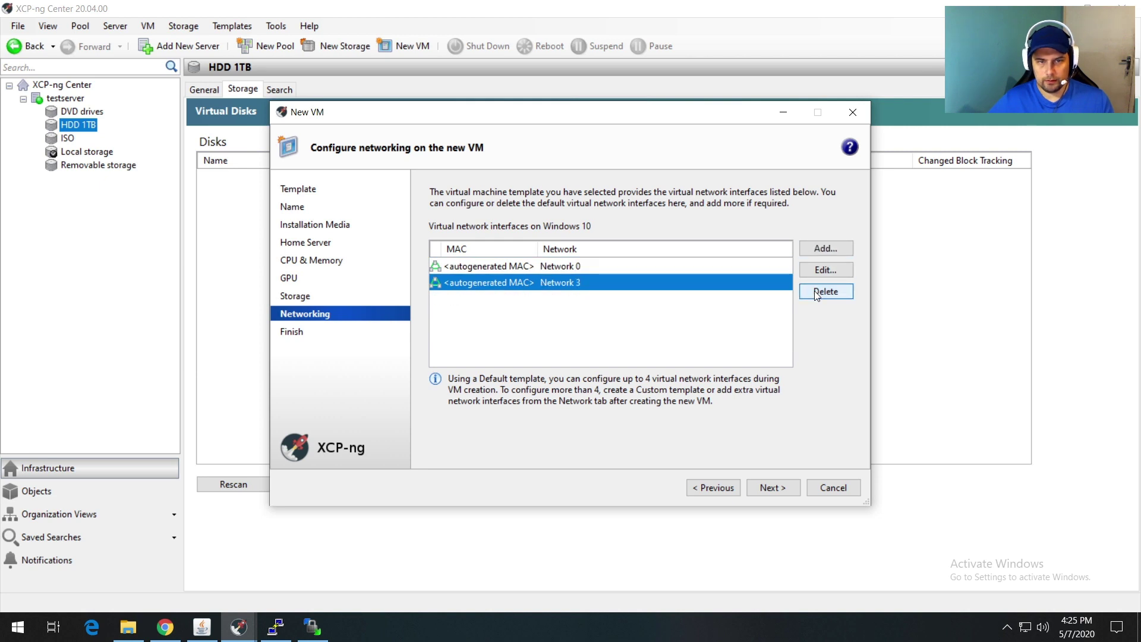
left_click(815, 291)
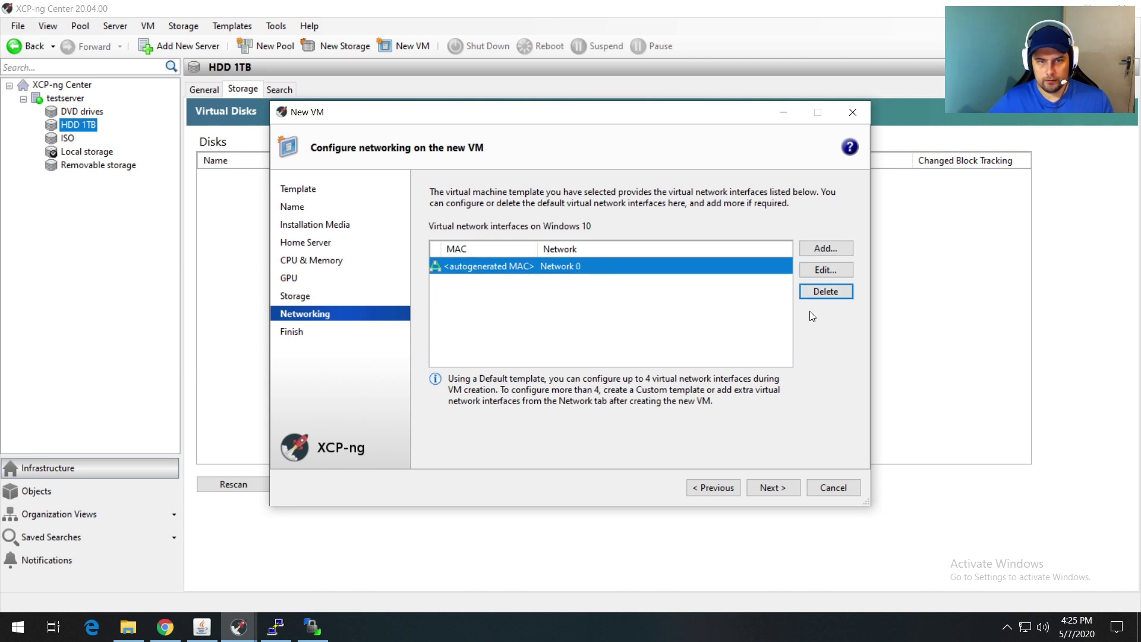
left_click(767, 488)
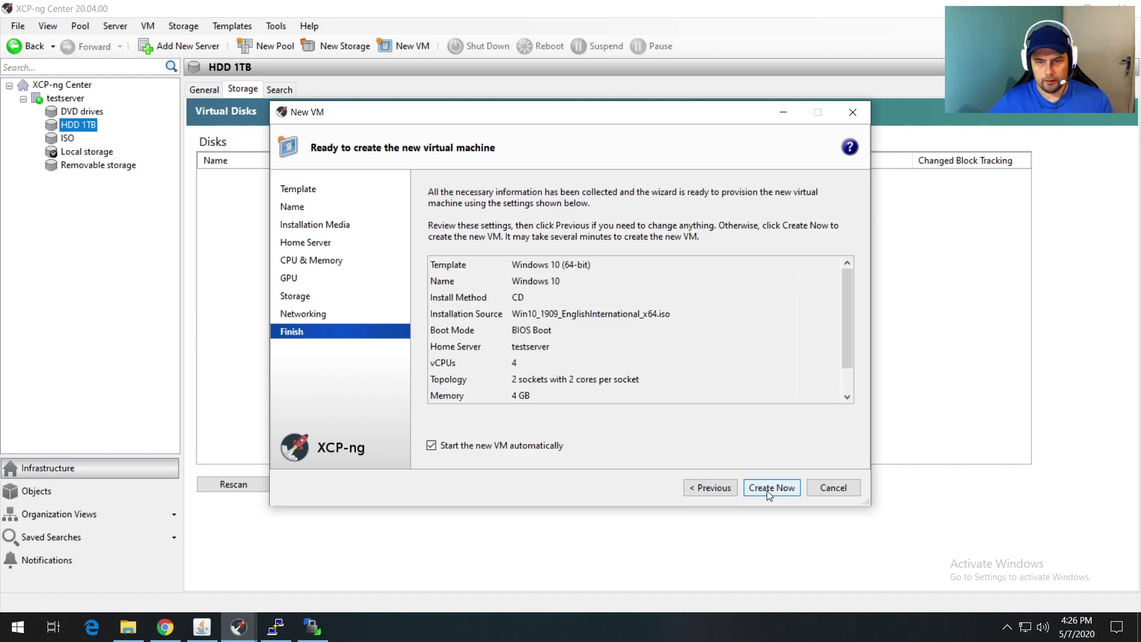
left_click(771, 488)
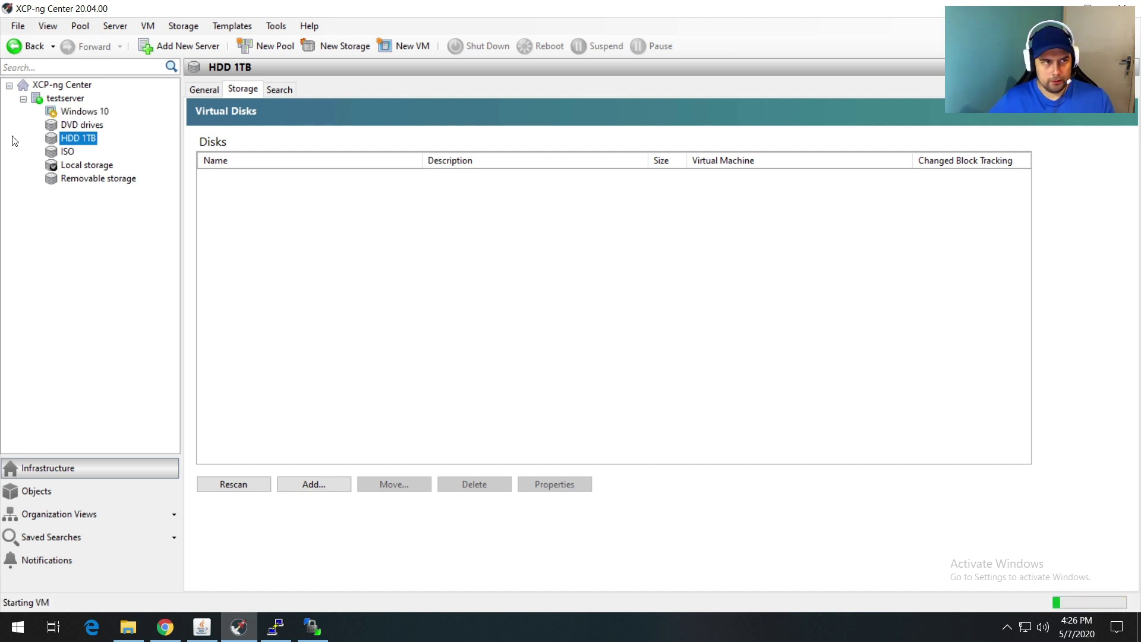
Step: Open the Windows 10 VM's Console with Scale enabled, briefly checking its Performance and Networking tabs
left_click(77, 113)
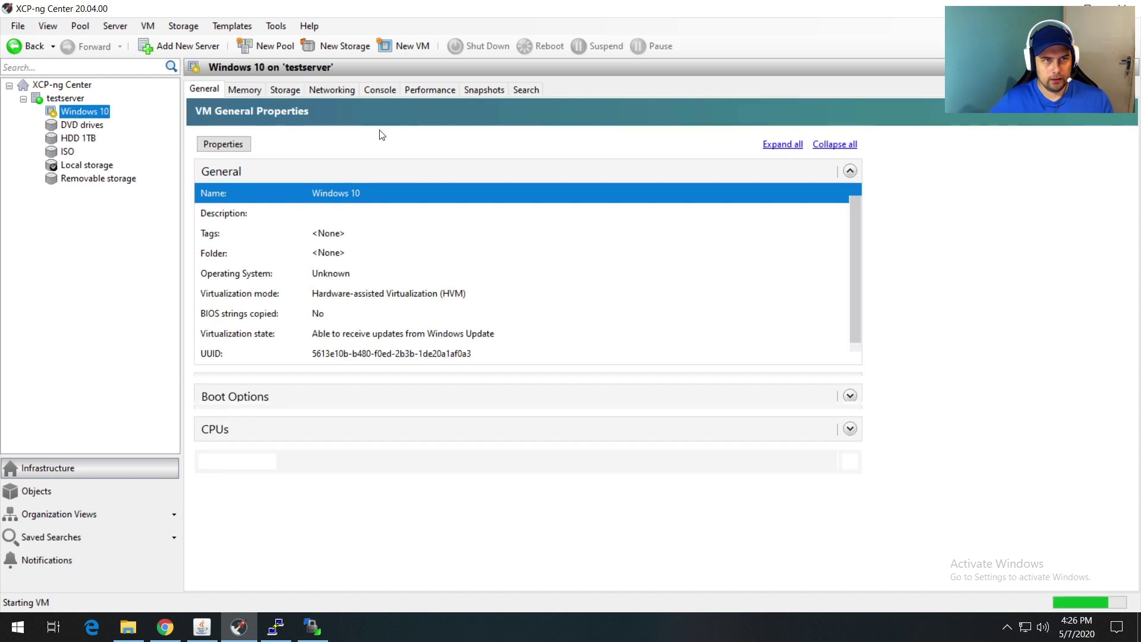
left_click(378, 91)
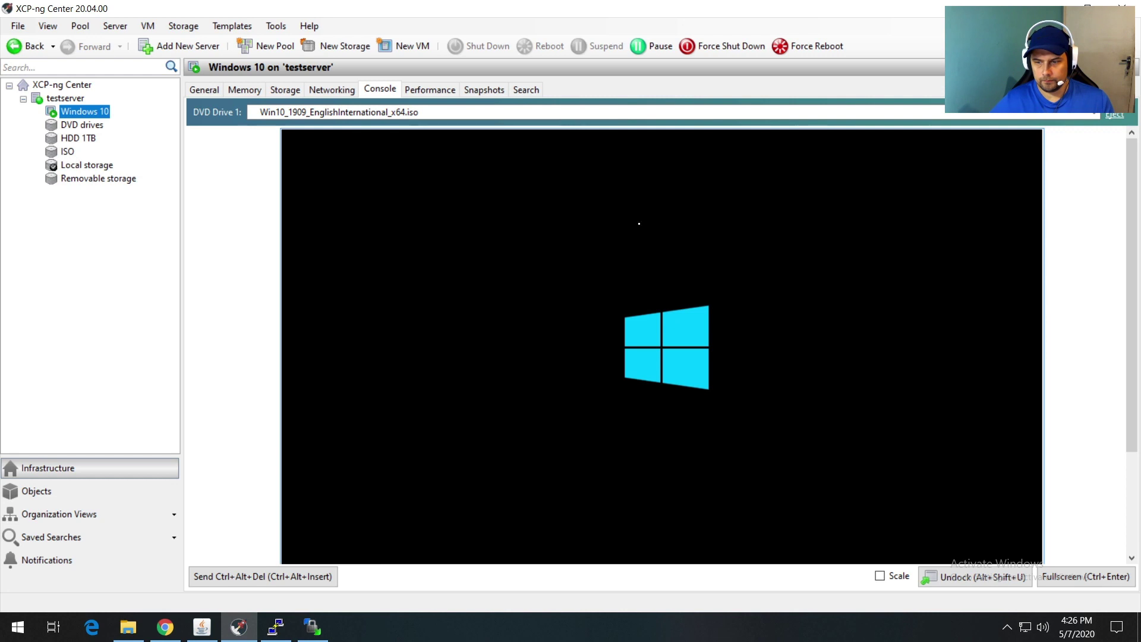
left_click(880, 577)
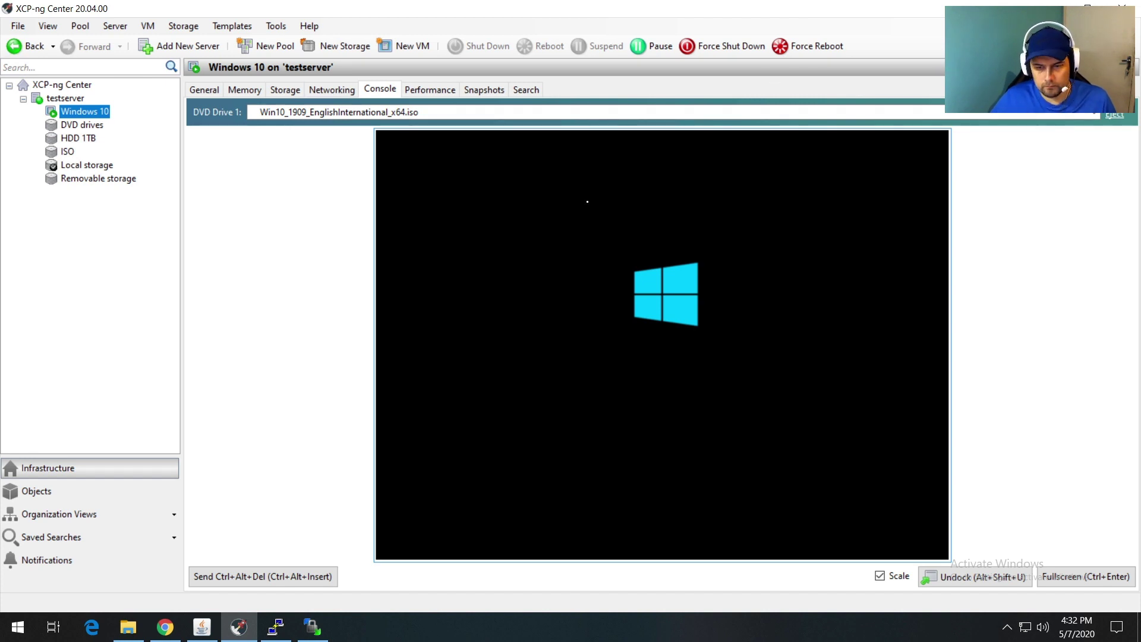
left_click(410, 90)
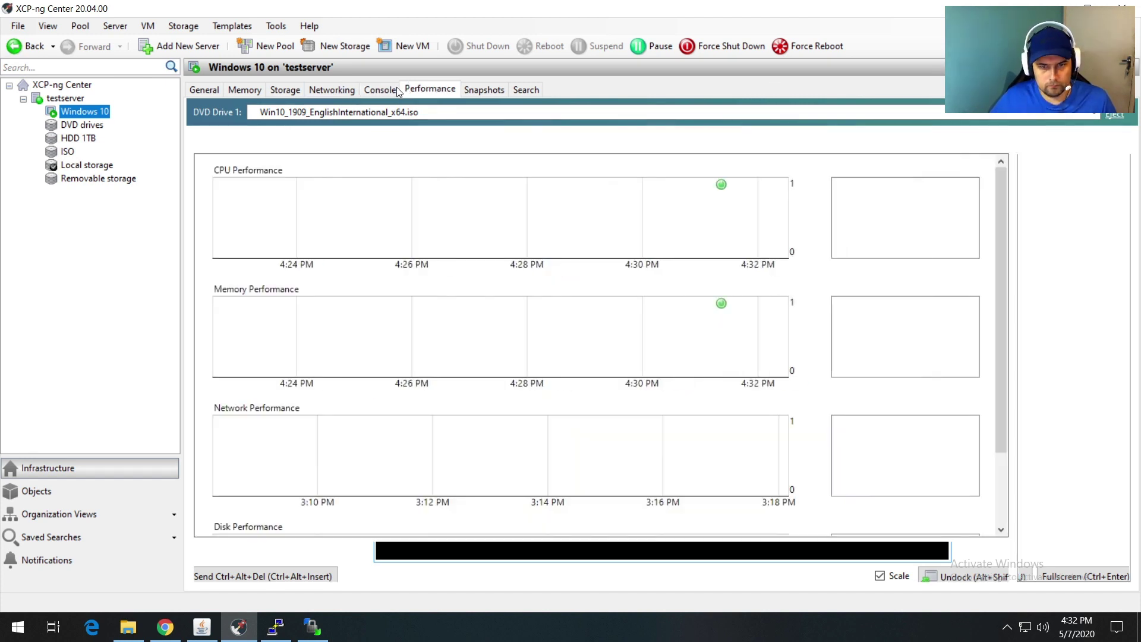
left_click(386, 91)
left_click(334, 91)
left_click(384, 90)
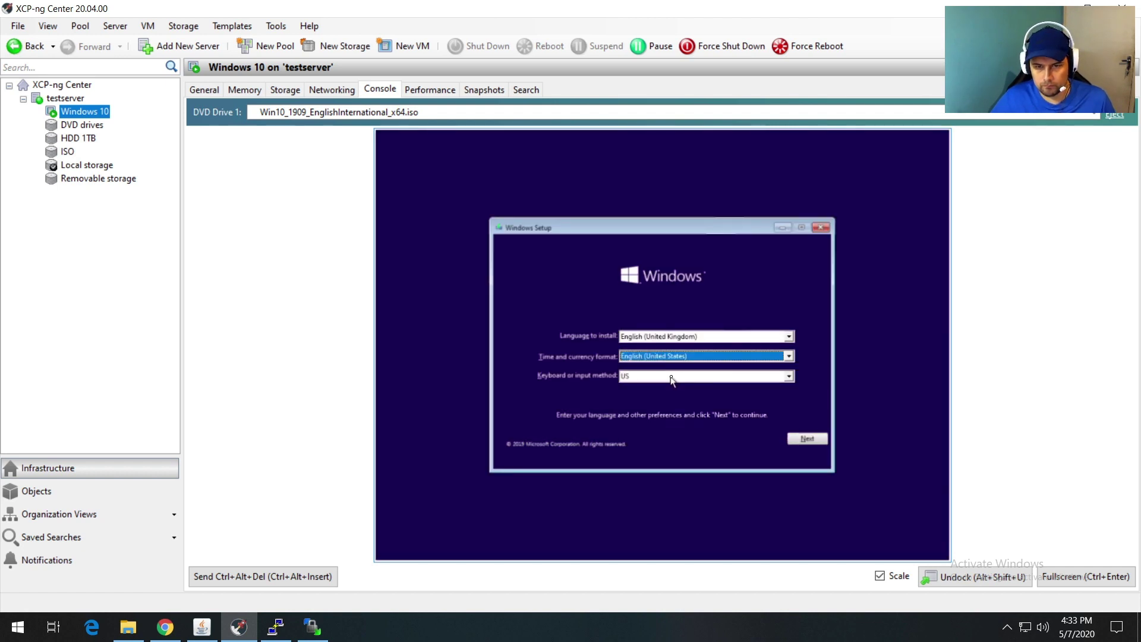
Step: Show the console at full size and start Windows setup without a product key
left_click(880, 576)
left_click_drag(1131, 297, 1132, 365)
left_click(854, 446)
left_click(671, 324)
left_click(693, 444)
Step: Choose Windows 10 Pro with a custom install onto the 50 GB unallocated drive
left_click(529, 291)
left_click(854, 449)
left_click(636, 320)
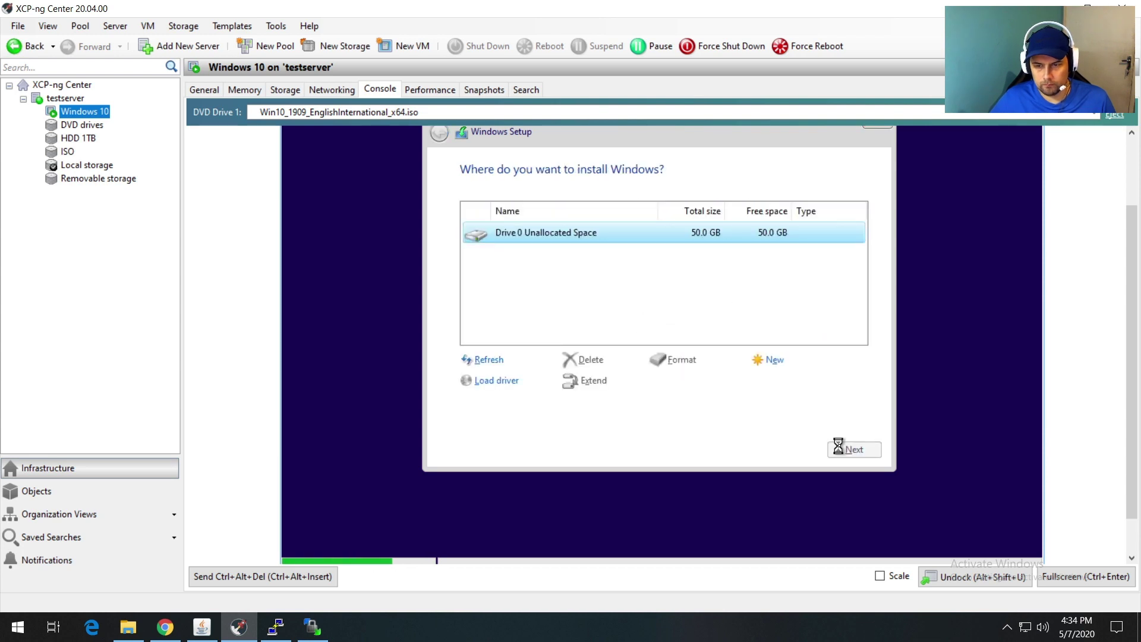
left_click(854, 448)
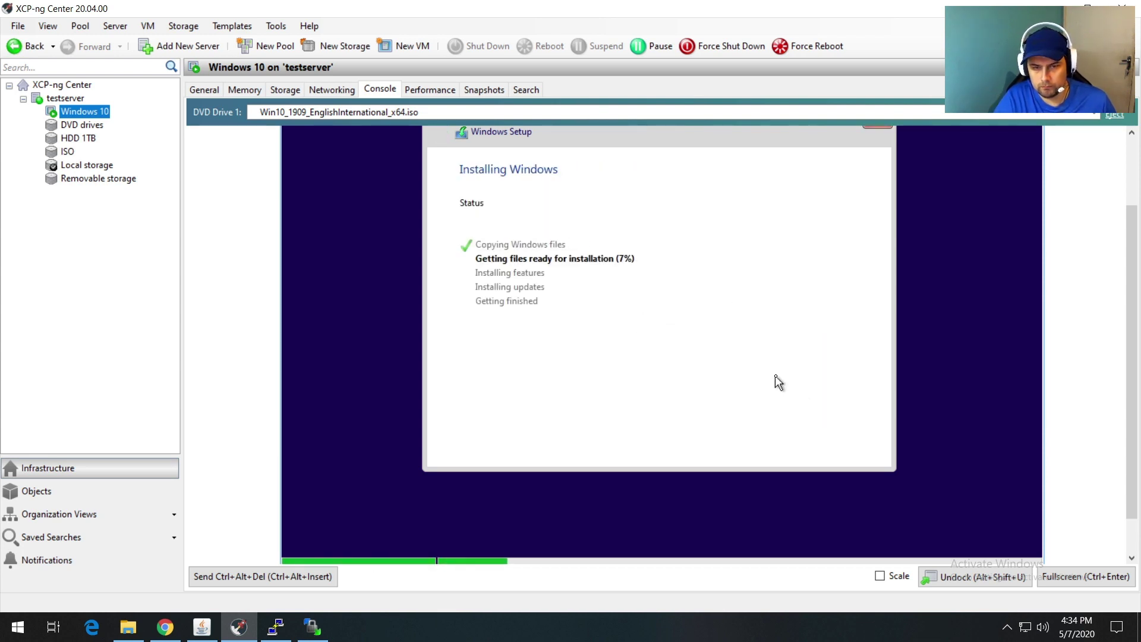
Step: Undock the console into its own maximized window, then restart the VM when setup prompts
left_click(979, 576)
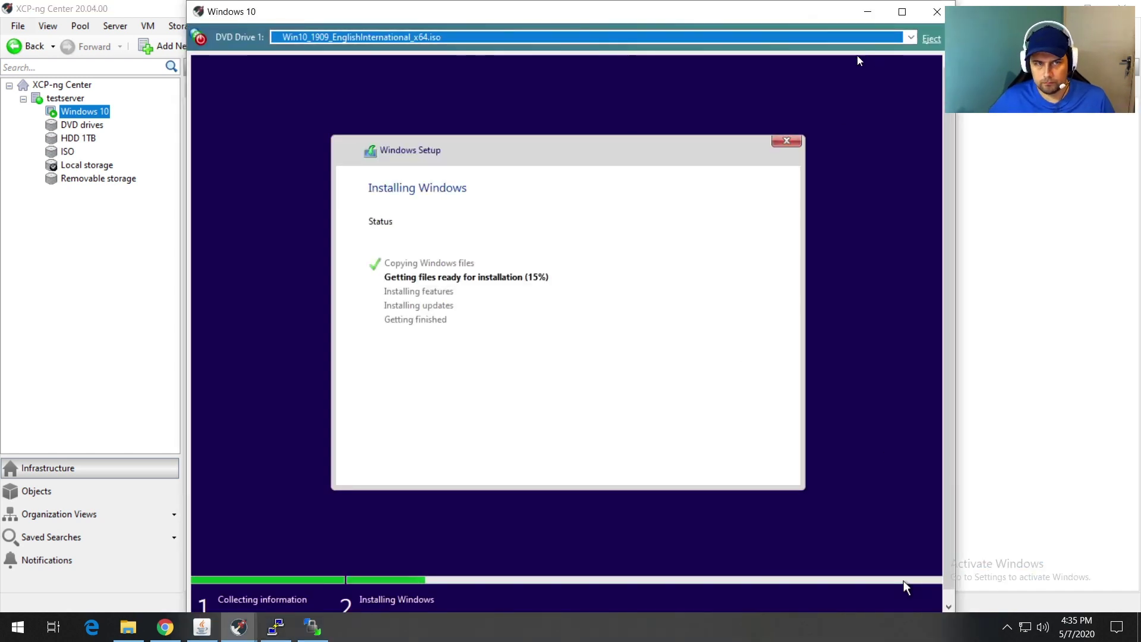
left_click(902, 11)
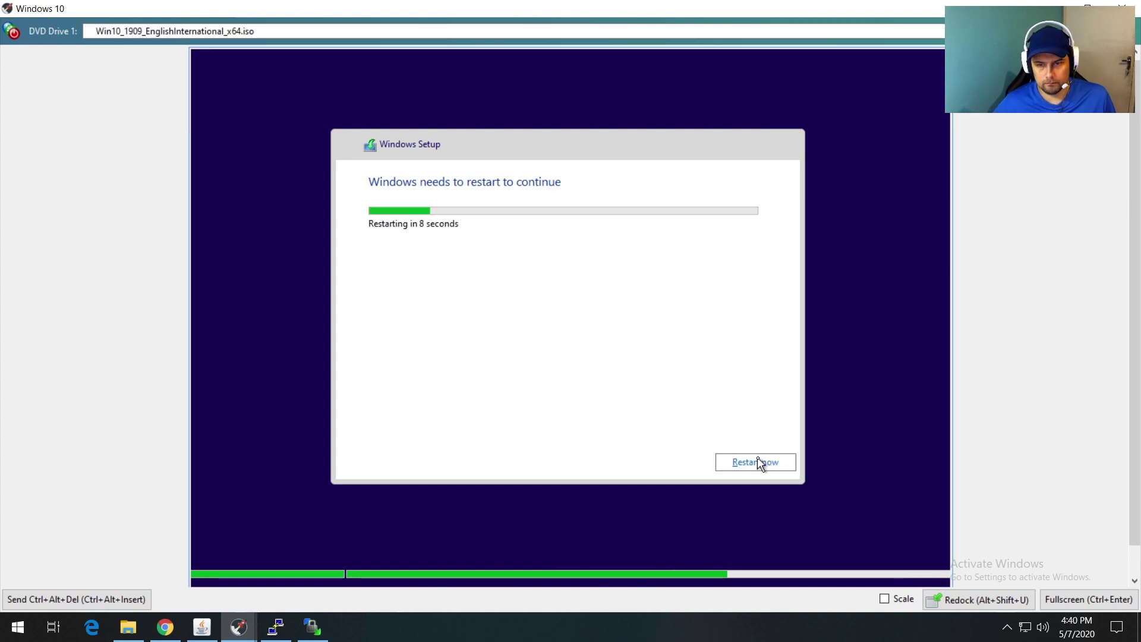
left_click(758, 458)
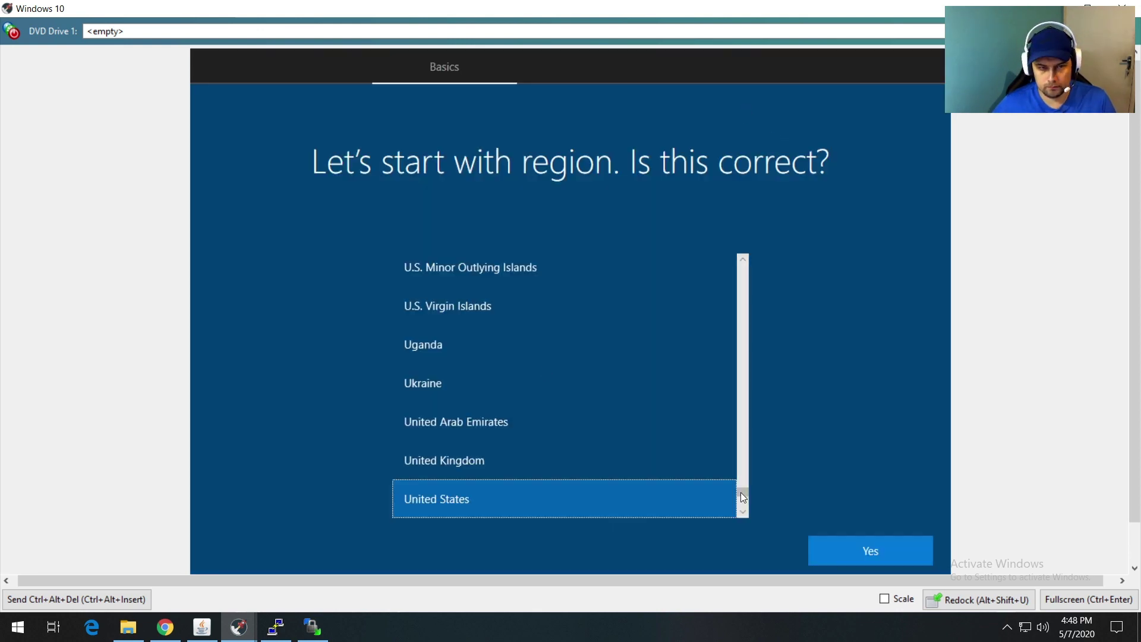
Step: Pick the US keyboard layout and accept the basic privacy settings to reach the desktop
left_click_drag(740, 492, 739, 377)
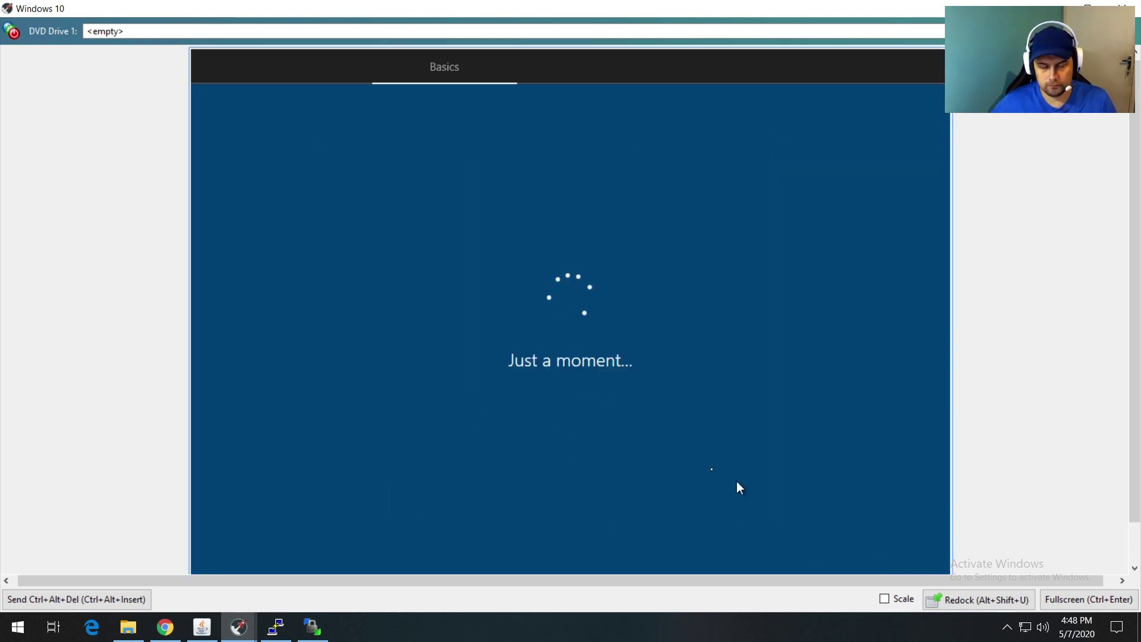
scroll(599, 451, "down", 2)
left_click(497, 428)
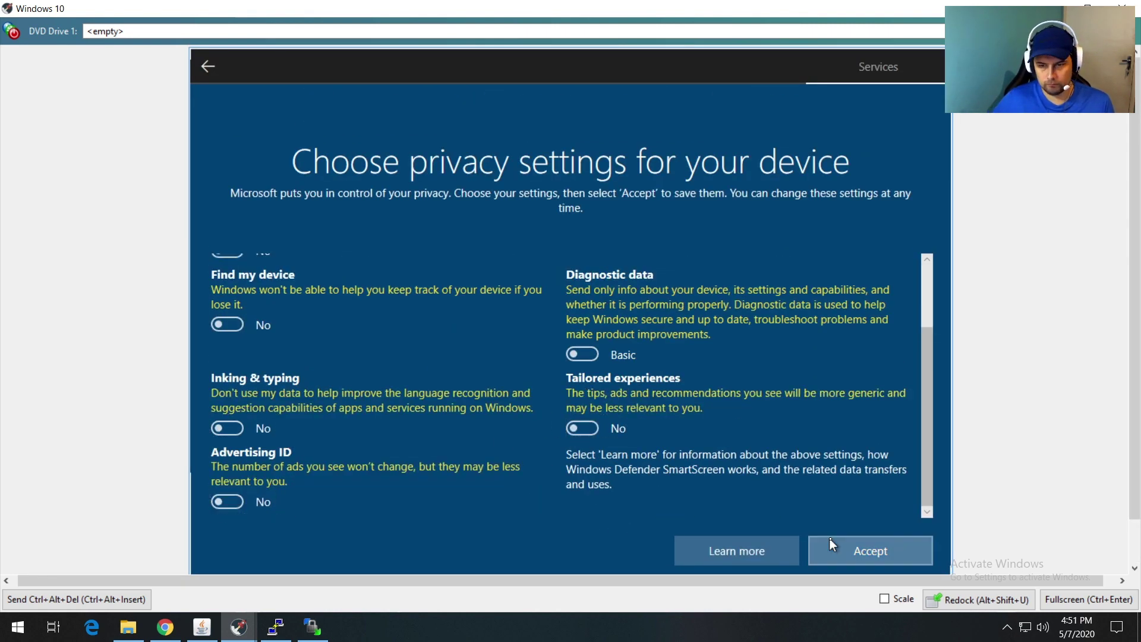
left_click(828, 541)
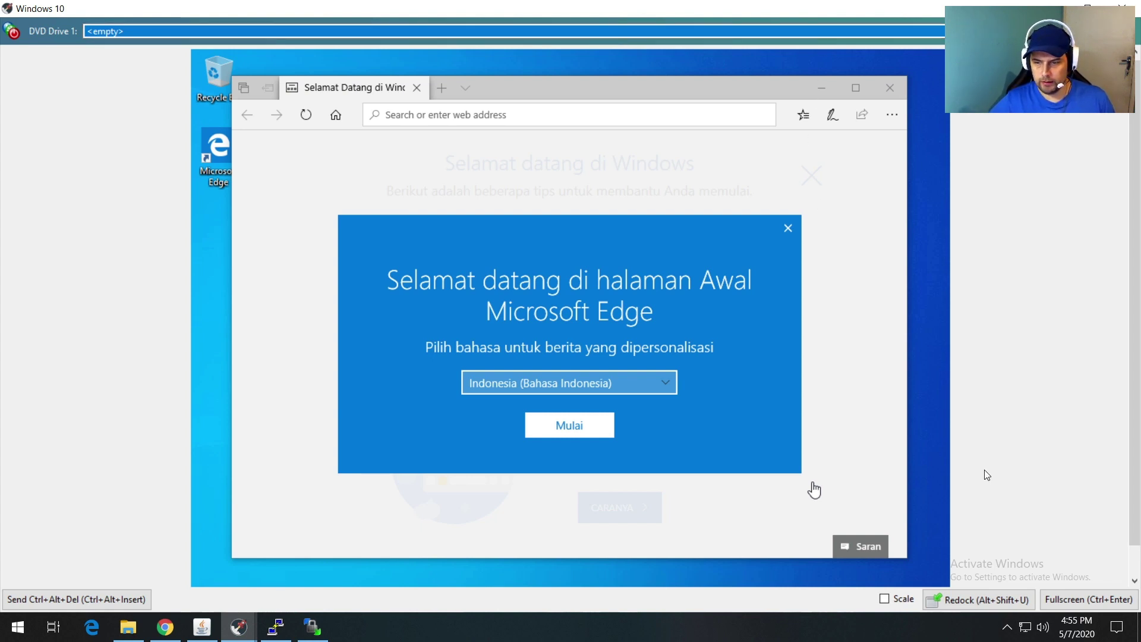
Step: Redock the console, then dismiss Edge's language popup and close Edge
left_click(983, 599)
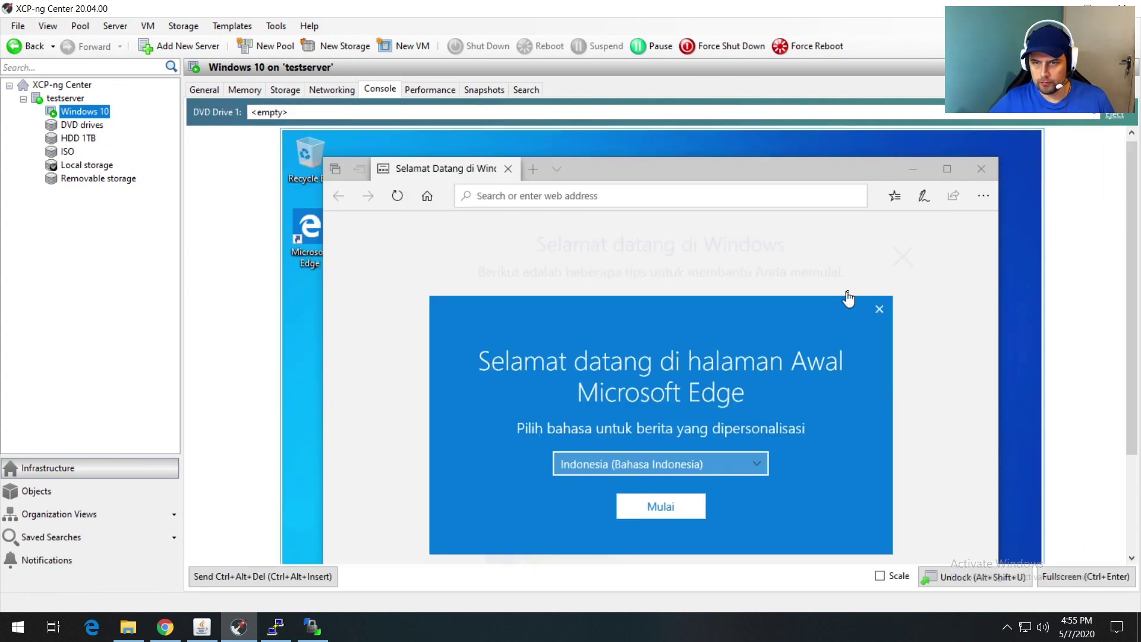
left_click(879, 310)
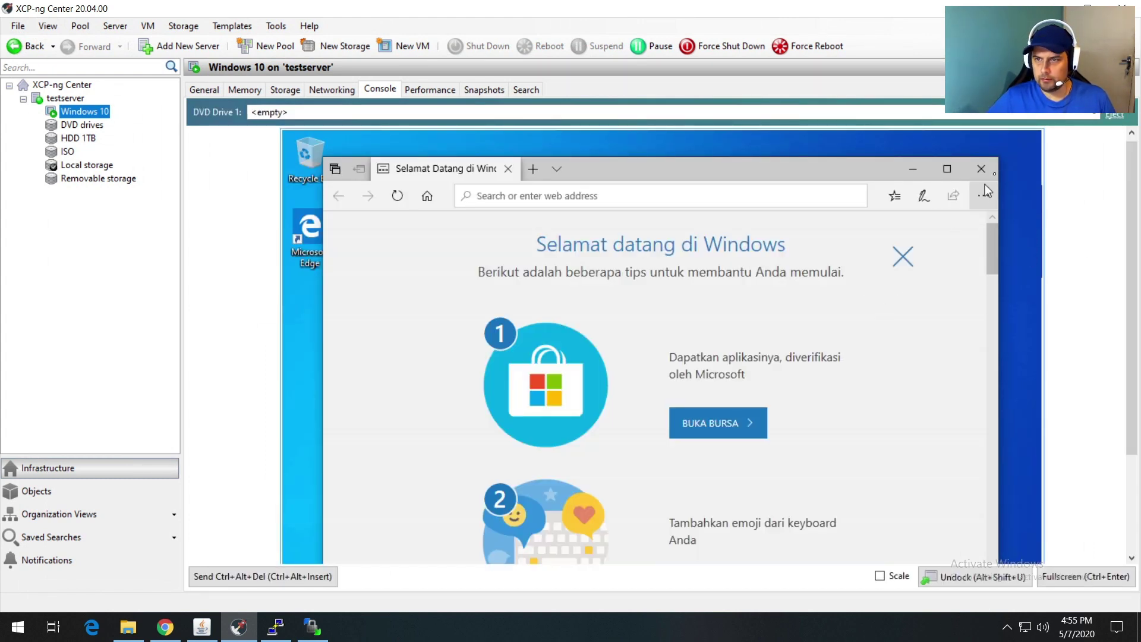
left_click(981, 169)
left_click_drag(1132, 239, 1139, 339)
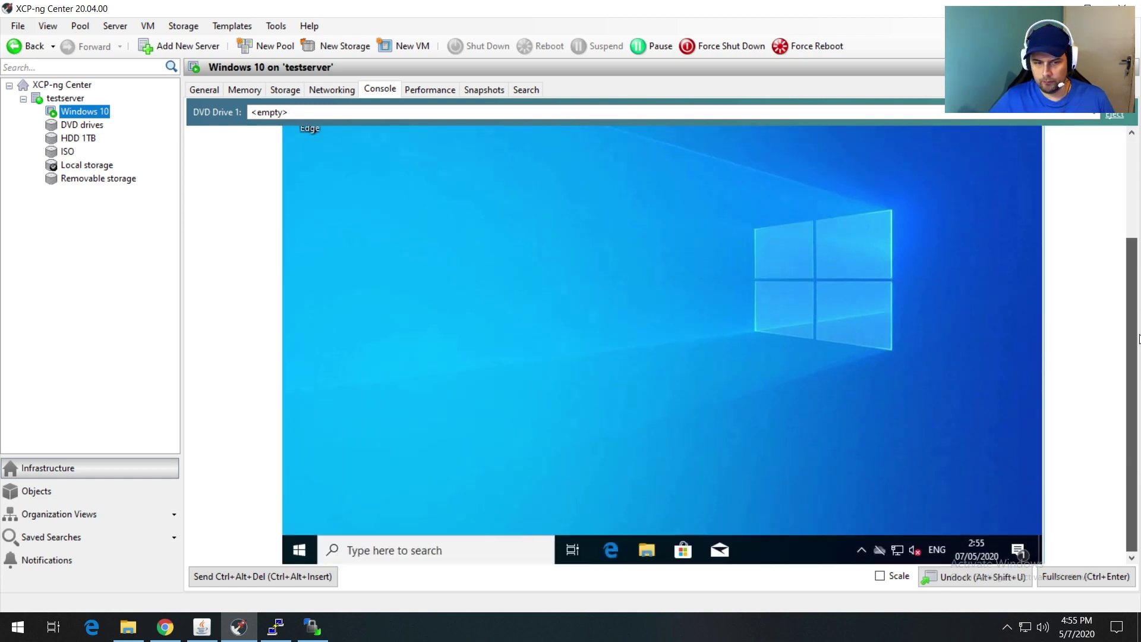
scroll(1138, 339, "up", 5)
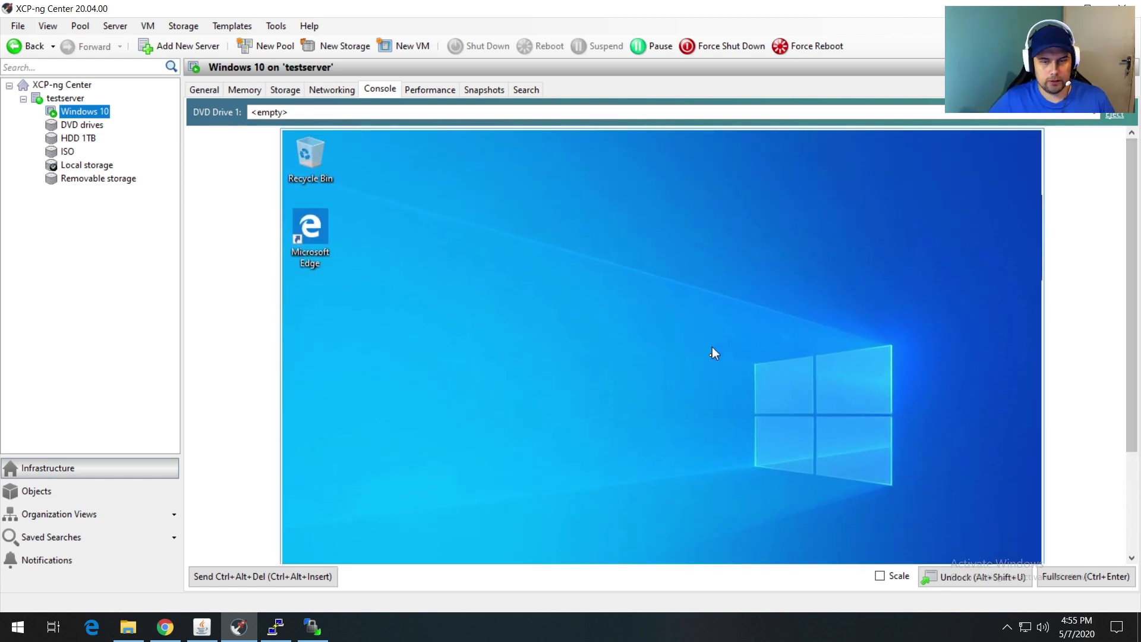